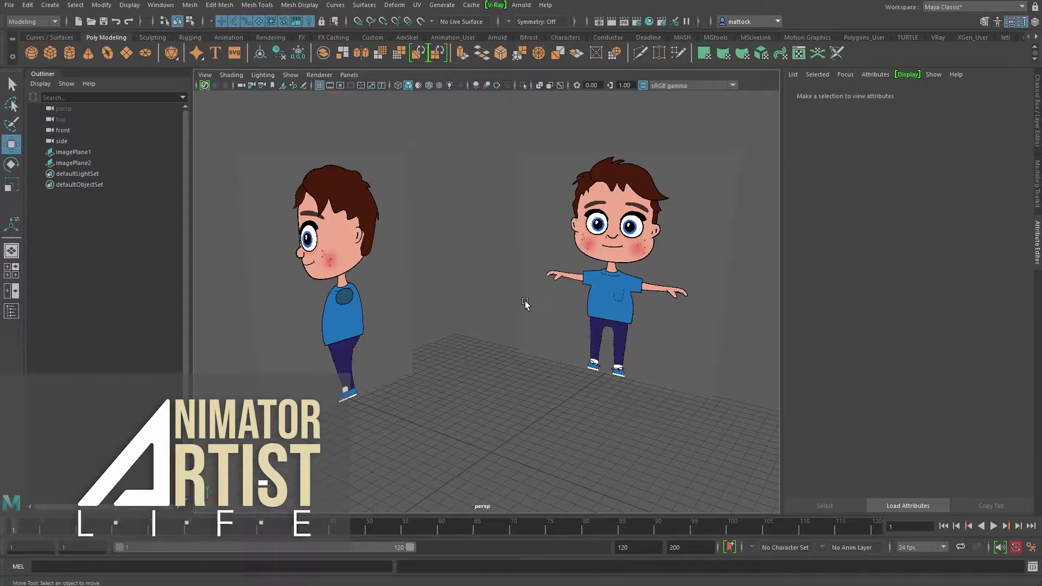
# - Examine the side and front character reference images from several angles in the perspective view
pyautogui.moveTo(544, 234)
pyautogui.keyDown('alt'); pyautogui.mouseDown()
pyautogui.moveTo(489, 233)
pyautogui.moveTo(570, 241)
pyautogui.moveTo(514, 266)
pyautogui.moveTo(551, 261)
pyautogui.mouseUp(); pyautogui.keyUp('alt')
pyautogui.scroll(3, 553, 256)
pyautogui.moveTo(557, 194)
pyautogui.keyDown('alt'); pyautogui.mouseDown()
pyautogui.moveTo(544, 260)
pyautogui.moveTo(614, 245)
pyautogui.mouseUp(); pyautogui.keyUp('alt')
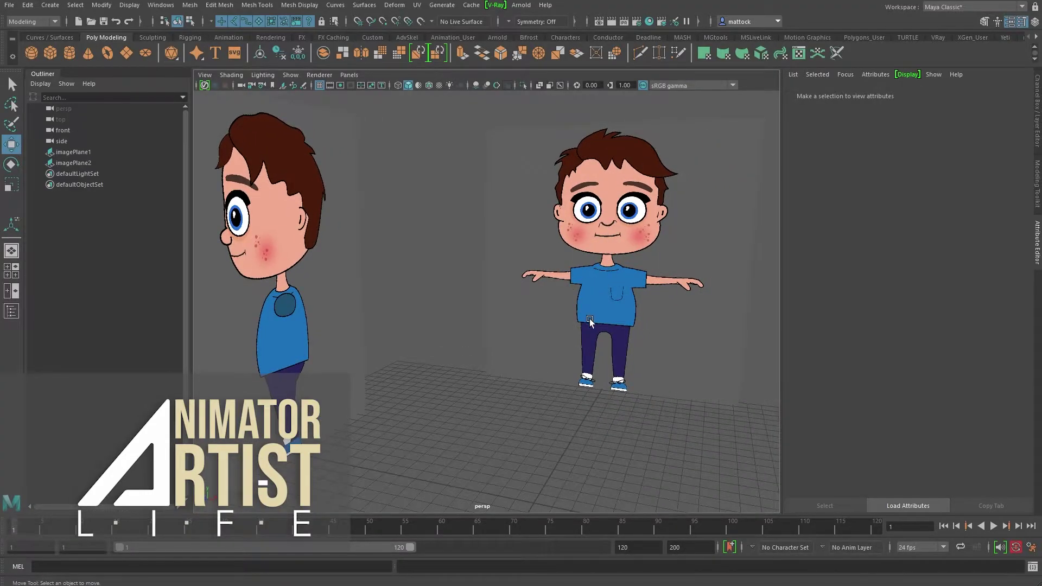
pyautogui.keyDown('alt'); pyautogui.moveTo(569, 272); pyautogui.dragTo(504, 291); pyautogui.keyUp('alt')
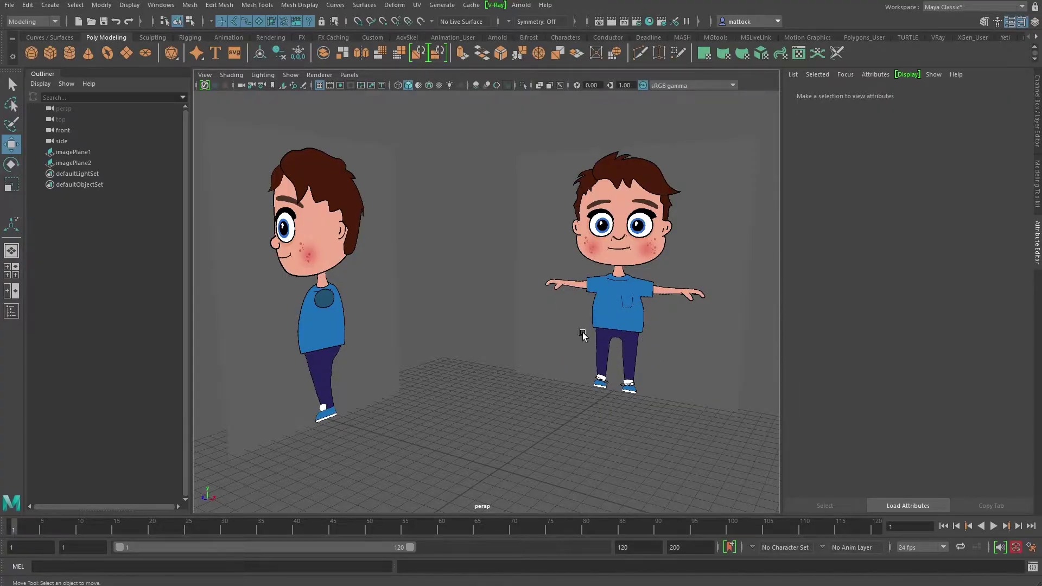
pyautogui.keyDown('alt'); pyautogui.moveTo(510, 322); pyautogui.dragTo(533, 332); pyautogui.keyUp('alt')
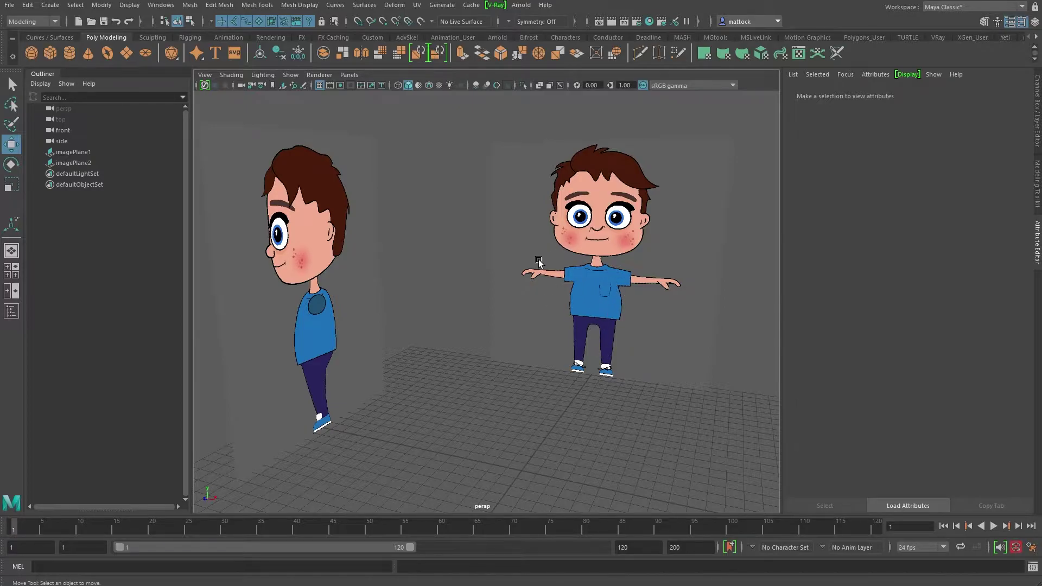
pyautogui.keyDown('alt'); pyautogui.moveTo(589, 293); pyautogui.dragTo(511, 280); pyautogui.keyUp('alt')
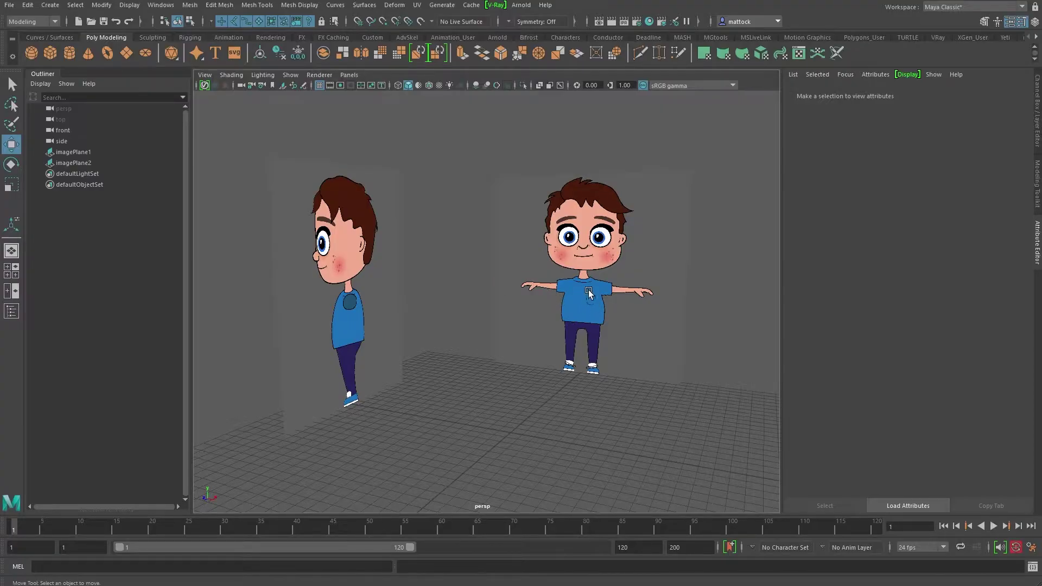
pyautogui.keyDown('alt'); pyautogui.moveTo(470, 266); pyautogui.dragTo(551, 289, button='right'); pyautogui.keyUp('alt')
pyautogui.keyDown('alt'); pyautogui.moveTo(550, 289); pyautogui.dragTo(499, 303); pyautogui.keyUp('alt')
pyautogui.keyDown('alt'); pyautogui.moveTo(585, 255); pyautogui.dragTo(440, 264, button='right'); pyautogui.keyUp('alt')
pyautogui.keyDown('alt'); pyautogui.moveTo(495, 270); pyautogui.dragTo(489, 274); pyautogui.keyUp('alt')
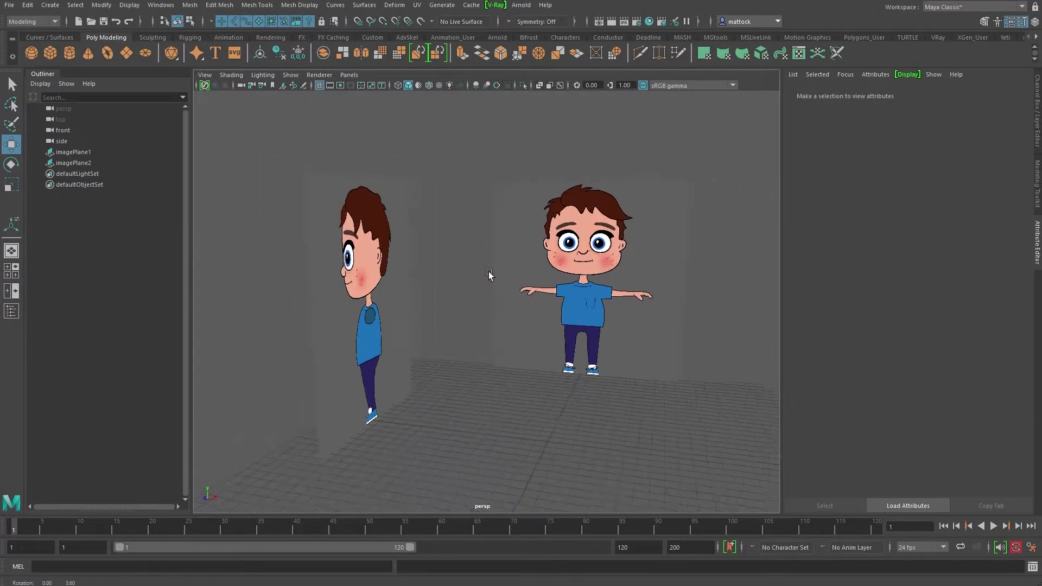
# - Create a polygon cube in the four-view layout using the Modeling menu set
pyautogui.press('space')
pyautogui.keyDown('alt'); pyautogui.moveTo(428, 377); pyautogui.dragTo(349, 304, button='right'); pyautogui.keyUp('alt')
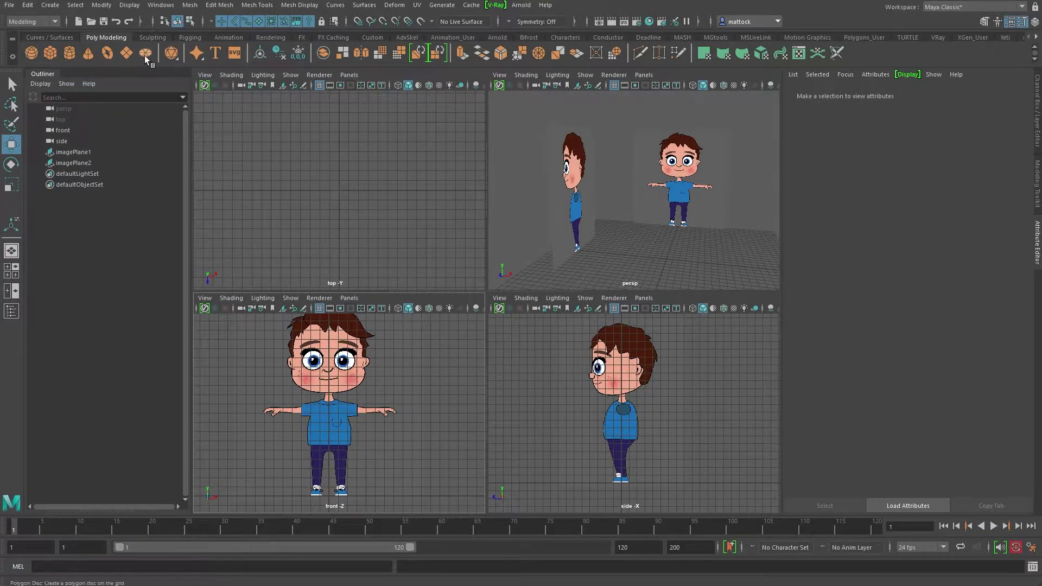
pyautogui.click(37, 22)
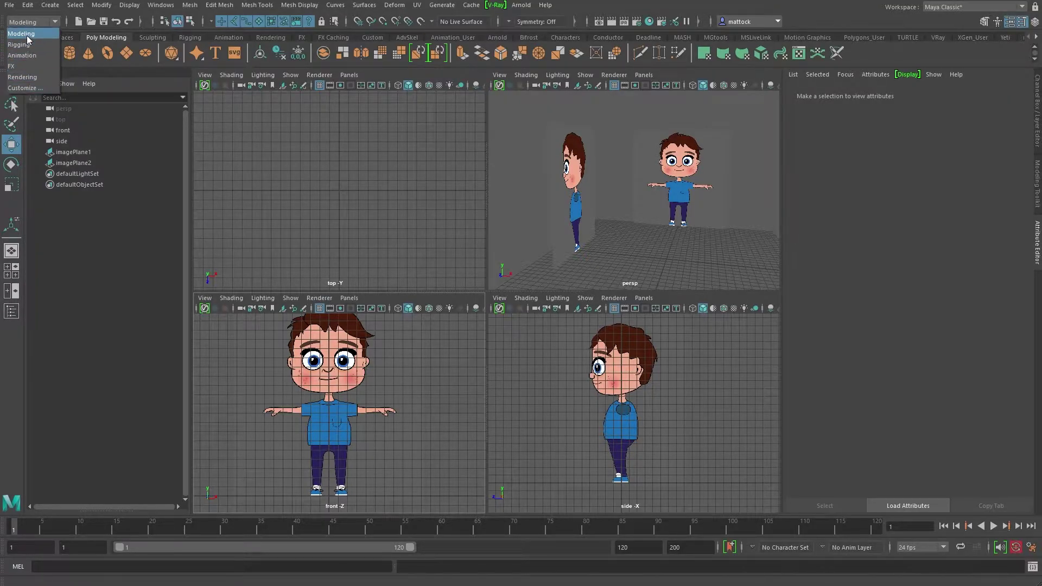
pyautogui.click(27, 34)
pyautogui.click(152, 38)
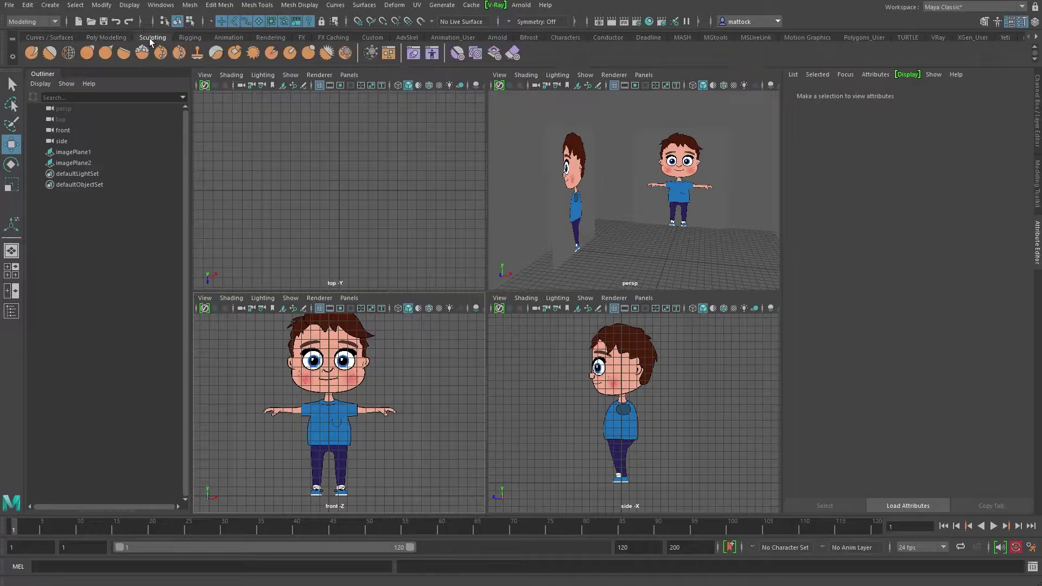
pyautogui.click(108, 37)
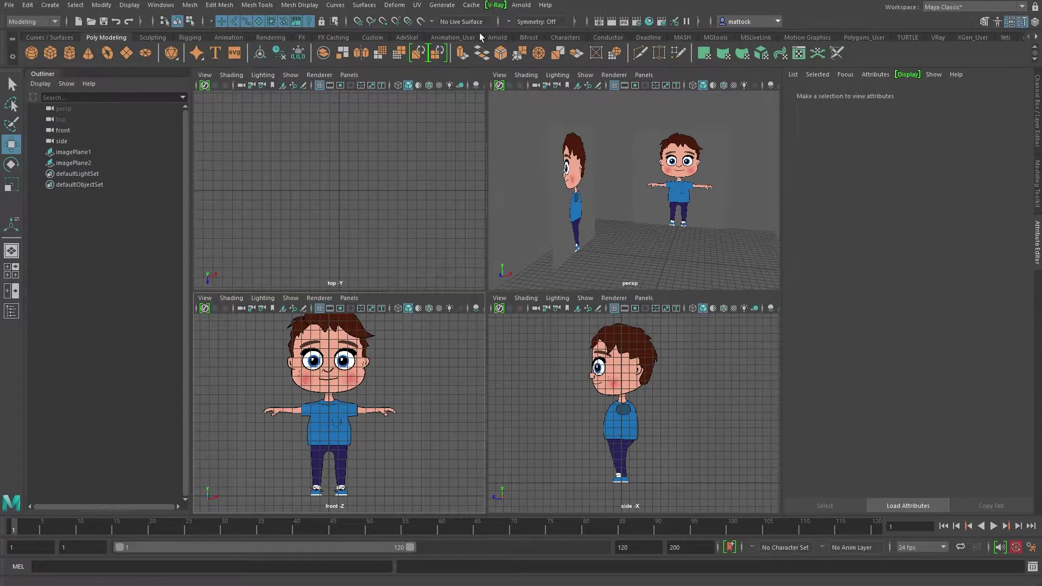
pyautogui.click(49, 52)
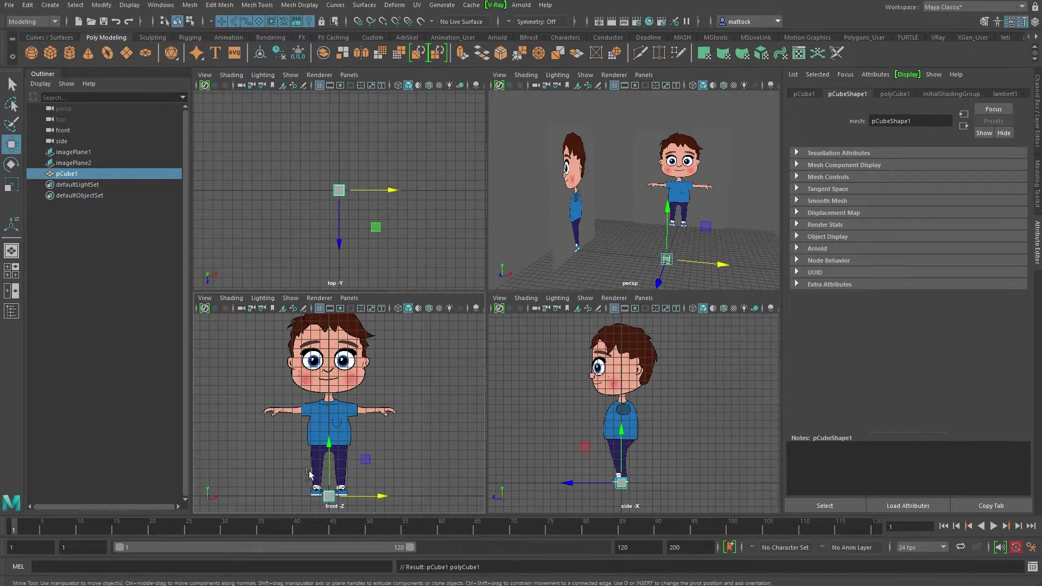
# - Raise the cube in the front view to the character's chest, at about 8.56 on the Y axis
pyautogui.scroll(3, 345, 438)
pyautogui.keyDown('alt'); pyautogui.moveTo(345, 438); pyautogui.dragTo(406, 327, button='middle'); pyautogui.keyUp('alt')
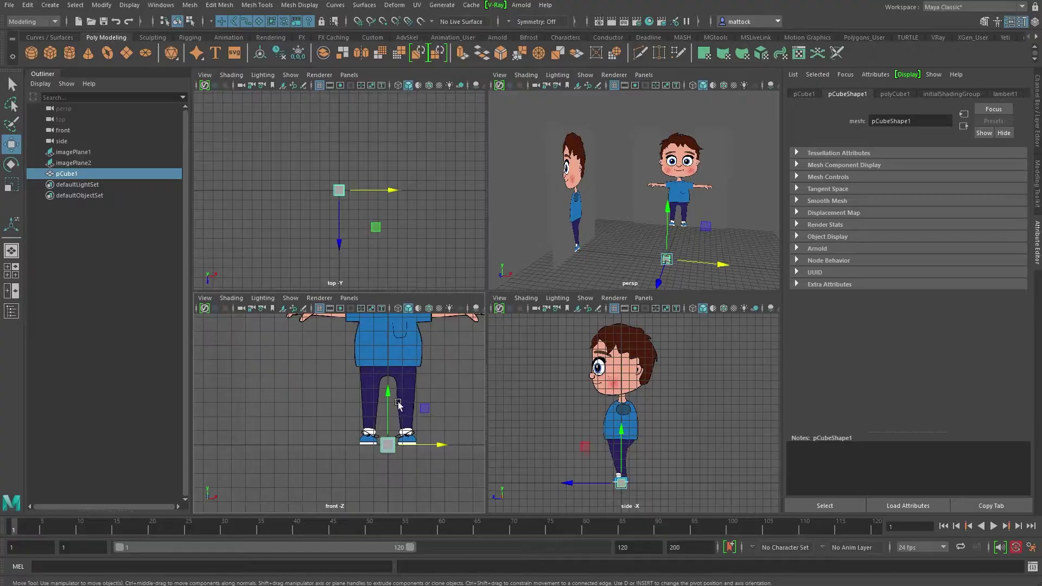
pyautogui.press('space')
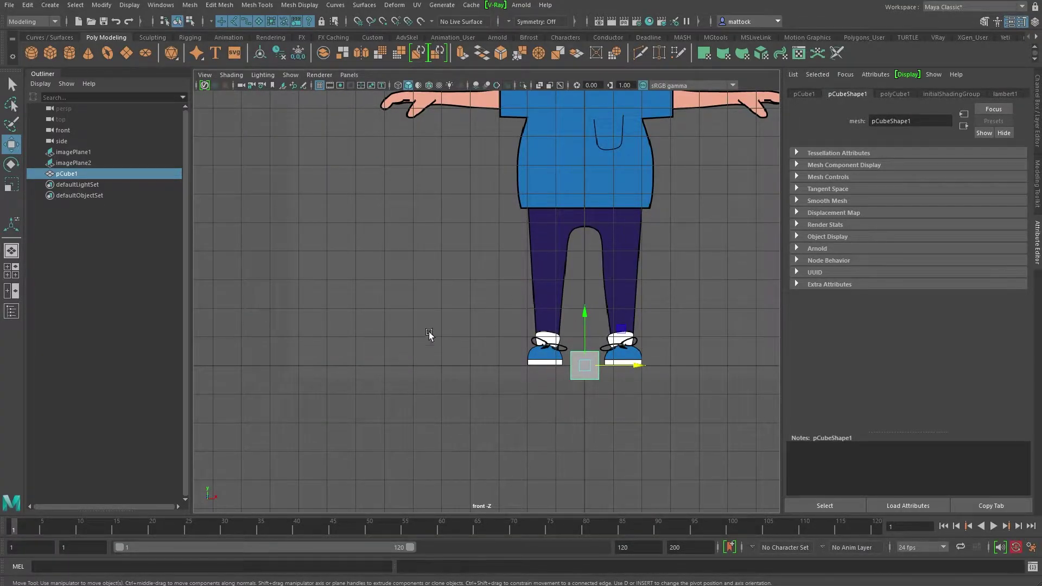
pyautogui.scroll(-1, 609, 300)
pyautogui.keyDown('alt'); pyautogui.moveTo(567, 251); pyautogui.dragTo(472, 384, button='middle'); pyautogui.keyUp('alt')
pyautogui.moveTo(483, 450); pyautogui.dragTo(486, 225)
pyautogui.scroll(1, 438, 354)
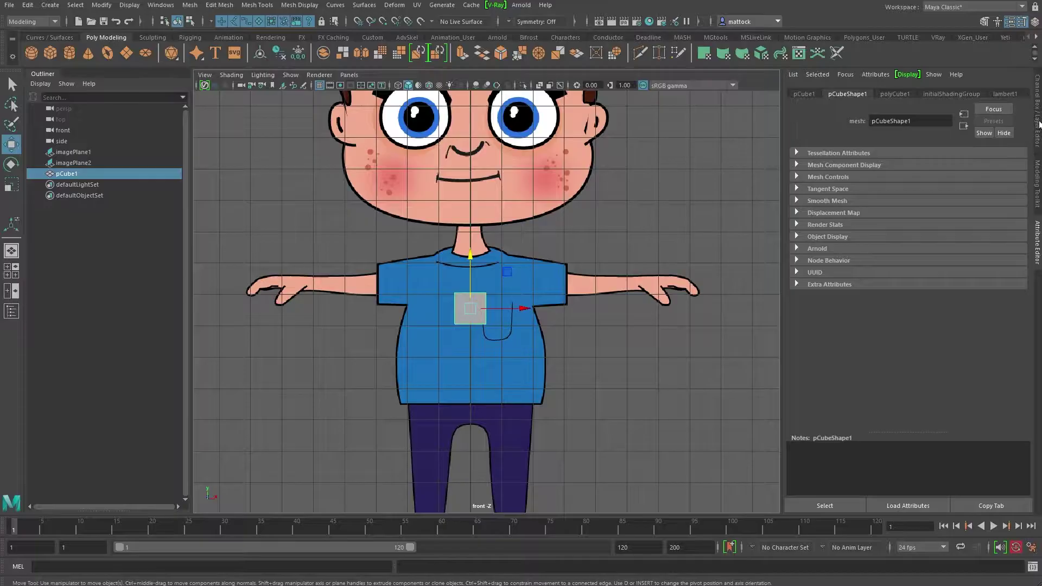
# - Set the cube's width, height and depth all to 3.3
pyautogui.click(1038, 125)
pyautogui.doubleClick(896, 218)
pyautogui.moveTo(972, 227); pyautogui.dragTo(973, 247)
pyautogui.moveTo(762, 314); pyautogui.dragTo(735, 324, button='middle')
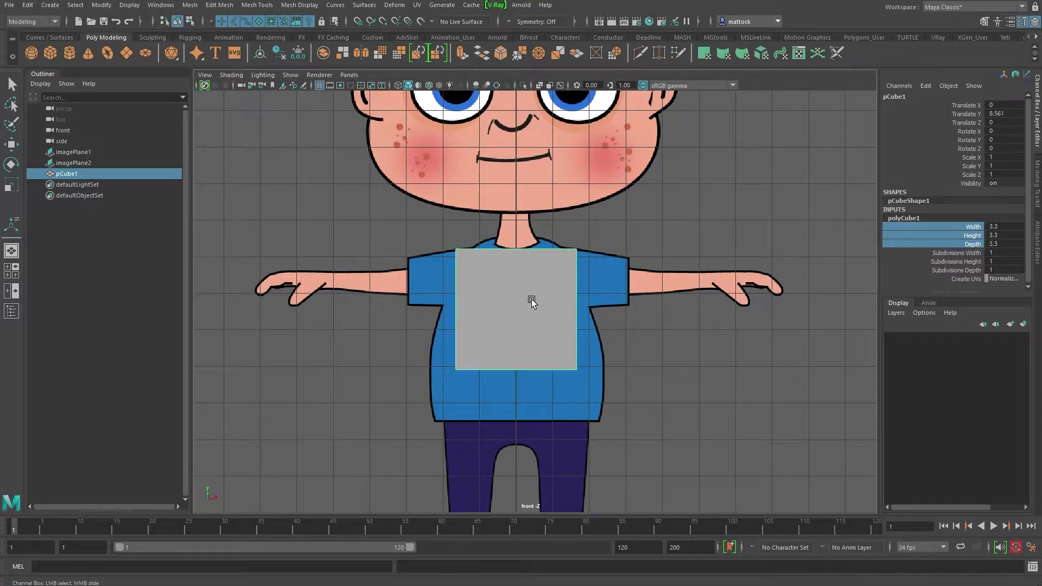
# - Scale the cube to about 1.109 in X and Z and 1.38 in Y, and lower it to about 7.893 to fit the shirt
pyautogui.press('r')
pyautogui.moveTo(519, 313)
pyautogui.mouseDown()
pyautogui.moveTo(547, 313)
pyautogui.moveTo(525, 315)
pyautogui.moveTo(533, 300)
pyautogui.mouseUp()
pyautogui.moveTo(512, 258); pyautogui.dragTo(515, 283)
pyautogui.press('w')
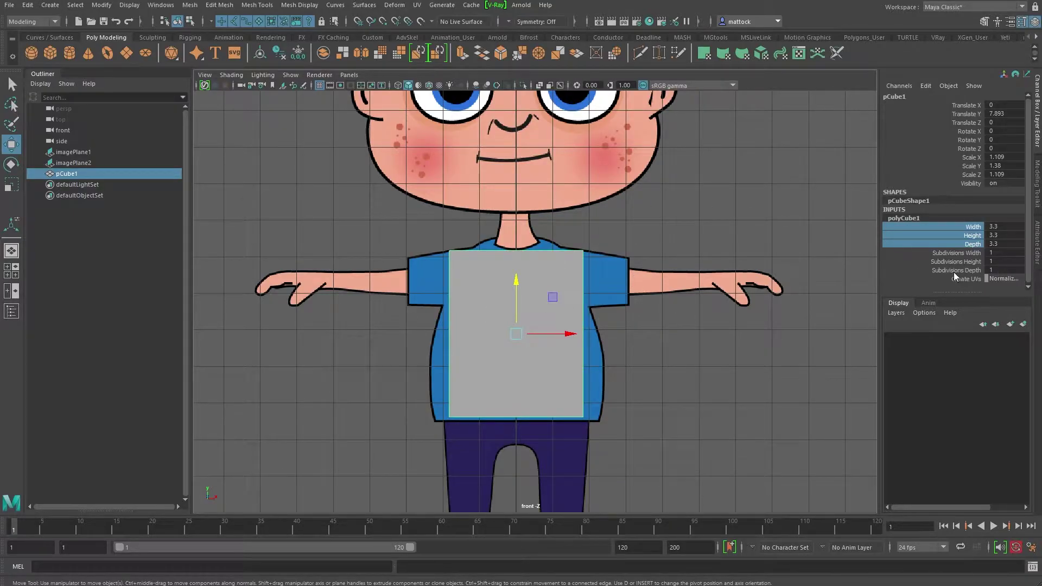
# - Divide the torso cube into 2 subdivisions in width and 3 in height, and check it in perspective
pyautogui.click(960, 258)
pyautogui.moveTo(719, 343); pyautogui.dragTo(728, 338, button='middle')
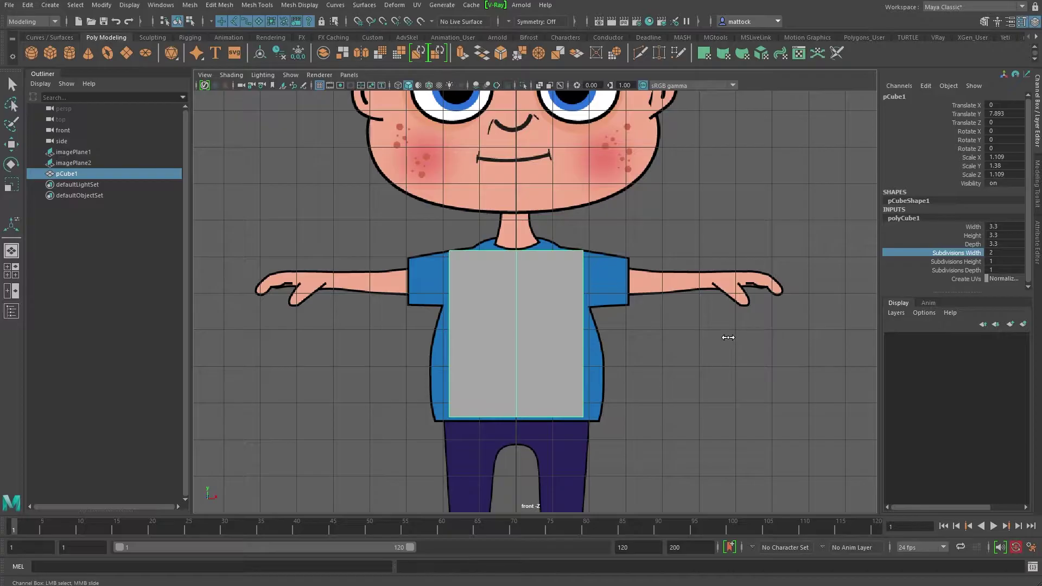
pyautogui.click(970, 262)
pyautogui.moveTo(720, 340); pyautogui.dragTo(735, 336, button='middle')
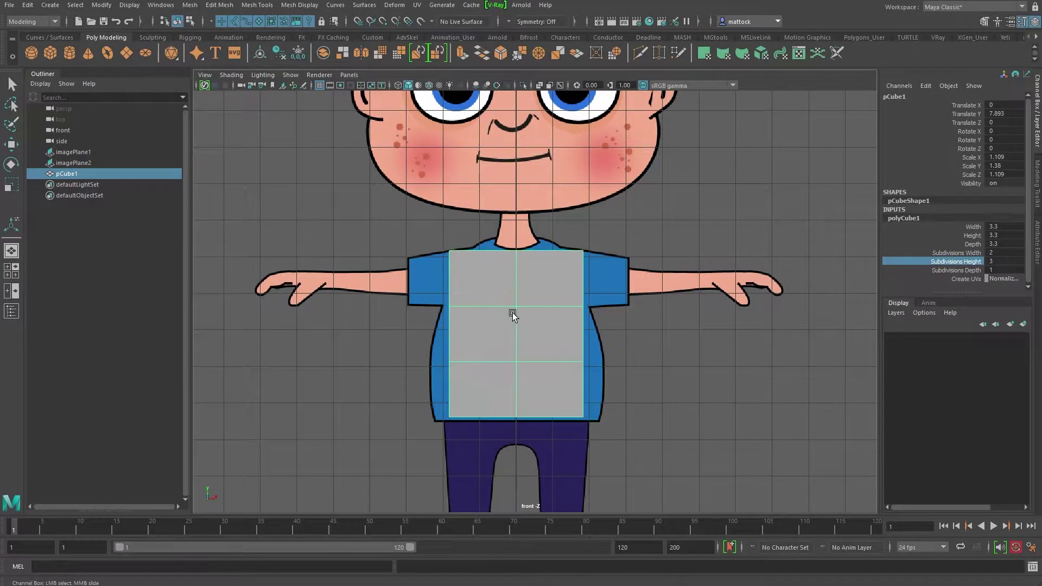
pyautogui.press('space')
pyautogui.press('space')
pyautogui.keyDown('alt'); pyautogui.moveTo(532, 255); pyautogui.dragTo(559, 243); pyautogui.keyUp('alt')
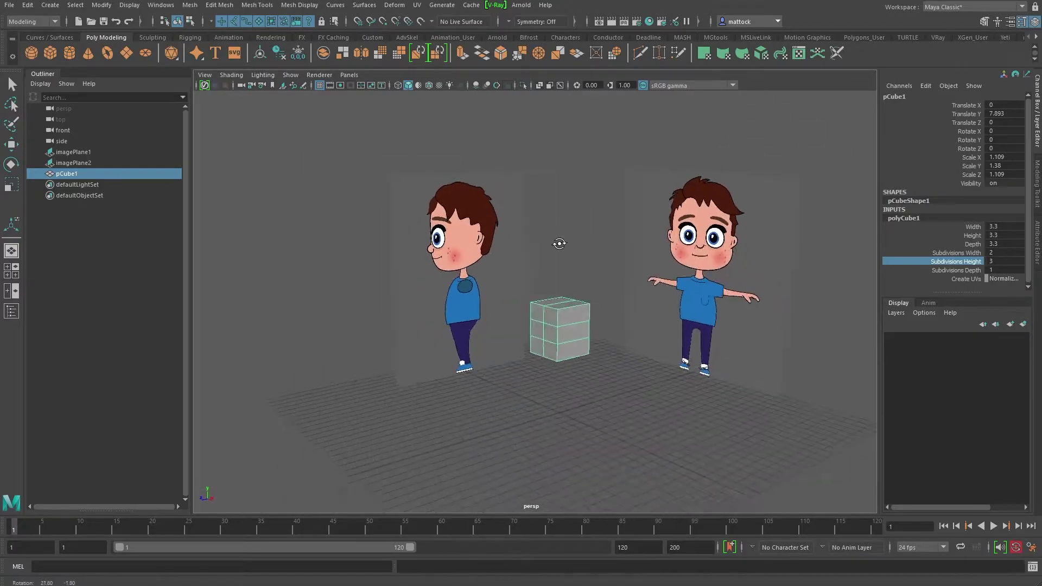
# - Raise the torso cube's top centre vertices in the front view to follow the slope of the shoulders
pyautogui.press('space')
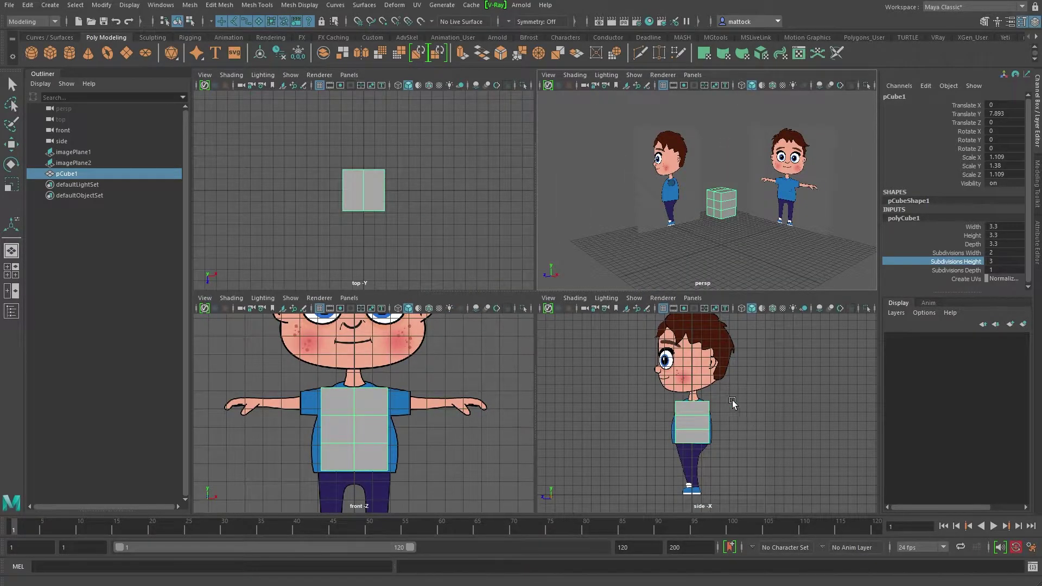
pyautogui.keyDown('alt'); pyautogui.moveTo(366, 375); pyautogui.dragTo(396, 418, button='right'); pyautogui.keyUp('alt')
pyautogui.keyDown('alt'); pyautogui.moveTo(373, 421); pyautogui.dragTo(393, 395, button='middle'); pyautogui.keyUp('alt')
pyautogui.moveTo(389, 405); pyautogui.dragTo(372, 372, button='right')
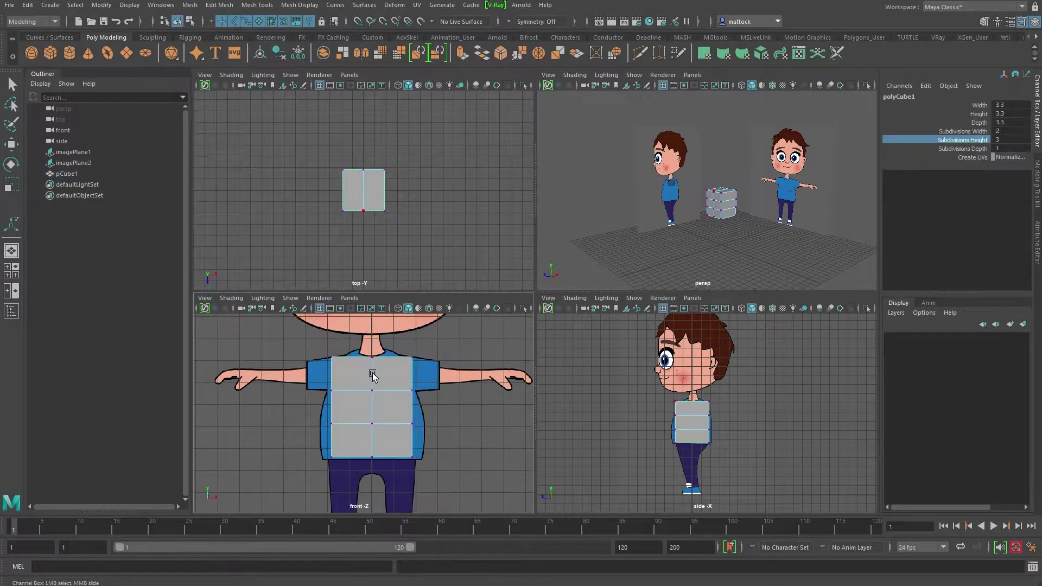
pyautogui.scroll(2, 362, 394)
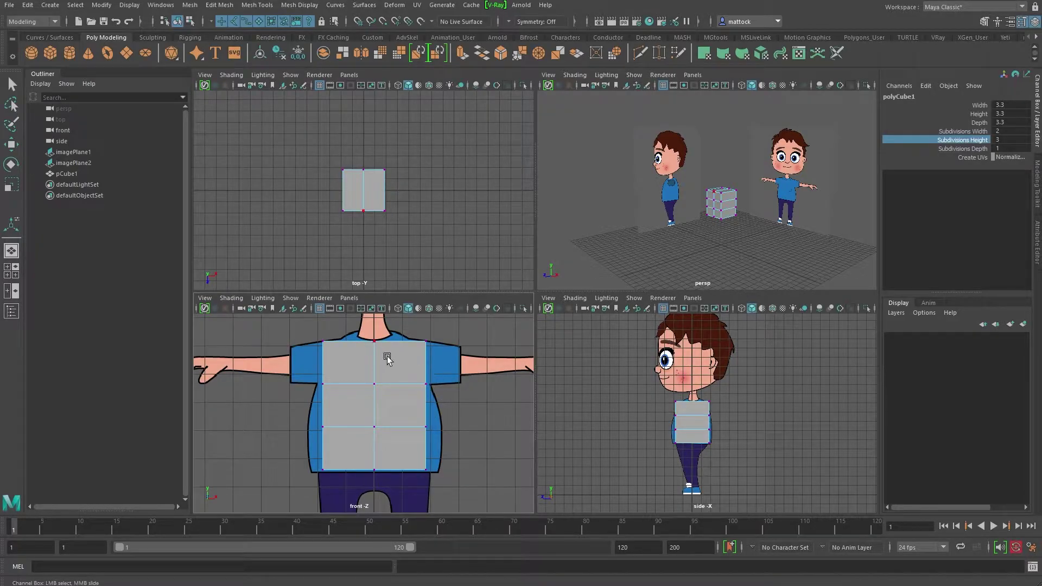
pyautogui.click(373, 342)
pyautogui.press('w')
pyautogui.moveTo(372, 341); pyautogui.dragTo(374, 330)
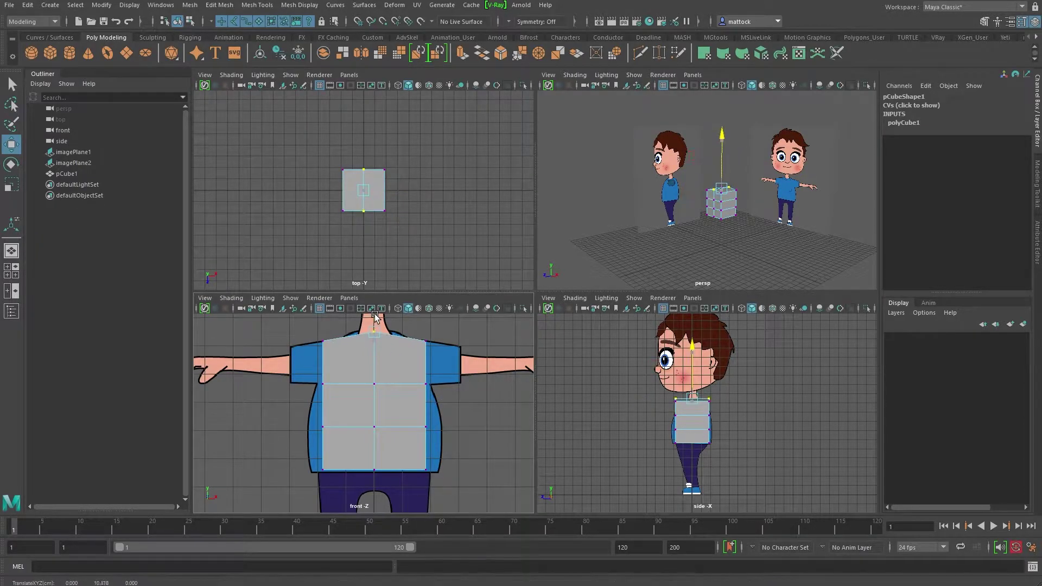
pyautogui.moveTo(417, 387); pyautogui.dragTo(432, 433)
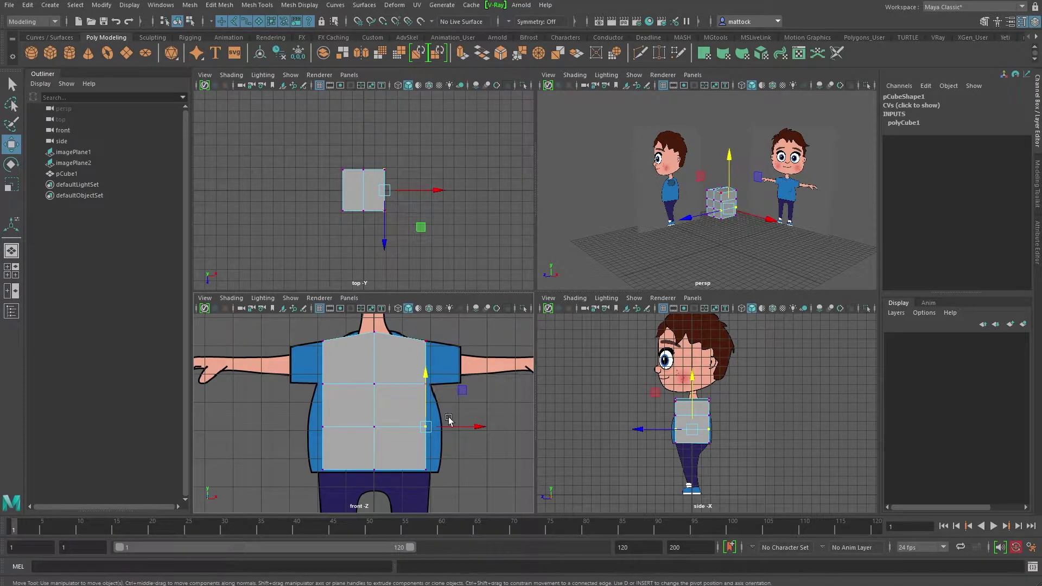
pyautogui.moveTo(477, 427); pyautogui.dragTo(492, 427)
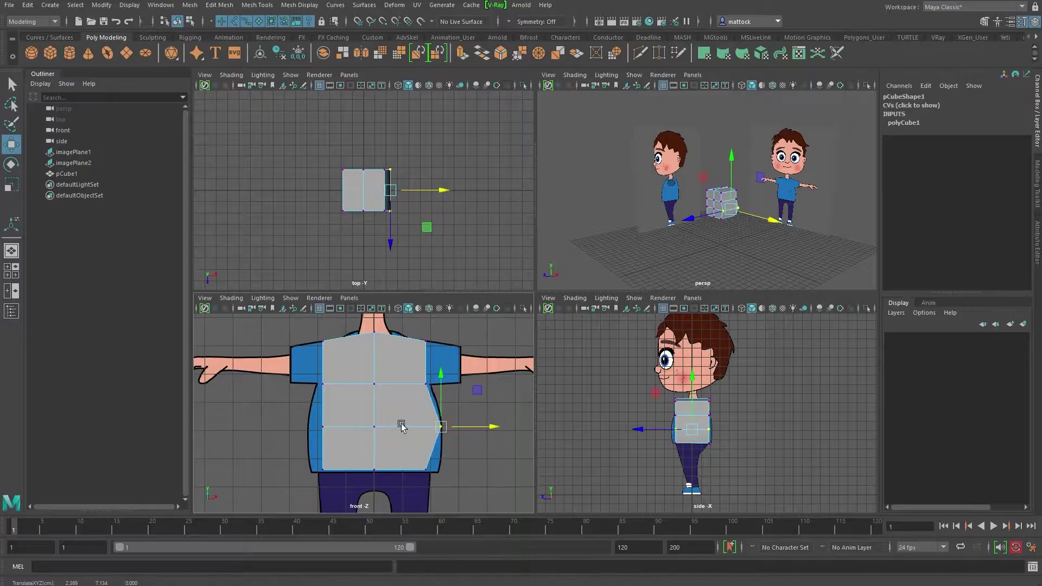
pyautogui.hotkey('ctrl', 'z')
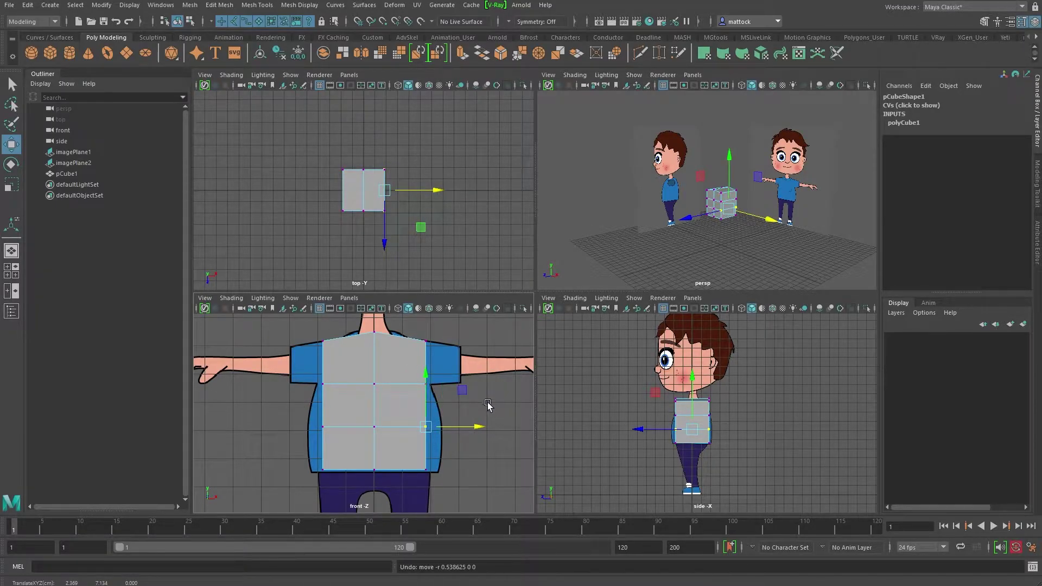
# - Turn on Object X symmetry and put the torso cube back in vertex editing
pyautogui.press('w')
pyautogui.moveTo(486, 402); pyautogui.dragTo(489, 347)
pyautogui.click(470, 411)
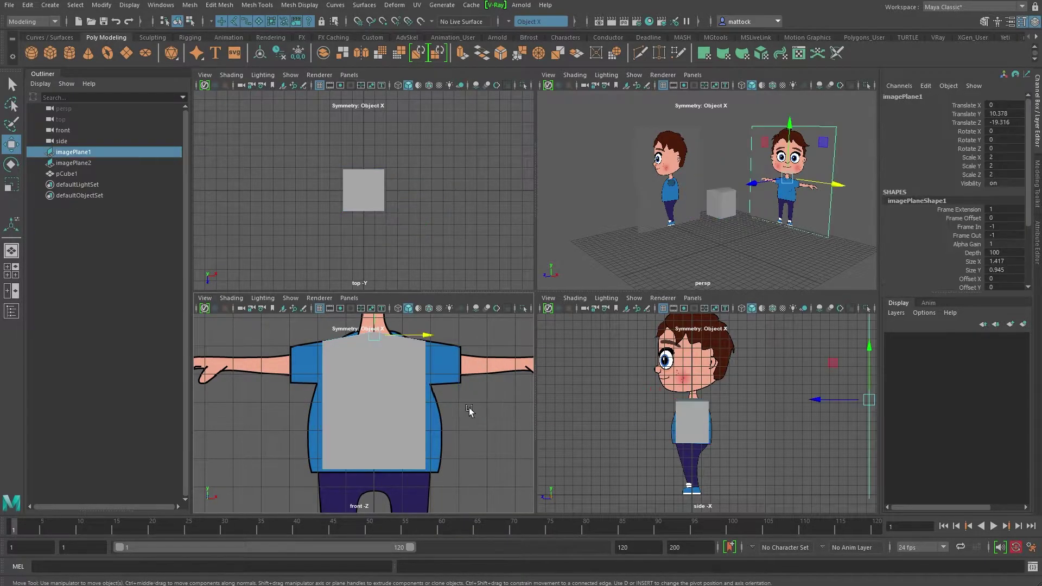
pyautogui.click(395, 413)
pyautogui.moveTo(403, 323); pyautogui.dragTo(354, 324, button='right')
# - Move the two lower rows of side vertices out to the shirt's outline and the armpit row slightly outward
pyautogui.moveTo(476, 405); pyautogui.dragTo(401, 483)
pyautogui.moveTo(464, 446); pyautogui.dragTo(490, 448)
pyautogui.moveTo(411, 374); pyautogui.dragTo(460, 384)
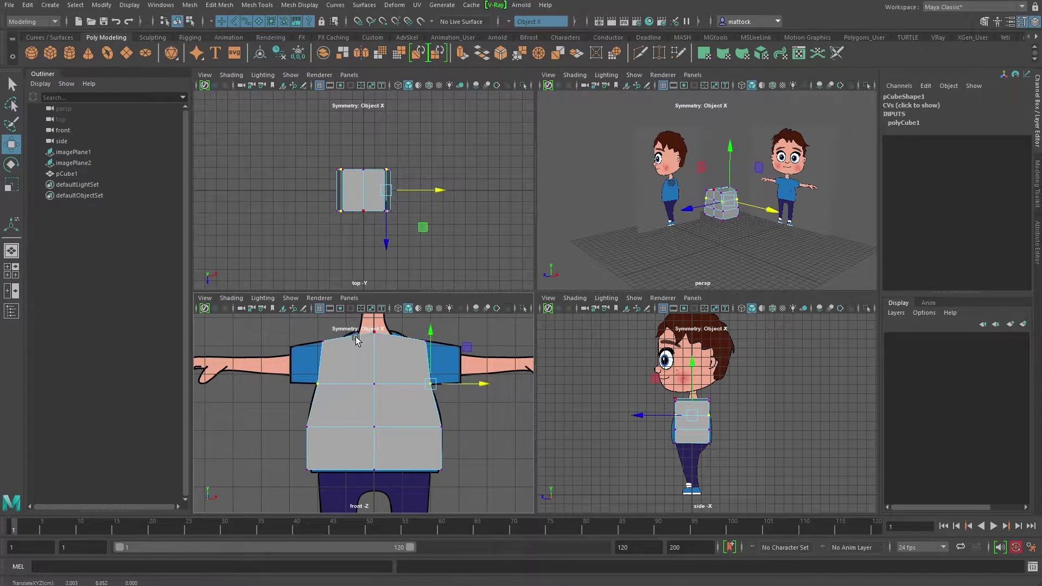
# - Set the torso cube's depth to 3.2 against the side reference
pyautogui.scroll(3, 700, 408)
pyautogui.press('space')
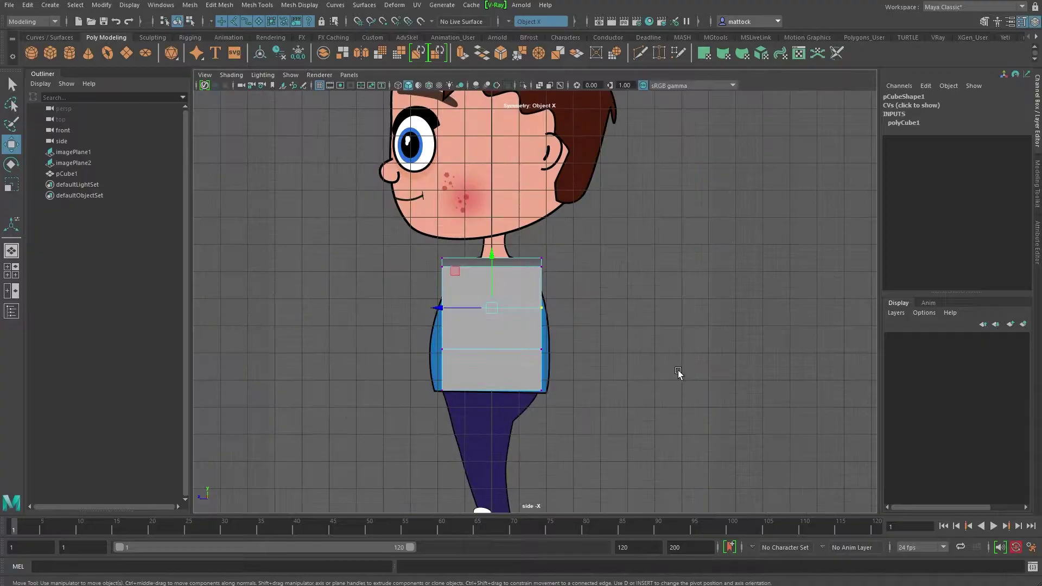
pyautogui.click(903, 123)
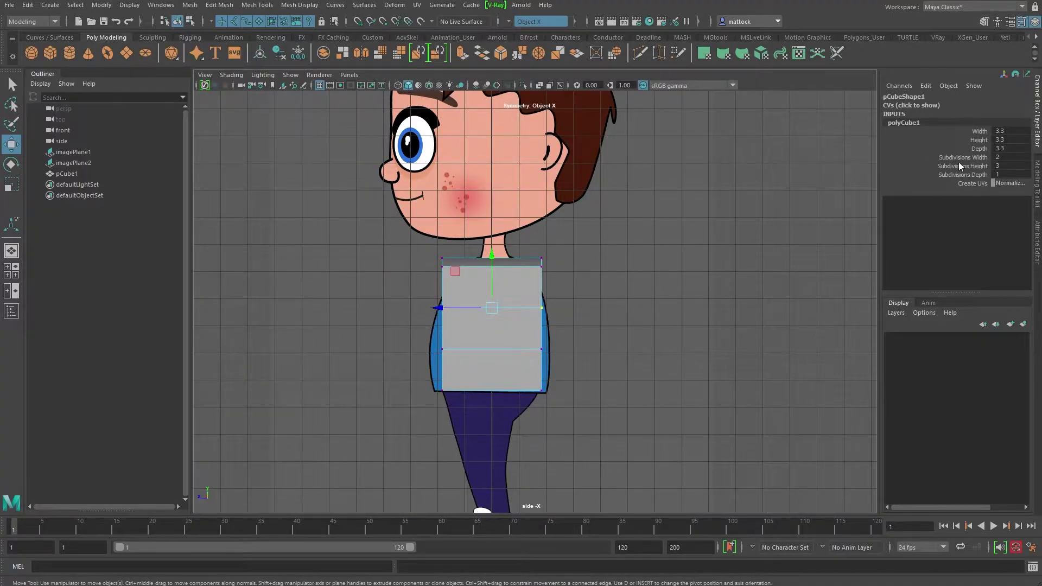
pyautogui.click(979, 148)
pyautogui.moveTo(744, 263); pyautogui.dragTo(752, 232, button='middle')
pyautogui.click(973, 174)
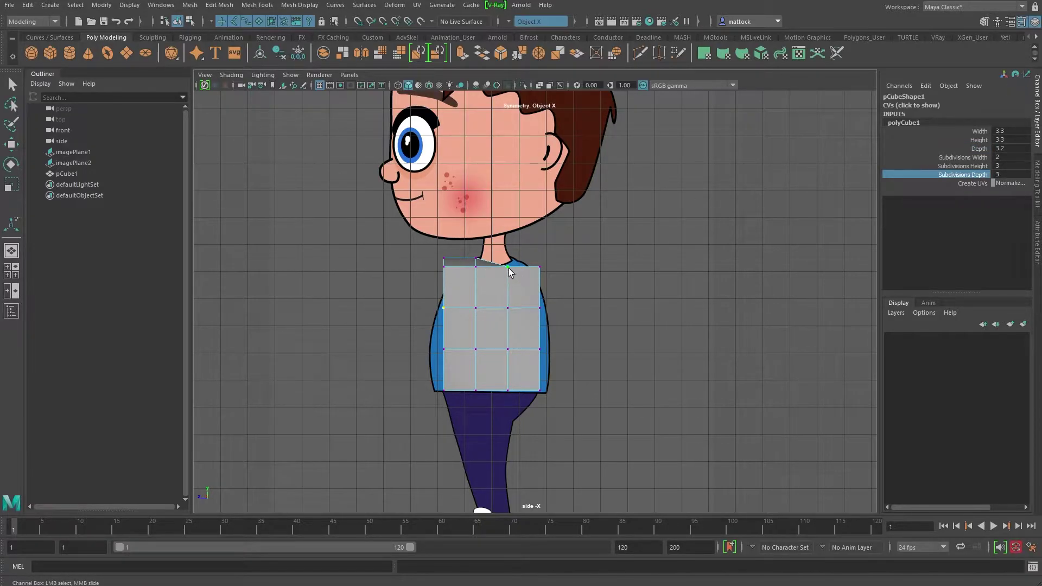
pyautogui.moveTo(795, 228); pyautogui.dragTo(702, 252, button='middle')
pyautogui.moveTo(690, 253); pyautogui.dragTo(510, 254, button='middle')
pyautogui.moveTo(700, 245); pyautogui.dragTo(637, 256, button='middle')
# - Insert two vertical edge loops through the torso in the side view with Multi-Cut, one on each side of the neck
pyautogui.click(638, 54)
pyautogui.press('q')
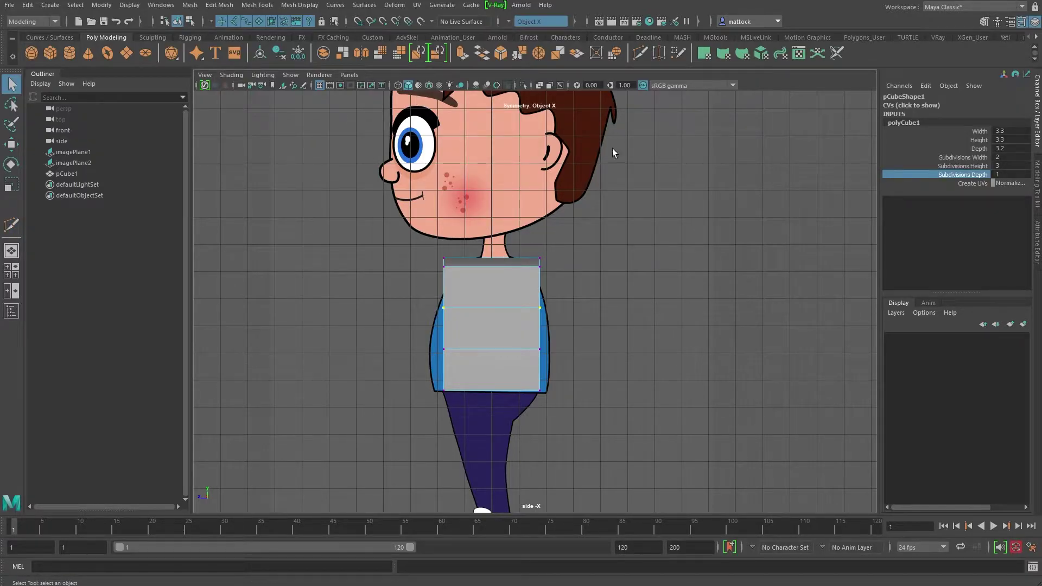
pyautogui.click(639, 54)
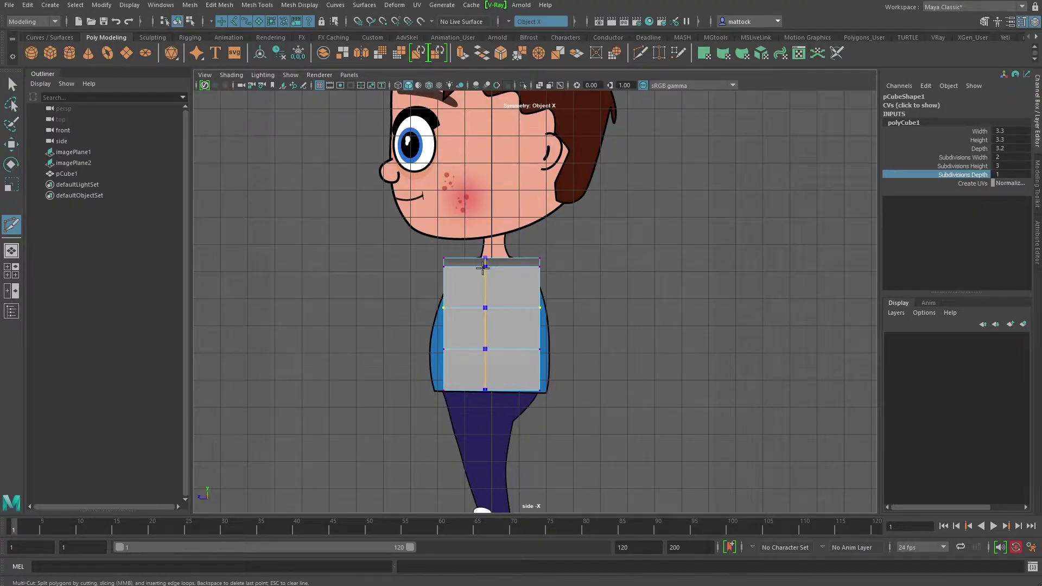
pyautogui.press('ctrl')
pyautogui.keyDown('ctrl'); pyautogui.click(479, 266); pyautogui.keyUp('ctrl')
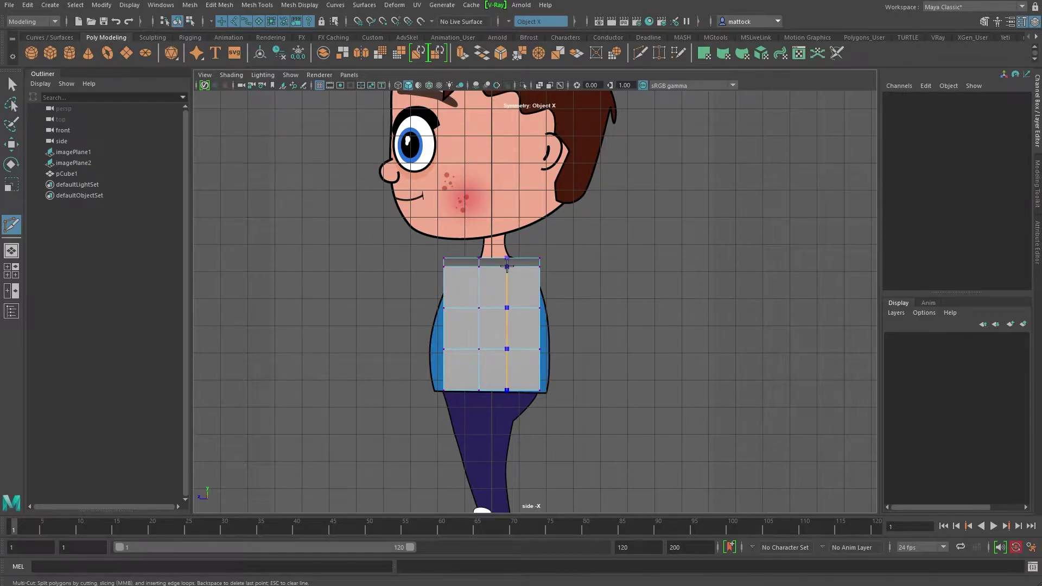
pyautogui.keyDown('ctrl'); pyautogui.click(509, 266); pyautogui.keyUp('ctrl')
# - Leave Multi-Cut and show the side view in wireframe so the shirt reference is visible through the torso
pyautogui.press('4')
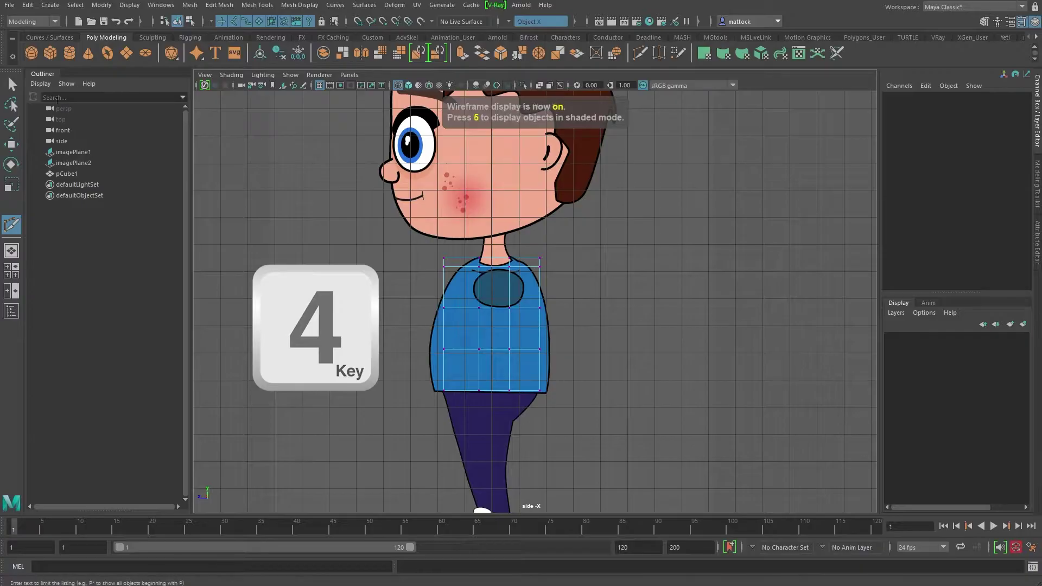
pyautogui.press('q')
pyautogui.scroll(3, 541, 259)
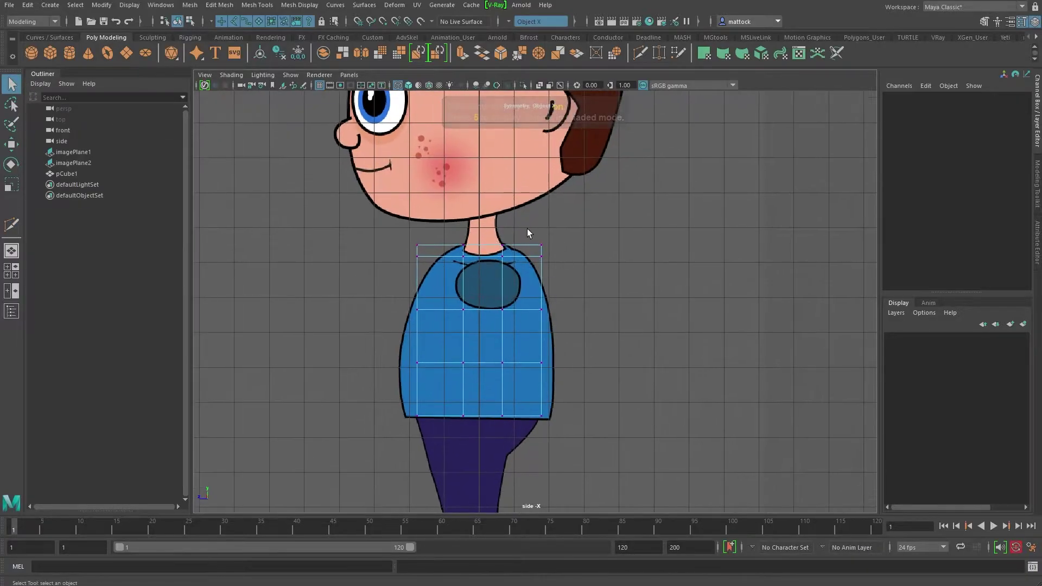
# - Lower the back and front shoulder corner vertices in the side view to follow the shirt's shoulder slope
pyautogui.moveTo(539, 255); pyautogui.dragTo(503, 253, button='right')
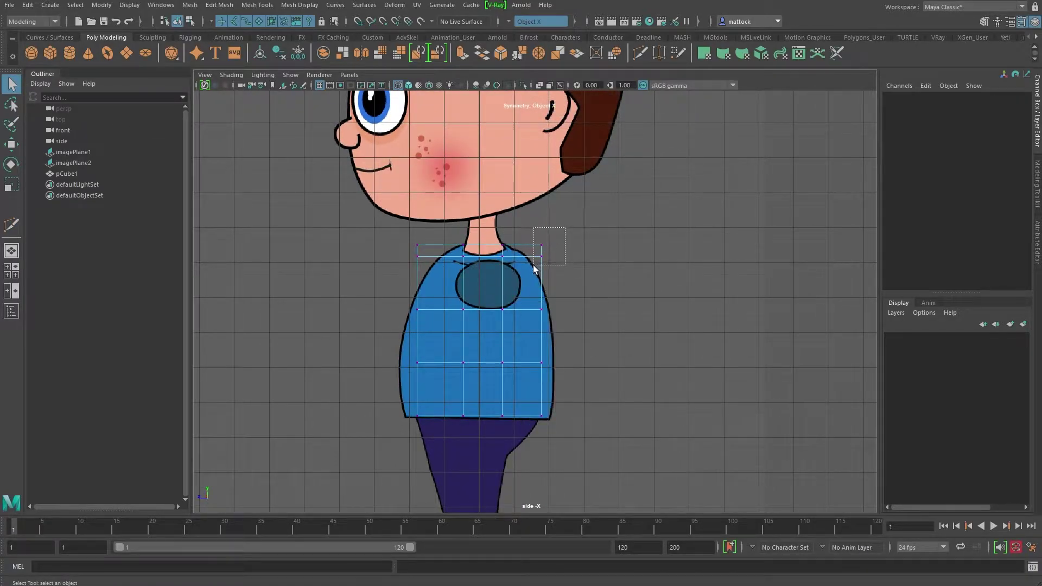
pyautogui.moveTo(534, 268); pyautogui.dragTo(533, 267)
pyautogui.press('w')
pyautogui.moveTo(542, 222); pyautogui.dragTo(541, 234)
pyautogui.moveTo(408, 237)
pyautogui.mouseDown()
pyautogui.moveTo(428, 263)
pyautogui.moveTo(419, 247)
pyautogui.mouseUp()
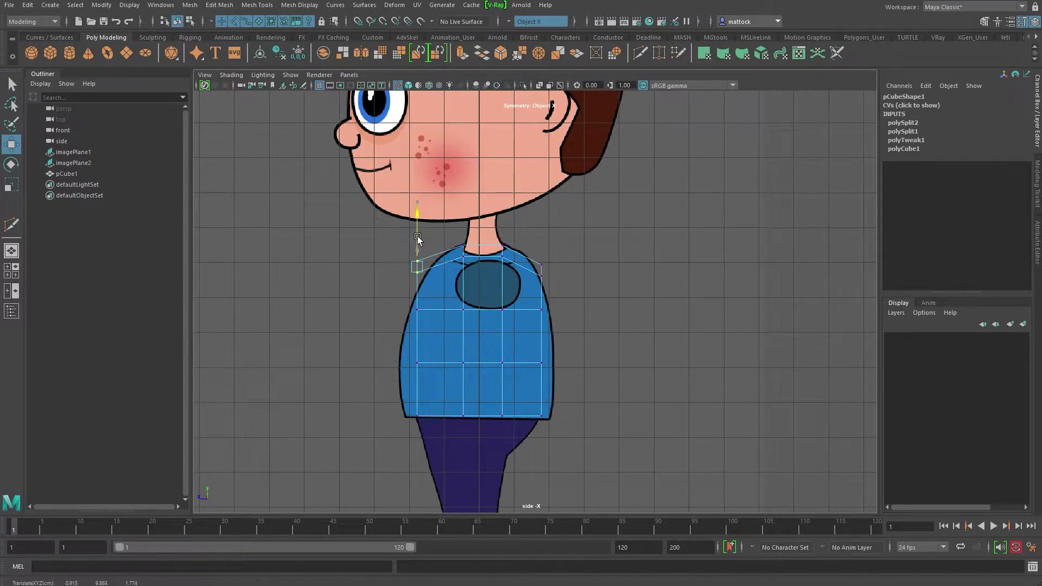
# - Move the two lower rows of front vertices out to the shirt's belly outline in the side view
pyautogui.moveTo(392, 334); pyautogui.dragTo(382, 389)
pyautogui.moveTo(393, 309); pyautogui.dragTo(426, 321)
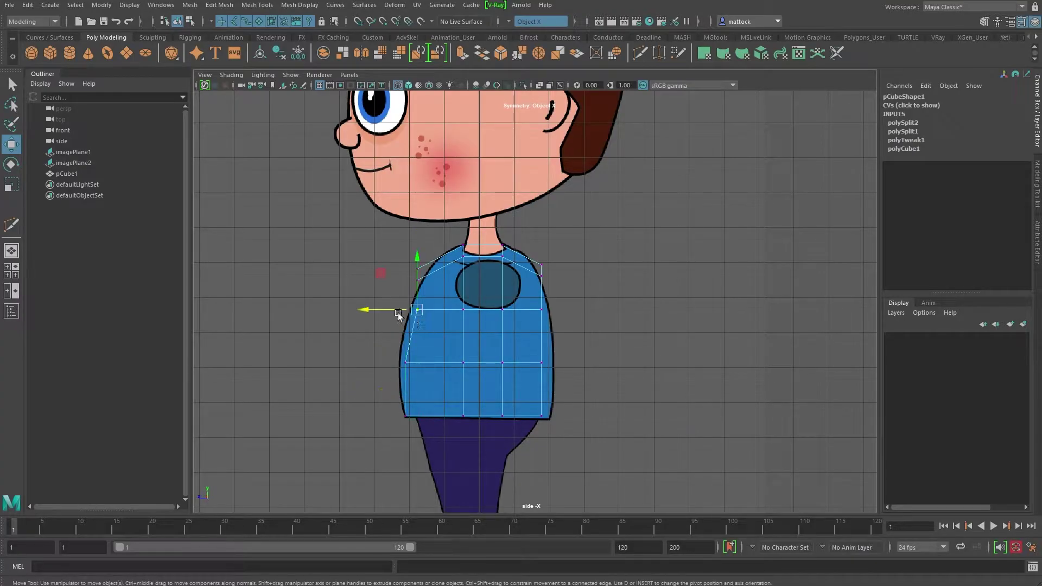
pyautogui.click(373, 298)
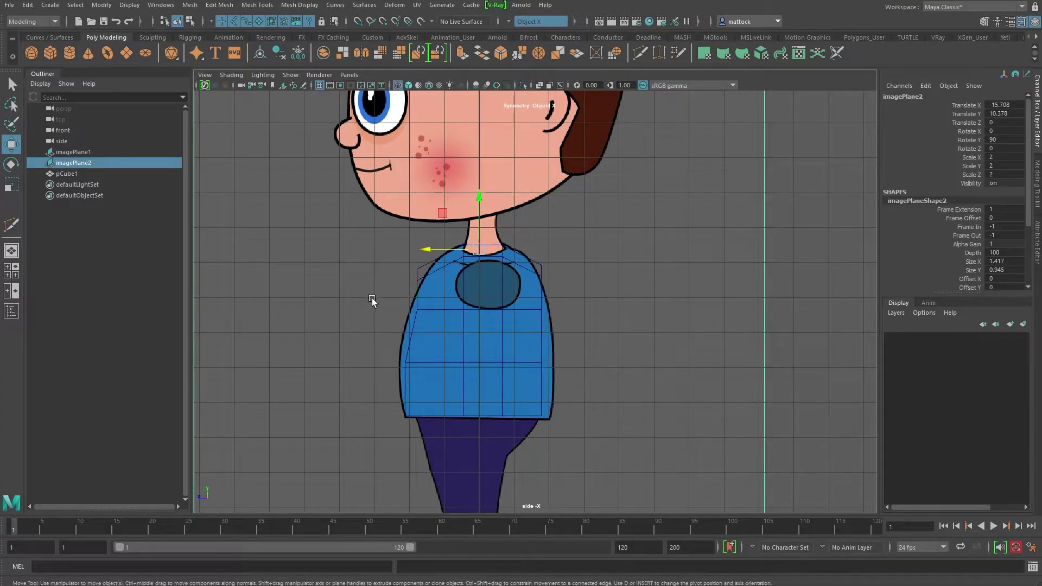
pyautogui.click(432, 314)
pyautogui.moveTo(420, 305); pyautogui.dragTo(403, 304, button='right')
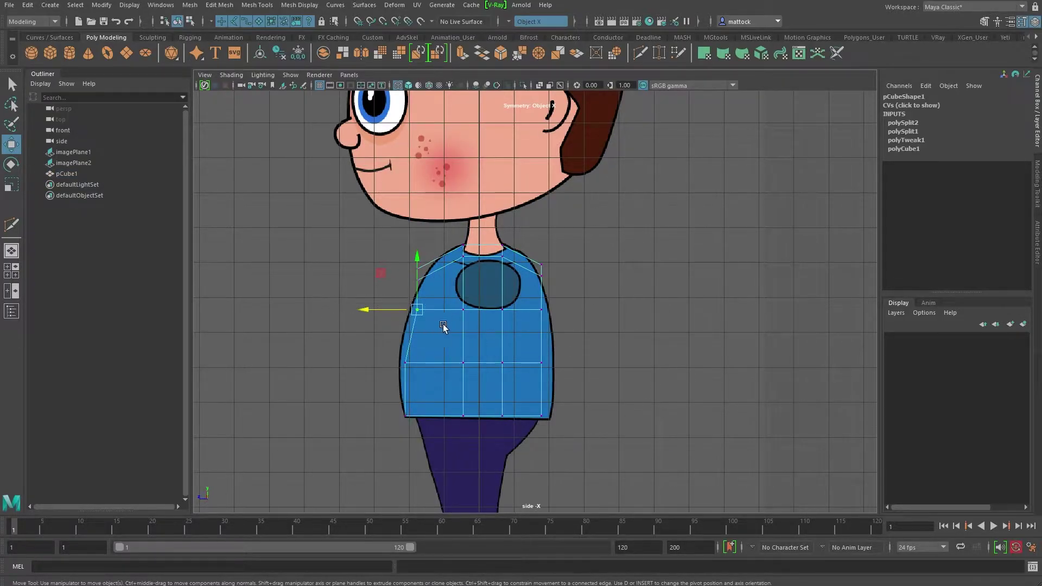
# - Show the torso in the four-view layout with the perspective view turned to its front corner
pyautogui.press('space')
pyautogui.keyDown('alt'); pyautogui.moveTo(619, 193); pyautogui.dragTo(742, 221, button='right'); pyautogui.keyUp('alt')
pyautogui.keyDown('alt'); pyautogui.moveTo(742, 221); pyautogui.dragTo(722, 186, button='middle'); pyautogui.keyUp('alt')
pyautogui.keyDown('alt'); pyautogui.moveTo(721, 186); pyautogui.dragTo(709, 196, button='right'); pyautogui.keyUp('alt')
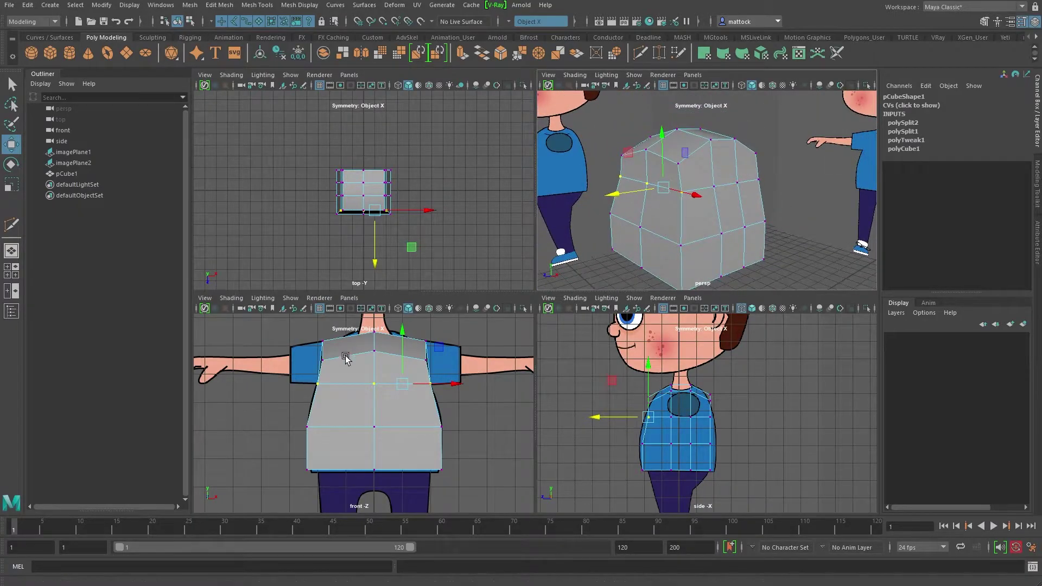
# - Switch the torso to object selection and back to vertex mode in the side view
pyautogui.click(770, 395)
pyautogui.click(650, 418)
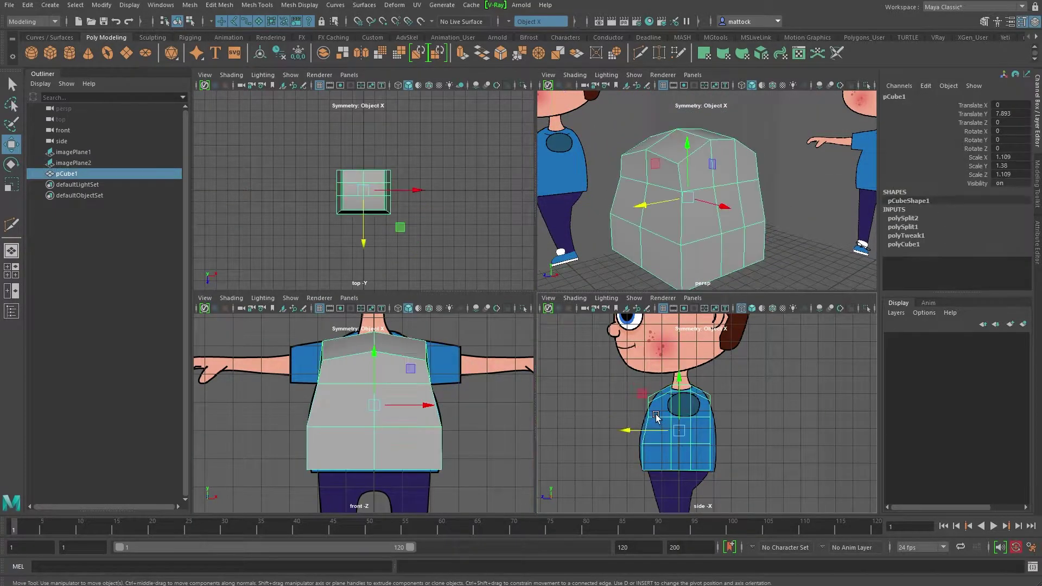
pyautogui.rightClick(655, 416)
pyautogui.click(603, 324)
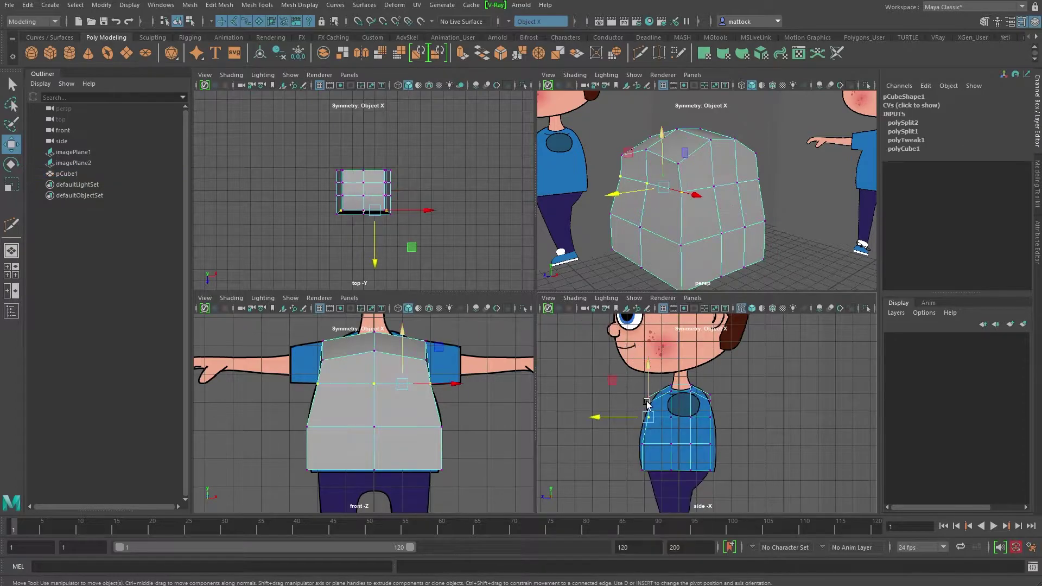
pyautogui.press('F8')
pyautogui.click(704, 423)
pyautogui.click(648, 419)
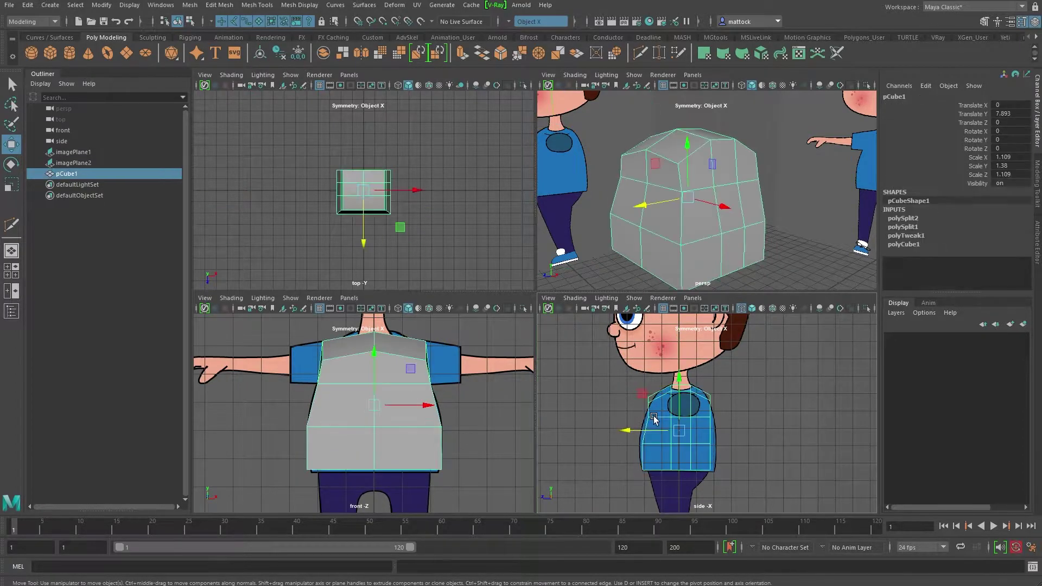
pyautogui.rightClick(649, 419)
pyautogui.click(647, 352)
# - Try to move only the single clicked vertex at the back of the armpit row out to the shirt's outline
pyautogui.click(675, 419)
pyautogui.click(710, 419)
pyautogui.keyDown('alt'); pyautogui.moveTo(766, 213); pyautogui.dragTo(655, 226); pyautogui.keyUp('alt')
pyautogui.moveTo(575, 223); pyautogui.dragTo(591, 223)
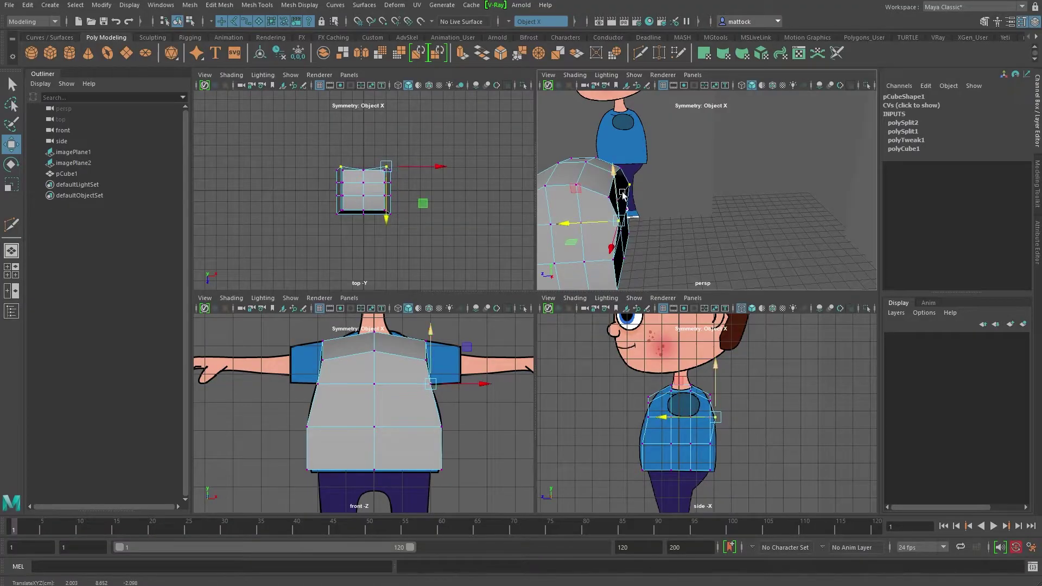
pyautogui.hotkey('ctrl', 'z')
# - Move the whole back armpit row and the lower back rows of vertices to the shirt's outline in the side view
pyautogui.moveTo(745, 408); pyautogui.dragTo(665, 413)
pyautogui.keyDown('alt'); pyautogui.moveTo(636, 201); pyautogui.dragTo(736, 267); pyautogui.keyUp('alt')
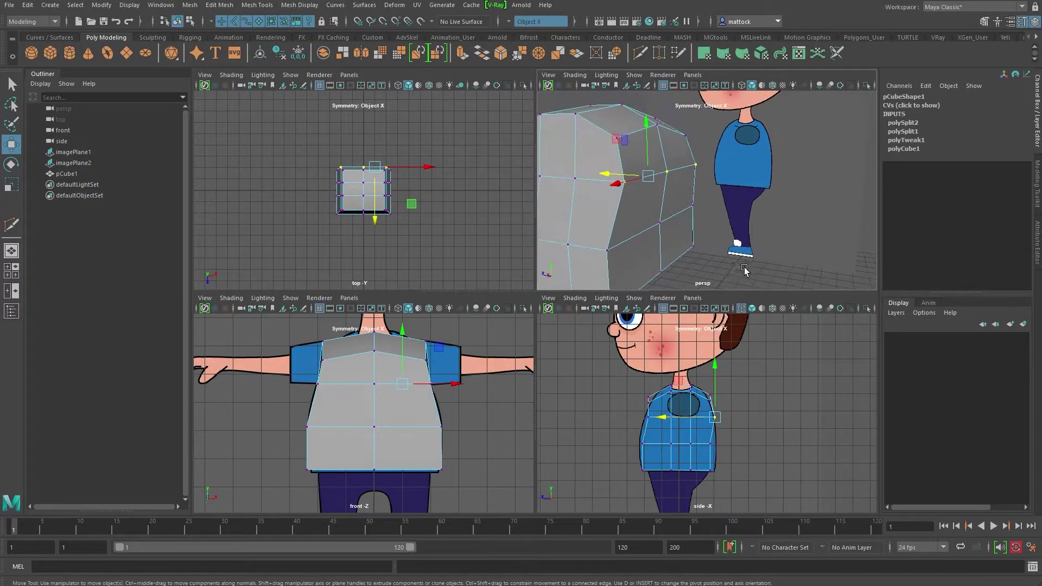
pyautogui.moveTo(742, 427); pyautogui.dragTo(700, 484)
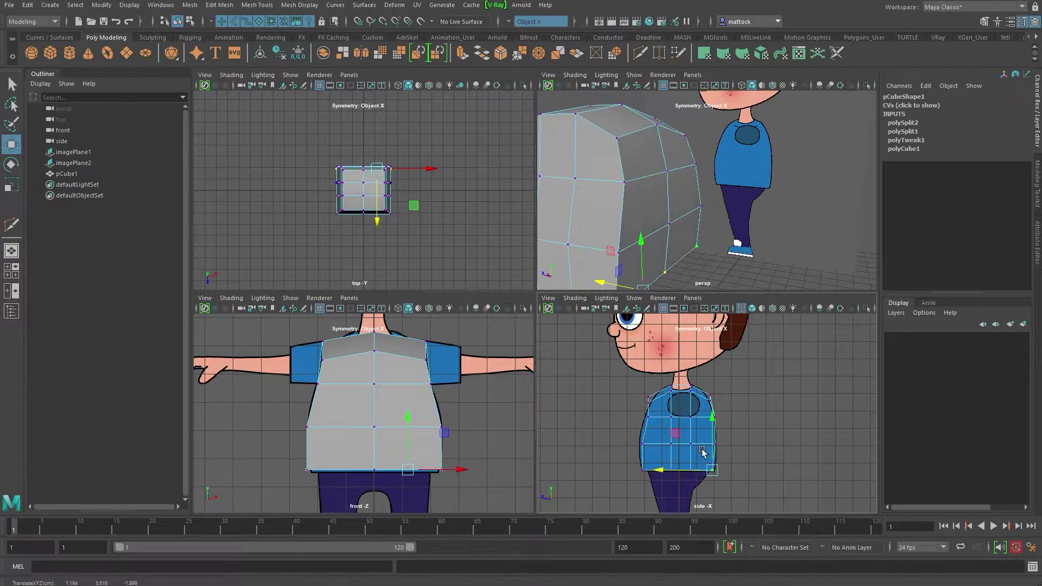
# - Align the front shoulder row and the front armpit row of vertices with the shirt's chest outline in the side view
pyautogui.moveTo(637, 413)
pyautogui.mouseDown()
pyautogui.moveTo(655, 425)
pyautogui.moveTo(622, 417)
pyautogui.moveTo(636, 397)
pyautogui.moveTo(654, 404)
pyautogui.mouseUp()
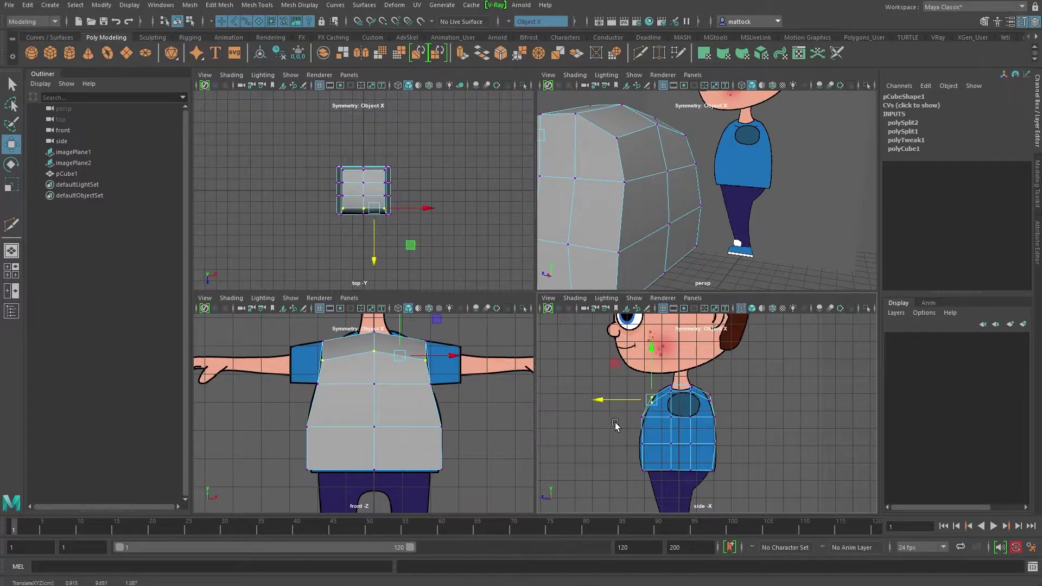
pyautogui.press('F8')
pyautogui.moveTo(664, 420); pyautogui.dragTo(597, 336, button='right')
pyautogui.moveTo(619, 413); pyautogui.dragTo(651, 421)
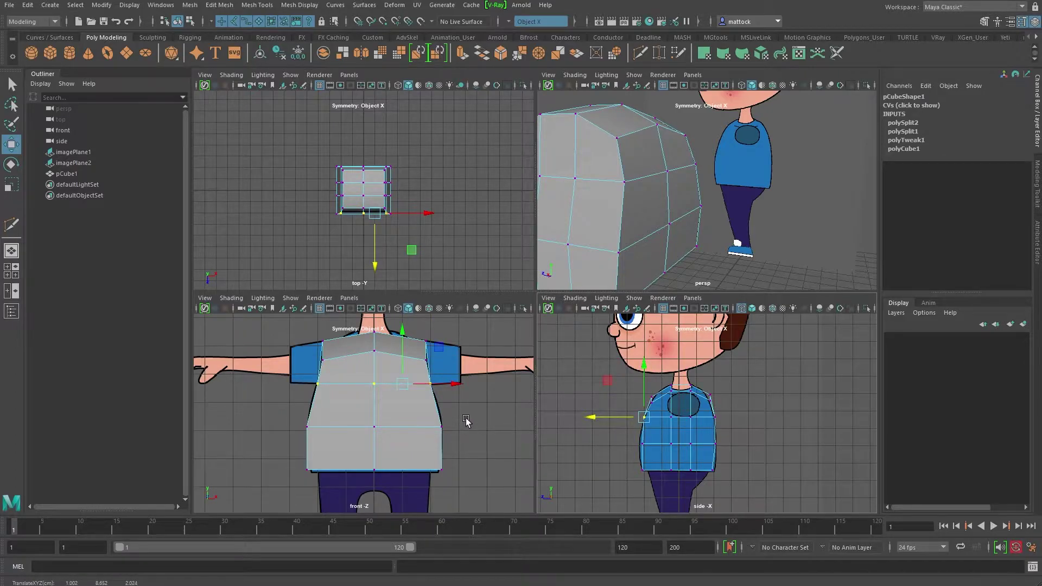
# - Move the two lower rows of side vertices slightly inward in the front view
pyautogui.moveTo(469, 413); pyautogui.dragTo(425, 478)
pyautogui.moveTo(477, 448); pyautogui.dragTo(471, 450)
pyautogui.keyDown('alt'); pyautogui.moveTo(721, 200); pyautogui.dragTo(660, 200, button='right'); pyautogui.keyUp('alt')
pyautogui.keyDown('alt'); pyautogui.moveTo(661, 200); pyautogui.dragTo(702, 189); pyautogui.keyUp('alt')
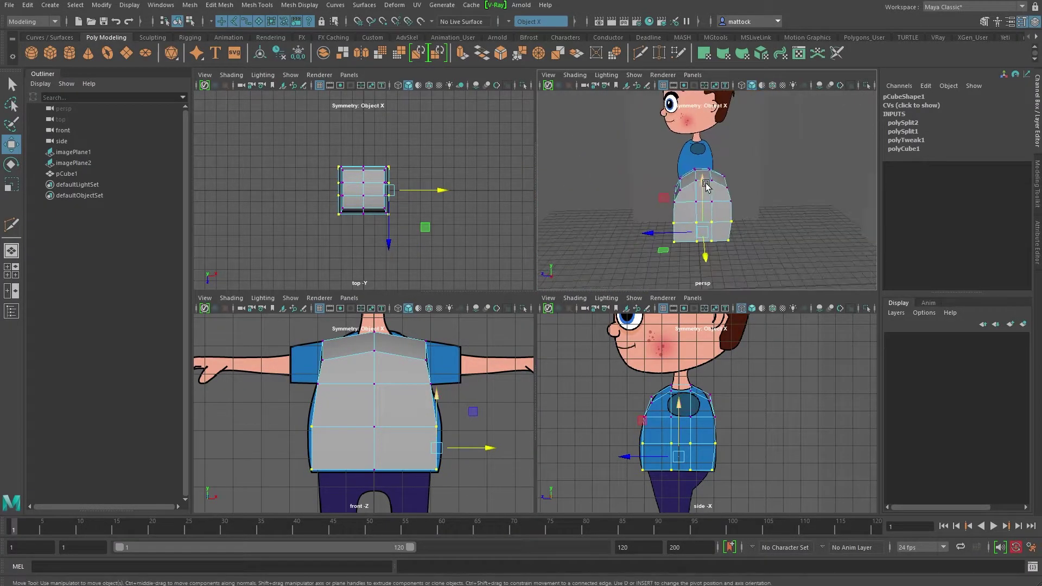
# - Maximise the perspective view and return the torso to object mode
pyautogui.press('space')
pyautogui.keyDown('alt'); pyautogui.moveTo(645, 215); pyautogui.dragTo(728, 222); pyautogui.keyUp('alt')
pyautogui.keyDown('alt'); pyautogui.moveTo(727, 223); pyautogui.dragTo(686, 226, button='right'); pyautogui.keyUp('alt')
pyautogui.keyDown('alt'); pyautogui.moveTo(686, 227); pyautogui.dragTo(607, 259); pyautogui.keyUp('alt')
pyautogui.moveTo(592, 282); pyautogui.dragTo(629, 260, button='right')
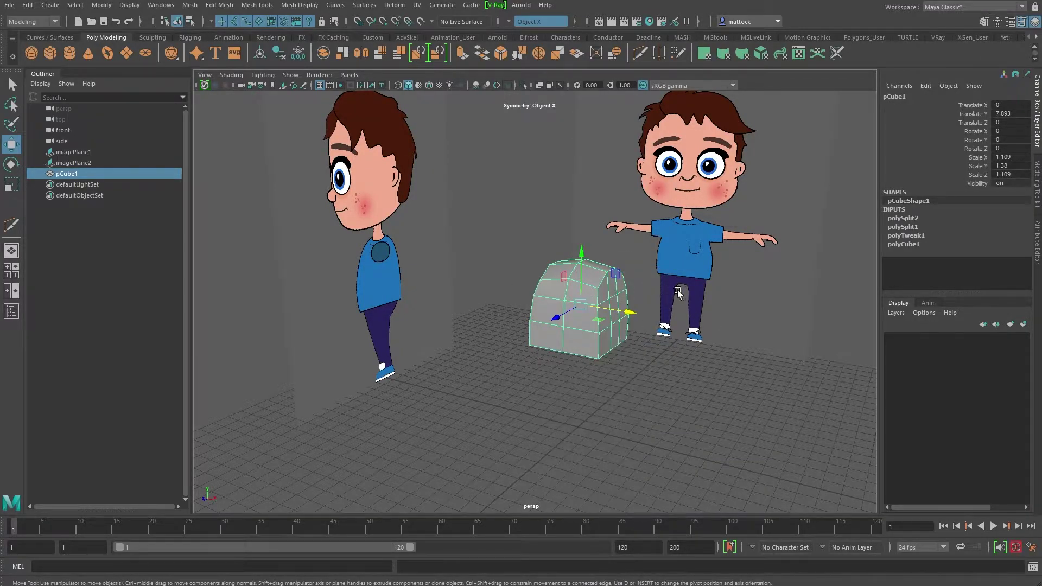
# - Turn on the torso's smooth mesh preview and examine the rounded shape from several sides
pyautogui.press('3')
pyautogui.keyDown('alt'); pyautogui.moveTo(618, 336); pyautogui.dragTo(455, 285); pyautogui.keyUp('alt')
pyautogui.keyDown('alt'); pyautogui.moveTo(456, 283); pyautogui.dragTo(635, 296, button='right'); pyautogui.keyUp('alt')
pyautogui.keyDown('alt'); pyautogui.moveTo(635, 296); pyautogui.dragTo(626, 286); pyautogui.keyUp('alt')
pyautogui.moveTo(624, 270); pyautogui.dragTo(576, 270, button='right')
# - Try to move the torso's back side vertices outward with the smooth preview on, and undo the move
pyautogui.moveTo(656, 310); pyautogui.dragTo(631, 375)
pyautogui.moveTo(653, 329); pyautogui.dragTo(685, 318)
pyautogui.hotkey('ctrl', 'z')
# - Compare the torso's unsmoothed display, the smooth preview with cage and the full smooth preview, ending with the unsmoothed display
pyautogui.press('1')
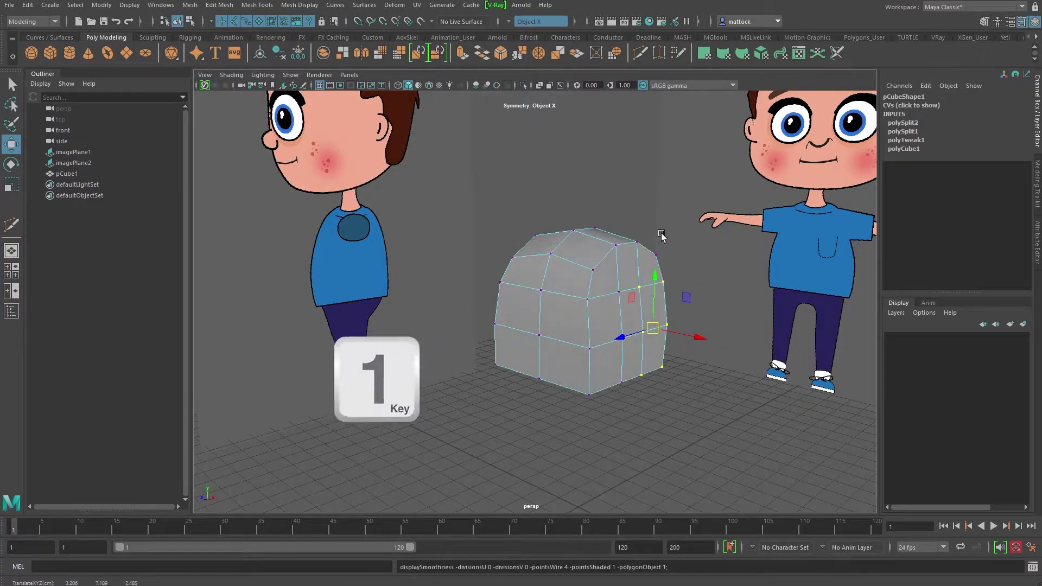
pyautogui.press('2')
pyautogui.keyDown('alt'); pyautogui.moveTo(616, 279); pyautogui.dragTo(548, 280); pyautogui.keyUp('alt')
pyautogui.keyDown('alt'); pyautogui.moveTo(549, 280); pyautogui.dragTo(639, 272, button='right'); pyautogui.keyUp('alt')
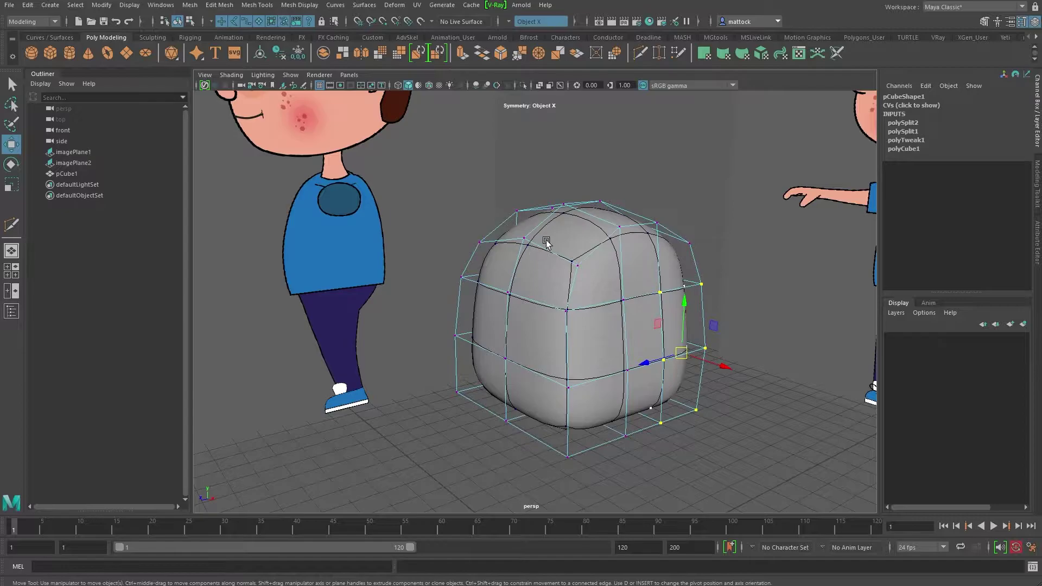
pyautogui.press('1')
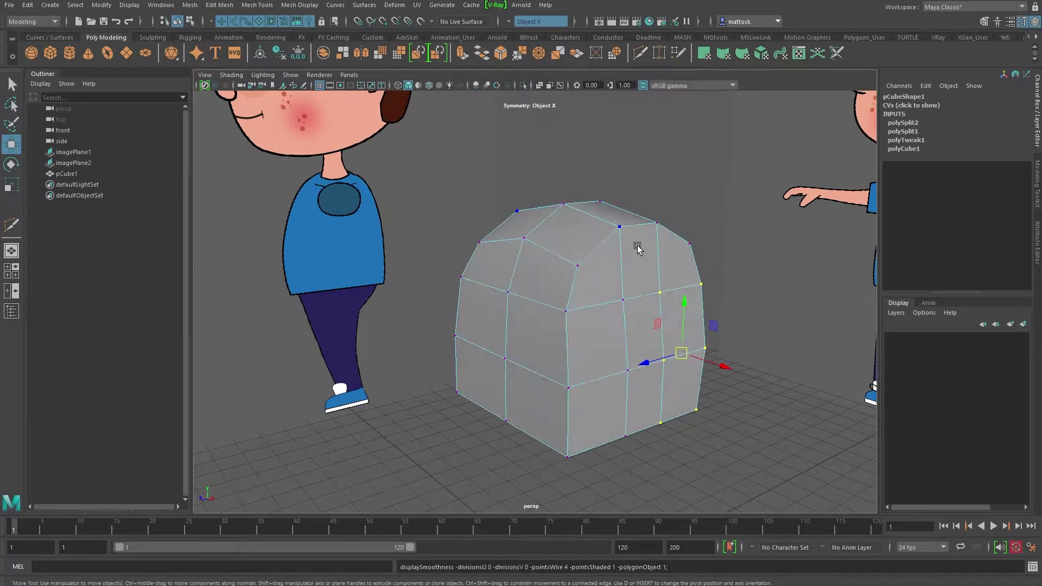
pyautogui.press('3')
pyautogui.press('1')
# - Leave vertex mode and select the whole torso as an object in the perspective view
pyautogui.keyDown('alt'); pyautogui.moveTo(651, 280); pyautogui.dragTo(564, 300, button='right'); pyautogui.keyUp('alt')
pyautogui.keyDown('alt'); pyautogui.moveTo(564, 300); pyautogui.dragTo(516, 332); pyautogui.keyUp('alt')
pyautogui.keyDown('alt'); pyautogui.moveTo(552, 194); pyautogui.dragTo(520, 255); pyautogui.keyUp('alt')
pyautogui.moveTo(539, 253); pyautogui.dragTo(565, 240, button='right')
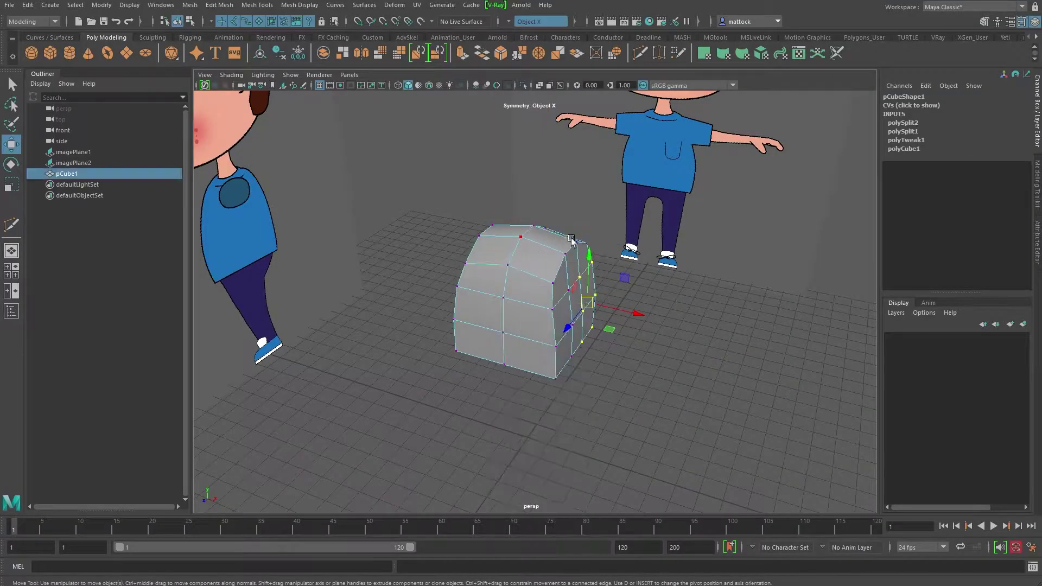
pyautogui.click(583, 224)
pyautogui.keyDown('alt'); pyautogui.moveTo(541, 286); pyautogui.dragTo(496, 272); pyautogui.keyUp('alt')
pyautogui.click(533, 237)
pyautogui.keyDown('alt'); pyautogui.moveTo(533, 242); pyautogui.dragTo(547, 197); pyautogui.keyUp('alt')
pyautogui.click(639, 54)
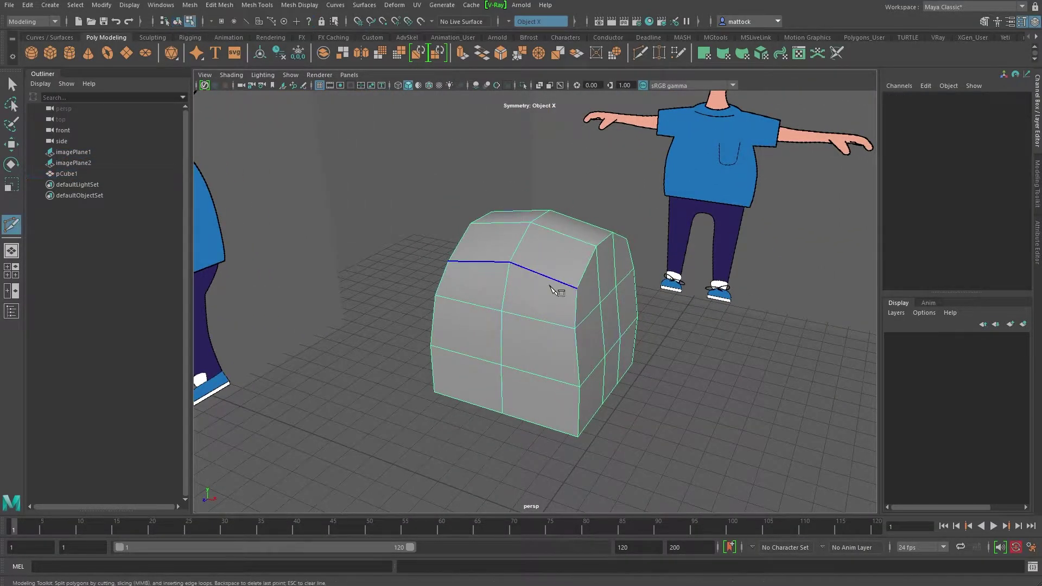
pyautogui.keyDown('alt'); pyautogui.moveTo(546, 275); pyautogui.dragTo(555, 245); pyautogui.keyUp('alt')
pyautogui.keyDown('ctrl'); pyautogui.click(566, 240); pyautogui.keyUp('ctrl')
pyautogui.click(11, 83)
pyautogui.moveTo(556, 242); pyautogui.dragTo(604, 225, button='right')
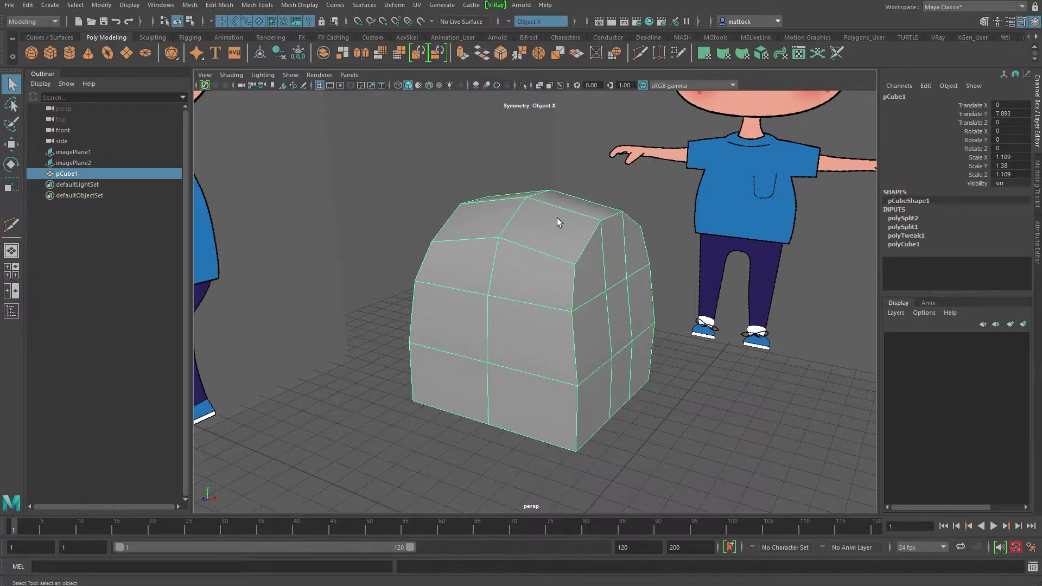
pyautogui.keyDown('alt'); pyautogui.moveTo(591, 249); pyautogui.dragTo(567, 250); pyautogui.keyUp('alt')
pyautogui.moveTo(567, 250); pyautogui.dragTo(565, 251, button='right')
# - Try the Smooth operation on the torso mesh, inspect the subdivided shape and undo the smoothing
pyautogui.click(192, 15)
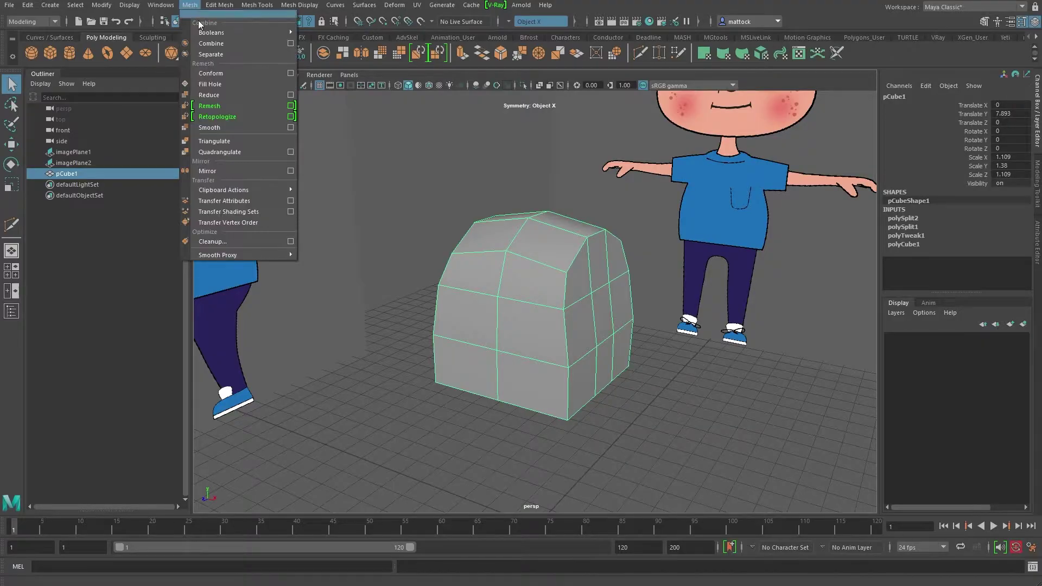
pyautogui.click(225, 125)
pyautogui.moveTo(553, 291)
pyautogui.keyDown('alt'); pyautogui.mouseDown()
pyautogui.moveTo(472, 288)
pyautogui.moveTo(578, 282)
pyautogui.moveTo(478, 296)
pyautogui.moveTo(507, 255)
pyautogui.moveTo(553, 278)
pyautogui.moveTo(477, 304)
pyautogui.moveTo(543, 293)
pyautogui.mouseUp(); pyautogui.keyUp('alt')
pyautogui.keyDown('alt'); pyautogui.moveTo(565, 249); pyautogui.dragTo(466, 270); pyautogui.keyUp('alt')
pyautogui.hotkey('ctrl', 'z')
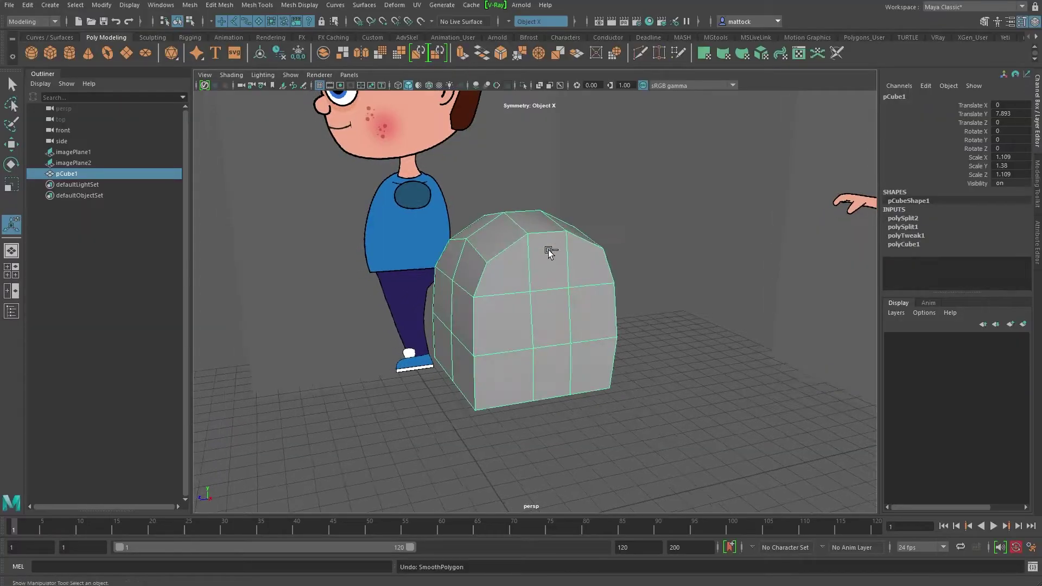
# - Insert a vertical edge loop down the middle of each half of the torso's front with symmetrical Multi-Cut
pyautogui.keyDown('alt'); pyautogui.moveTo(529, 330); pyautogui.dragTo(619, 232); pyautogui.keyUp('alt')
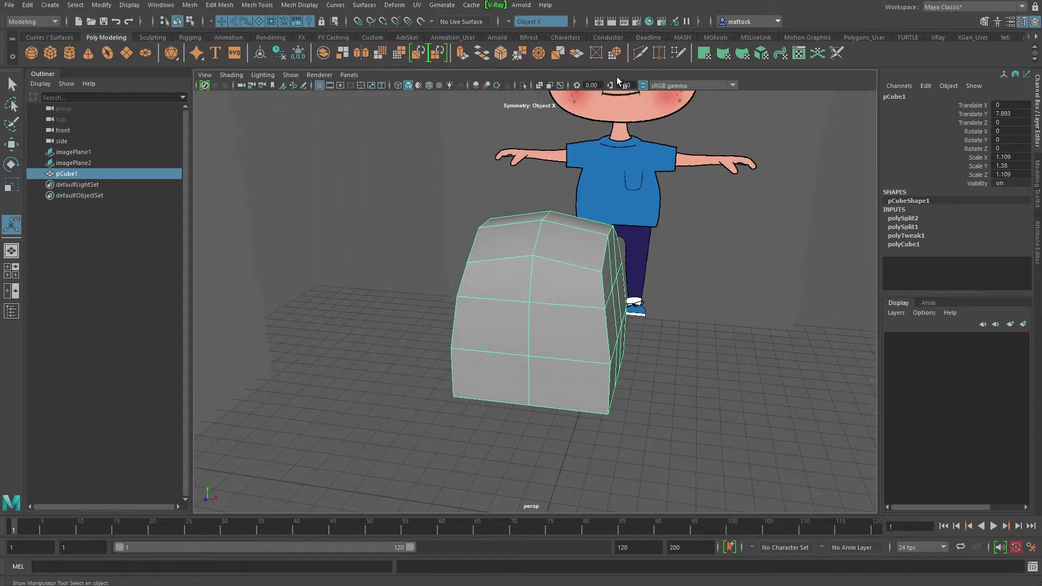
pyautogui.click(641, 54)
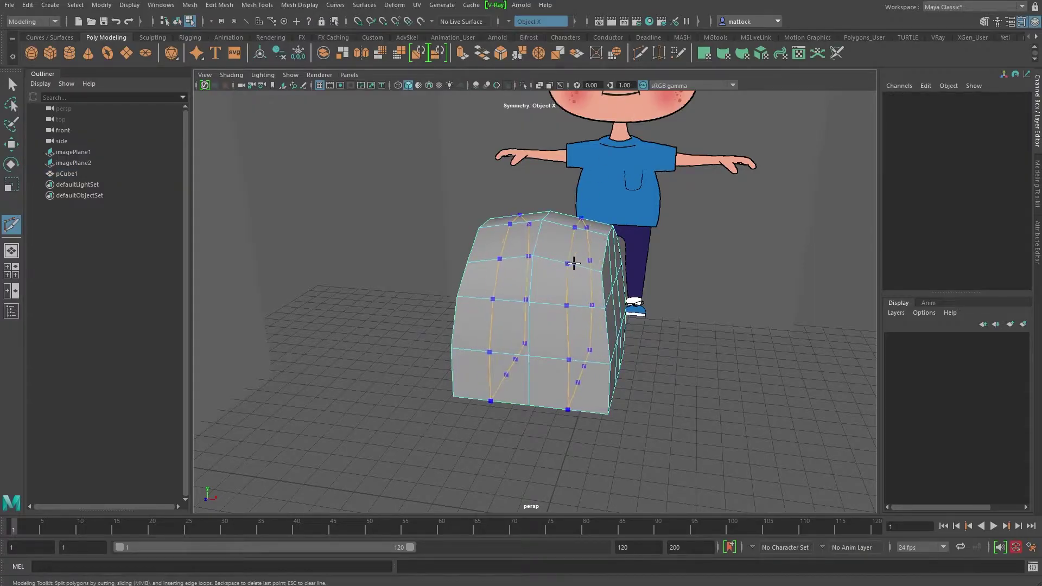
pyautogui.keyDown('ctrl'); pyautogui.click(570, 265); pyautogui.keyUp('ctrl')
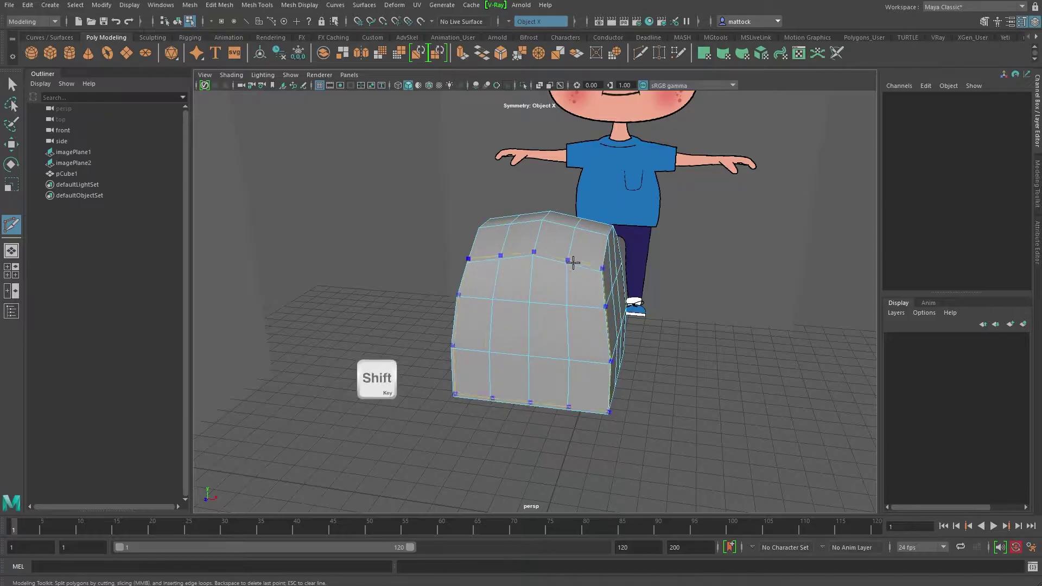
pyautogui.press('shift')
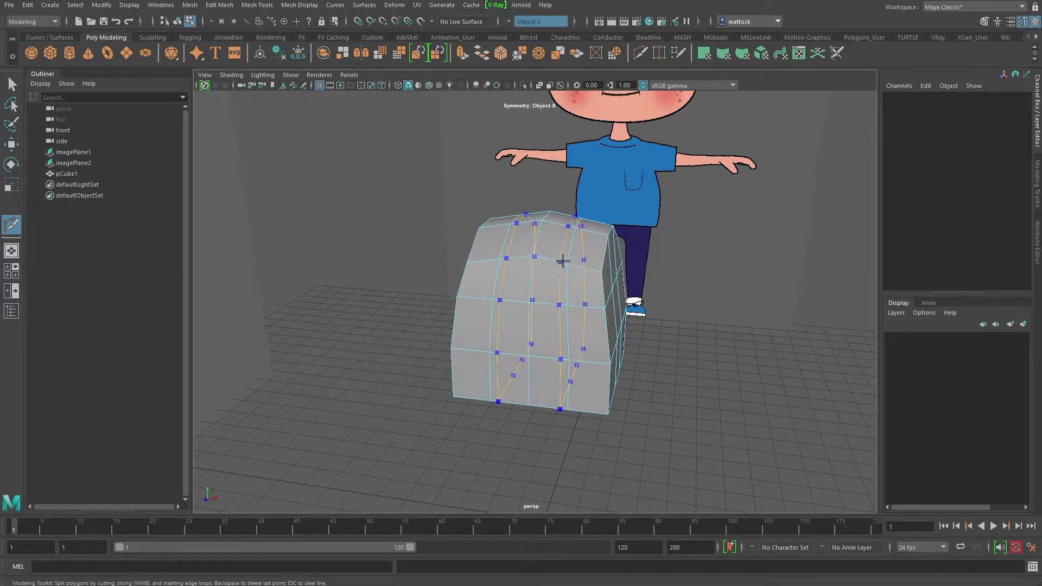
pyautogui.press('q')
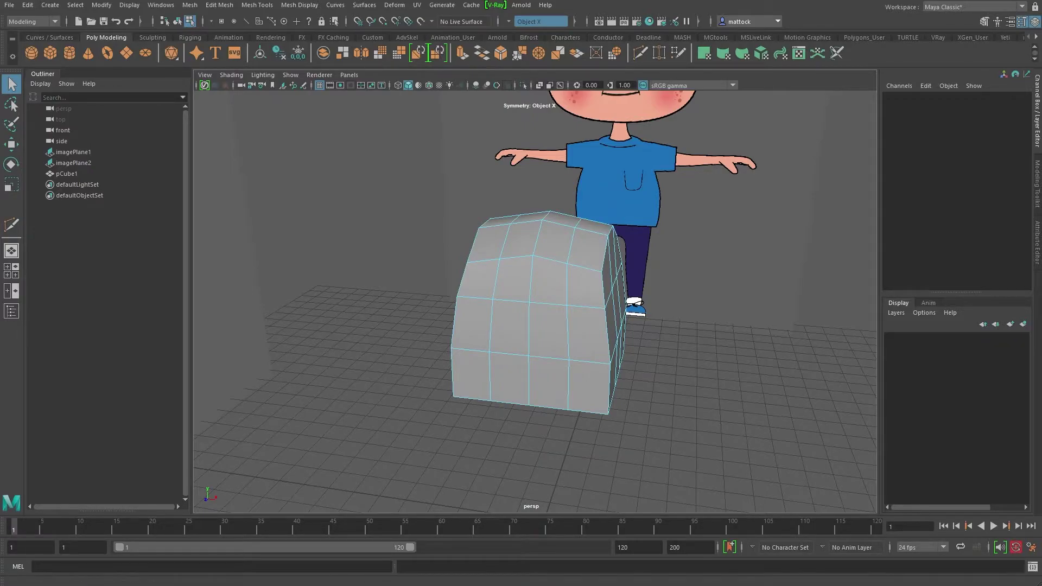
# - Set Multi-Cut's Snap Step to 50% in the tool settings and move the settings window clear of the torso
pyautogui.doubleClick(11, 84)
pyautogui.moveTo(196, 79); pyautogui.dragTo(272, 111)
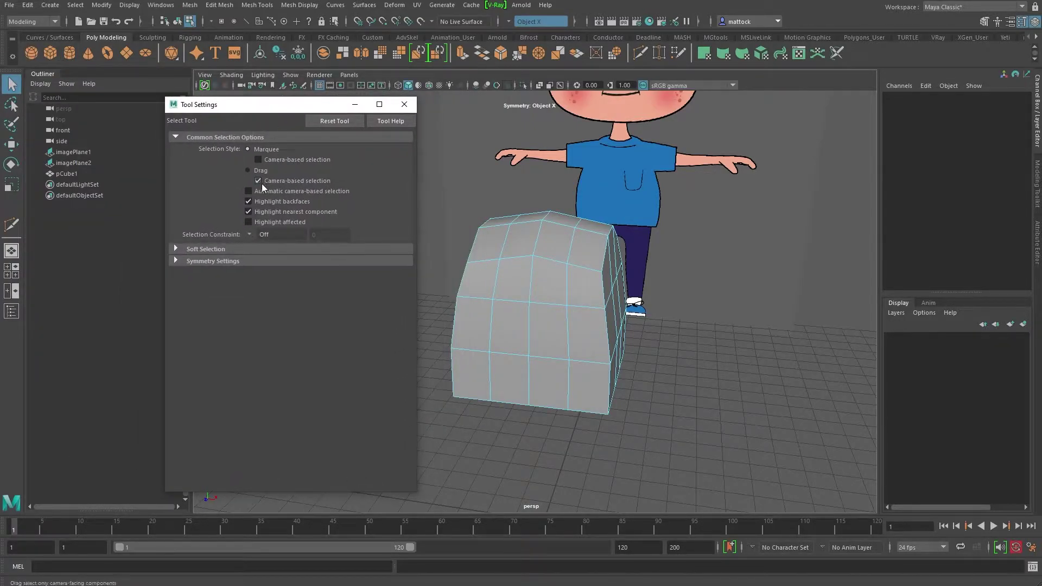
pyautogui.click(639, 54)
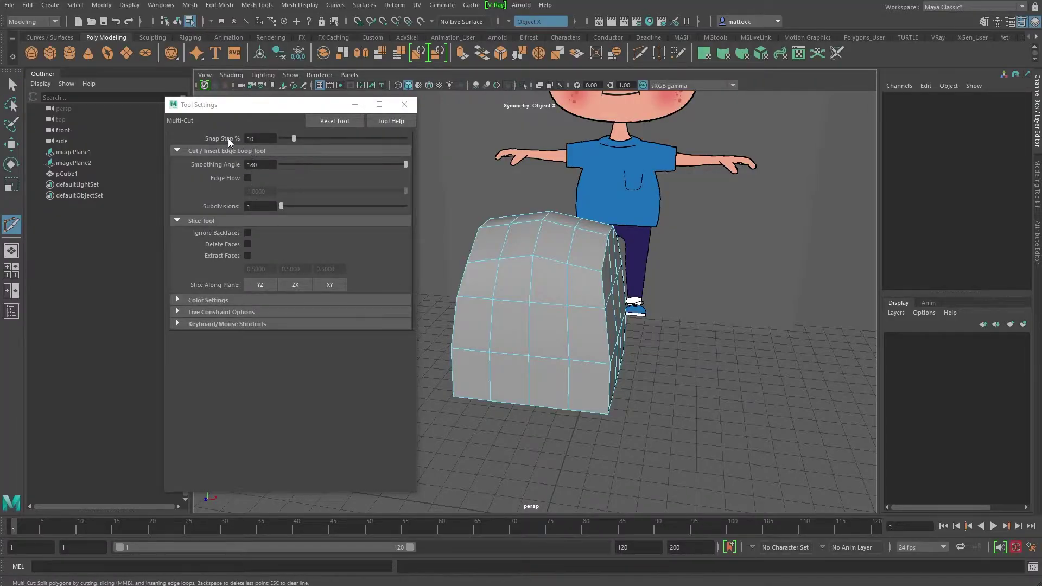
pyautogui.moveTo(274, 105); pyautogui.dragTo(212, 109)
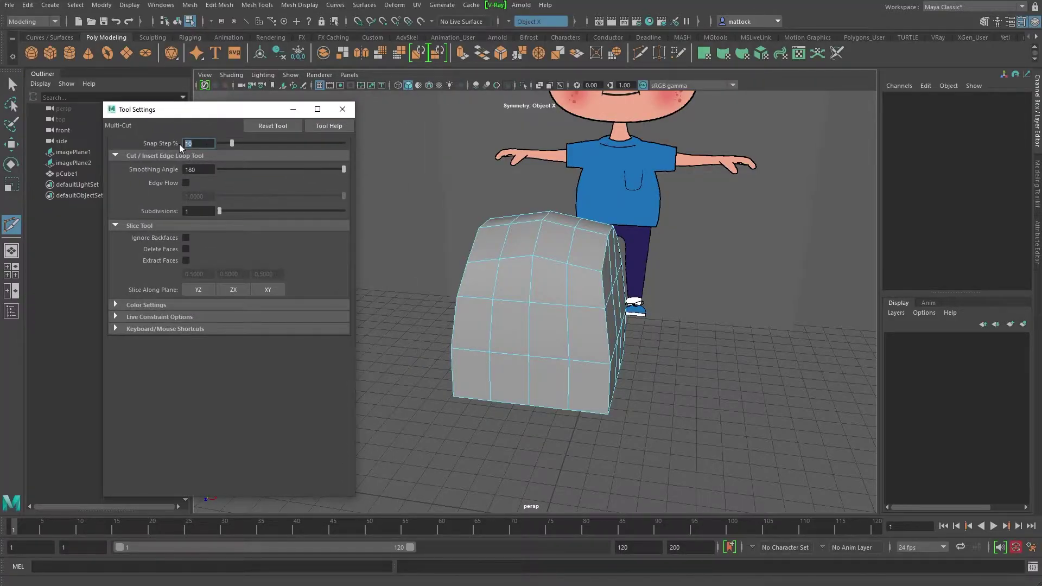
pyautogui.press('Tab')
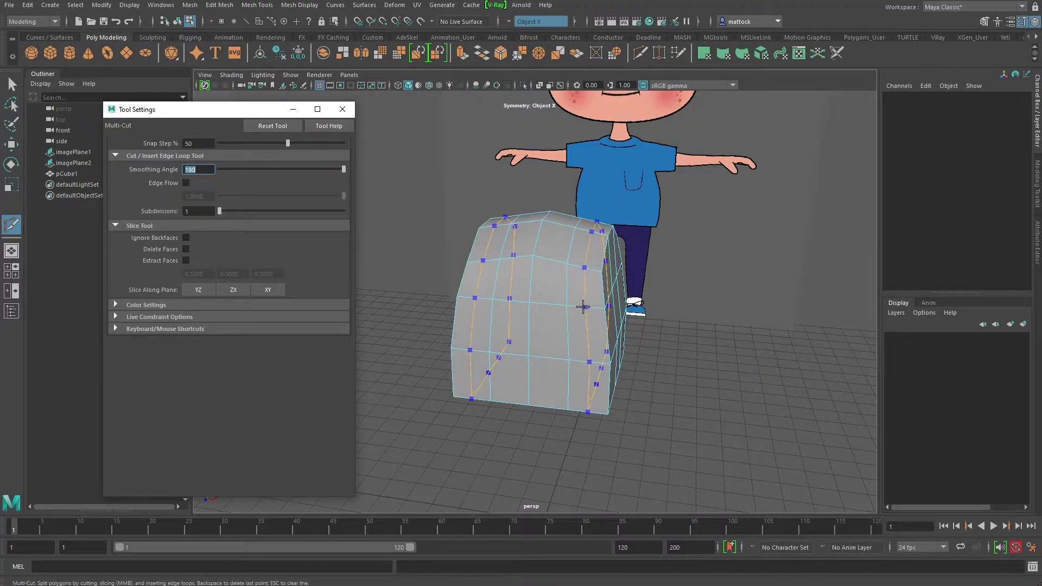
pyautogui.keyDown('alt'); pyautogui.moveTo(599, 308); pyautogui.dragTo(537, 276); pyautogui.keyUp('alt')
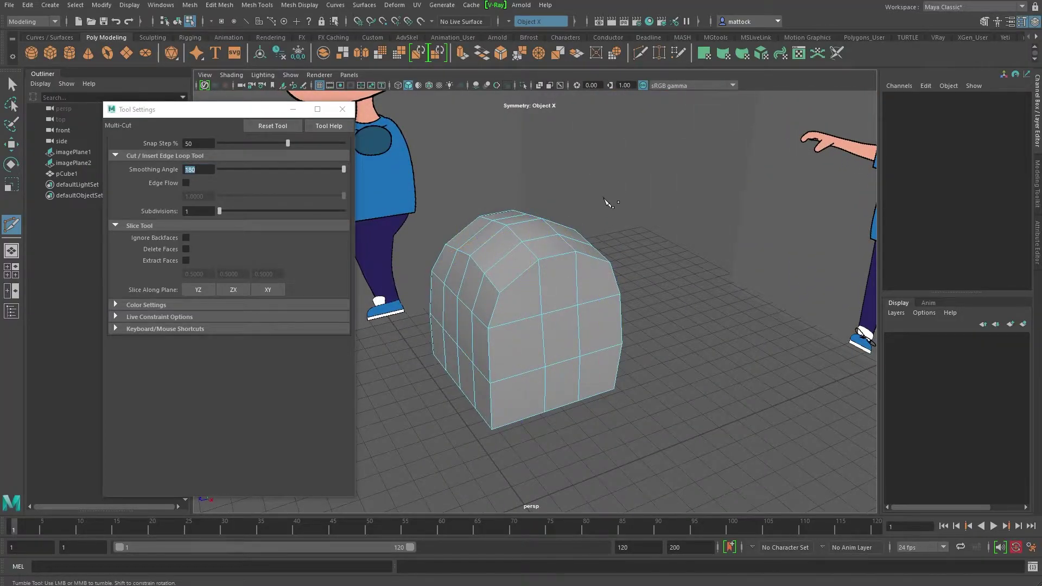
pyautogui.keyDown('alt'); pyautogui.moveTo(608, 202); pyautogui.dragTo(638, 197); pyautogui.keyUp('alt')
pyautogui.moveTo(233, 109); pyautogui.dragTo(203, 111)
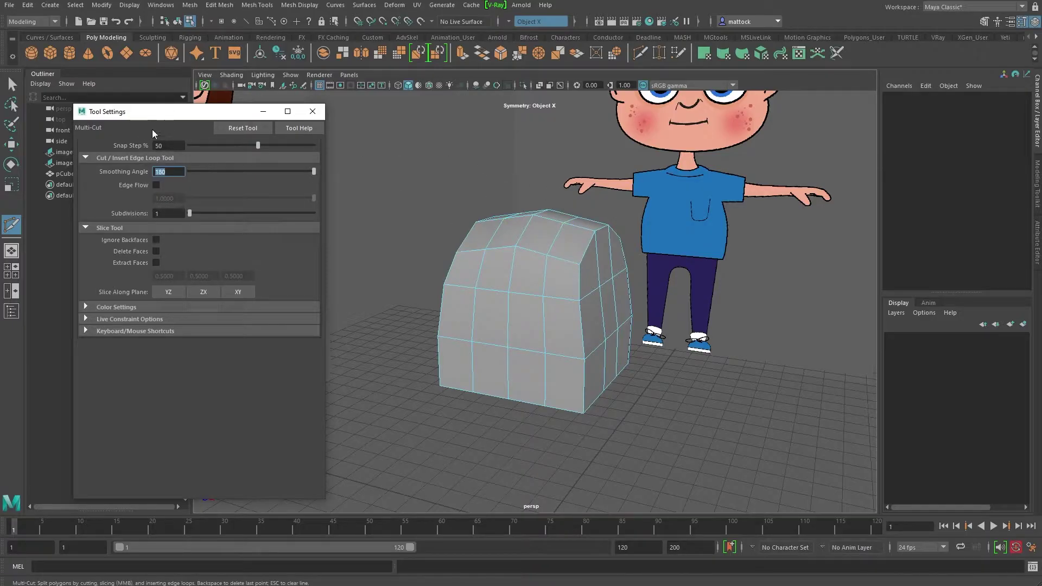
# - Close the Multi-Cut settings and select the vertices along the torso's front corners for moving
pyautogui.click(313, 111)
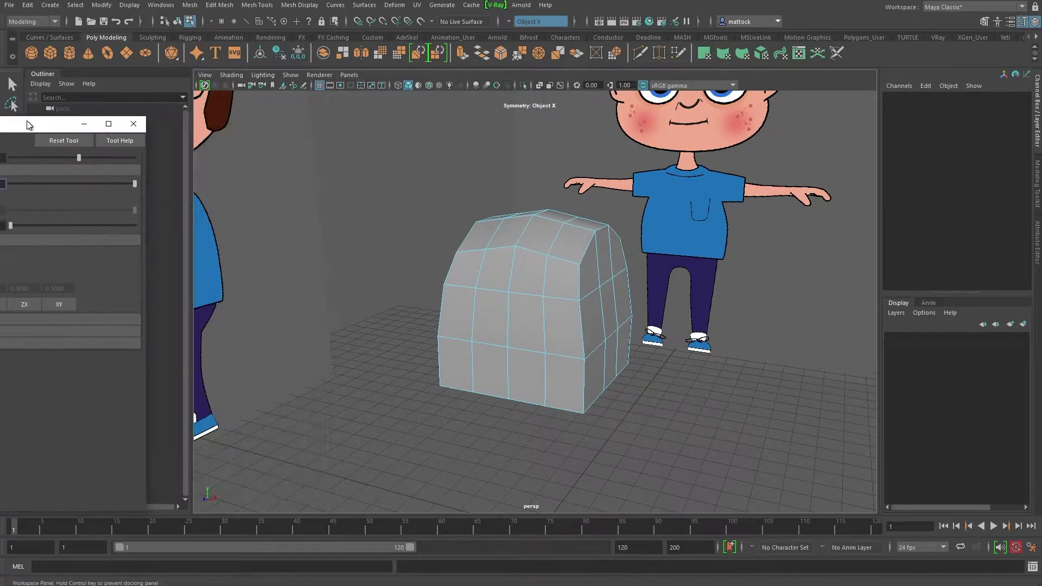
pyautogui.keyDown('alt'); pyautogui.moveTo(548, 274); pyautogui.dragTo(492, 272); pyautogui.keyUp('alt')
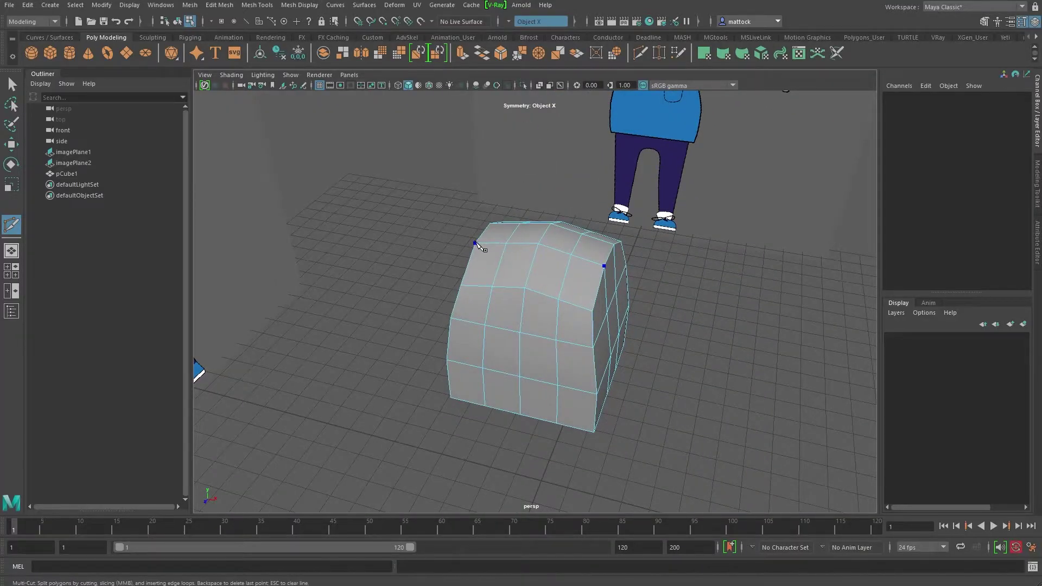
pyautogui.press('w')
pyautogui.keyDown('alt'); pyautogui.moveTo(569, 288); pyautogui.dragTo(555, 276); pyautogui.keyUp('alt')
pyautogui.moveTo(554, 275); pyautogui.dragTo(503, 276, button='right')
pyautogui.click(564, 313)
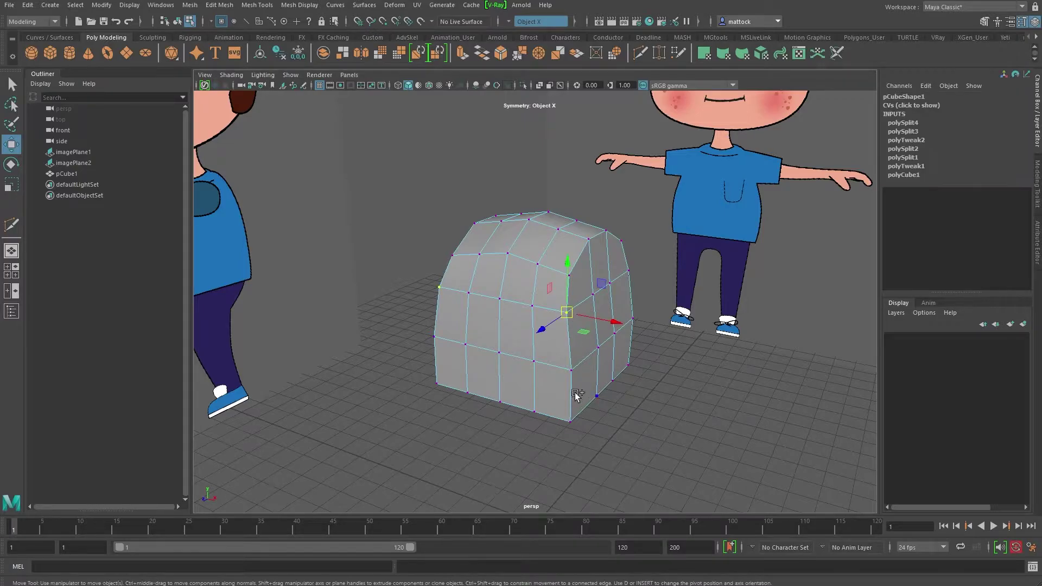
pyautogui.click(570, 370)
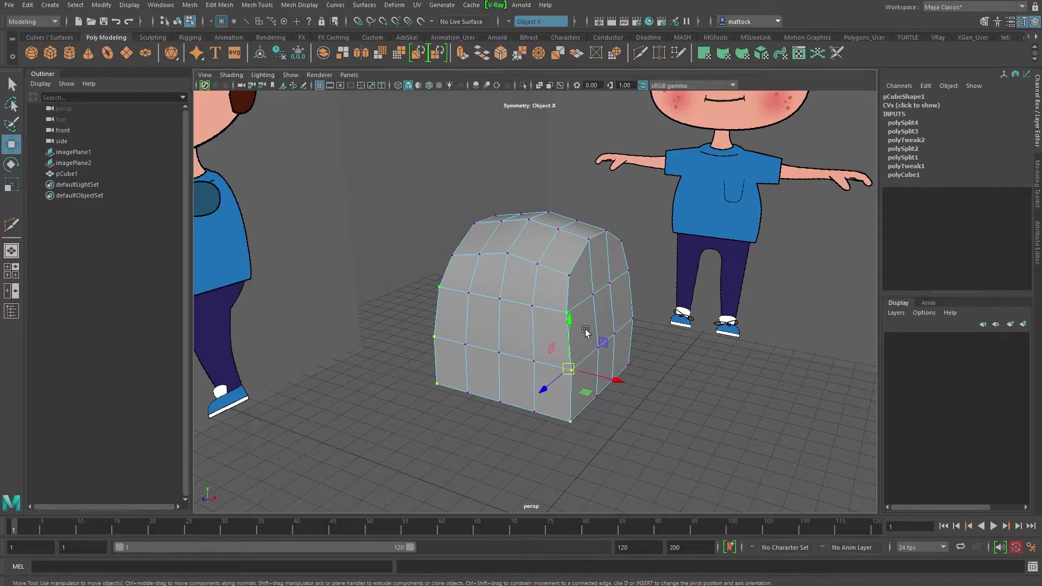
# - Push the torso's front corner vertices back along the depth axis, including the one at the upper chest
pyautogui.press('space')
pyautogui.moveTo(595, 444); pyautogui.dragTo(605, 444)
pyautogui.scroll(1, 715, 245)
pyautogui.keyDown('alt'); pyautogui.moveTo(714, 245); pyautogui.dragTo(685, 225); pyautogui.keyUp('alt')
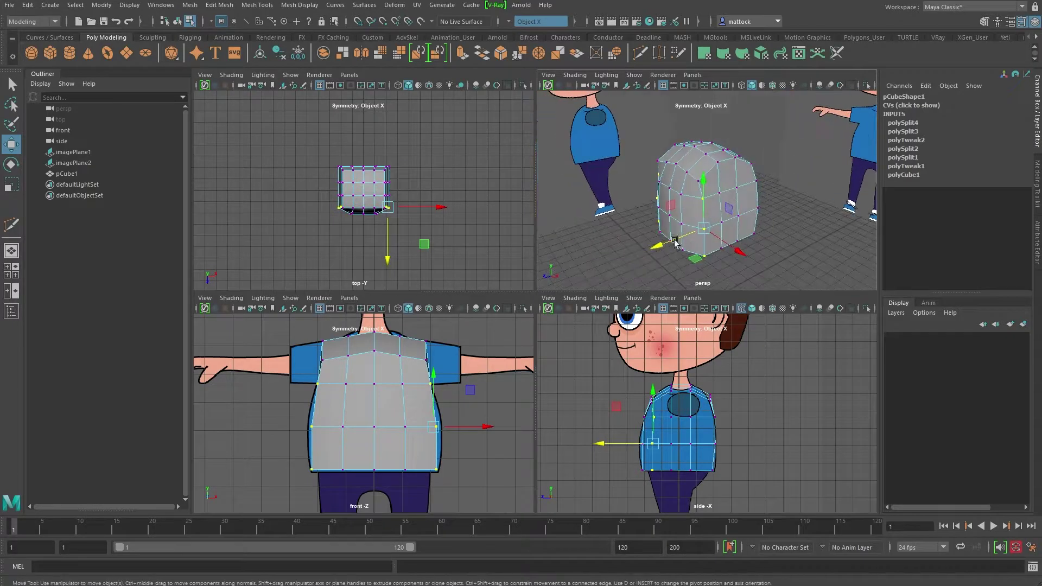
pyautogui.scroll(5, 671, 382)
pyautogui.scroll(5, 706, 182)
pyautogui.click(691, 173)
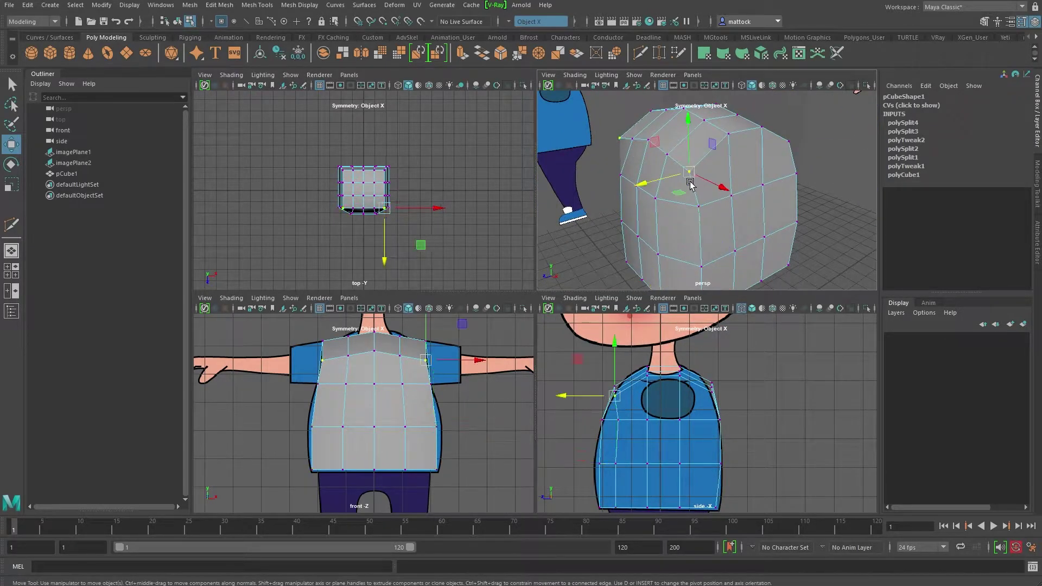
pyautogui.moveTo(647, 181); pyautogui.dragTo(662, 177)
# - Move the front corner vertices inward on both sides in the top view to round the torso's outline
pyautogui.keyDown('alt'); pyautogui.moveTo(729, 176); pyautogui.dragTo(663, 287); pyautogui.keyUp('alt')
pyautogui.keyDown('alt'); pyautogui.moveTo(663, 287); pyautogui.dragTo(633, 228); pyautogui.keyUp('alt')
pyautogui.keyDown('alt'); pyautogui.moveTo(347, 198); pyautogui.dragTo(488, 250, button='right'); pyautogui.keyUp('alt')
pyautogui.moveTo(476, 146); pyautogui.dragTo(462, 145)
pyautogui.moveTo(439, 219); pyautogui.dragTo(404, 249)
pyautogui.moveTo(468, 230); pyautogui.dragTo(457, 232)
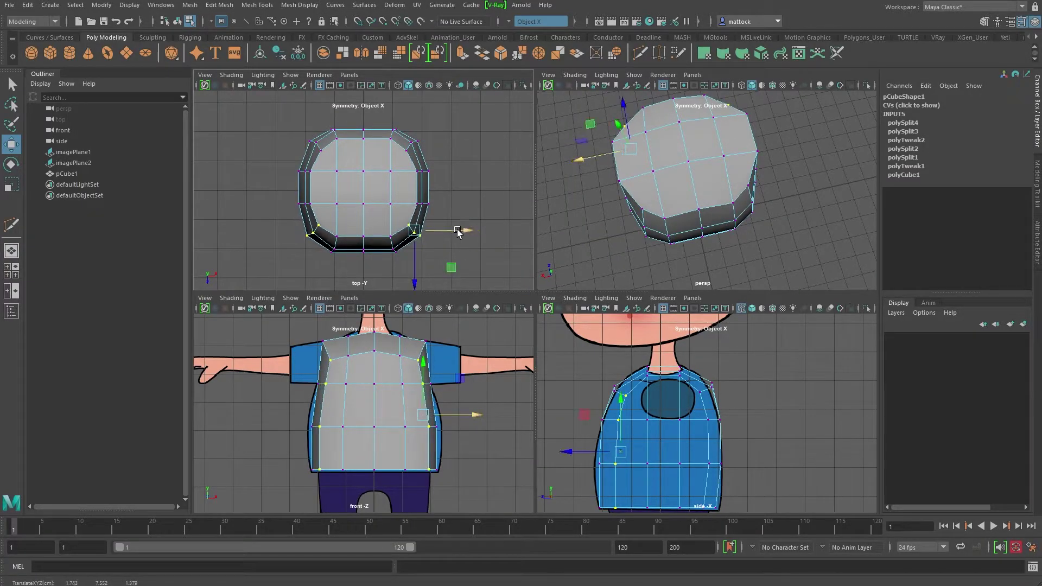
# - Select the outer shoulder vertices and lower them slightly to match the shirt in the front reference
pyautogui.keyDown('alt'); pyautogui.moveTo(680, 188); pyautogui.dragTo(652, 177); pyautogui.keyUp('alt')
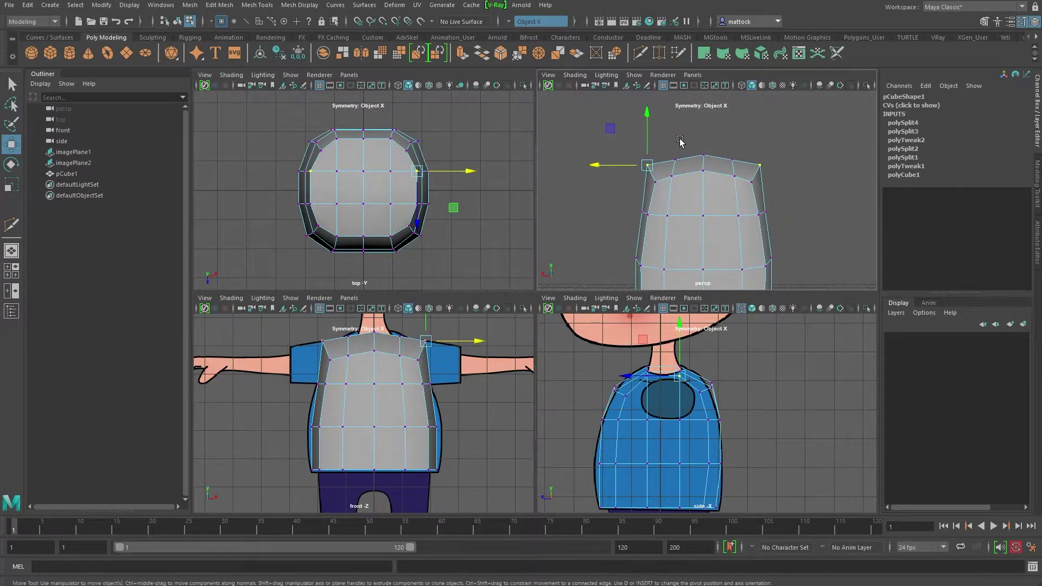
pyautogui.moveTo(625, 193)
pyautogui.keyDown('alt'); pyautogui.mouseDown()
pyautogui.moveTo(721, 198)
pyautogui.moveTo(639, 200)
pyautogui.mouseUp(); pyautogui.keyUp('alt')
pyautogui.moveTo(775, 154); pyautogui.dragTo(745, 177)
pyautogui.scroll(2, 328, 322)
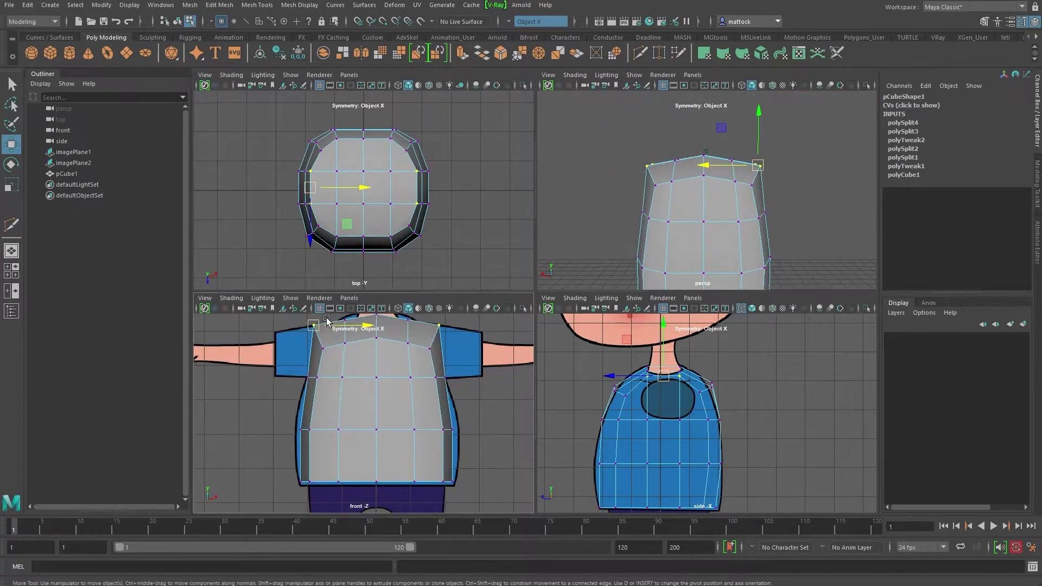
pyautogui.keyDown('alt'); pyautogui.moveTo(272, 340); pyautogui.dragTo(276, 399, button='middle'); pyautogui.keyUp('alt')
pyautogui.moveTo(316, 351); pyautogui.dragTo(316, 354)
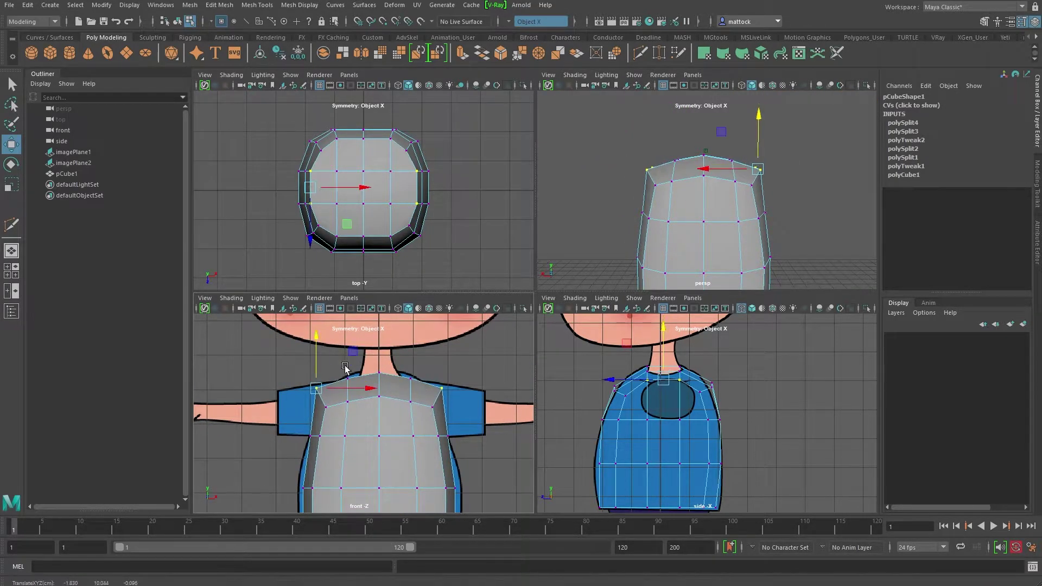
pyautogui.keyDown('alt'); pyautogui.moveTo(346, 358); pyautogui.dragTo(339, 325, button='middle'); pyautogui.keyUp('alt')
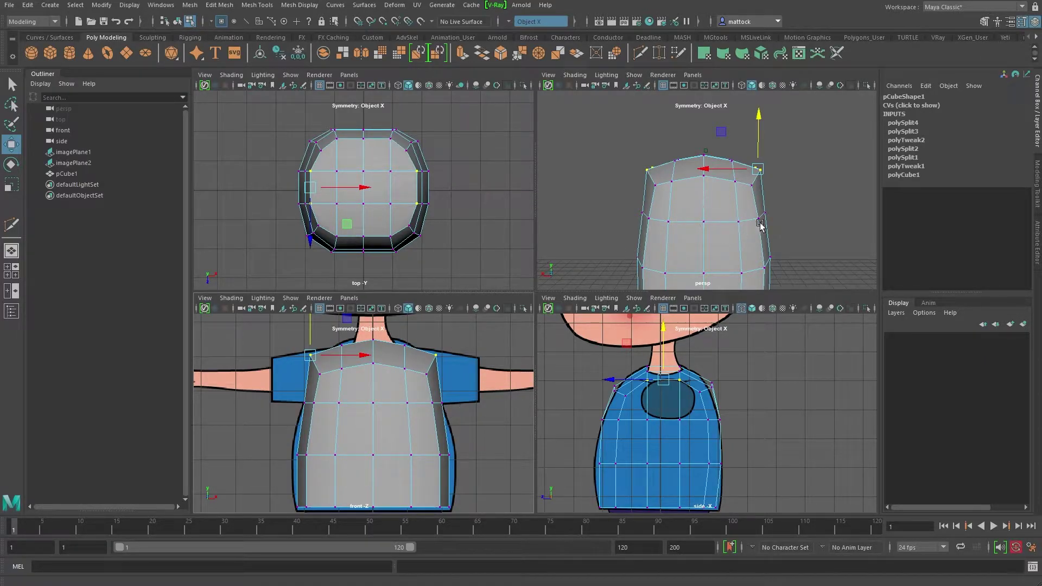
# - Inspect the torso in the perspective view, return to object mode and turn on its smooth preview
pyautogui.keyDown('alt'); pyautogui.moveTo(753, 223); pyautogui.dragTo(627, 234, button='right'); pyautogui.keyUp('alt')
pyautogui.keyDown('alt'); pyautogui.moveTo(628, 234); pyautogui.dragTo(640, 231); pyautogui.keyUp('alt')
pyautogui.press('space')
pyautogui.keyDown('alt'); pyautogui.moveTo(726, 214); pyautogui.dragTo(483, 304, button='right'); pyautogui.keyUp('alt')
pyautogui.keyDown('alt'); pyautogui.moveTo(483, 304); pyautogui.dragTo(549, 260, button='middle'); pyautogui.keyUp('alt')
pyautogui.keyDown('alt'); pyautogui.moveTo(548, 261); pyautogui.dragTo(565, 279); pyautogui.keyUp('alt')
pyautogui.keyDown('alt'); pyautogui.moveTo(565, 279); pyautogui.dragTo(584, 344, button='right'); pyautogui.keyUp('alt')
pyautogui.keyDown('alt'); pyautogui.moveTo(584, 346); pyautogui.dragTo(543, 296); pyautogui.keyUp('alt')
pyautogui.rightClick(559, 295)
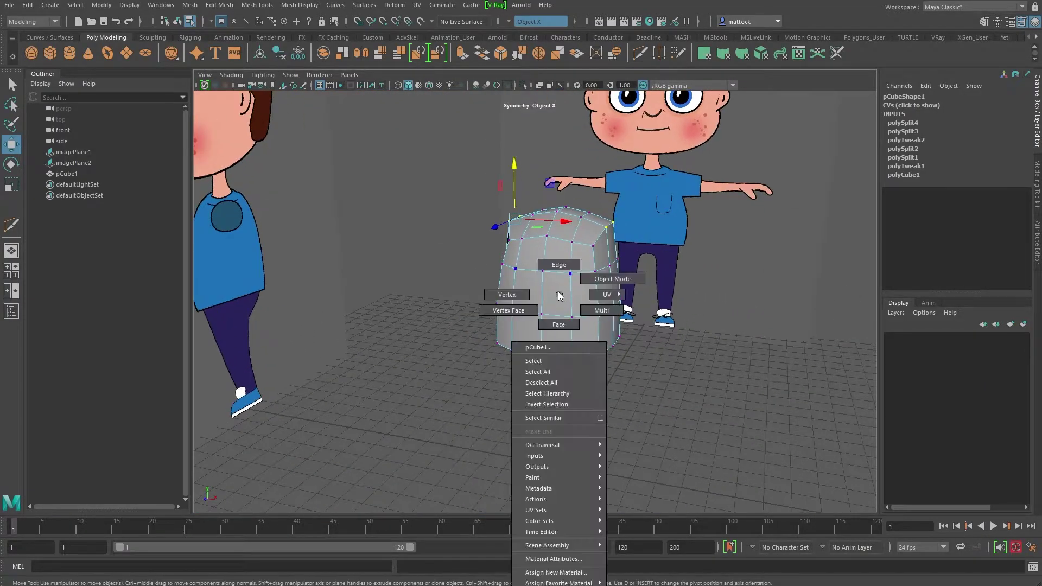
pyautogui.click(612, 278)
pyautogui.press('3')
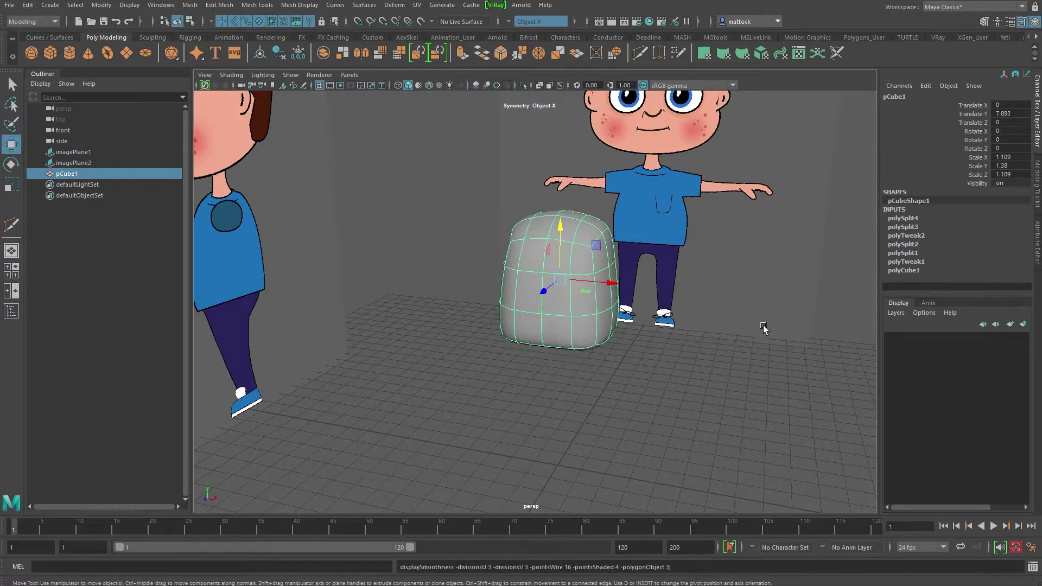
# - Compare the smoothed torso with the shirt in the front reference and turn its smooth preview off
pyautogui.click(762, 328)
pyautogui.keyDown('alt'); pyautogui.moveTo(762, 329); pyautogui.dragTo(649, 298, button='right'); pyautogui.keyUp('alt')
pyautogui.keyDown('alt'); pyautogui.moveTo(649, 298); pyautogui.dragTo(552, 281); pyautogui.keyUp('alt')
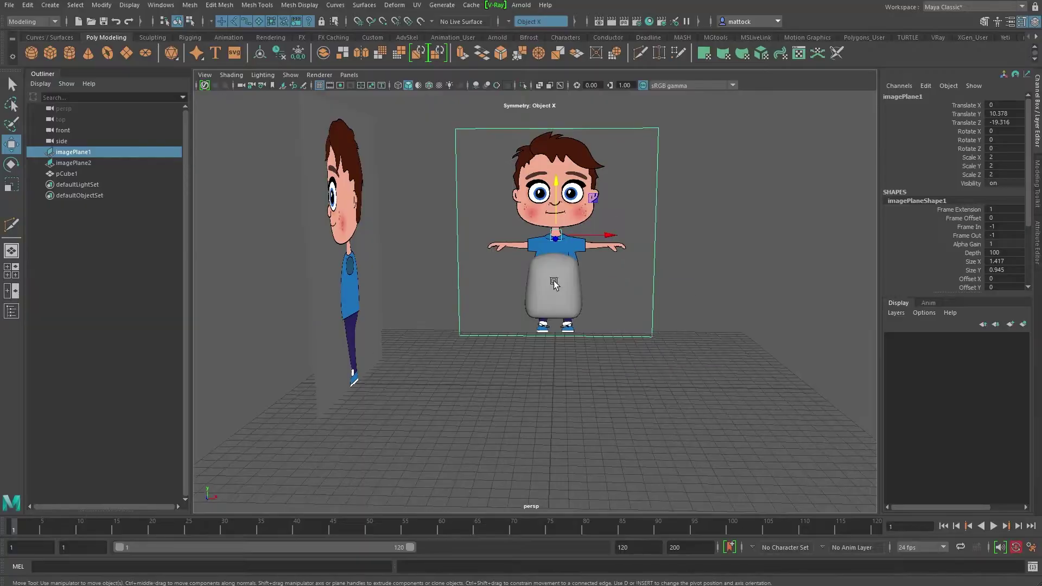
pyautogui.press('space')
pyautogui.keyDown('alt'); pyautogui.moveTo(405, 407); pyautogui.dragTo(441, 437, button='right'); pyautogui.keyUp('alt')
pyautogui.press('space')
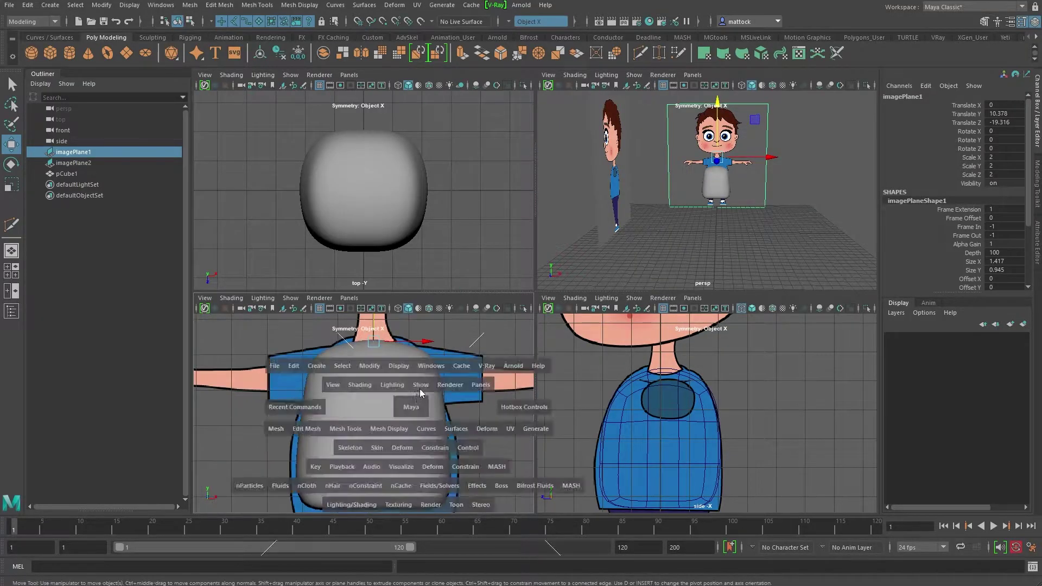
pyautogui.scroll(-3, 466, 295)
pyautogui.scroll(2, 553, 321)
pyautogui.click(552, 321)
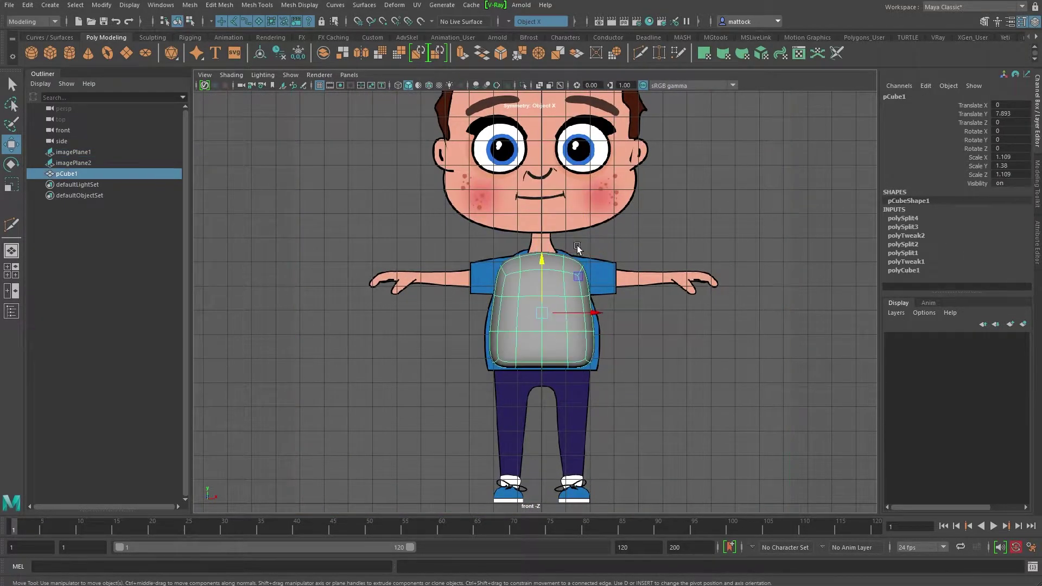
pyautogui.press('1')
# - Toggle the torso's smooth preview on and off to check the shoulders and sides against the front reference
pyautogui.scroll(2, 527, 299)
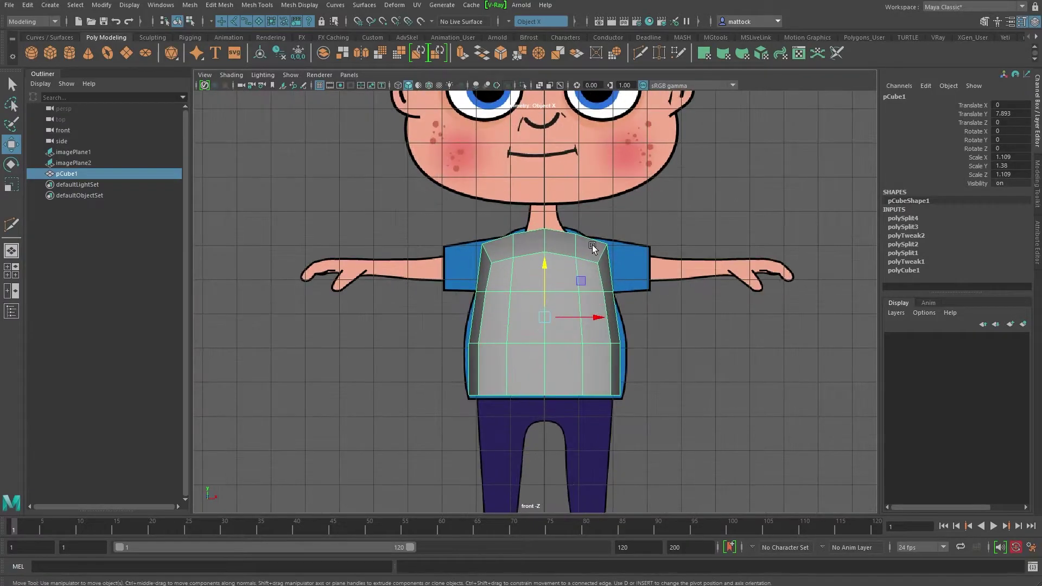
pyautogui.press('3')
pyautogui.keyDown('alt'); pyautogui.moveTo(609, 265); pyautogui.dragTo(549, 271, button='middle'); pyautogui.keyUp('alt')
pyautogui.press('1')
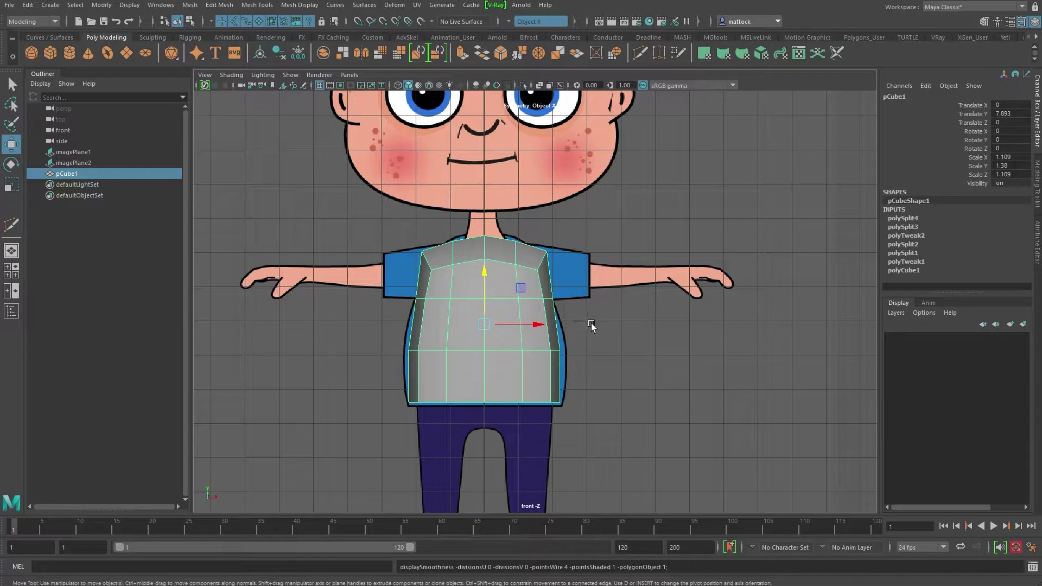
pyautogui.click(631, 325)
pyautogui.keyDown('alt'); pyautogui.moveTo(630, 325); pyautogui.dragTo(546, 325, button='right'); pyautogui.keyUp('alt')
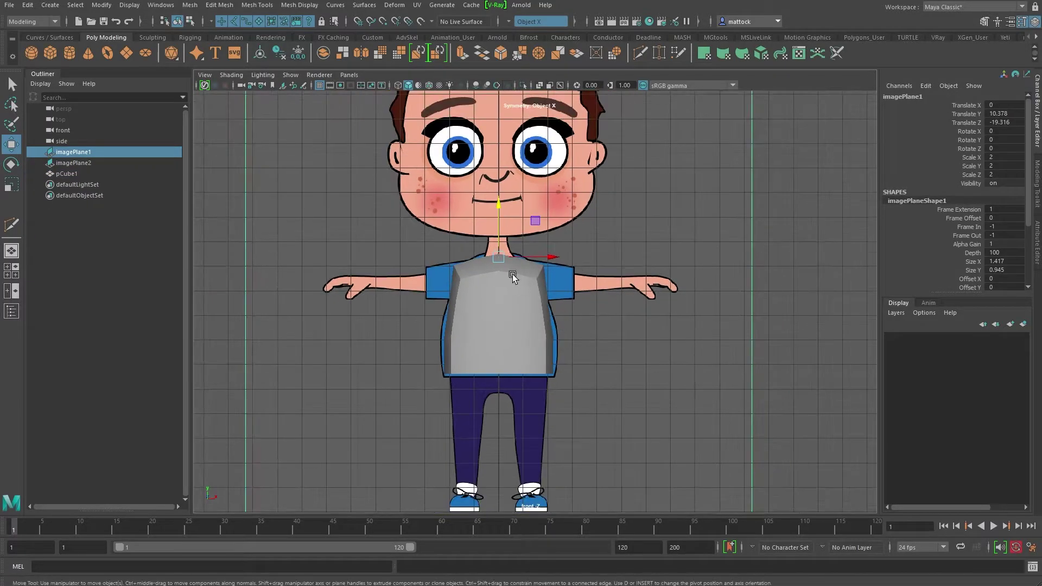
# - Examine the torso's underside and lower edge in the perspective view with the mesh selected
pyautogui.press('space')
pyautogui.keyDown('alt'); pyautogui.moveTo(675, 209); pyautogui.dragTo(575, 225); pyautogui.keyUp('alt')
pyautogui.keyDown('alt'); pyautogui.moveTo(575, 225); pyautogui.dragTo(678, 206, button='right'); pyautogui.keyUp('alt')
pyautogui.press('space')
pyautogui.keyDown('alt'); pyautogui.moveTo(649, 230); pyautogui.dragTo(666, 245); pyautogui.keyUp('alt')
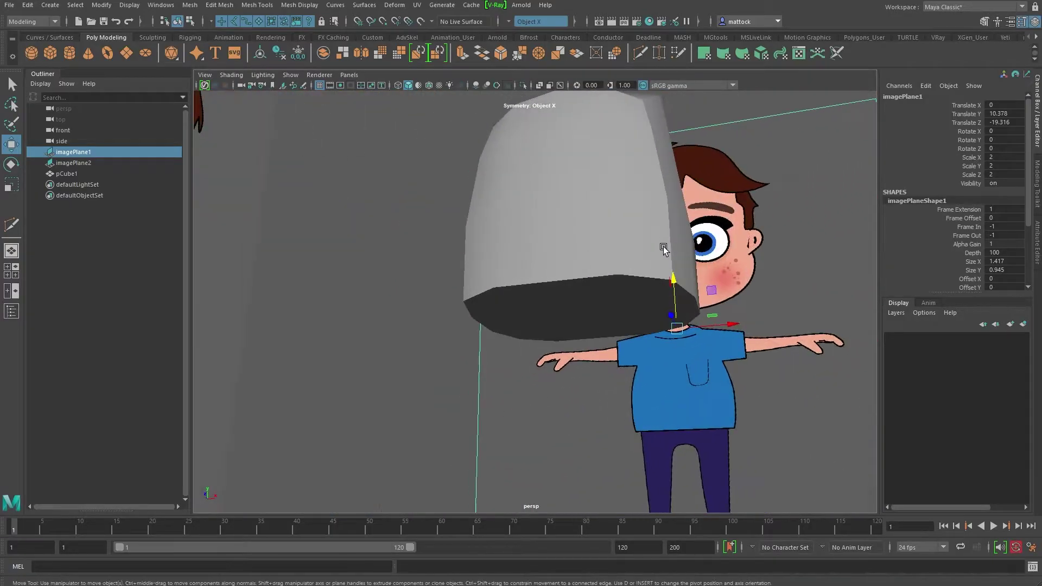
pyautogui.click(553, 269)
pyautogui.rightClick(583, 259)
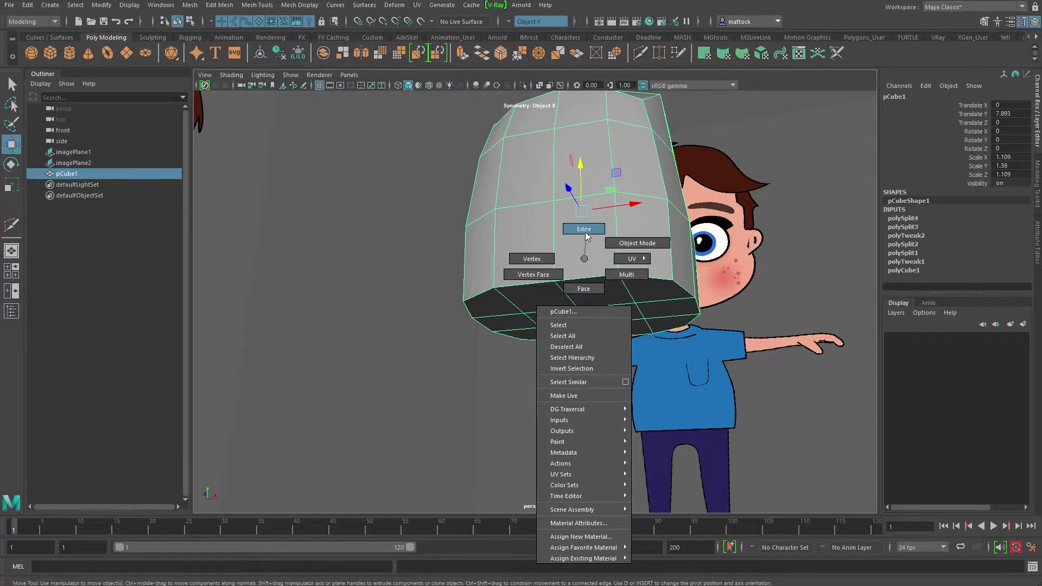
pyautogui.click(588, 263)
pyautogui.keyDown('alt'); pyautogui.moveTo(587, 262); pyautogui.dragTo(559, 272); pyautogui.keyUp('alt')
pyautogui.keyDown('alt'); pyautogui.moveTo(568, 160); pyautogui.dragTo(538, 149); pyautogui.keyUp('alt')
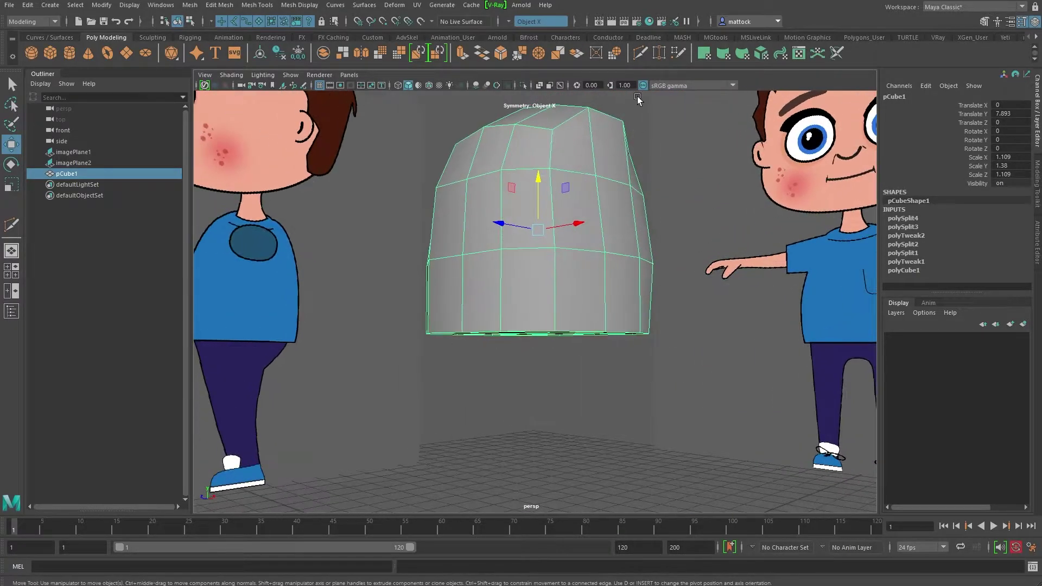
# - Insert a horizontal edge loop just above the torso's hem with Multi-Cut and preview the smoothed shape
pyautogui.click(639, 52)
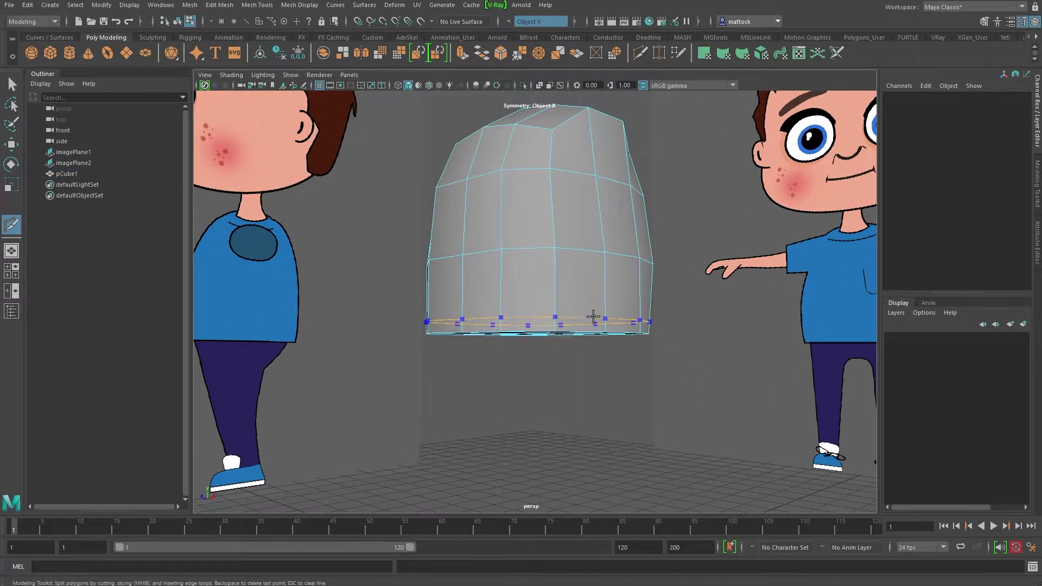
pyautogui.keyDown('alt'); pyautogui.moveTo(629, 300); pyautogui.dragTo(472, 309); pyautogui.keyUp('alt')
pyautogui.press('3')
pyautogui.press('q')
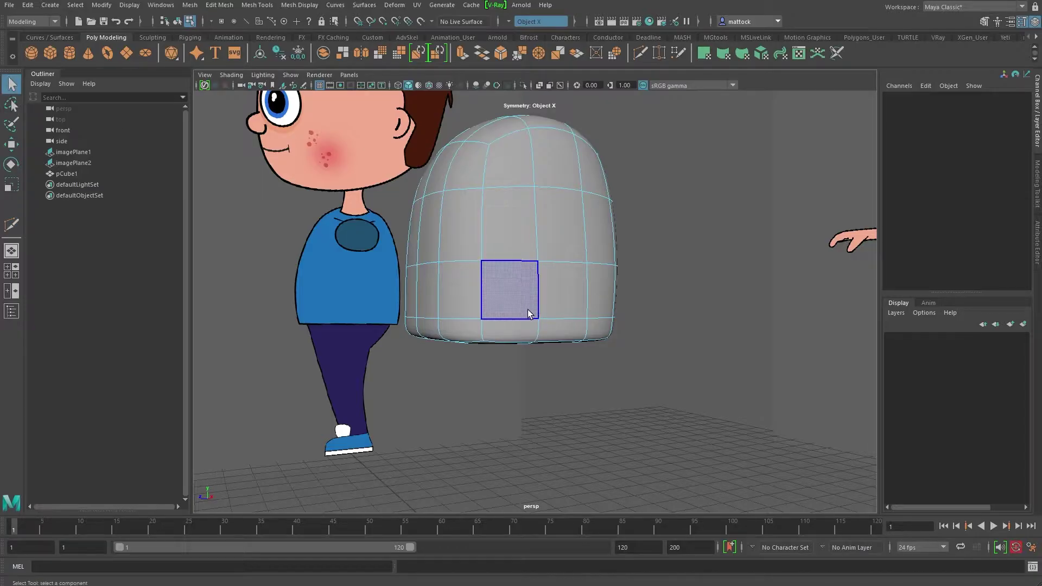
# - Switch to edge mode, try moving an edge of the loop above the hem and undo the change
pyautogui.rightClick(526, 314)
pyautogui.click(525, 284)
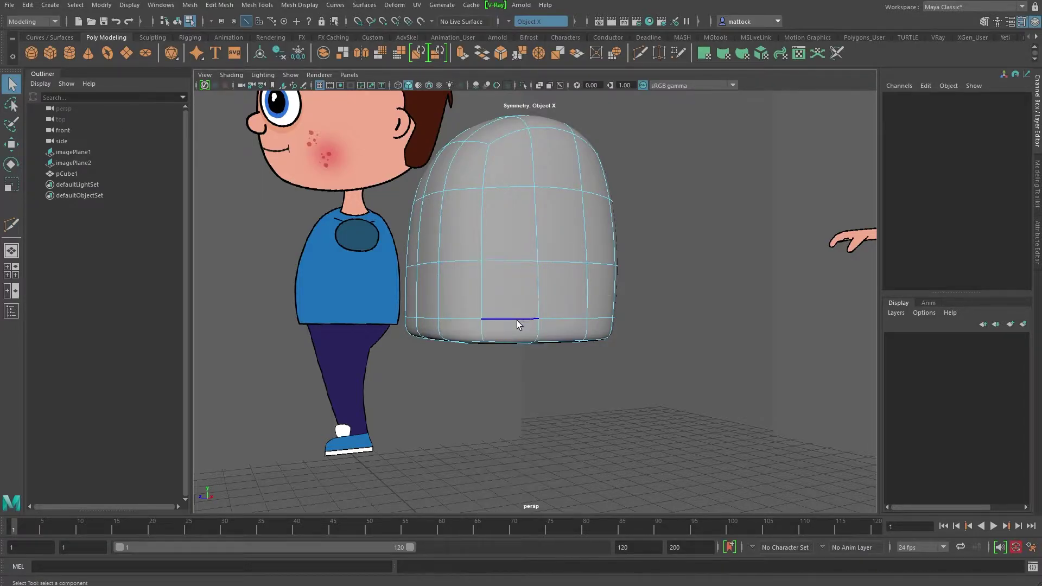
pyautogui.moveTo(527, 269); pyautogui.dragTo(519, 259, button='right')
pyautogui.click(530, 259)
pyautogui.moveTo(543, 293); pyautogui.dragTo(549, 263, button='right')
pyautogui.click(538, 292)
pyautogui.keyDown('alt'); pyautogui.moveTo(510, 203); pyautogui.dragTo(493, 274); pyautogui.keyUp('alt')
pyautogui.press('w')
pyautogui.hotkey('ctrl', 'z')
# - Select the entire edge loop above the hem and try shifting it vertically on the smoothed torso
pyautogui.doubleClick(510, 325)
pyautogui.keyDown('alt'); pyautogui.moveTo(481, 310); pyautogui.dragTo(479, 302); pyautogui.keyUp('alt')
pyautogui.moveTo(448, 254); pyautogui.dragTo(462, 253)
pyautogui.hotkey('ctrl', 'z')
pyautogui.keyDown('alt'); pyautogui.moveTo(469, 316); pyautogui.dragTo(508, 259); pyautogui.keyUp('alt')
pyautogui.scroll(2, 481, 295)
pyautogui.doubleClick(482, 304)
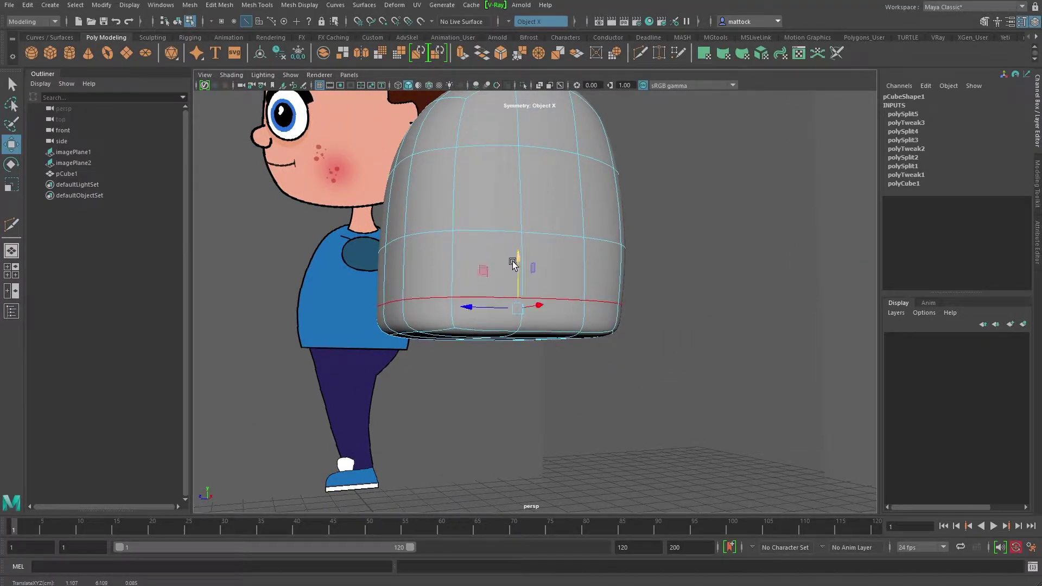
# - Turn off the smooth preview and delete the selected edge loop above the hem
pyautogui.press('1')
pyautogui.keyDown('alt'); pyautogui.moveTo(388, 321); pyautogui.dragTo(422, 315); pyautogui.keyUp('alt')
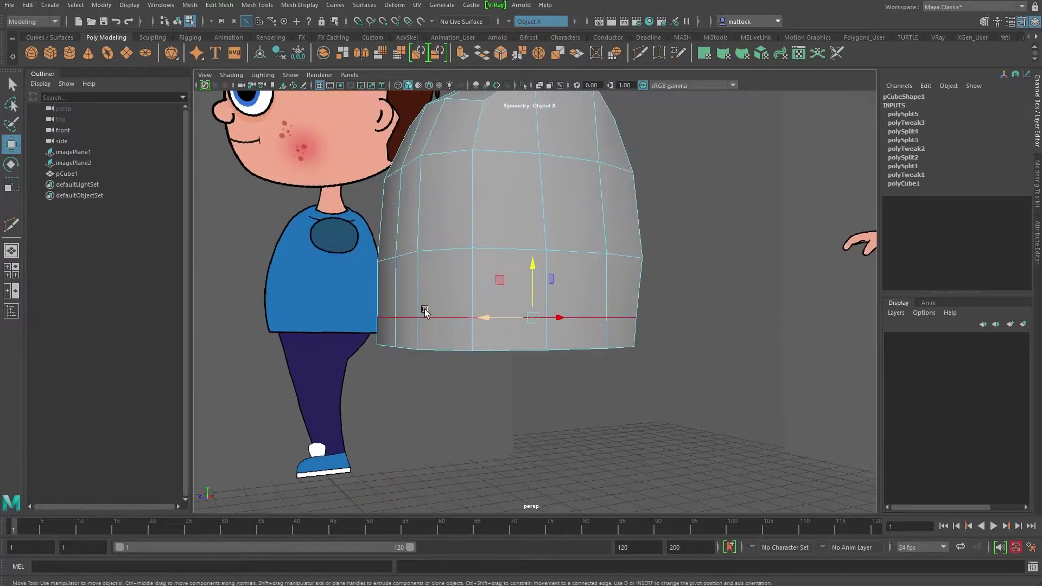
pyautogui.keyDown('shift'); pyautogui.rightClick(451, 321); pyautogui.keyUp('shift')
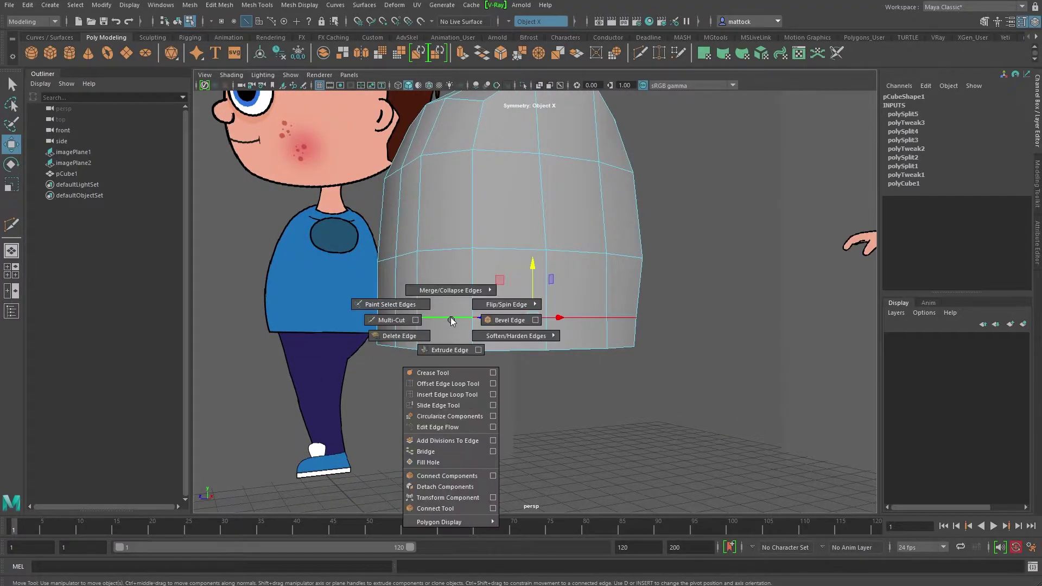
pyautogui.click(416, 336)
pyautogui.keyDown('alt'); pyautogui.moveTo(479, 309); pyautogui.dragTo(494, 219); pyautogui.keyUp('alt')
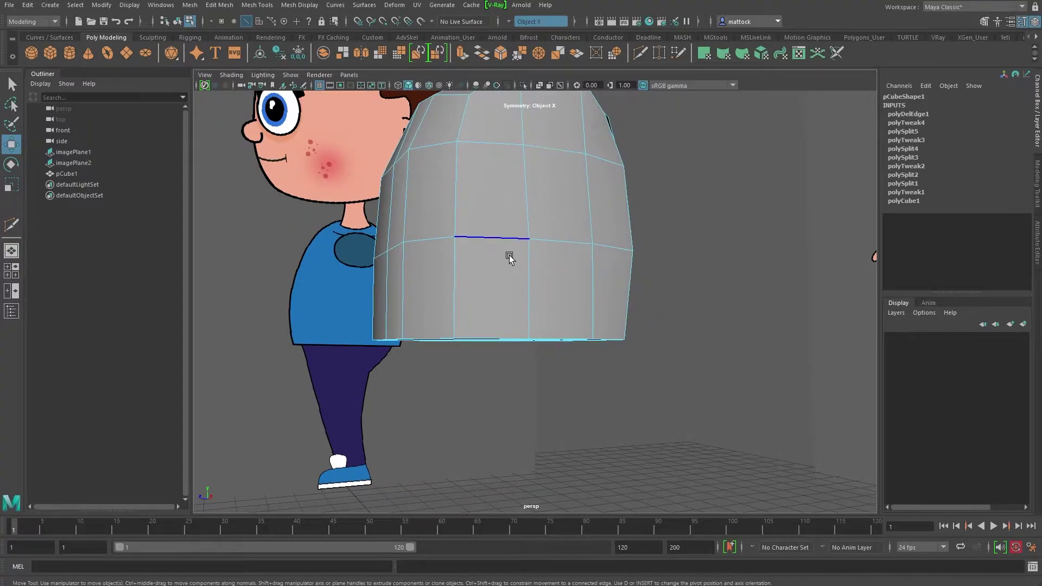
# - Preview the torso smoothed and insert a new horizontal edge loop a little above its hem with Multi-Cut
pyautogui.press('3')
pyautogui.keyDown('alt'); pyautogui.moveTo(510, 258); pyautogui.dragTo(375, 278); pyautogui.keyUp('alt')
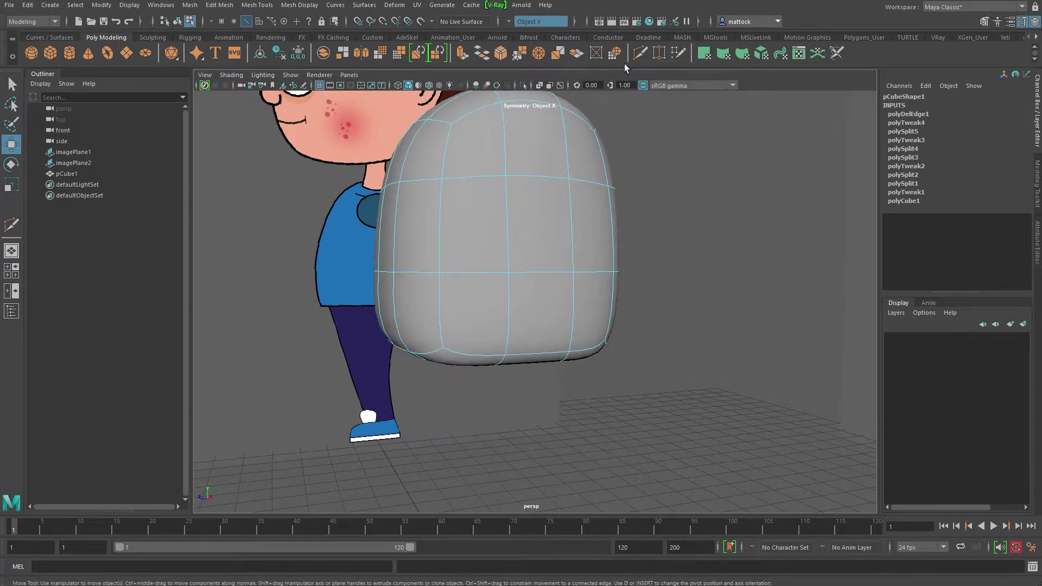
pyautogui.click(640, 53)
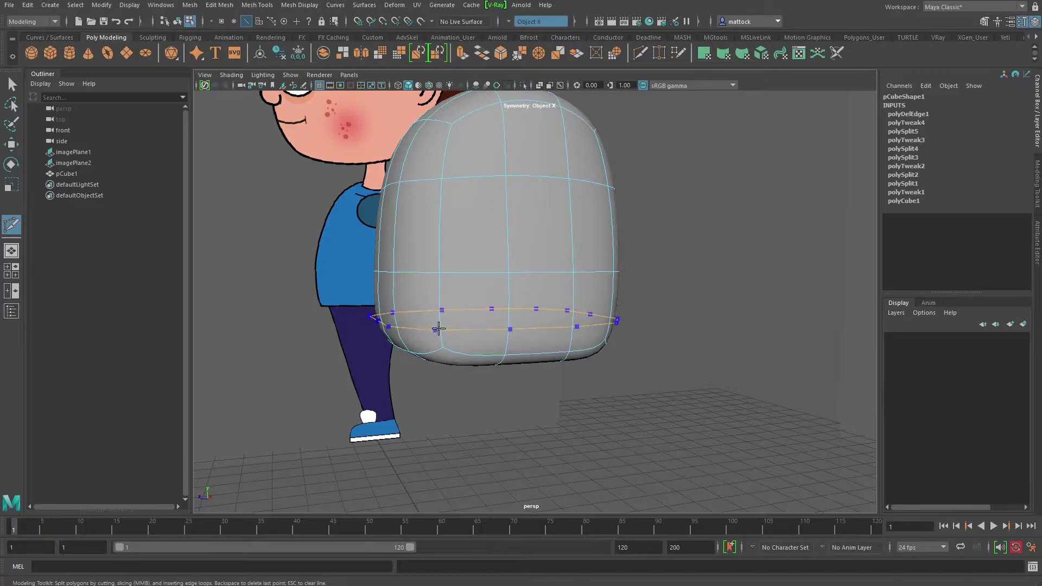
pyautogui.keyDown('ctrl'); pyautogui.click(439, 295); pyautogui.keyUp('ctrl')
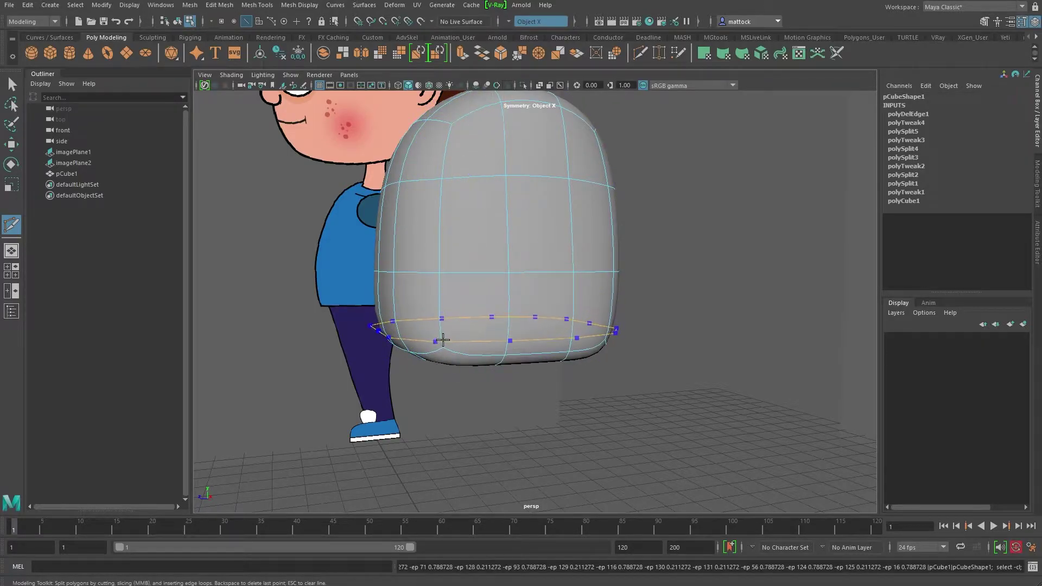
pyautogui.keyDown('ctrl'); pyautogui.click(443, 340); pyautogui.keyUp('ctrl')
pyautogui.keyDown('alt'); pyautogui.moveTo(451, 358); pyautogui.dragTo(434, 279); pyautogui.keyUp('alt')
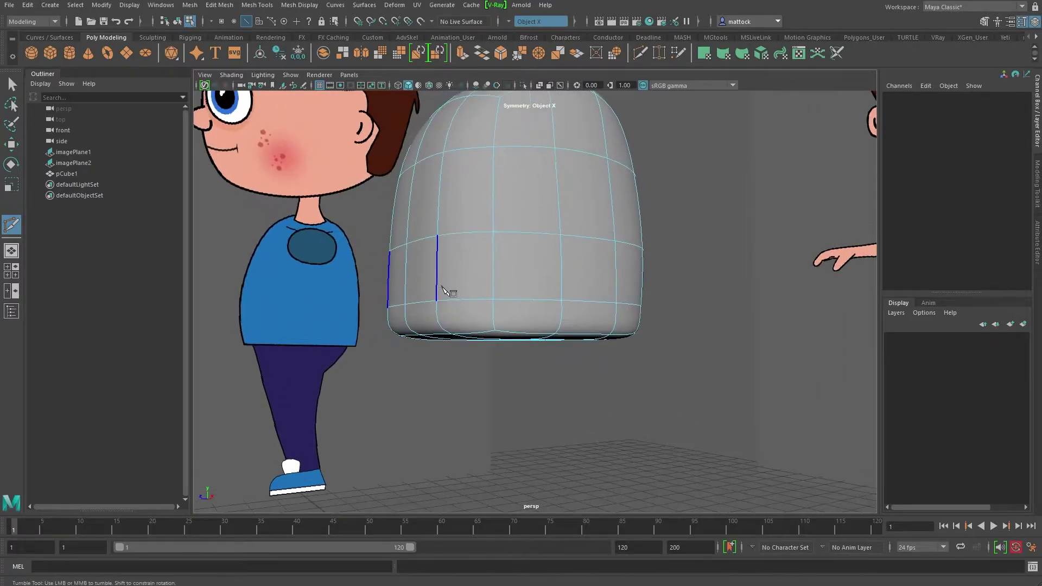
# - Turn off the smooth preview, leave Multi-Cut and switch to face mode with the torso's underside in view
pyautogui.keyDown('alt'); pyautogui.moveTo(443, 216); pyautogui.dragTo(625, 255); pyautogui.keyUp('alt')
pyautogui.press('2')
pyautogui.press('1')
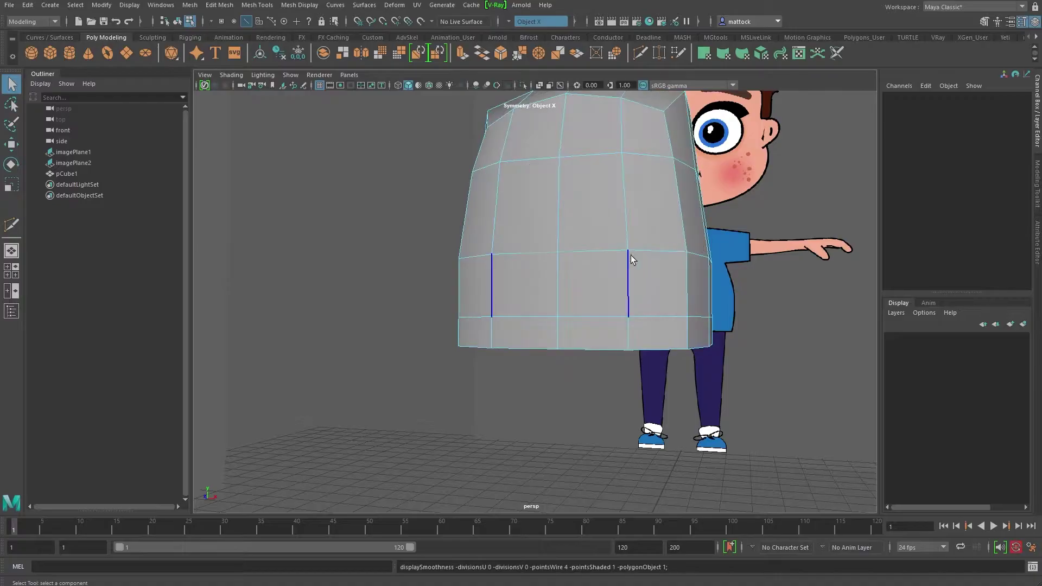
pyautogui.keyDown('alt'); pyautogui.moveTo(626, 255); pyautogui.dragTo(552, 260, button='right'); pyautogui.keyUp('alt')
pyautogui.keyDown('alt'); pyautogui.moveTo(553, 260); pyautogui.dragTo(512, 262, button='middle'); pyautogui.keyUp('alt')
pyautogui.keyDown('alt'); pyautogui.moveTo(512, 263); pyautogui.dragTo(566, 213); pyautogui.keyUp('alt')
pyautogui.moveTo(565, 212); pyautogui.dragTo(566, 242, button='right')
pyautogui.keyDown('alt'); pyautogui.moveTo(586, 239); pyautogui.dragTo(599, 101); pyautogui.keyUp('alt')
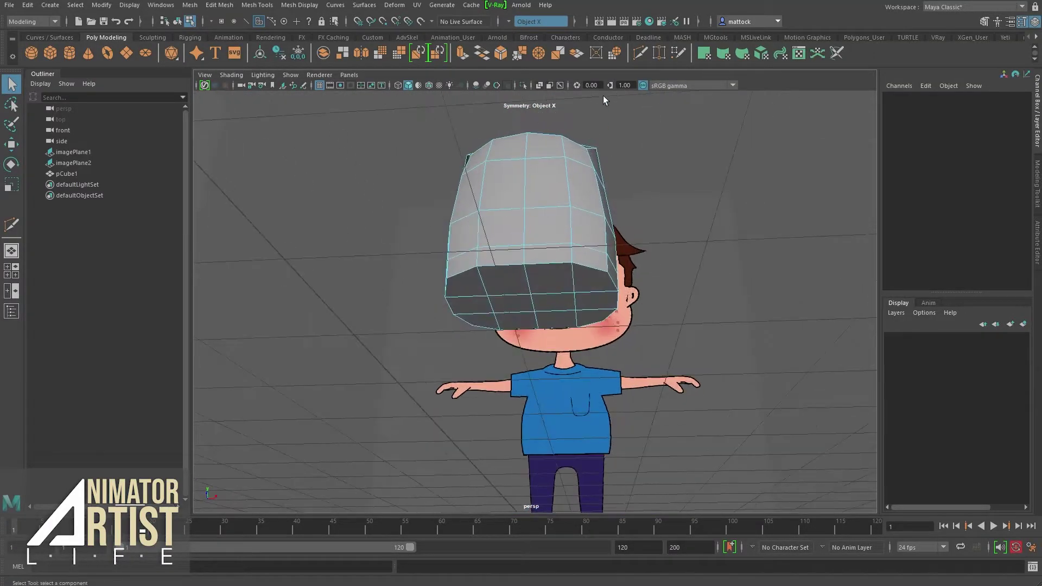
# - Insert vertical edge loops on both sides of the torso's centre line with Multi-Cut, mirrored by symmetry, and return to selecting
pyautogui.click(641, 50)
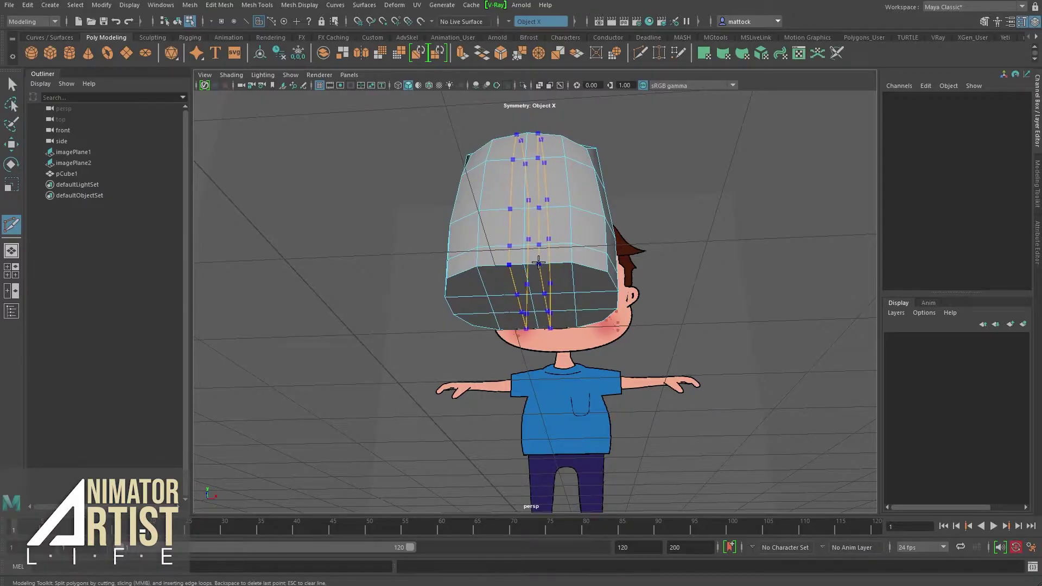
pyautogui.keyDown('alt'); pyautogui.moveTo(587, 254); pyautogui.dragTo(558, 233); pyautogui.keyUp('alt')
pyautogui.keyDown('alt'); pyautogui.moveTo(532, 305); pyautogui.dragTo(530, 261, button='right'); pyautogui.keyUp('alt')
pyautogui.keyDown('alt'); pyautogui.moveTo(530, 261); pyautogui.dragTo(543, 440); pyautogui.keyUp('alt')
pyautogui.keyDown('alt'); pyautogui.moveTo(537, 392); pyautogui.dragTo(544, 434); pyautogui.keyUp('alt')
pyautogui.keyDown('alt'); pyautogui.moveTo(545, 293); pyautogui.dragTo(598, 279, button='right'); pyautogui.keyUp('alt')
pyautogui.keyDown('alt'); pyautogui.moveTo(598, 279); pyautogui.dragTo(537, 157); pyautogui.keyUp('alt')
pyautogui.keyDown('alt'); pyautogui.moveTo(538, 156); pyautogui.dragTo(524, 156, button='middle'); pyautogui.keyUp('alt')
pyautogui.keyDown('alt'); pyautogui.moveTo(524, 157); pyautogui.dragTo(389, 161); pyautogui.keyUp('alt')
pyautogui.click(11, 84)
# - In face mode, select the torso's underside faces on both sides, leaving the narrow central strip unselected
pyautogui.click(559, 193)
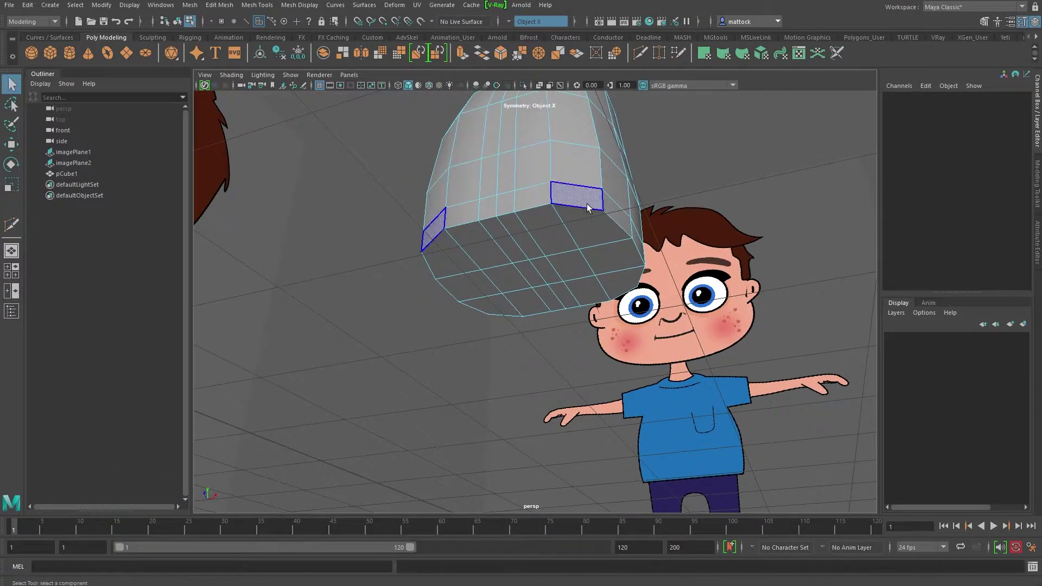
pyautogui.click(545, 227)
pyautogui.rightClick(562, 224)
pyautogui.keyDown('alt'); pyautogui.moveTo(573, 257); pyautogui.dragTo(576, 171); pyautogui.keyUp('alt')
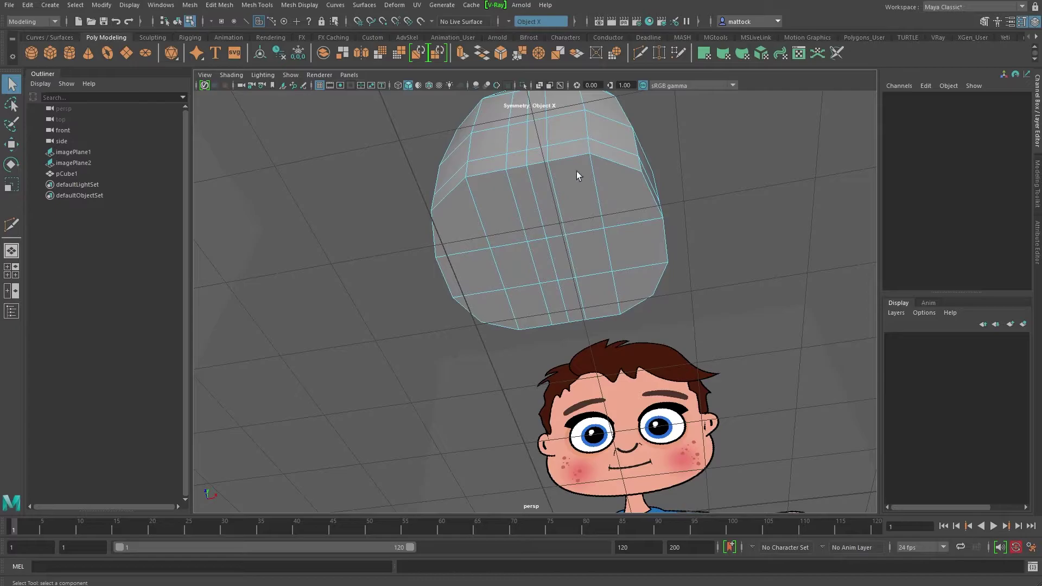
pyautogui.click(583, 204)
pyautogui.keyDown('shift'); pyautogui.click(623, 200); pyautogui.keyUp('shift')
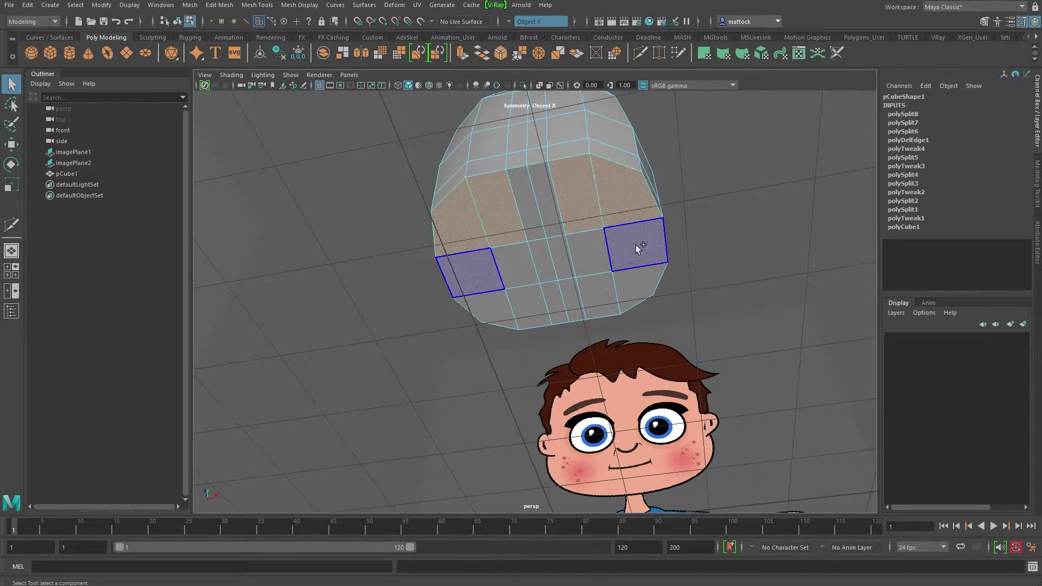
pyautogui.keyDown('alt'); pyautogui.moveTo(627, 282); pyautogui.dragTo(571, 244); pyautogui.keyUp('alt')
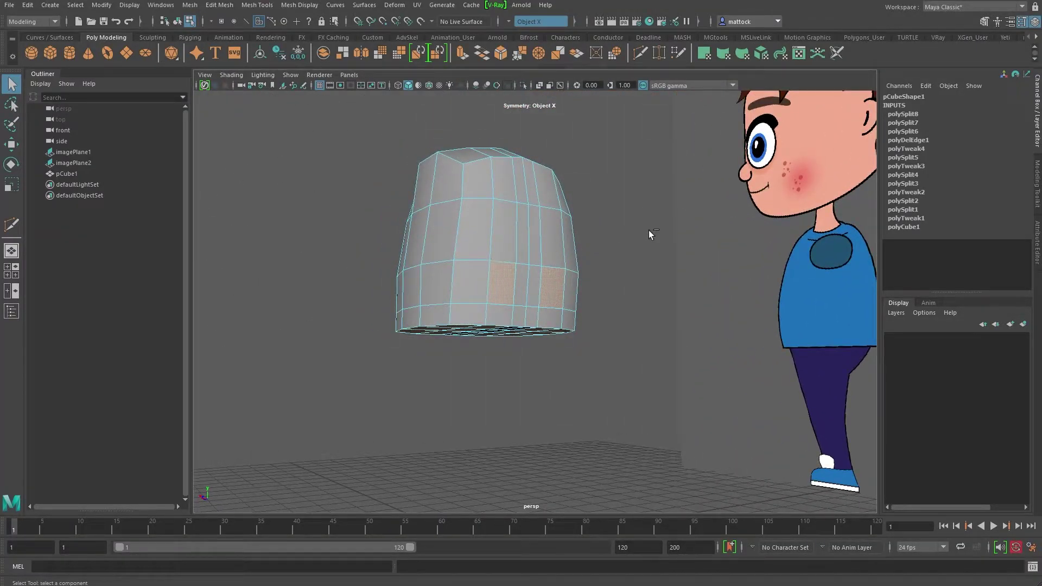
# - Deselect the stray faces on the torso's side so only the underside leg faces remain selected
pyautogui.keyDown('ctrl'); pyautogui.moveTo(647, 230); pyautogui.dragTo(542, 302); pyautogui.keyUp('ctrl')
pyautogui.keyDown('alt'); pyautogui.moveTo(395, 293); pyautogui.dragTo(405, 289); pyautogui.keyUp('alt')
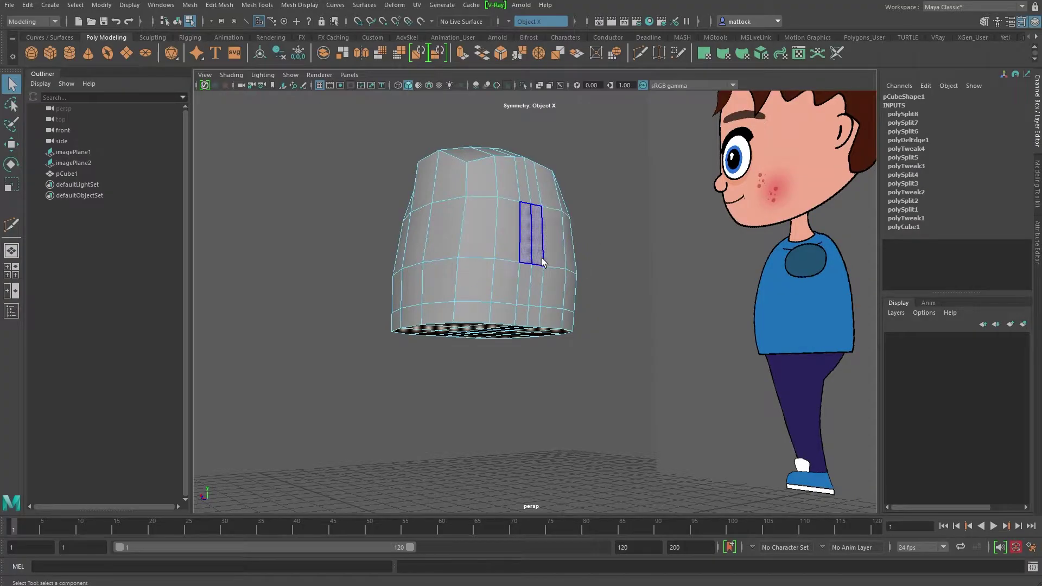
pyautogui.hotkey('ctrl', 'z')
pyautogui.click(585, 244)
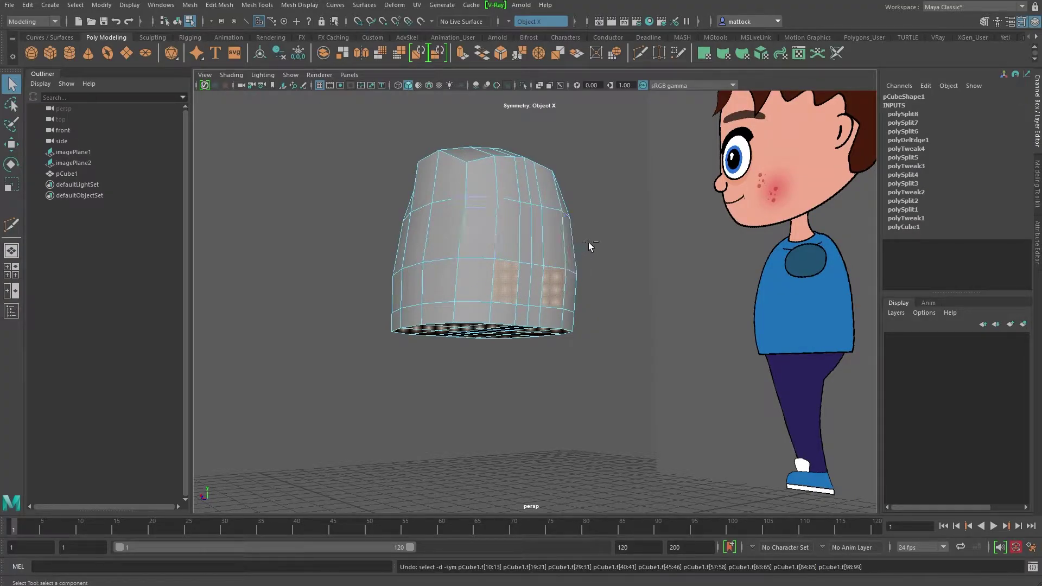
pyautogui.moveTo(607, 230); pyautogui.dragTo(514, 263)
pyautogui.keyDown('ctrl'); pyautogui.moveTo(599, 235); pyautogui.dragTo(681, 254); pyautogui.keyUp('ctrl')
pyautogui.hotkey('ctrl', 'z')
pyautogui.keyDown('alt'); pyautogui.moveTo(681, 253); pyautogui.dragTo(635, 244, button='right'); pyautogui.keyUp('alt')
pyautogui.moveTo(549, 214)
pyautogui.keyDown('alt'); pyautogui.mouseDown()
pyautogui.moveTo(535, 223)
pyautogui.moveTo(548, 219)
pyautogui.mouseUp(); pyautogui.keyUp('alt')
pyautogui.keyDown('alt'); pyautogui.moveTo(488, 233); pyautogui.dragTo(523, 239, button='right'); pyautogui.keyUp('alt')
pyautogui.keyDown('alt'); pyautogui.moveTo(523, 239); pyautogui.dragTo(568, 193); pyautogui.keyUp('alt')
pyautogui.keyDown('alt'); pyautogui.moveTo(564, 275); pyautogui.dragTo(538, 241); pyautogui.keyUp('alt')
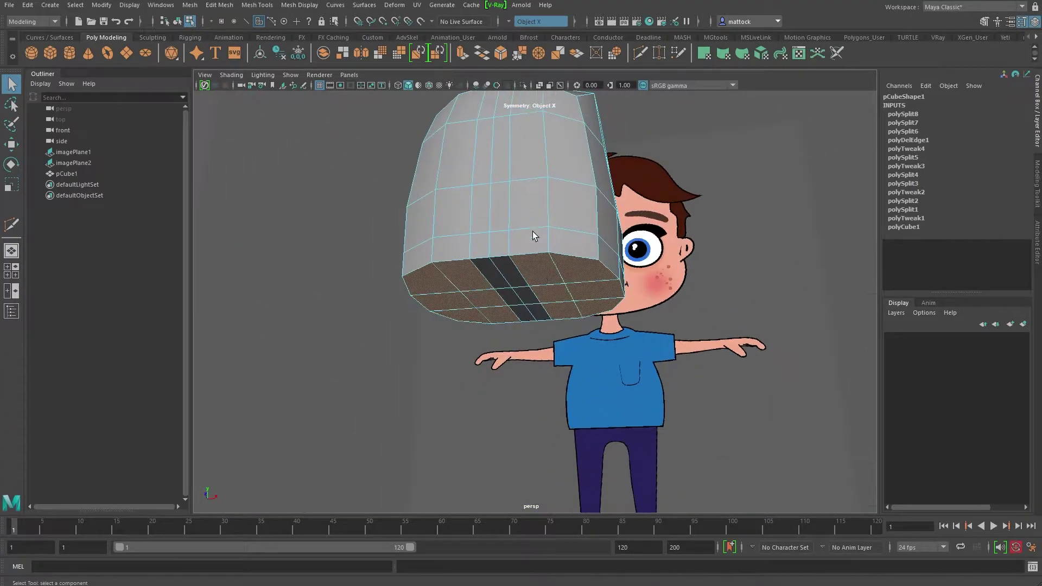
# - Try to extrude the selected underside faces downward, and undo the extrusion
pyautogui.click(462, 53)
pyautogui.keyDown('alt'); pyautogui.moveTo(563, 345); pyautogui.dragTo(572, 412); pyautogui.keyUp('alt')
pyautogui.scroll(-2, 613, 255)
pyautogui.keyDown('alt'); pyautogui.moveTo(613, 255); pyautogui.dragTo(678, 230); pyautogui.keyUp('alt')
pyautogui.hotkey('ctrl', 'z')
pyautogui.hotkey('ctrl', 'z')
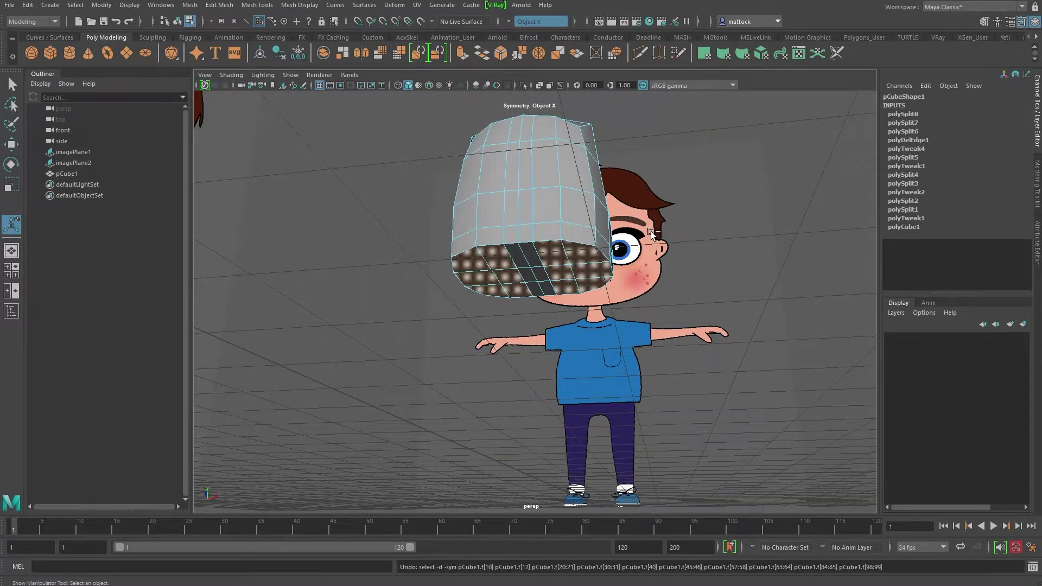
# - Try extruding the selected underside faces downward with the Move tool, and undo it
pyautogui.keyDown('alt'); pyautogui.moveTo(580, 266); pyautogui.dragTo(593, 240); pyautogui.keyUp('alt')
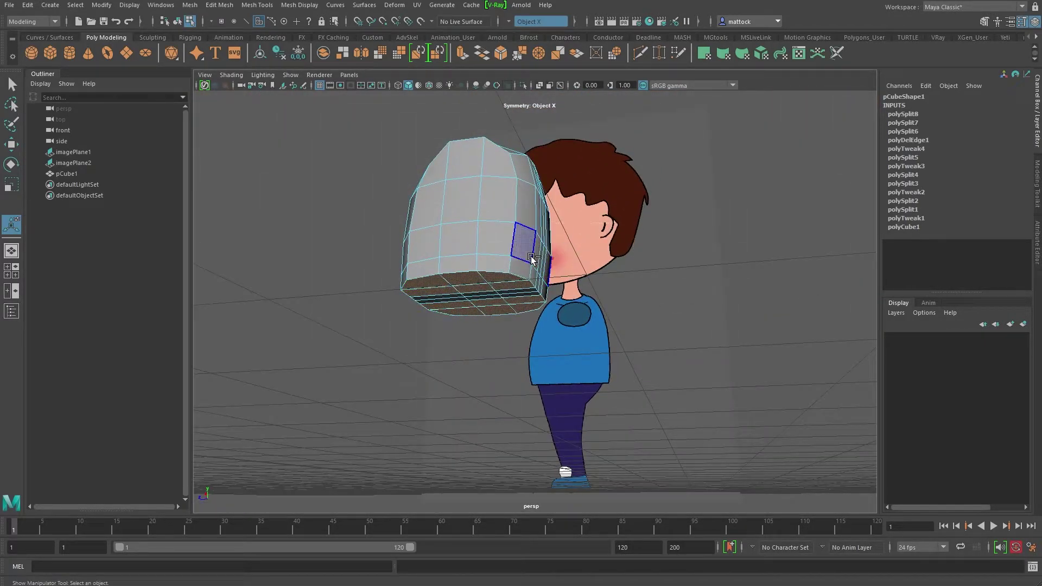
pyautogui.keyDown('alt'); pyautogui.moveTo(399, 285); pyautogui.dragTo(460, 304, button='right'); pyautogui.keyUp('alt')
pyautogui.keyDown('alt'); pyautogui.moveTo(460, 304); pyautogui.dragTo(613, 304); pyautogui.keyUp('alt')
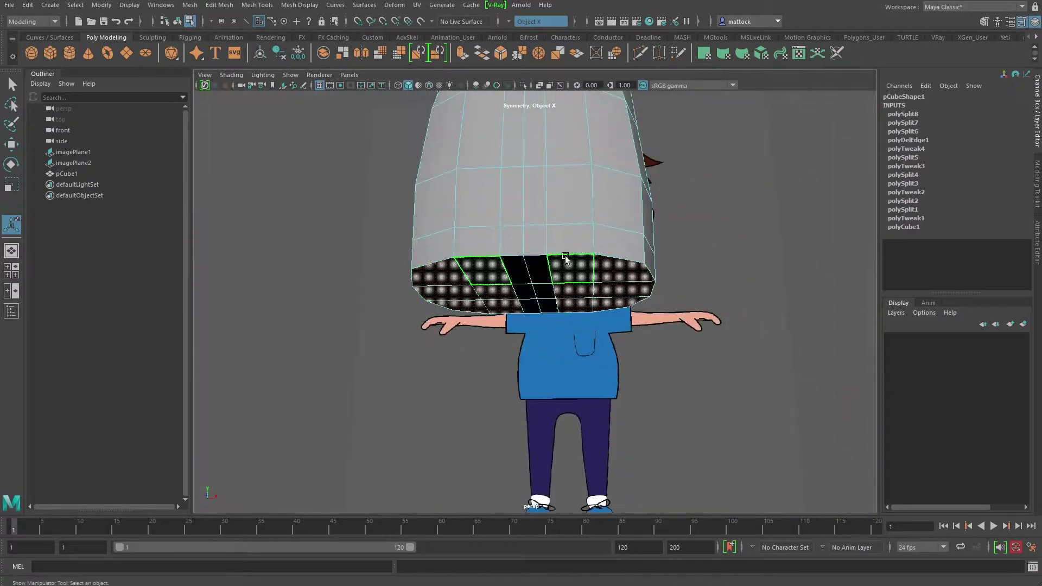
pyautogui.press('w')
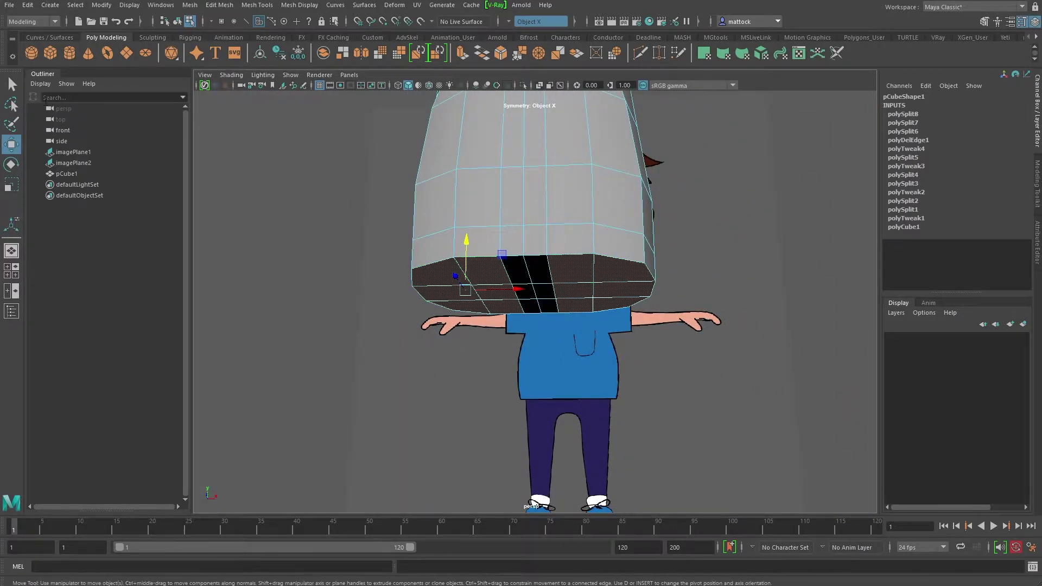
pyautogui.keyDown('alt'); pyautogui.moveTo(542, 217); pyautogui.dragTo(519, 243); pyautogui.keyUp('alt')
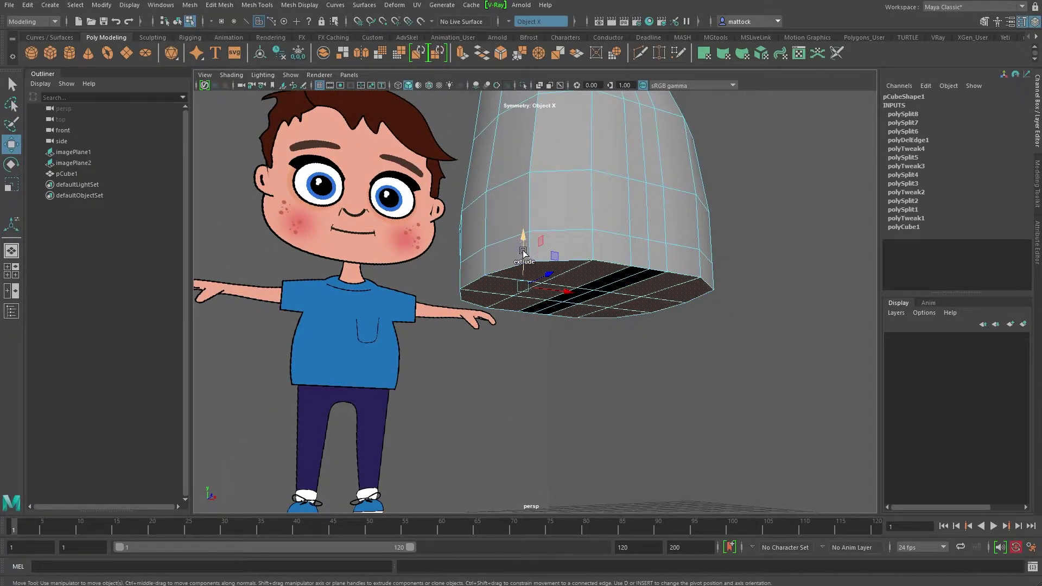
pyautogui.keyDown('shift'); pyautogui.moveTo(524, 241); pyautogui.dragTo(528, 304); pyautogui.keyUp('shift')
pyautogui.click(622, 249)
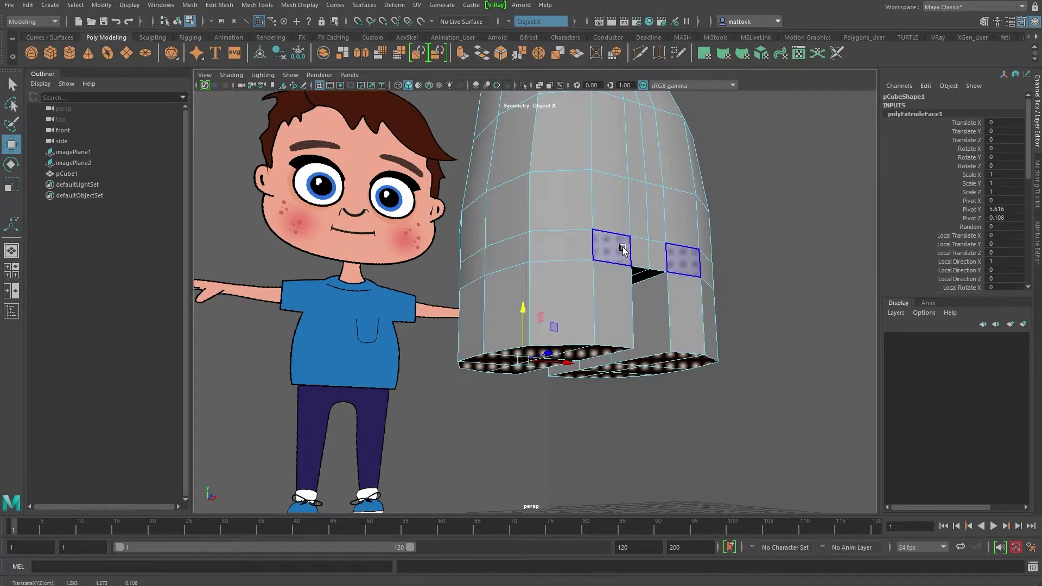
pyautogui.hotkey('ctrl', 'z')
# - Extrude the selected underside faces downward with the Extrude command to start both legs
pyautogui.keyDown('alt'); pyautogui.moveTo(594, 212); pyautogui.dragTo(532, 179); pyautogui.keyUp('alt')
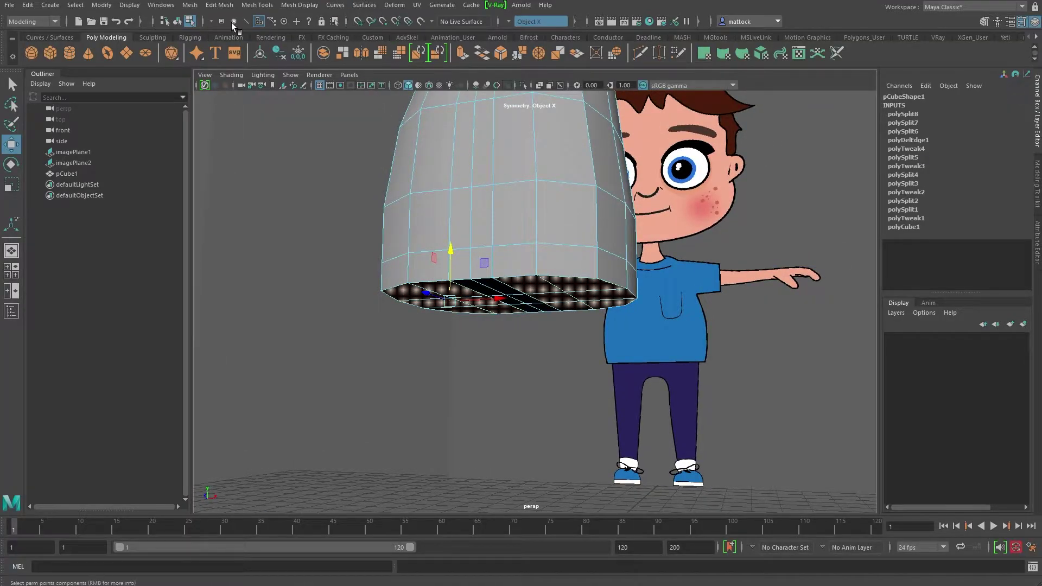
pyautogui.click(199, 7)
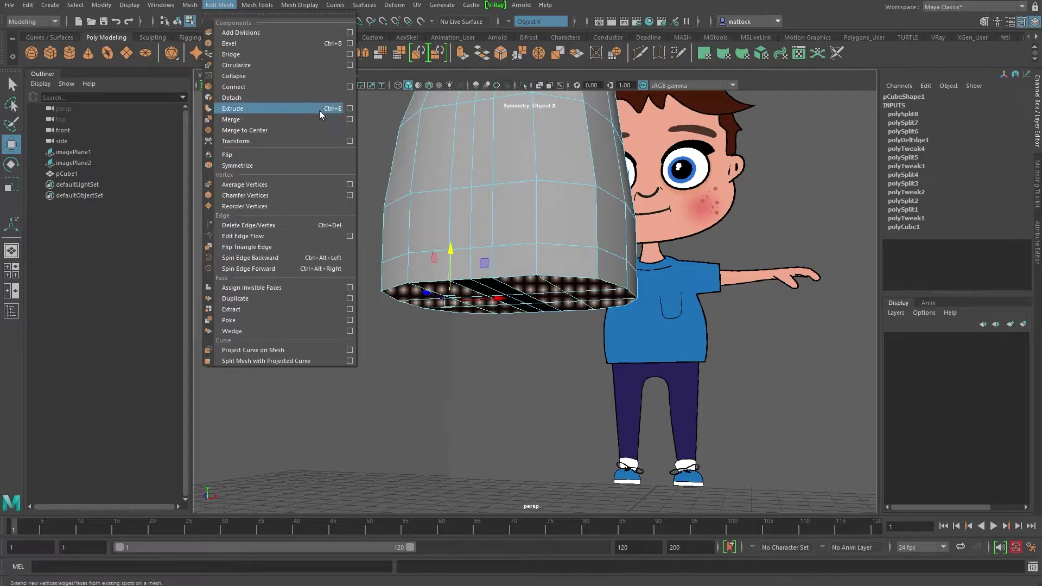
pyautogui.keyDown('alt'); pyautogui.moveTo(521, 351); pyautogui.dragTo(568, 317); pyautogui.keyUp('alt')
pyautogui.hotkey('ctrl', 'e')
pyautogui.keyDown('alt'); pyautogui.moveTo(477, 365); pyautogui.dragTo(607, 293); pyautogui.keyUp('alt')
# - In the front wireframe view, lengthen the leg extrusion to the ankles with a local Z translation of about 4.913
pyautogui.press('space')
pyautogui.press('space')
pyautogui.keyDown('alt'); pyautogui.moveTo(326, 411); pyautogui.dragTo(350, 359, button='middle'); pyautogui.keyUp('alt')
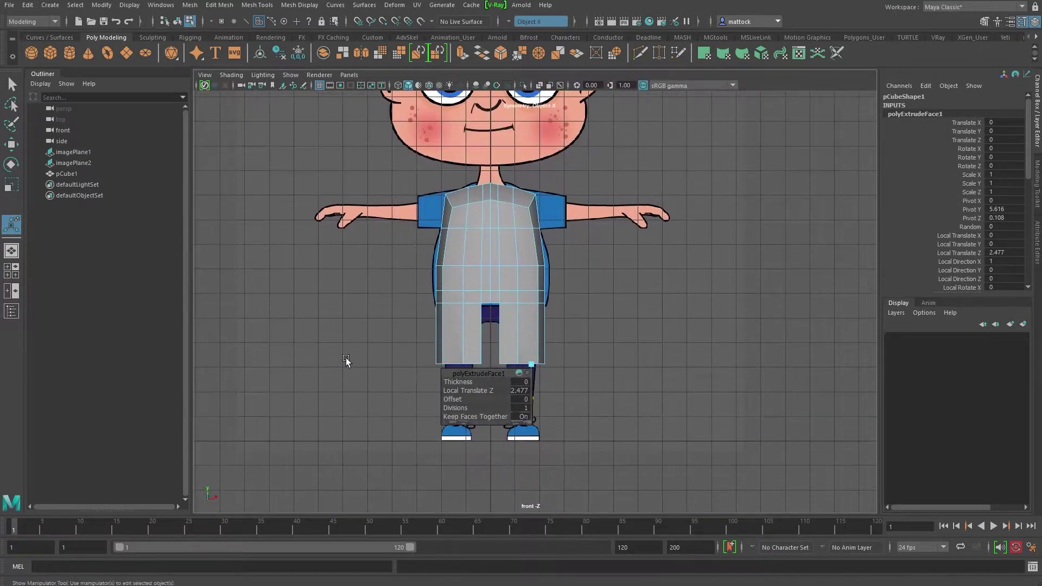
pyautogui.press('3')
pyautogui.press('4')
pyautogui.press('1')
pyautogui.scroll(2, 553, 336)
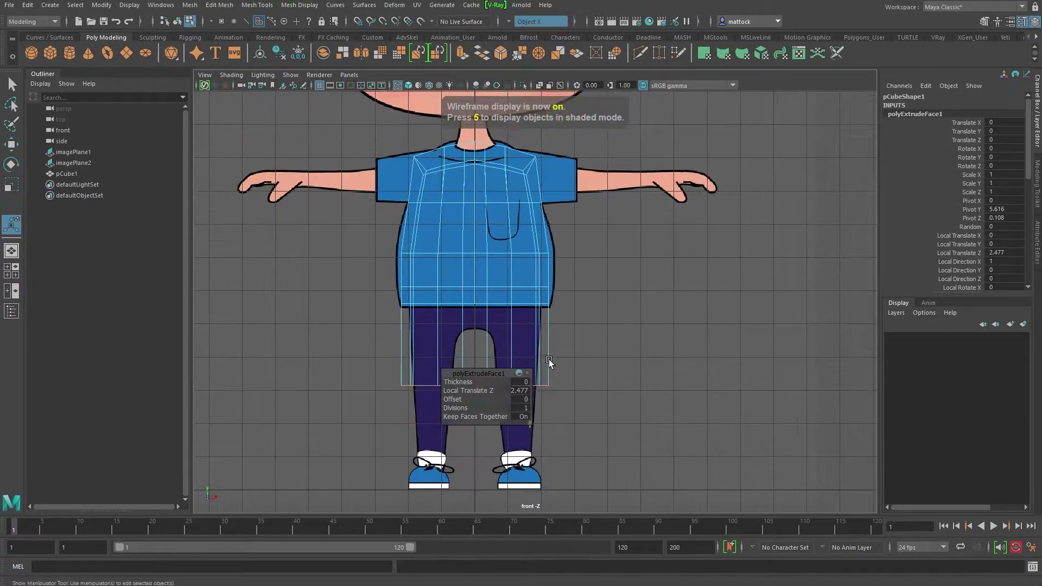
pyautogui.moveTo(526, 421); pyautogui.dragTo(517, 502)
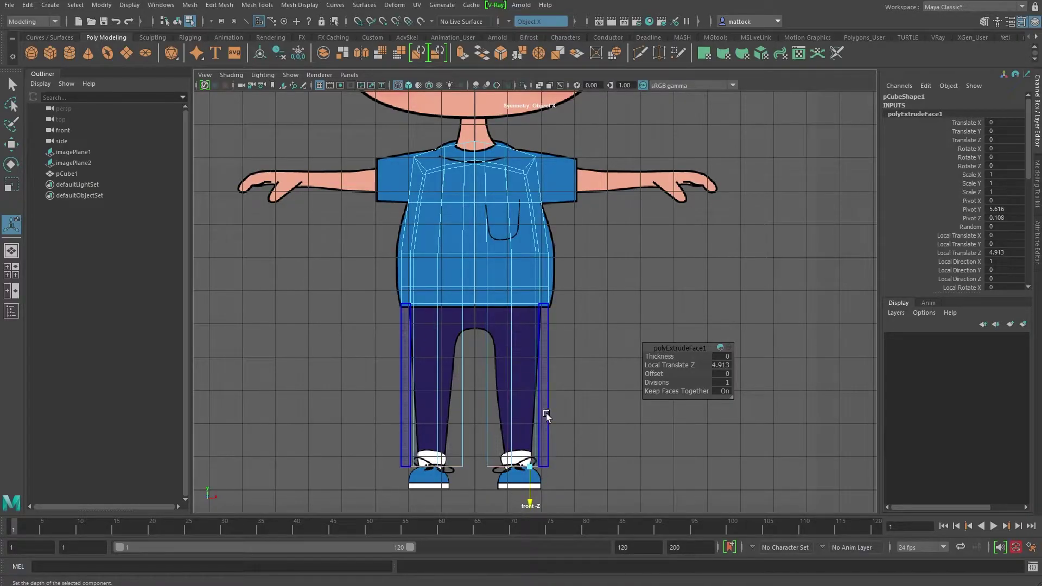
# - Scale down the bottom faces of both legs to taper them toward the ankles, and preview the body smoothed
pyautogui.press('r')
pyautogui.click(473, 462)
pyautogui.moveTo(440, 467); pyautogui.dragTo(393, 470)
pyautogui.press('space')
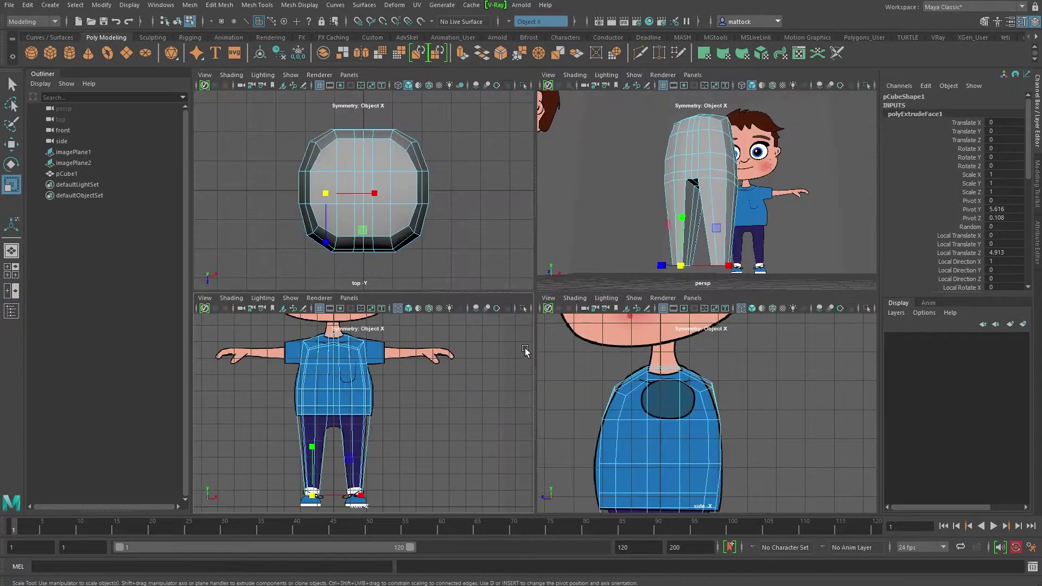
pyautogui.press('space')
pyautogui.keyDown('alt'); pyautogui.moveTo(703, 221); pyautogui.dragTo(654, 268); pyautogui.keyUp('alt')
pyautogui.press('3')
pyautogui.keyDown('alt'); pyautogui.moveTo(555, 315); pyautogui.dragTo(582, 293); pyautogui.keyUp('alt')
pyautogui.press('1')
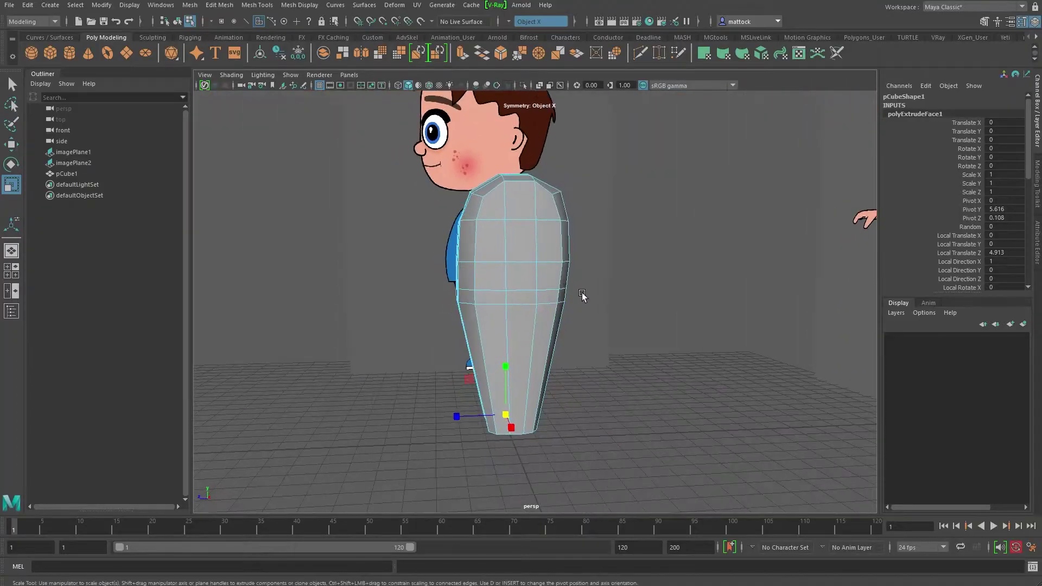
# - In the side view, insert three horizontal edge loops with Multi-Cut across the upper and middle parts of the legs
pyautogui.press('space')
pyautogui.scroll(-5, 662, 391)
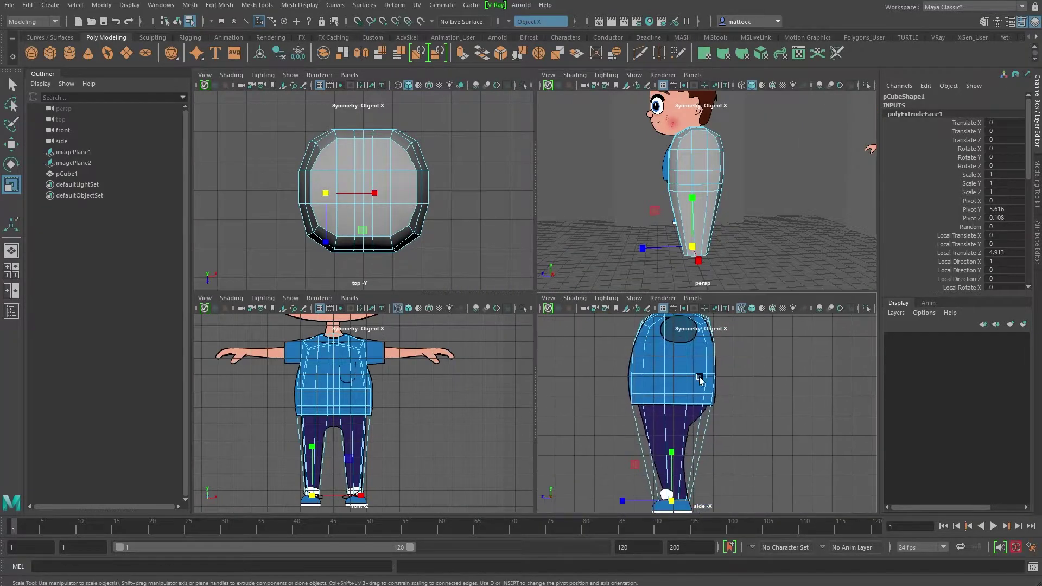
pyautogui.keyDown('alt'); pyautogui.moveTo(596, 385); pyautogui.dragTo(678, 409, button='right'); pyautogui.keyUp('alt')
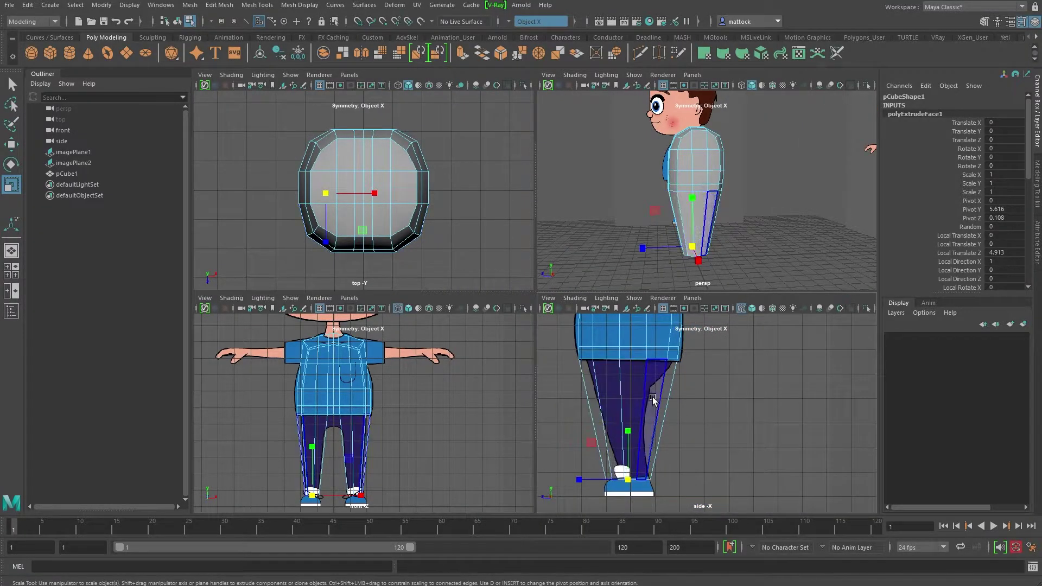
pyautogui.press('space')
pyautogui.keyDown('alt'); pyautogui.moveTo(500, 370); pyautogui.dragTo(554, 399, button='middle'); pyautogui.keyUp('alt')
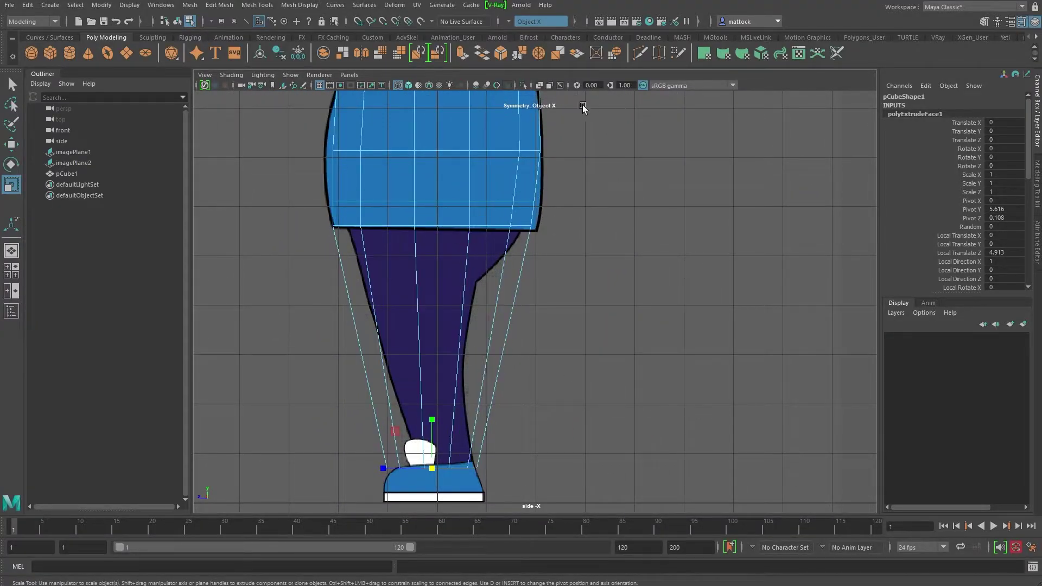
pyautogui.click(640, 52)
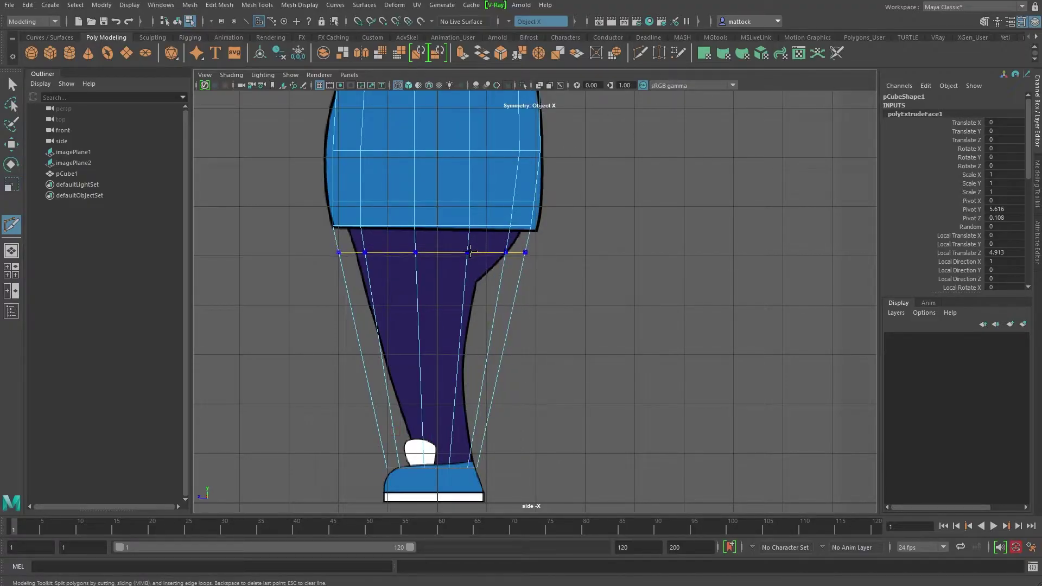
pyautogui.keyDown('ctrl'); pyautogui.click(468, 256); pyautogui.keyUp('ctrl')
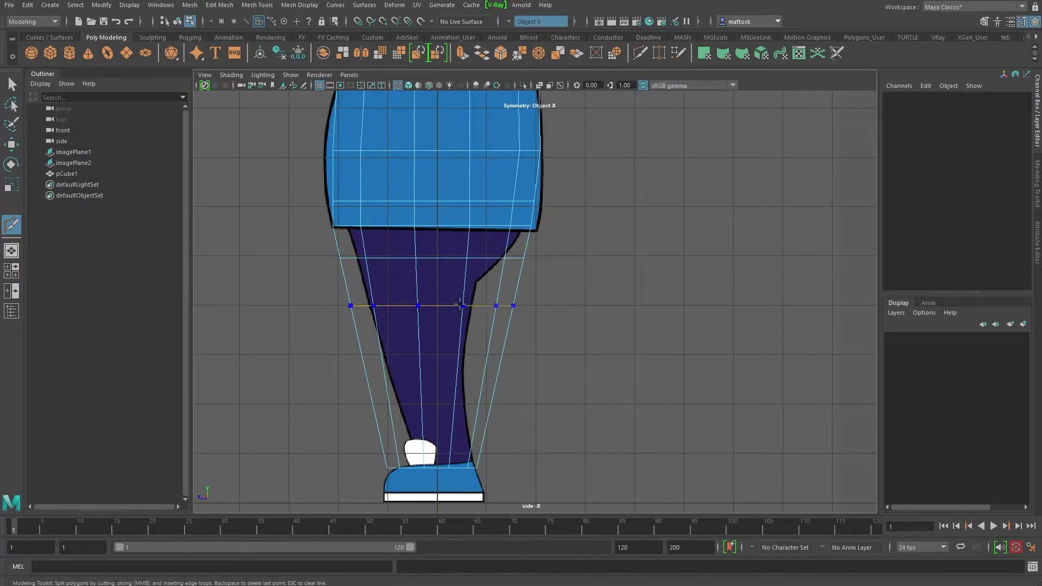
pyautogui.keyDown('ctrl'); pyautogui.click(461, 298); pyautogui.keyUp('ctrl')
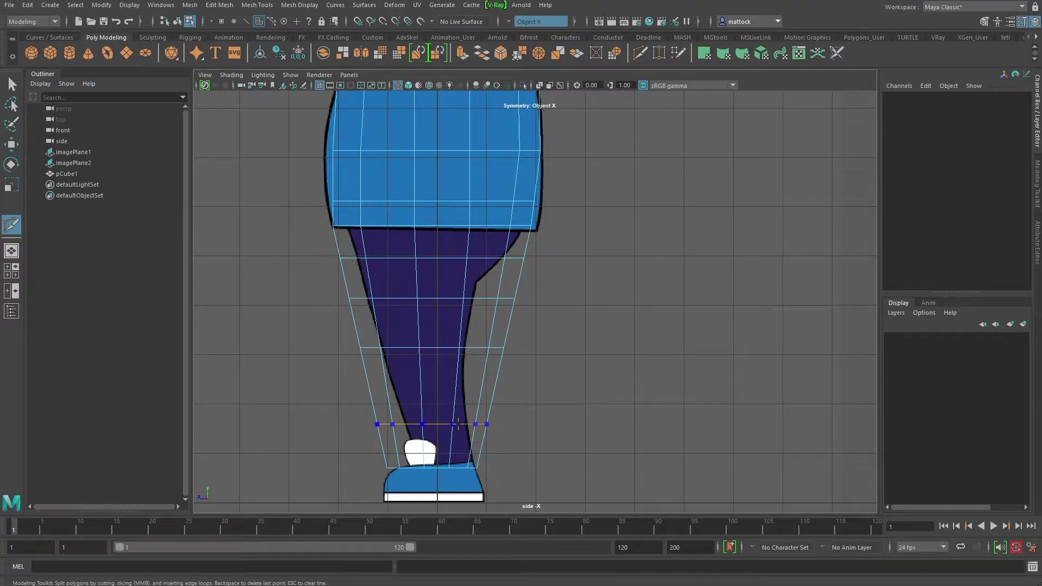
pyautogui.press('q')
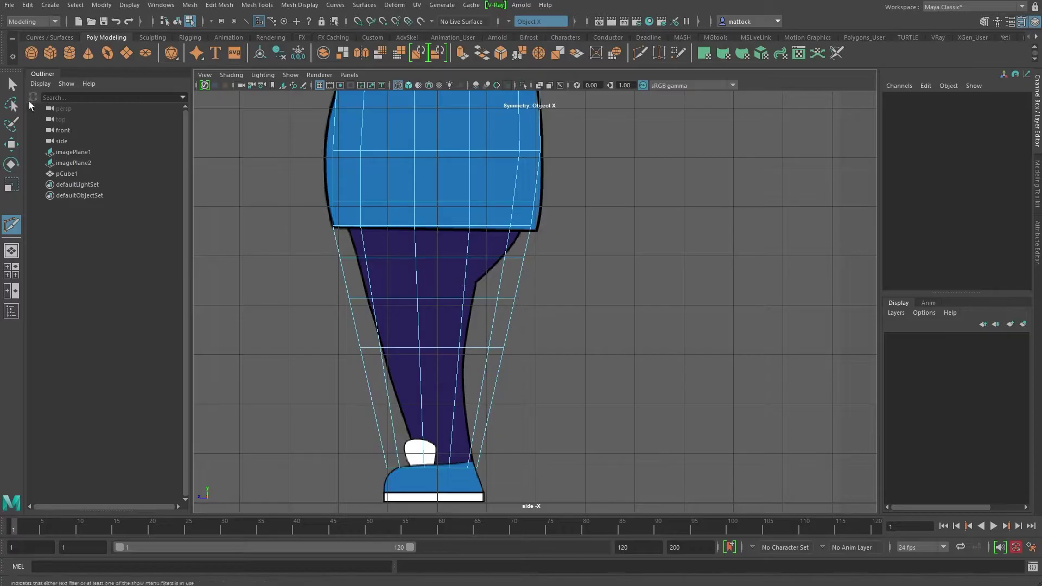
# - Switch to vertex mode and select the bottom vertices of both legs for scaling
pyautogui.moveTo(495, 324); pyautogui.dragTo(442, 324, button='right')
pyautogui.moveTo(363, 444); pyautogui.dragTo(507, 475)
pyautogui.press('r')
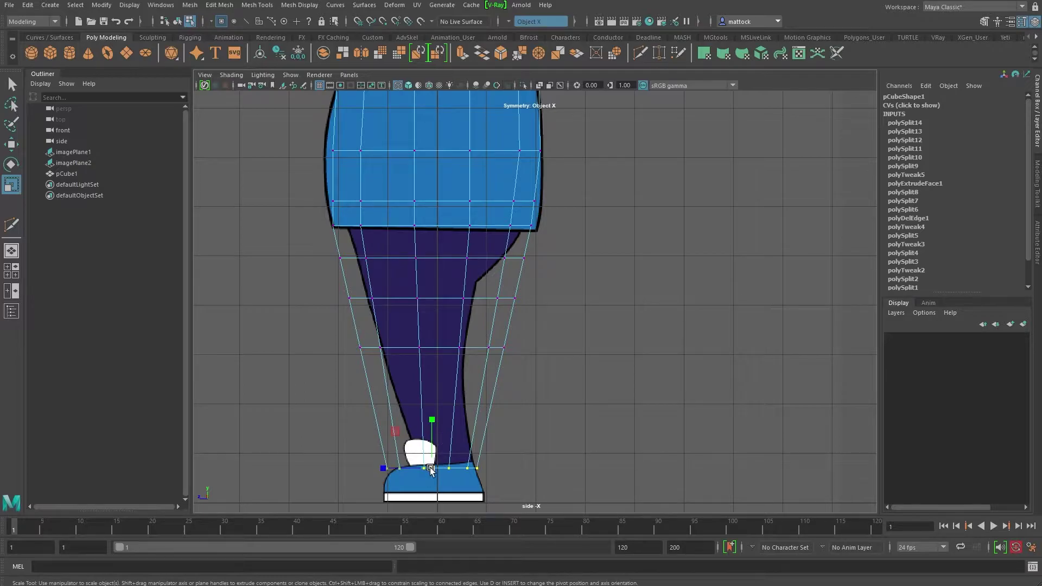
# - Try scaling the leg-bottom vertices narrower from front to back in the perspective view, and undo it
pyautogui.press('space')
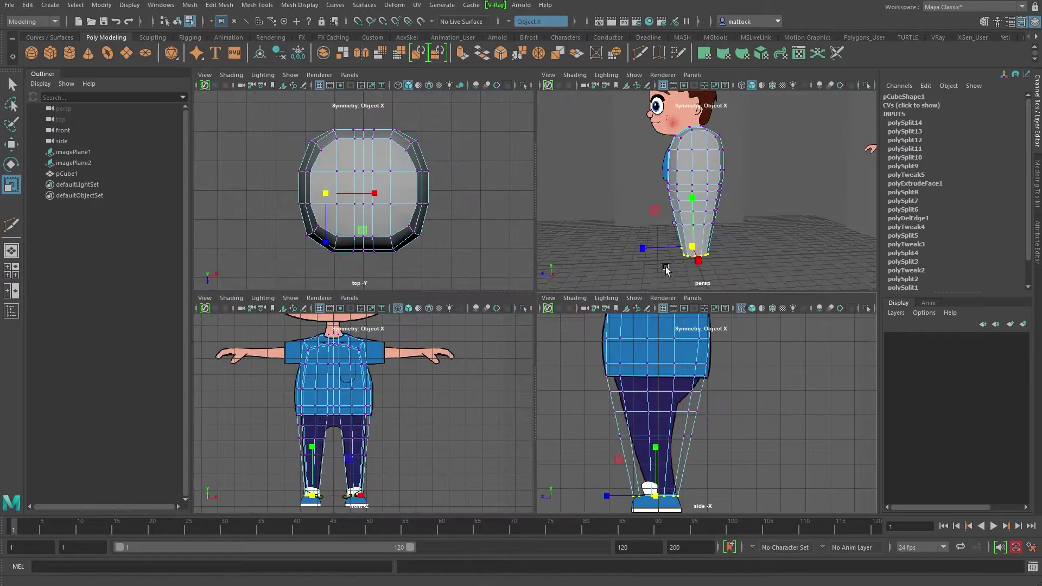
pyautogui.press('space')
pyautogui.keyDown('alt'); pyautogui.moveTo(653, 281); pyautogui.dragTo(722, 320); pyautogui.keyUp('alt')
pyautogui.keyDown('alt'); pyautogui.moveTo(516, 300); pyautogui.dragTo(529, 318); pyautogui.keyUp('alt')
pyautogui.hotkey('ctrl', 'z')
pyautogui.hotkey('ctrl', 'z')
# - Scale the leg-bottom vertices narrower from front to back and move them backward to align with the ankle in the side reference
pyautogui.press('space')
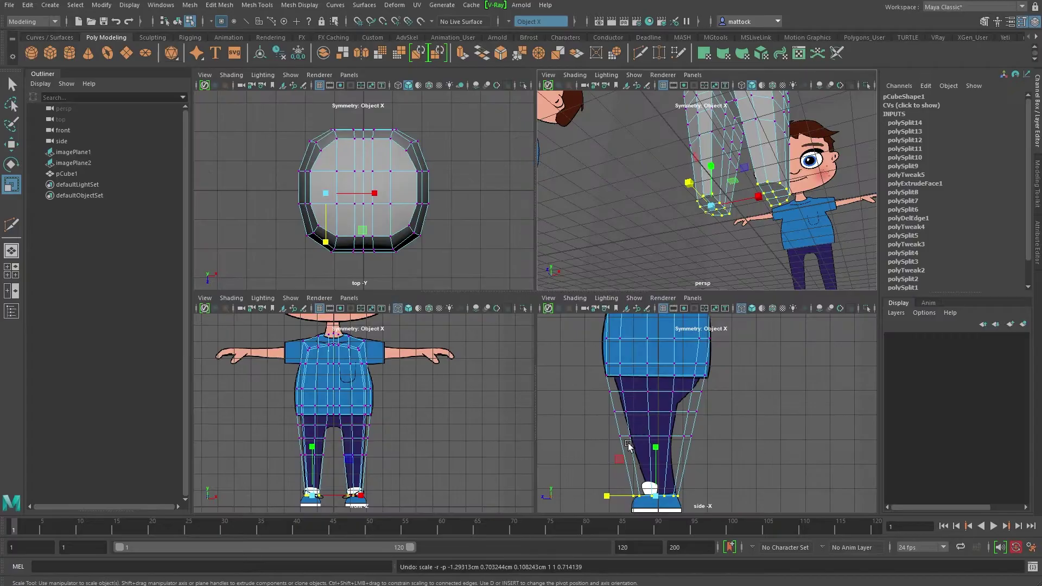
pyautogui.moveTo(605, 494); pyautogui.dragTo(625, 494)
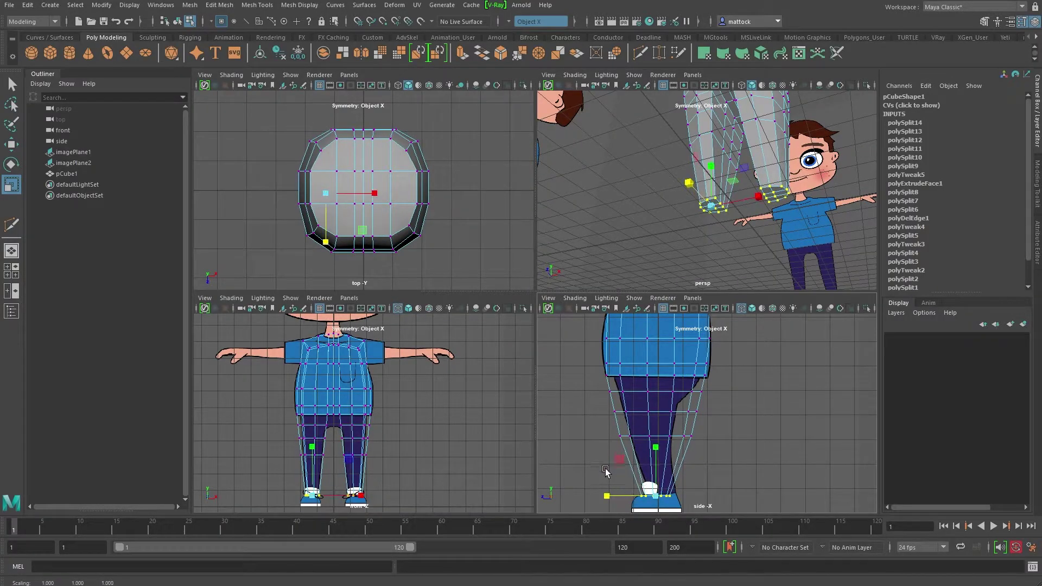
pyautogui.keyDown('alt'); pyautogui.moveTo(592, 458); pyautogui.dragTo(579, 389, button='middle'); pyautogui.keyUp('alt')
pyautogui.press('space')
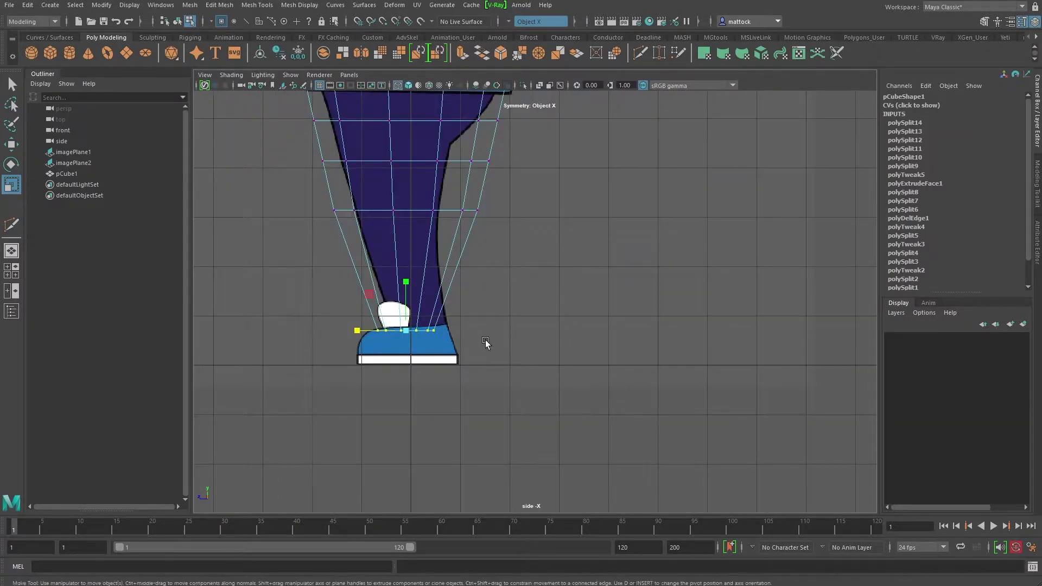
pyautogui.press('w')
pyautogui.keyDown('alt'); pyautogui.moveTo(305, 355); pyautogui.dragTo(353, 441, button='middle'); pyautogui.keyUp('alt')
pyautogui.moveTo(384, 410); pyautogui.dragTo(401, 411)
# - Select the vertices of the legs' lowest inserted edge loop and scale them narrower from front to back toward the trouser outline
pyautogui.keyDown('alt'); pyautogui.moveTo(406, 278); pyautogui.dragTo(412, 345, button='middle'); pyautogui.keyUp('alt')
pyautogui.moveTo(366, 355); pyautogui.dragTo(366, 356)
pyautogui.press('r')
pyautogui.keyDown('alt'); pyautogui.moveTo(564, 346); pyautogui.dragTo(567, 343); pyautogui.keyUp('alt')
pyautogui.press('space')
pyautogui.keyDown('alt'); pyautogui.moveTo(768, 234); pyautogui.dragTo(740, 249); pyautogui.keyUp('alt')
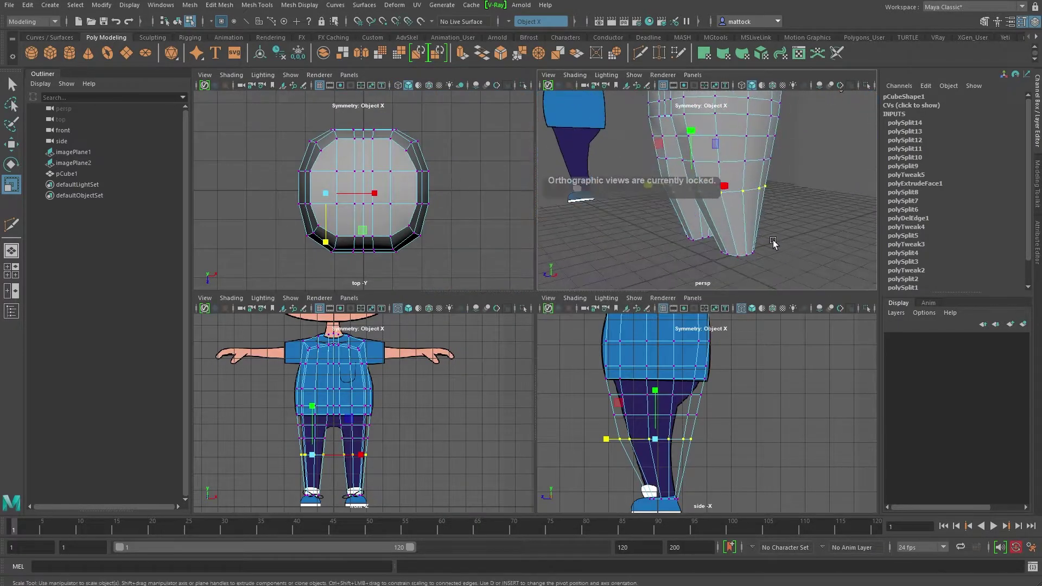
pyautogui.keyDown('alt'); pyautogui.moveTo(740, 249); pyautogui.dragTo(705, 249, button='right'); pyautogui.keyUp('alt')
pyautogui.keyDown('alt'); pyautogui.moveTo(705, 250); pyautogui.dragTo(716, 247); pyautogui.keyUp('alt')
pyautogui.moveTo(615, 439); pyautogui.dragTo(628, 421)
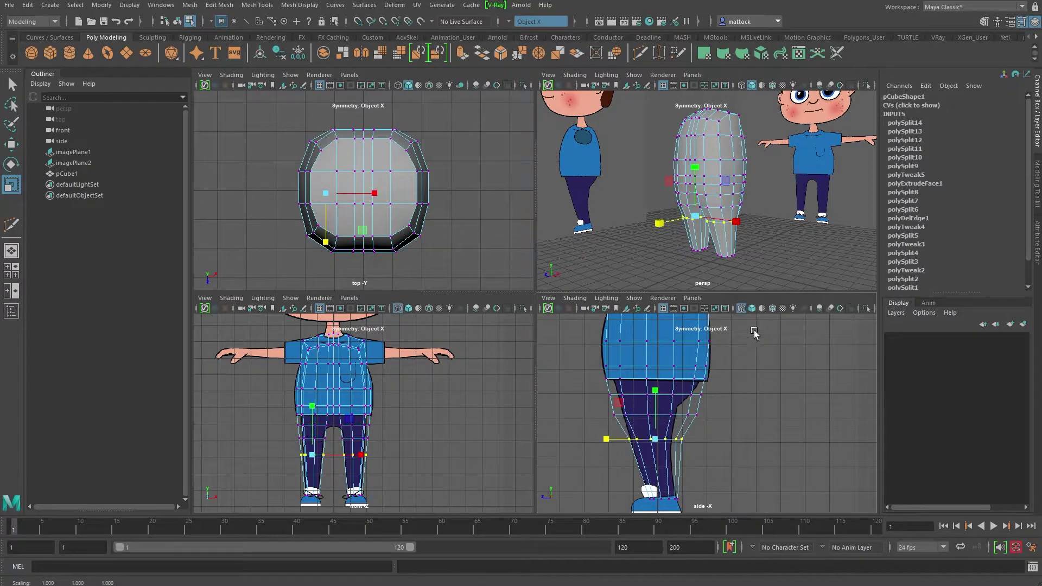
# - Narrow and reposition the two upper-leg edge loops in the side view to follow the trouser outline
pyautogui.press('f')
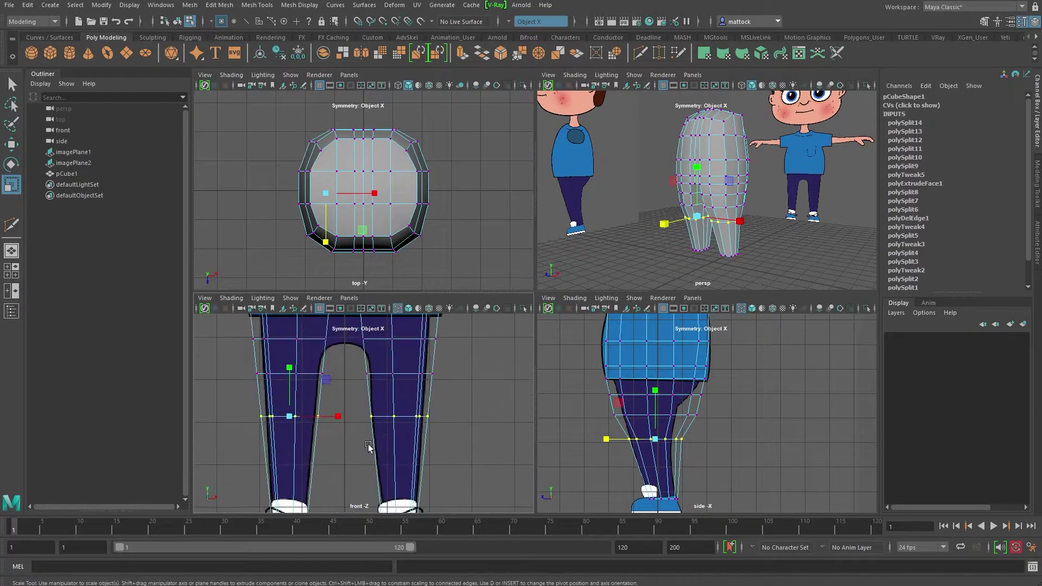
pyautogui.moveTo(596, 407); pyautogui.dragTo(622, 416)
pyautogui.press('w')
pyautogui.moveTo(612, 417); pyautogui.dragTo(717, 409)
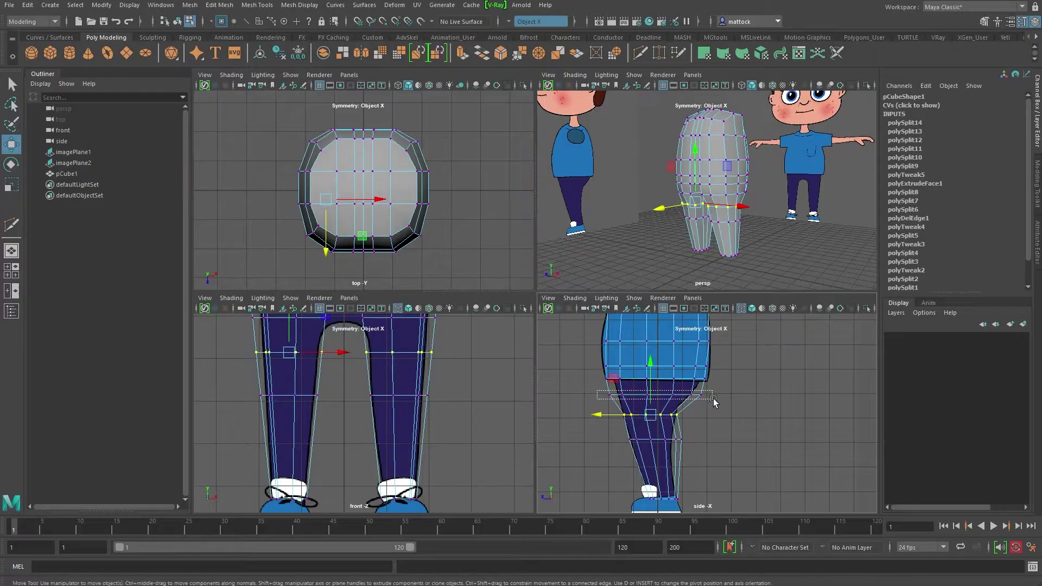
pyautogui.press('r')
pyautogui.moveTo(655, 394); pyautogui.dragTo(643, 395)
# - Select the vertices of the edge loop at the shirt hem and scale them slightly smaller in the side view
pyautogui.scroll(2, 656, 391)
pyautogui.moveTo(569, 365); pyautogui.dragTo(722, 381)
pyautogui.moveTo(646, 369); pyautogui.dragTo(638, 370)
# - Move the back vertices of the knee-level loop forward to the back outline of the trousers in the side reference
pyautogui.keyDown('alt'); pyautogui.moveTo(647, 439); pyautogui.dragTo(632, 399, button='middle'); pyautogui.keyUp('alt')
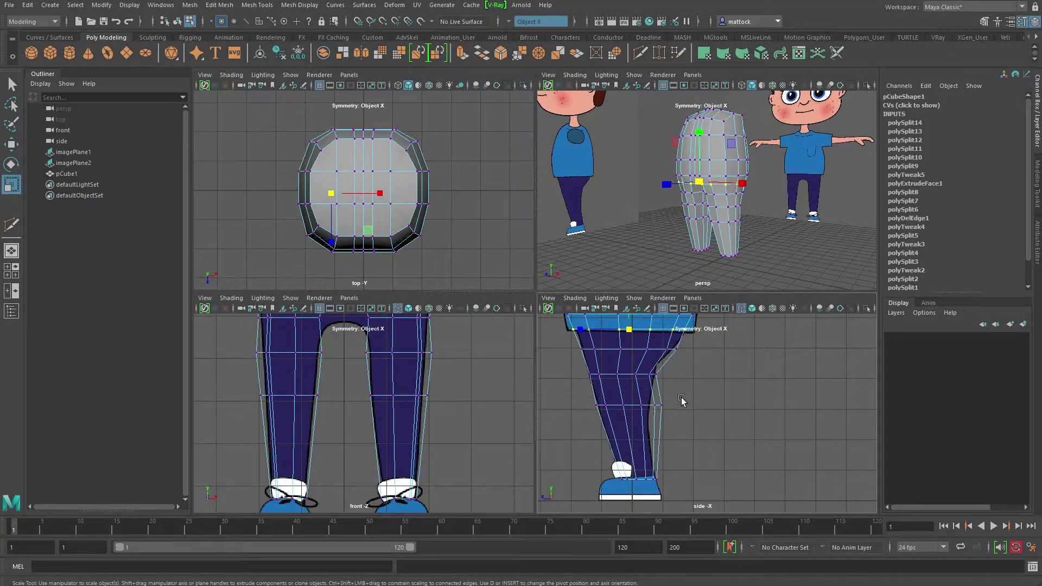
pyautogui.moveTo(652, 418); pyautogui.dragTo(669, 398)
pyautogui.keyDown('alt'); pyautogui.moveTo(655, 213); pyautogui.dragTo(760, 219, button='right'); pyautogui.keyUp('alt')
pyautogui.keyDown('alt'); pyautogui.moveTo(760, 218); pyautogui.dragTo(716, 227); pyautogui.keyUp('alt')
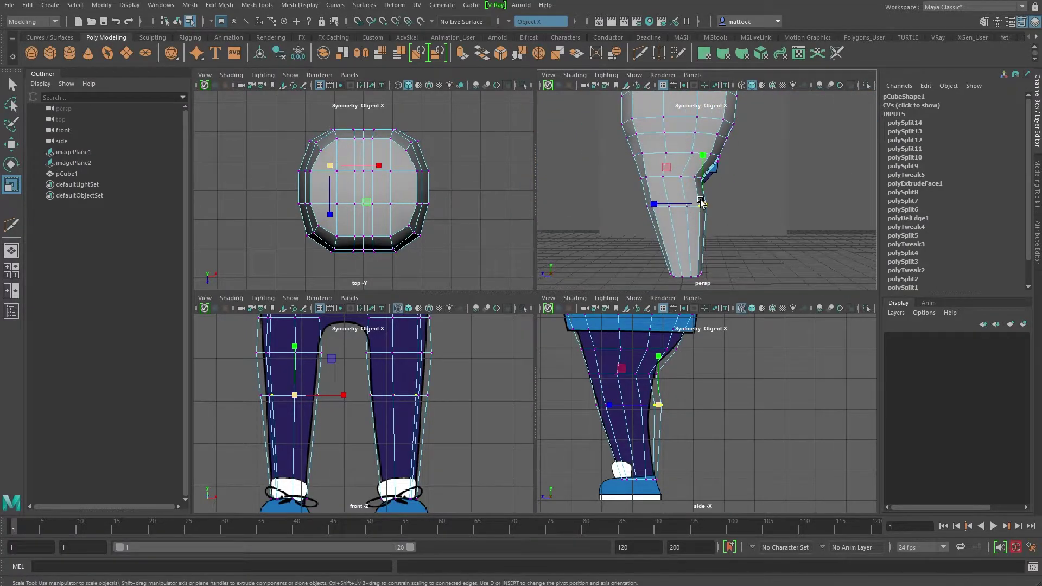
pyautogui.press('w')
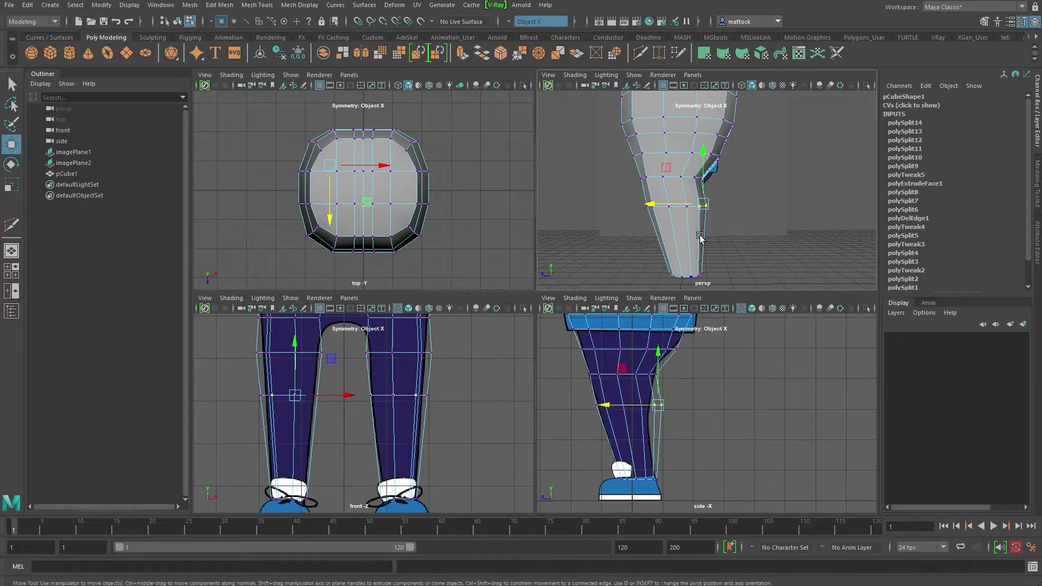
pyautogui.moveTo(607, 403); pyautogui.dragTo(601, 404)
pyautogui.moveTo(691, 399); pyautogui.dragTo(602, 407)
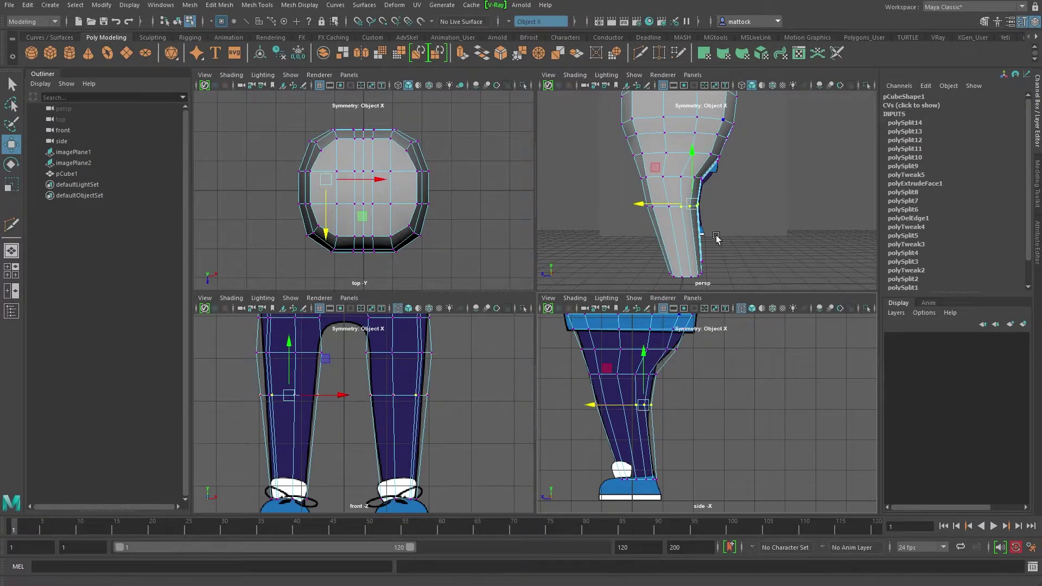
# - Insert an edge loop around both lower legs, just above the ankles, with the Multi-Cut tool
pyautogui.click(639, 53)
pyautogui.keyDown('ctrl'); pyautogui.click(650, 441); pyautogui.keyUp('ctrl')
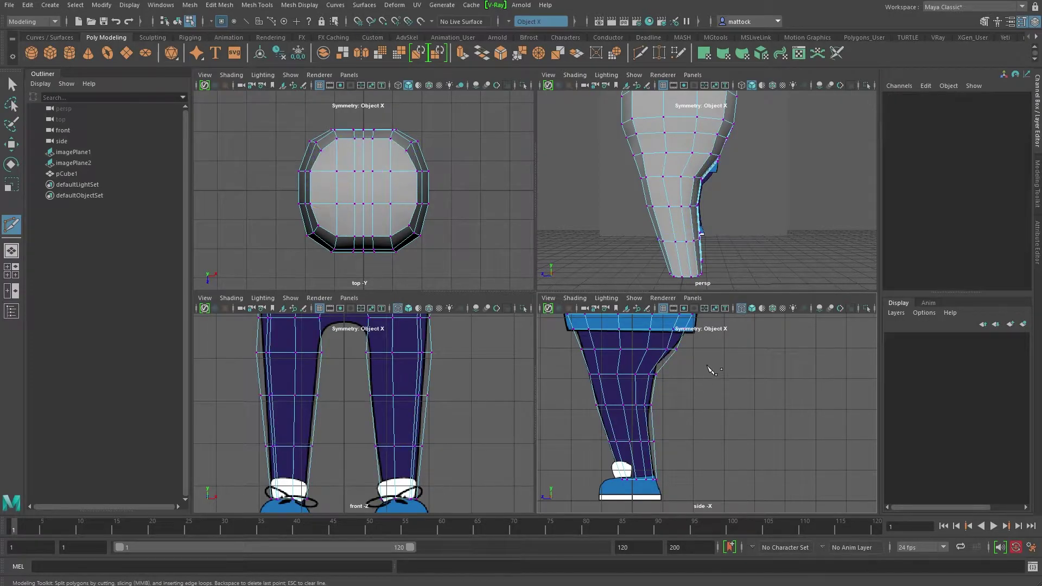
pyautogui.click(11, 85)
# - Maximize the front view and move the outer vertices of the upper-thigh loop inward toward the trouser outline
pyautogui.scroll(3, 640, 434)
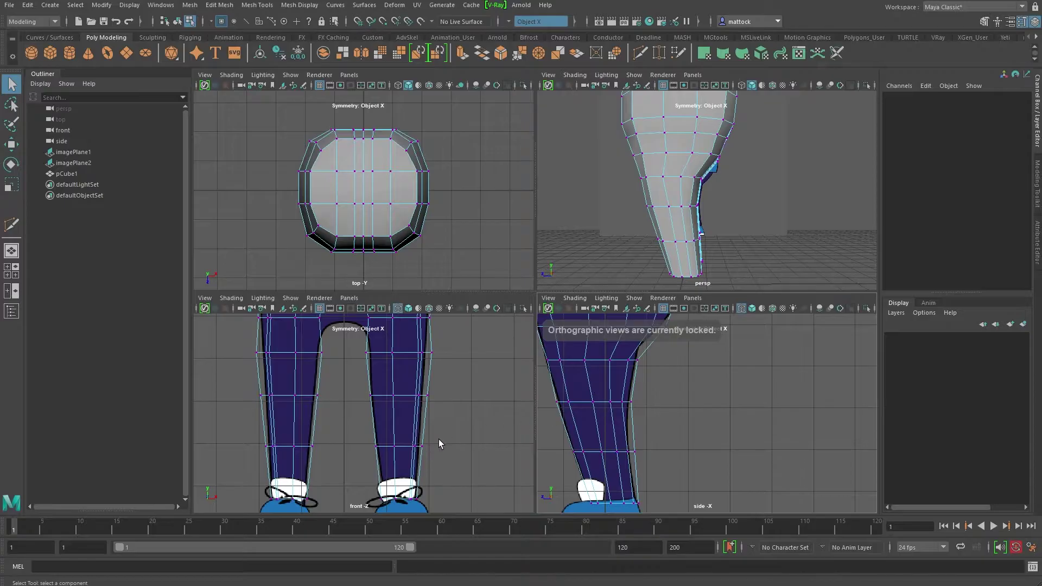
pyautogui.keyDown('alt'); pyautogui.moveTo(402, 393); pyautogui.dragTo(405, 398, button='middle'); pyautogui.keyUp('alt')
pyautogui.press('space')
pyautogui.scroll(-5, 532, 353)
pyautogui.keyDown('alt'); pyautogui.moveTo(526, 316); pyautogui.dragTo(505, 383, button='middle'); pyautogui.keyUp('alt')
pyautogui.scroll(3, 516, 326)
pyautogui.keyDown('alt'); pyautogui.moveTo(475, 285); pyautogui.dragTo(445, 327, button='middle'); pyautogui.keyUp('alt')
pyautogui.scroll(2, 464, 331)
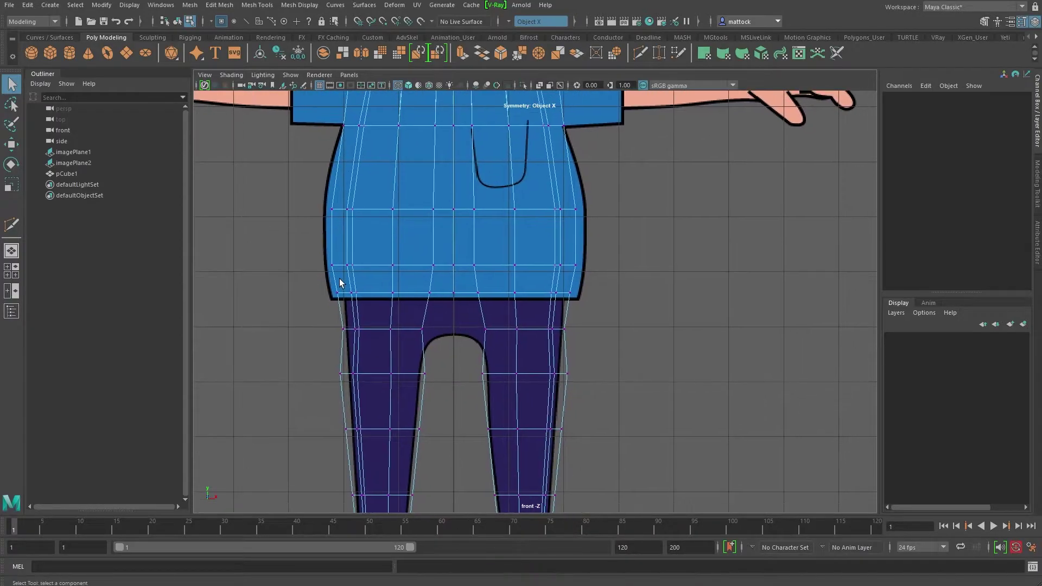
pyautogui.click(485, 371)
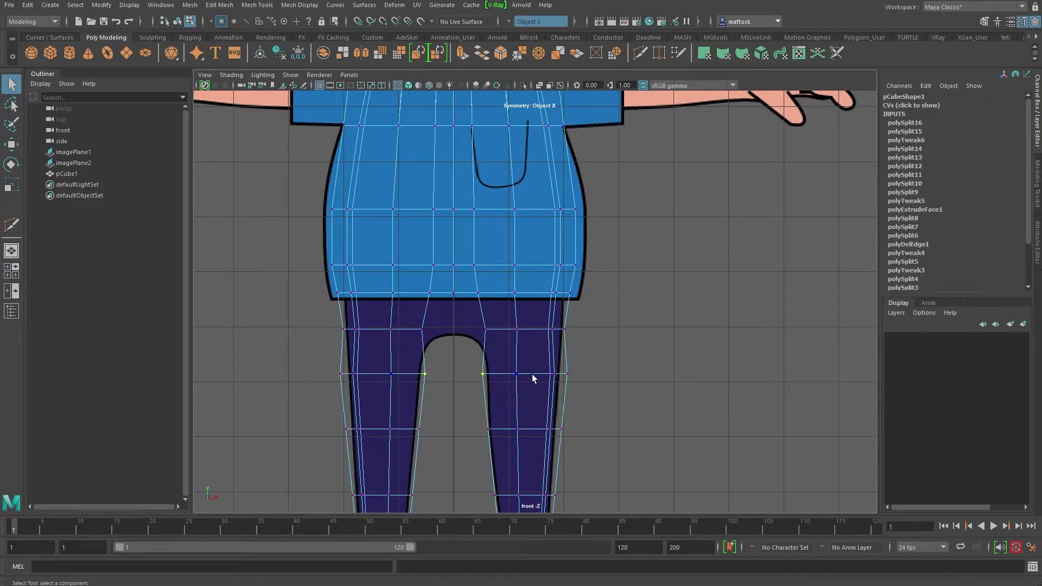
pyautogui.press('w')
pyautogui.moveTo(532, 373)
pyautogui.mouseDown()
pyautogui.moveTo(553, 384)
pyautogui.moveTo(543, 387)
pyautogui.mouseUp()
pyautogui.moveTo(607, 375); pyautogui.dragTo(593, 376)
# - Move the outer vertices of the knee and lower-leg loops inward to the trouser outline in the front view
pyautogui.keyDown('alt'); pyautogui.moveTo(556, 428); pyautogui.dragTo(551, 346, button='middle'); pyautogui.keyUp('alt')
pyautogui.moveTo(584, 338)
pyautogui.mouseDown()
pyautogui.moveTo(559, 348)
pyautogui.moveTo(584, 350)
pyautogui.mouseUp()
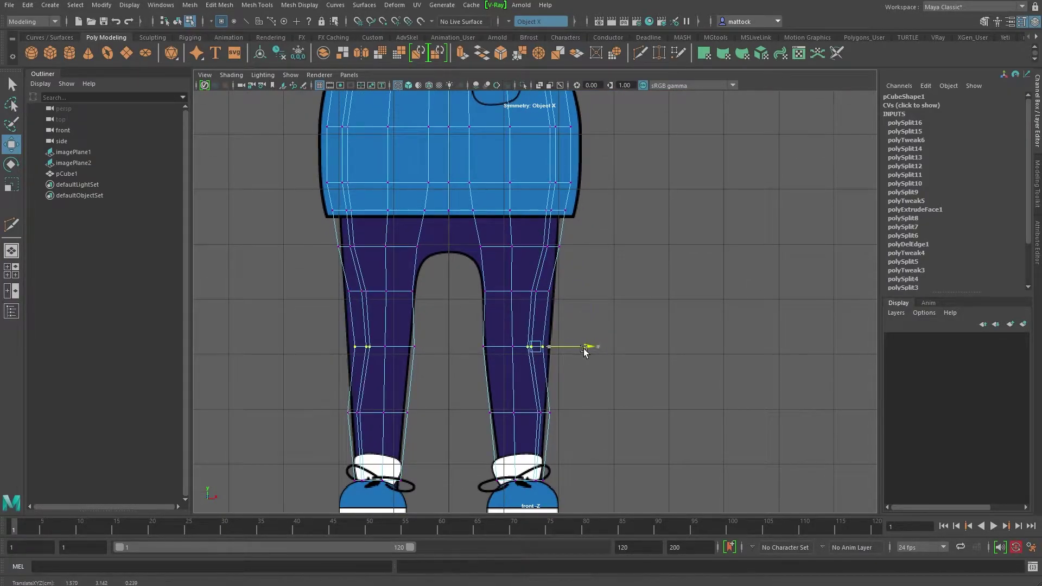
pyautogui.moveTo(562, 403); pyautogui.dragTo(531, 430)
pyautogui.moveTo(587, 413); pyautogui.dragTo(574, 417)
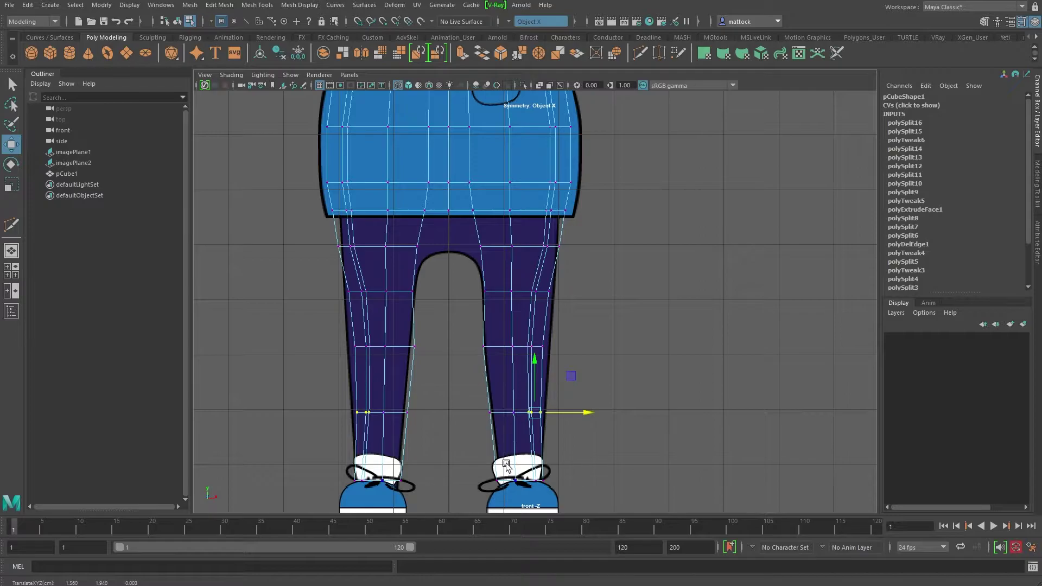
# - Move the inner-leg vertices of the thigh, knee and lower-leg loops outward to match the trouser inseam
pyautogui.moveTo(472, 336); pyautogui.dragTo(544, 346)
pyautogui.moveTo(475, 281); pyautogui.dragTo(540, 294)
pyautogui.moveTo(582, 237)
pyautogui.mouseDown()
pyautogui.moveTo(535, 269)
pyautogui.moveTo(581, 247)
pyautogui.mouseUp()
pyautogui.moveTo(474, 401); pyautogui.dragTo(528, 412)
pyautogui.keyDown('alt'); pyautogui.moveTo(522, 458); pyautogui.dragTo(508, 426, button='middle'); pyautogui.keyUp('alt')
pyautogui.moveTo(463, 437); pyautogui.dragTo(493, 453)
# - Select the leg-bottom vertices for scaling, and shift the knee-level vertex loops slightly outward in the front view
pyautogui.press('r')
pyautogui.scroll(-3, 448, 341)
pyautogui.scroll(3, 395, 343)
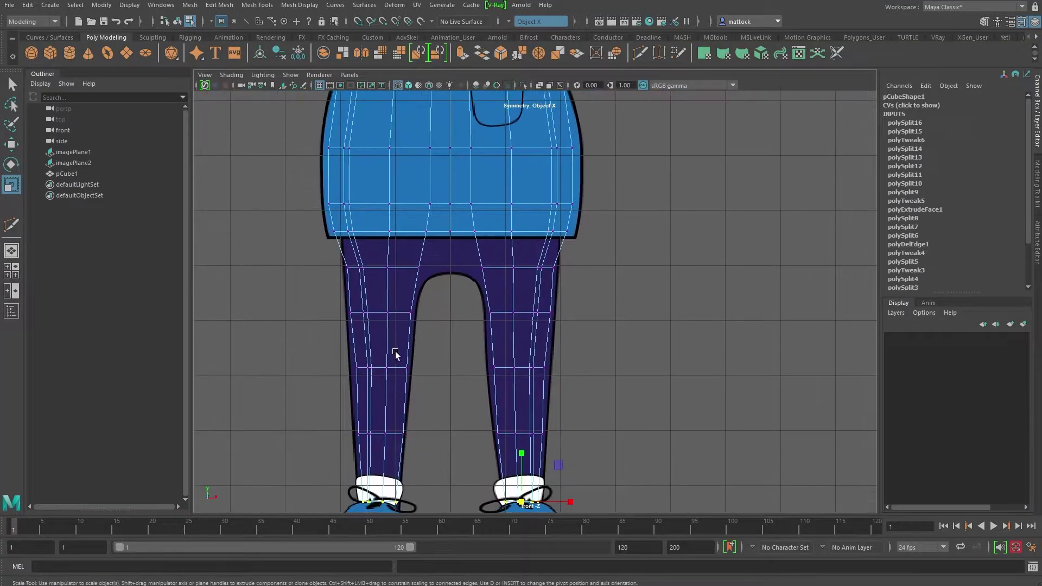
pyautogui.press('w')
pyautogui.keyDown('alt'); pyautogui.moveTo(427, 369); pyautogui.dragTo(427, 419, button='middle'); pyautogui.keyUp('alt')
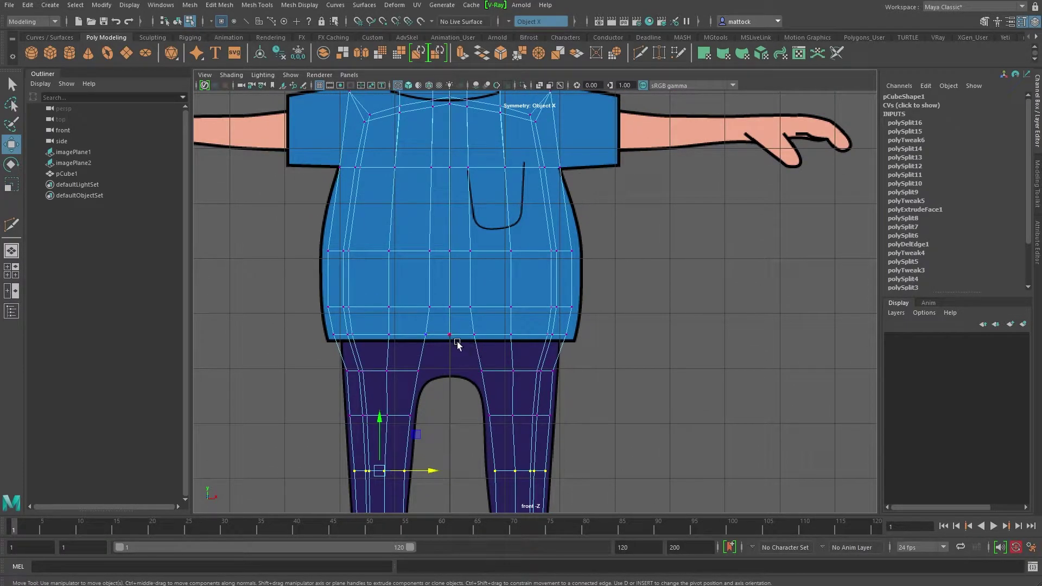
# - Lower the two vertices flanking the crotch centre to just below the shirt hem in the front view
pyautogui.moveTo(424, 294); pyautogui.dragTo(422, 296)
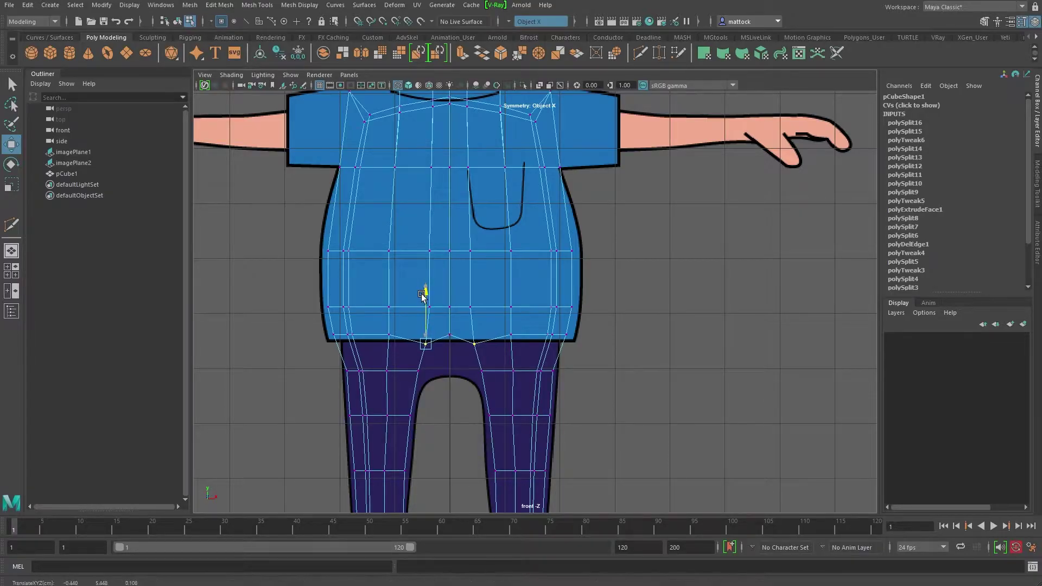
pyautogui.press('space')
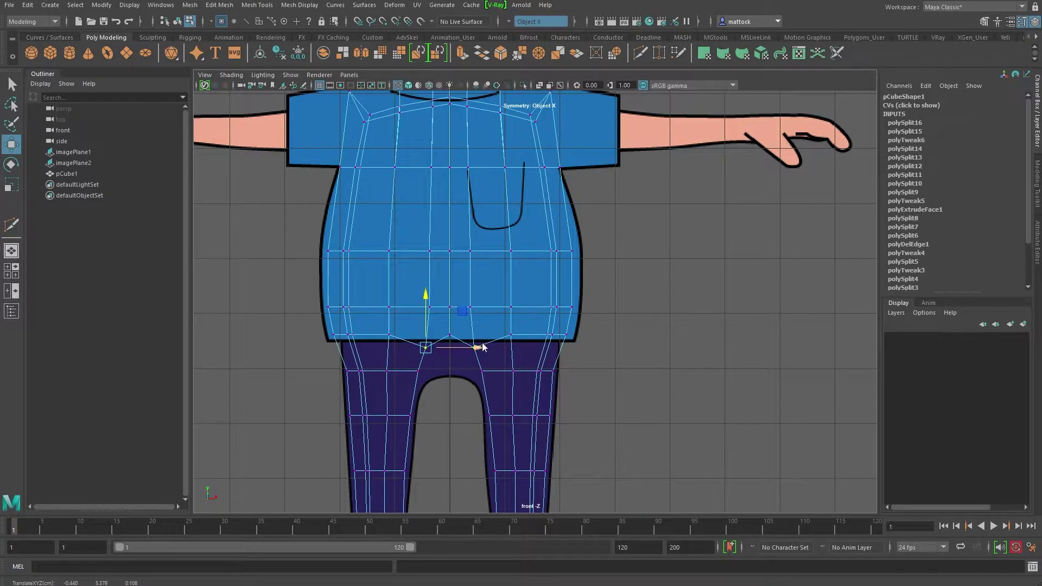
pyautogui.press('space')
# - Maximize the perspective view and switch the body mesh to edge selection, facing the inside of the legs
pyautogui.keyDown('alt'); pyautogui.moveTo(670, 246); pyautogui.dragTo(543, 261); pyautogui.keyUp('alt')
pyautogui.moveTo(567, 239); pyautogui.dragTo(628, 221, button='right')
pyautogui.click(682, 300)
pyautogui.keyDown('alt'); pyautogui.moveTo(682, 300); pyautogui.dragTo(554, 158); pyautogui.keyUp('alt')
pyautogui.click(605, 200)
pyautogui.rightClick(553, 230)
pyautogui.moveTo(553, 230); pyautogui.dragTo(551, 201, button='right')
pyautogui.keyDown('alt'); pyautogui.moveTo(550, 217); pyautogui.dragTo(519, 250); pyautogui.keyUp('alt')
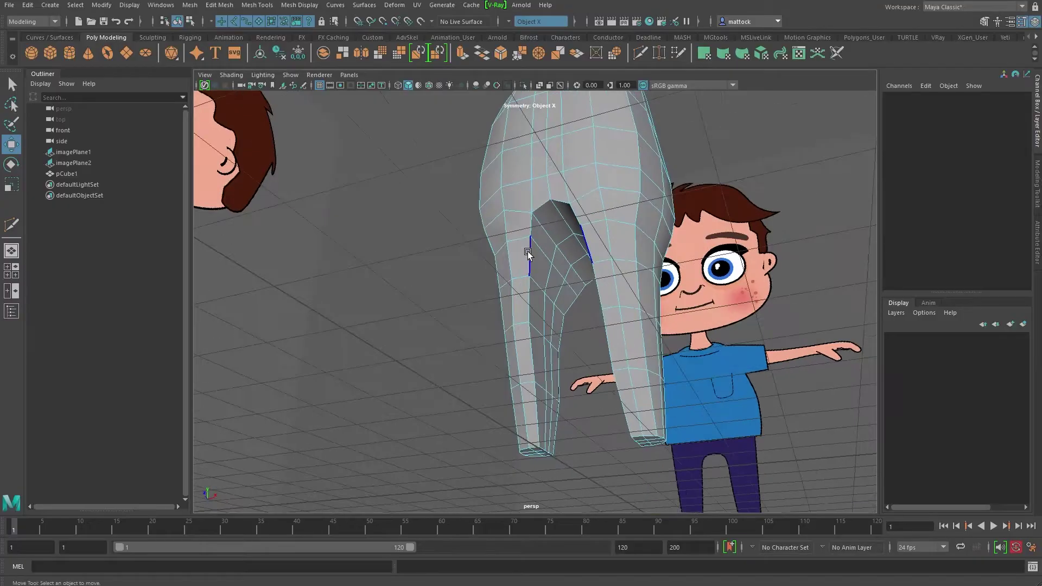
pyautogui.click(527, 250)
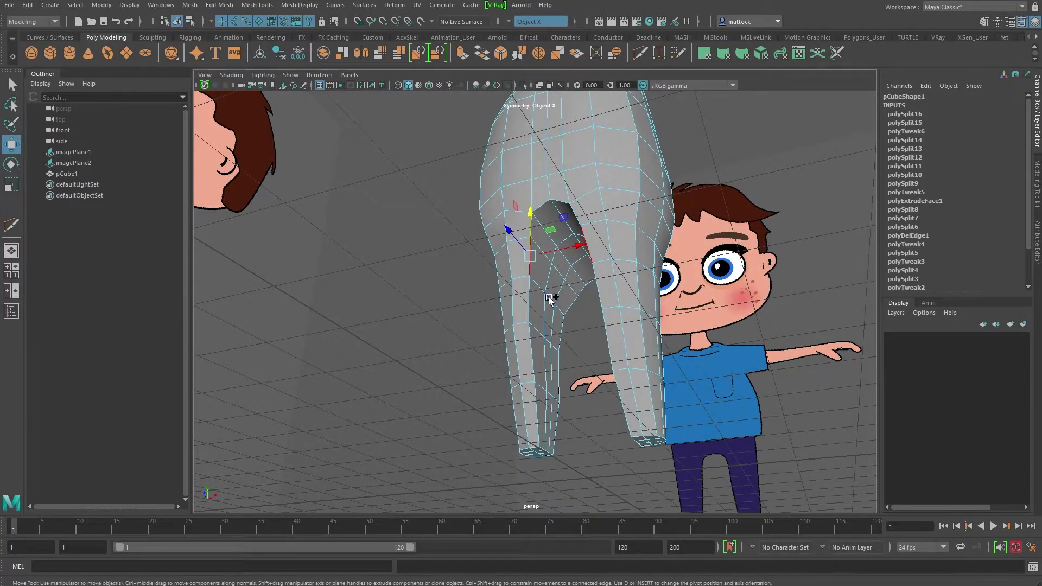
pyautogui.keyDown('shift'); pyautogui.click(528, 298); pyautogui.keyUp('shift')
pyautogui.keyDown('shift'); pyautogui.click(532, 343); pyautogui.keyUp('shift')
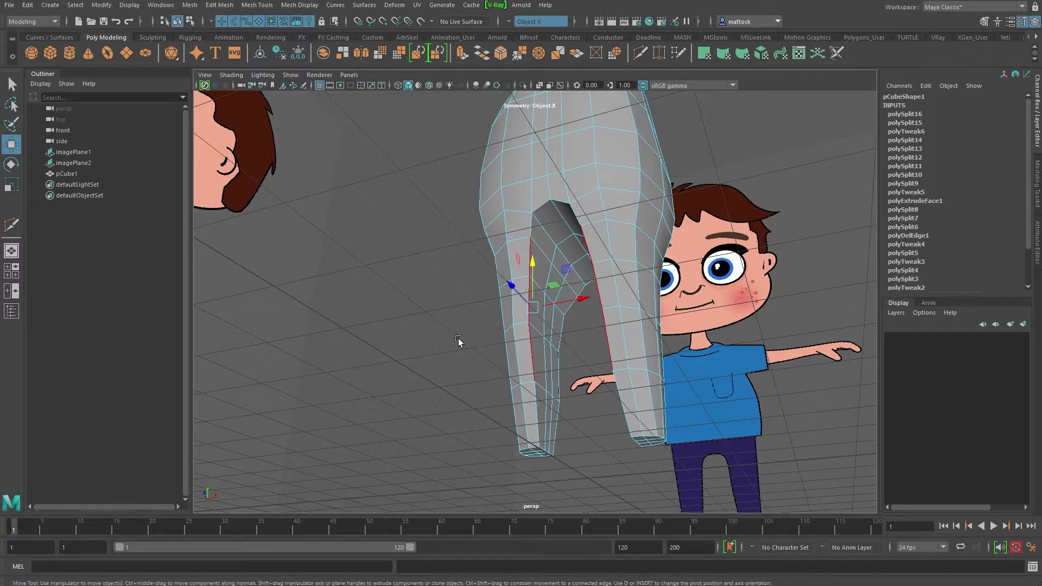
pyautogui.click(468, 341)
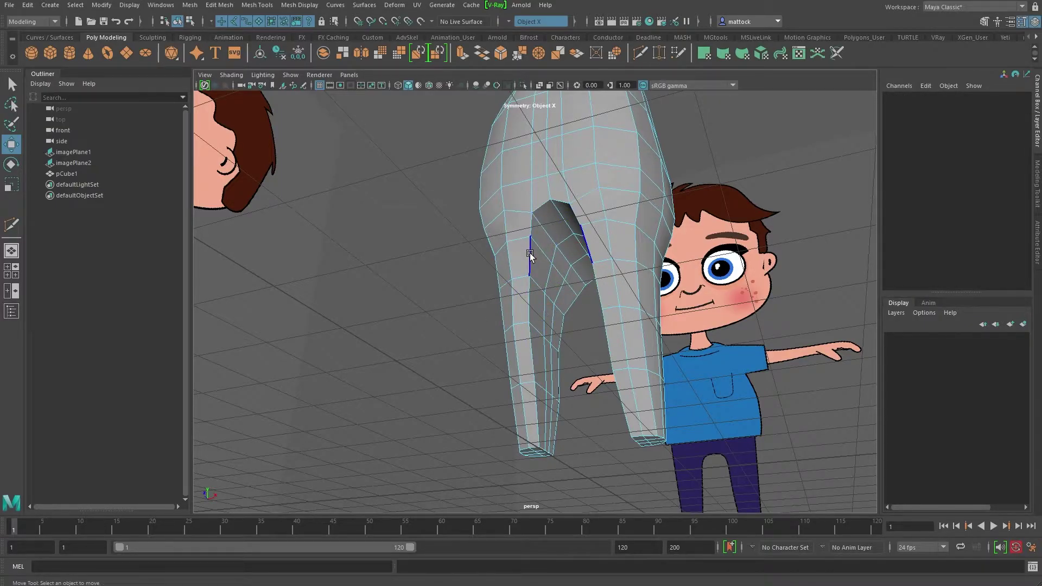
pyautogui.doubleClick(530, 253)
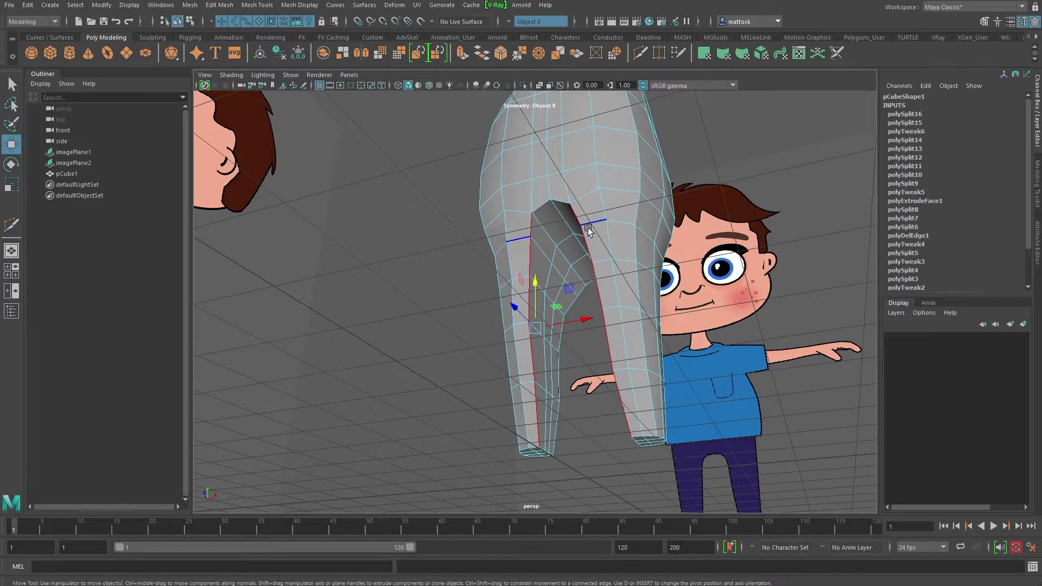
pyautogui.hotkey('ctrl', 'z')
pyautogui.click(421, 299)
# - Hide the grid in the perspective view around the legs
pyautogui.keyDown('alt'); pyautogui.moveTo(421, 299); pyautogui.dragTo(444, 191); pyautogui.keyUp('alt')
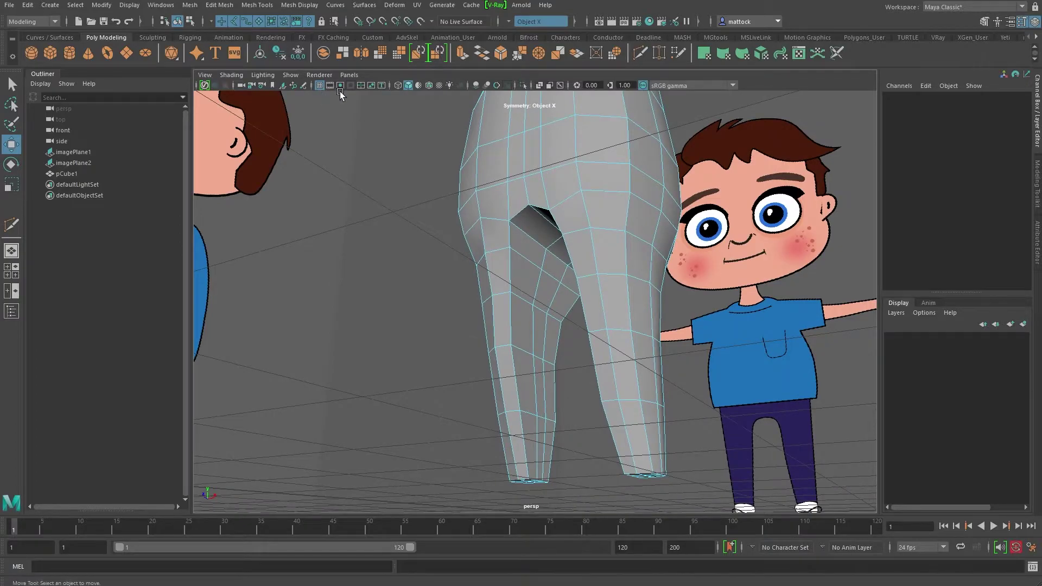
pyautogui.click(319, 86)
pyautogui.scroll(-2, 414, 232)
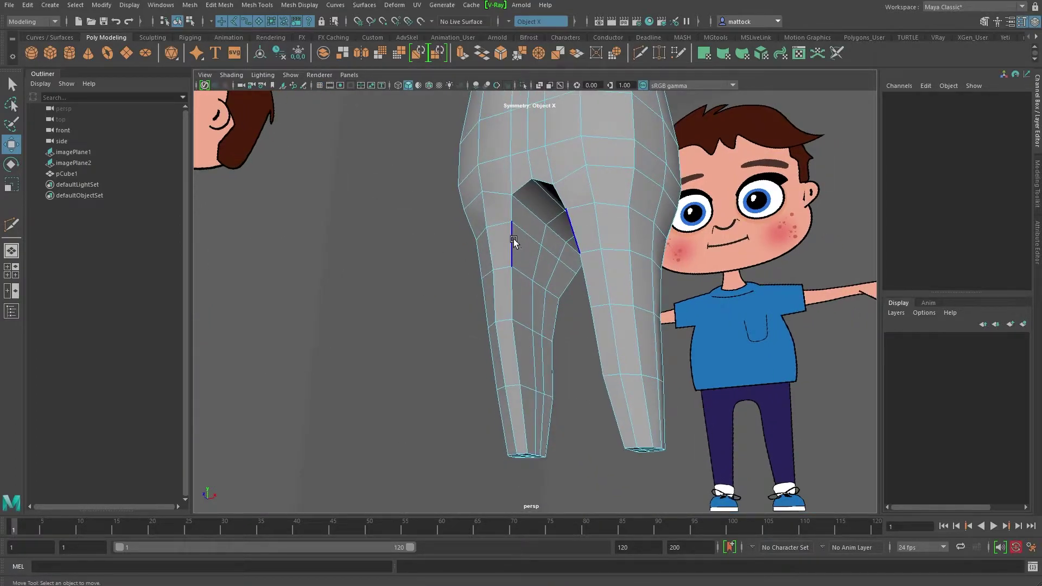
# - Select the vertical edge chain along the front inner side of both legs and shift it along the depth axis
pyautogui.click(514, 242)
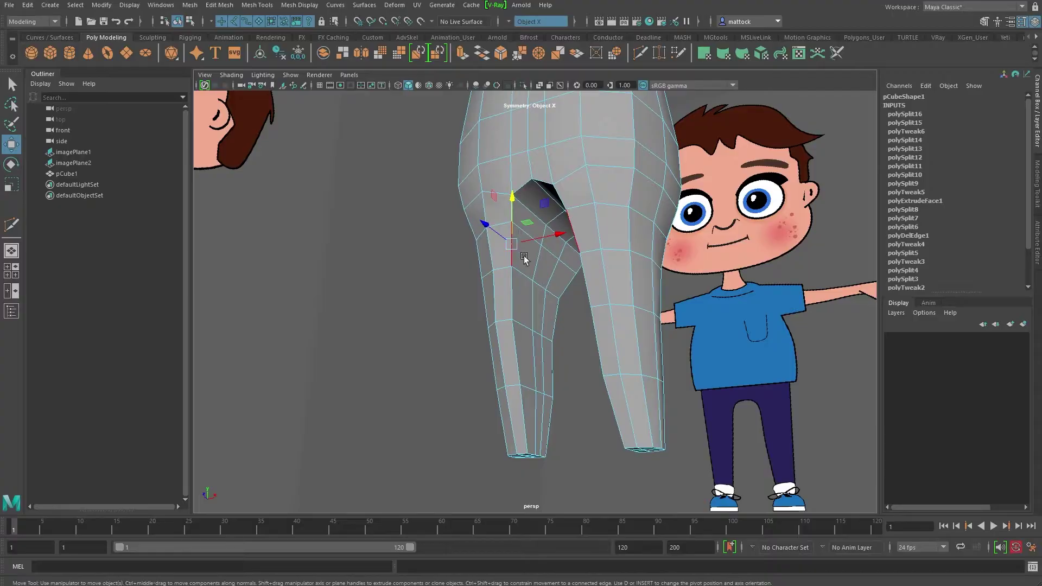
pyautogui.doubleClick(526, 417)
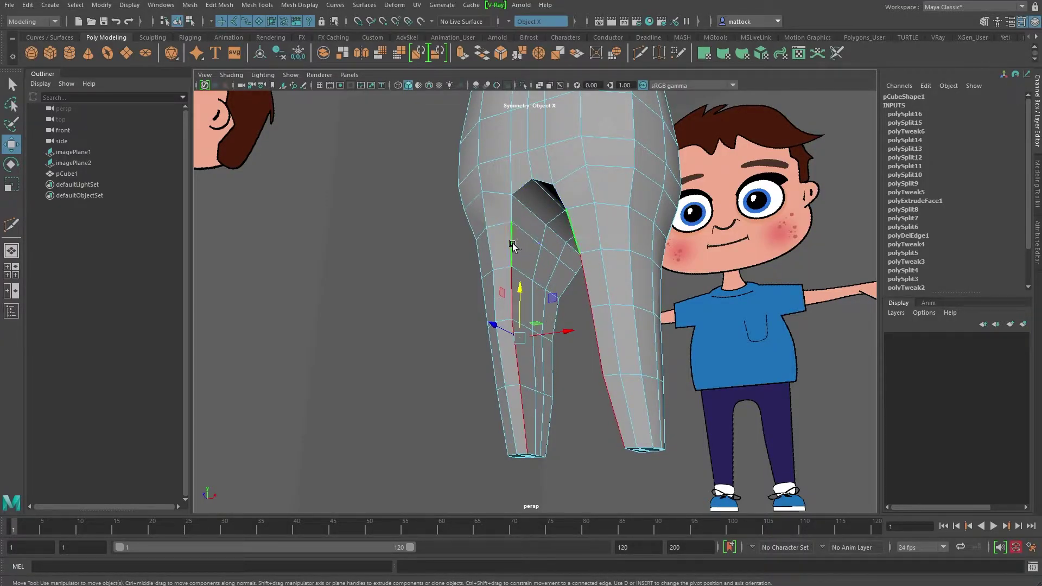
pyautogui.keyDown('alt'); pyautogui.moveTo(512, 245); pyautogui.dragTo(480, 274); pyautogui.keyUp('alt')
pyautogui.moveTo(411, 247)
pyautogui.mouseDown()
pyautogui.moveTo(423, 254)
pyautogui.moveTo(414, 248)
pyautogui.mouseUp()
pyautogui.keyDown('alt'); pyautogui.moveTo(434, 244); pyautogui.dragTo(341, 256); pyautogui.keyUp('alt')
pyautogui.keyDown('alt'); pyautogui.moveTo(464, 269); pyautogui.dragTo(449, 237); pyautogui.keyUp('alt')
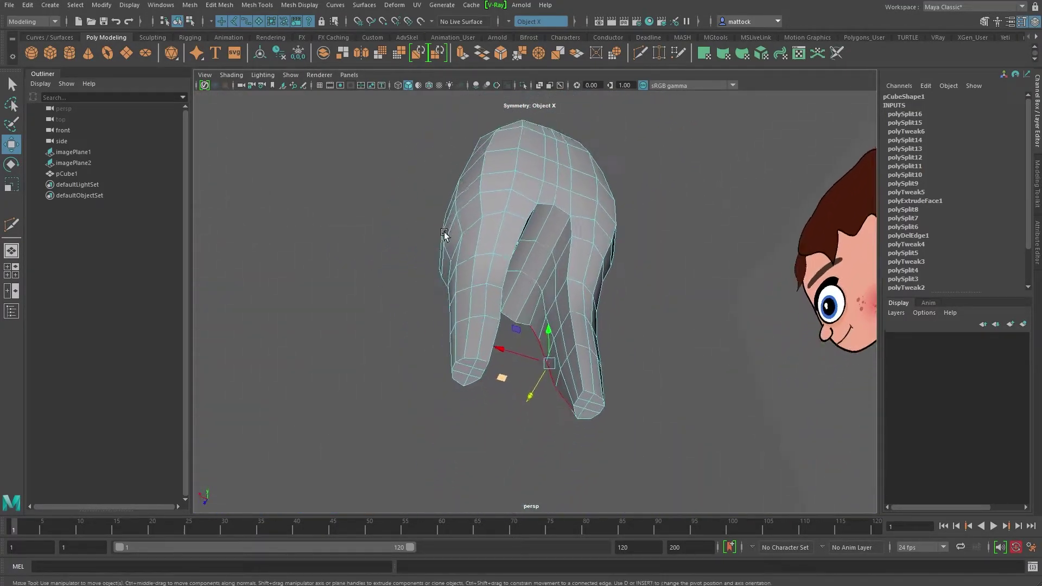
# - Select the vertical edge chain on the opposite inner side of both legs and adjust its position to round them
pyautogui.keyDown('alt'); pyautogui.moveTo(449, 237); pyautogui.dragTo(481, 249, button='right'); pyautogui.keyUp('alt')
pyautogui.keyDown('alt'); pyautogui.moveTo(481, 249); pyautogui.dragTo(474, 256); pyautogui.keyUp('alt')
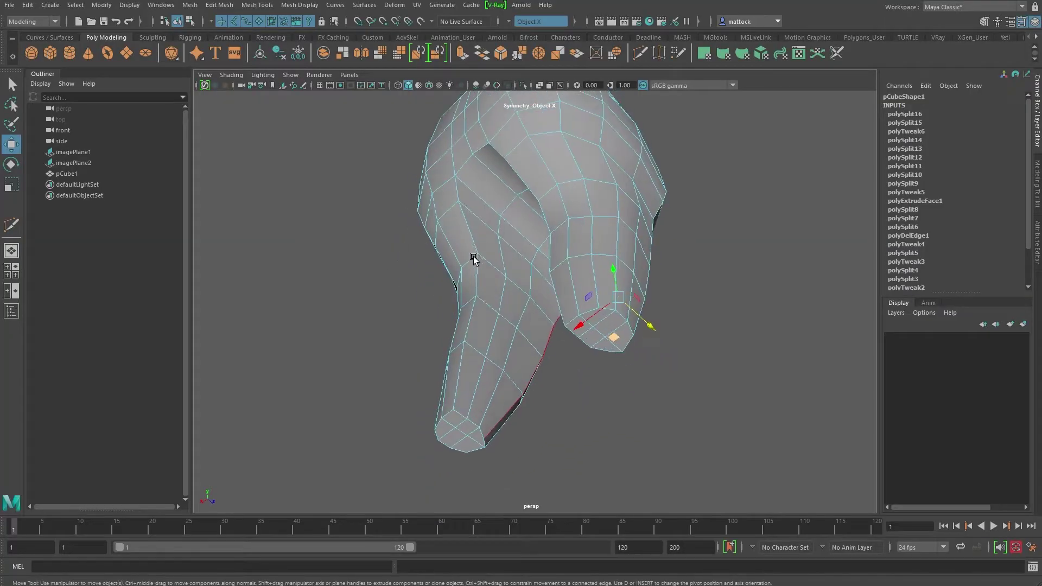
pyautogui.click(476, 267)
pyautogui.keyDown('shift'); pyautogui.doubleClick(454, 373); pyautogui.keyUp('shift')
pyautogui.keyDown('alt'); pyautogui.moveTo(506, 374); pyautogui.dragTo(521, 313); pyautogui.keyUp('alt')
pyautogui.moveTo(527, 286); pyautogui.dragTo(523, 309, button='right')
# - Select further edges along the inside of the legs and move them sideways to round the leg profile
pyautogui.click(511, 302)
pyautogui.keyDown('shift'); pyautogui.click(502, 326); pyautogui.keyUp('shift')
pyautogui.keyDown('shift'); pyautogui.click(491, 345); pyautogui.keyUp('shift')
pyautogui.keyDown('alt'); pyautogui.moveTo(523, 321); pyautogui.dragTo(554, 314); pyautogui.keyUp('alt')
pyautogui.moveTo(459, 308); pyautogui.dragTo(466, 309)
pyautogui.keyDown('alt'); pyautogui.moveTo(535, 298); pyautogui.dragTo(712, 287); pyautogui.keyUp('alt')
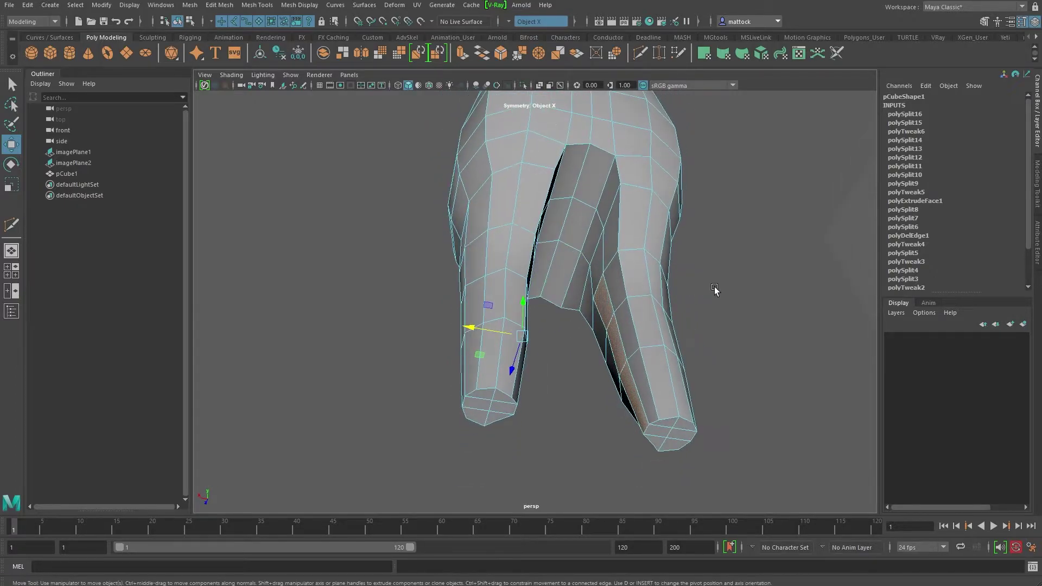
# - Check the inner legs from several angles and nudge one more edge to even out their shape
pyautogui.keyDown('alt'); pyautogui.moveTo(651, 277); pyautogui.dragTo(603, 342); pyautogui.keyUp('alt')
pyautogui.keyDown('alt'); pyautogui.moveTo(605, 244); pyautogui.dragTo(586, 321, button='middle'); pyautogui.keyUp('alt')
pyautogui.keyDown('alt'); pyautogui.moveTo(580, 260); pyautogui.dragTo(567, 301); pyautogui.keyUp('alt')
pyautogui.click(589, 273)
pyautogui.moveTo(580, 220); pyautogui.dragTo(581, 224)
pyautogui.keyDown('alt'); pyautogui.moveTo(559, 308); pyautogui.dragTo(574, 326); pyautogui.keyUp('alt')
pyautogui.moveTo(588, 277); pyautogui.dragTo(611, 260, button='right')
pyautogui.keyDown('alt'); pyautogui.moveTo(692, 301); pyautogui.dragTo(603, 242); pyautogui.keyUp('alt')
# - Turn on smooth mesh preview for the body and leave component selection
pyautogui.press('3')
pyautogui.click(766, 353)
pyautogui.keyDown('alt'); pyautogui.moveTo(570, 350); pyautogui.dragTo(527, 323); pyautogui.keyUp('alt')
# - Turn on shaded display in the front view and compare the smoothed body with the full reference
pyautogui.press('space')
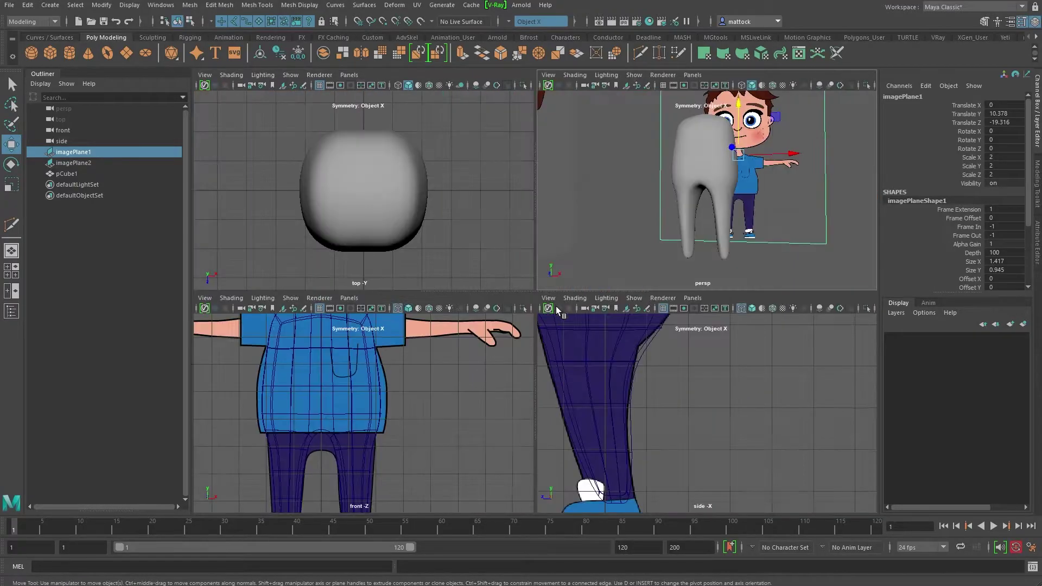
pyautogui.press('f')
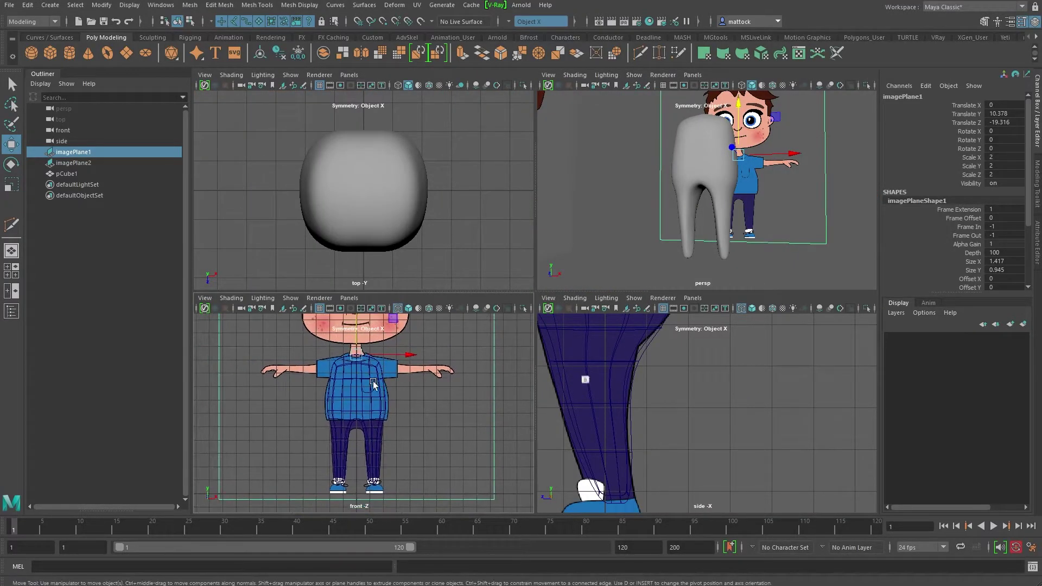
pyautogui.press('5')
pyautogui.press('space')
pyautogui.keyDown('alt'); pyautogui.moveTo(616, 320); pyautogui.dragTo(595, 303, button='right'); pyautogui.keyUp('alt')
pyautogui.keyDown('alt'); pyautogui.moveTo(596, 302); pyautogui.dragTo(539, 347, button='middle'); pyautogui.keyUp('alt')
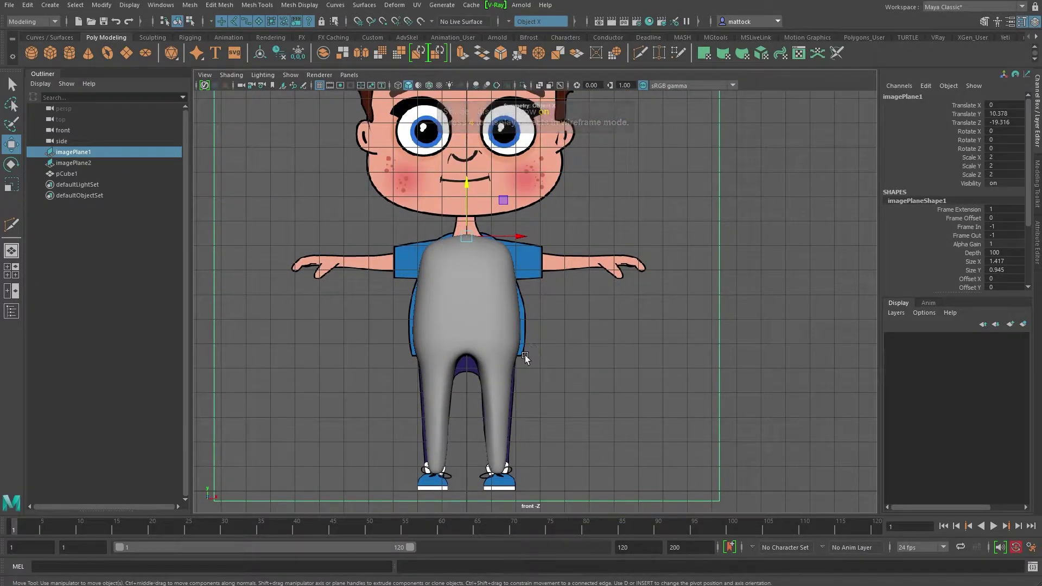
# - Turn on shaded display in the side view and compare the smoothed body with the side reference
pyautogui.press('space')
pyautogui.scroll(-3, 678, 396)
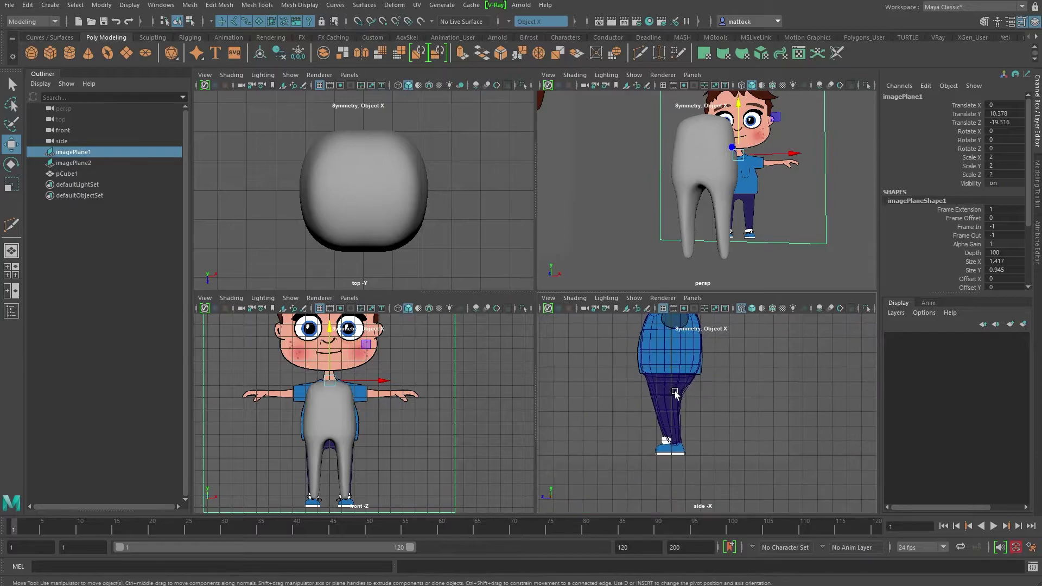
pyautogui.press('5')
pyautogui.scroll(3, 750, 408)
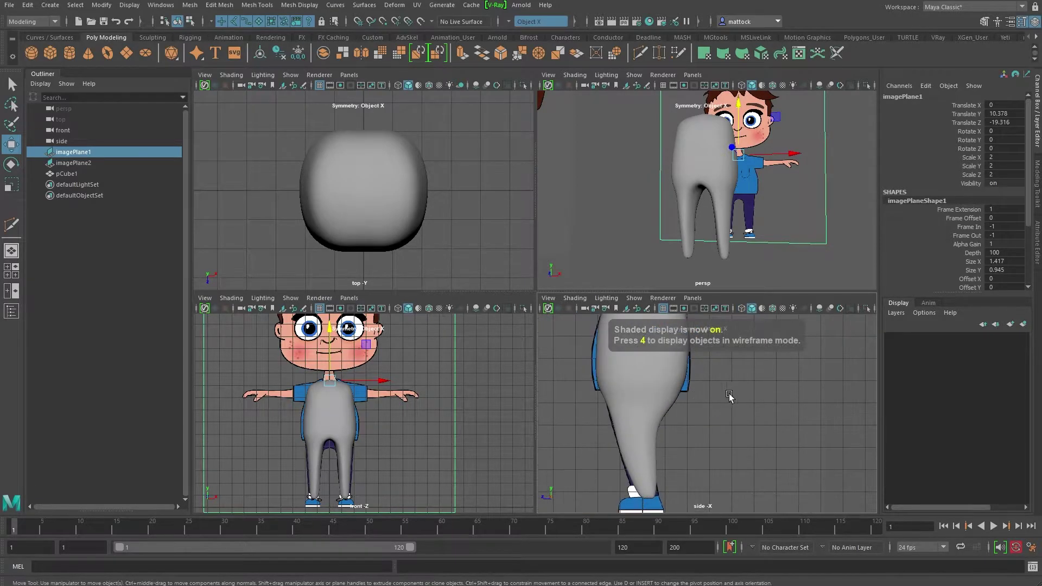
pyautogui.scroll(-2, 711, 408)
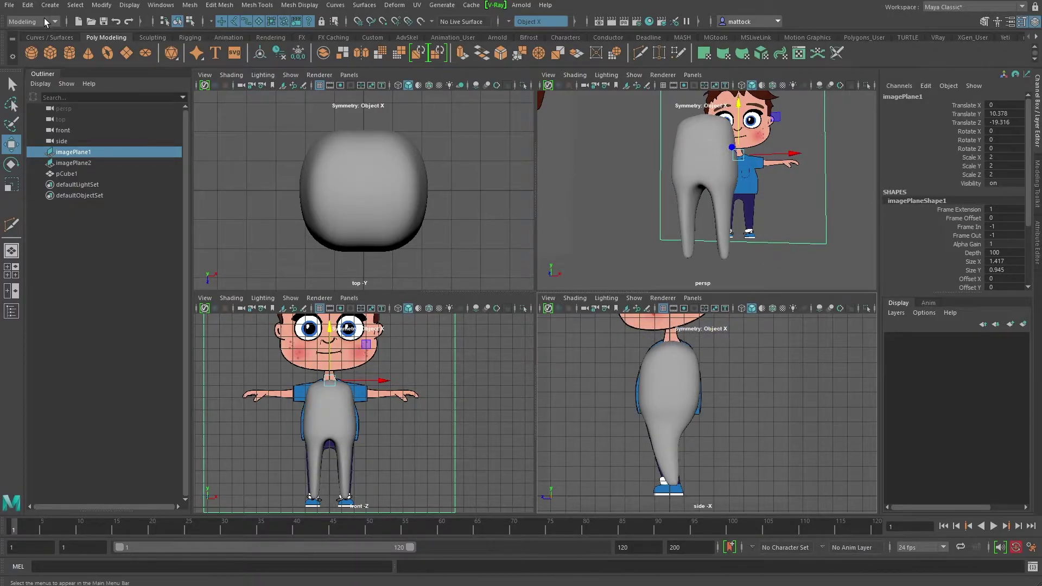
# - Start saving the scene under a new name in the characterModels/CartoonBoy folder
pyautogui.click(9, 5)
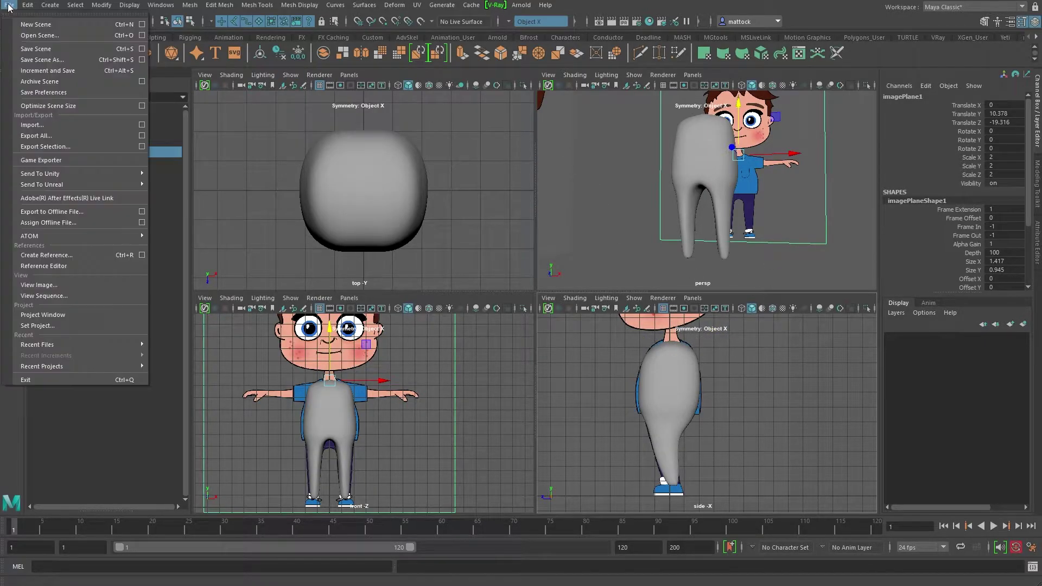
pyautogui.click(41, 61)
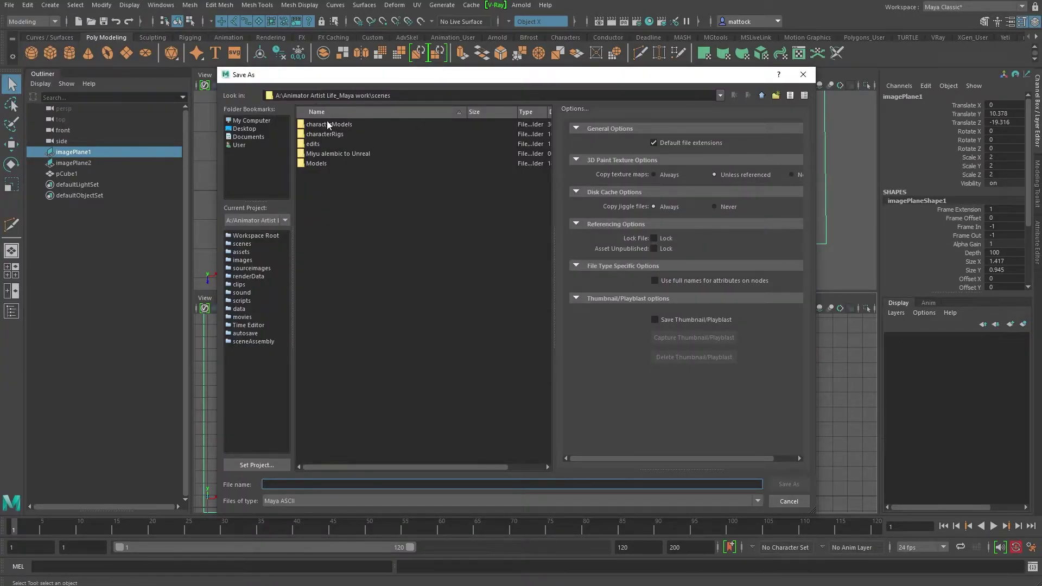
pyautogui.doubleClick(329, 124)
pyautogui.doubleClick(327, 125)
pyautogui.moveTo(405, 76); pyautogui.dragTo(420, 69)
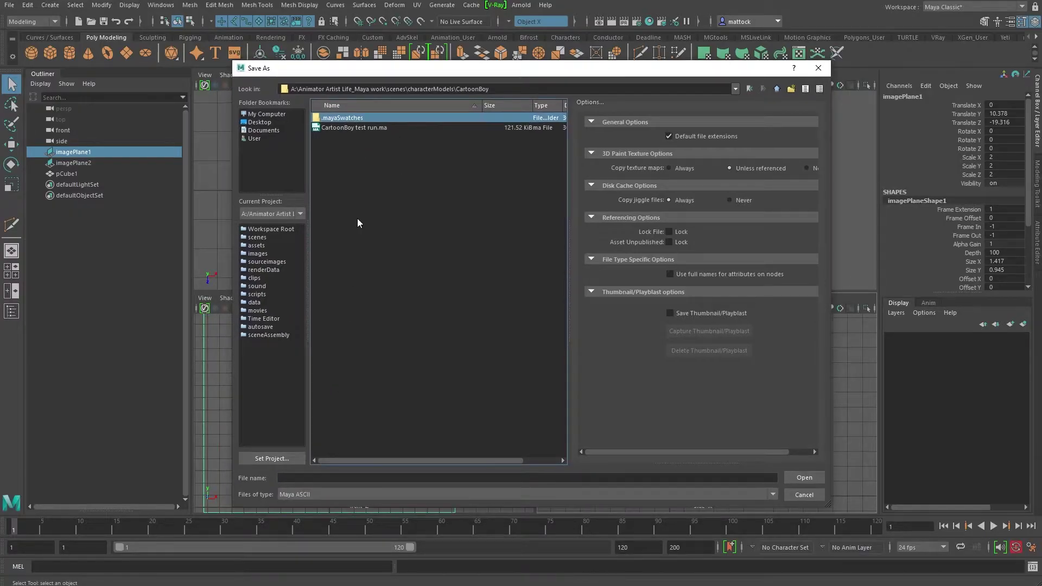
# - Name the file CartoonBoy_v01 and save it as Maya ASCII
pyautogui.click(337, 128)
pyautogui.click(313, 478)
pyautogui.moveTo(345, 478); pyautogui.dragTo(315, 480)
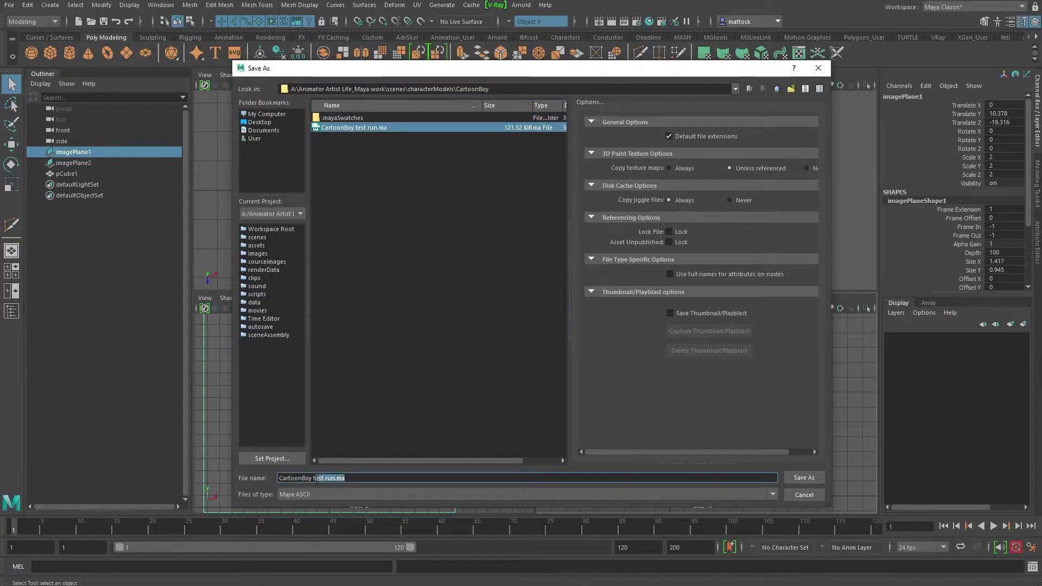
pyautogui.press('BackSpace')
pyautogui.write('_v01')
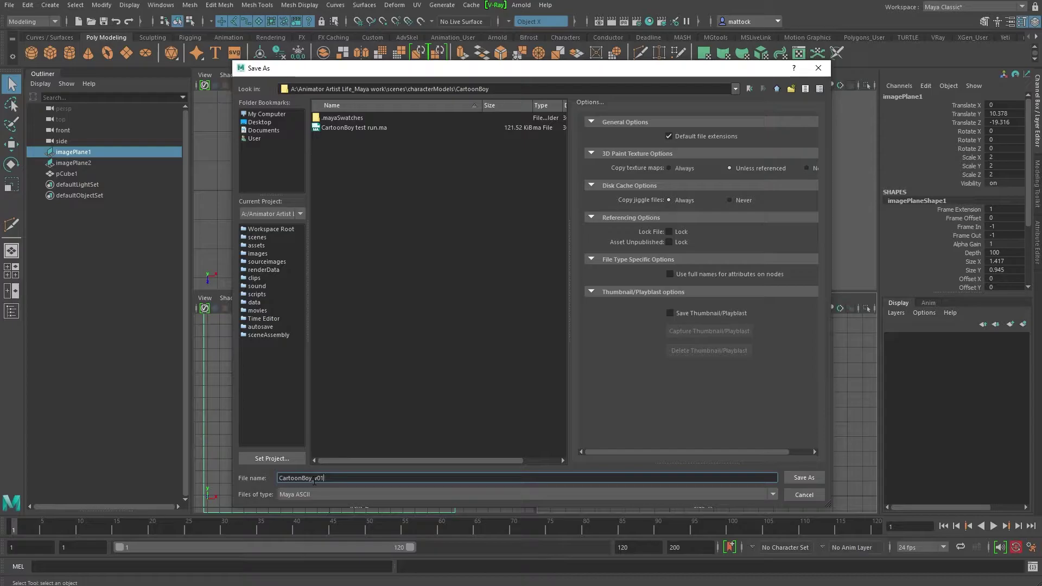
pyautogui.press('Return')
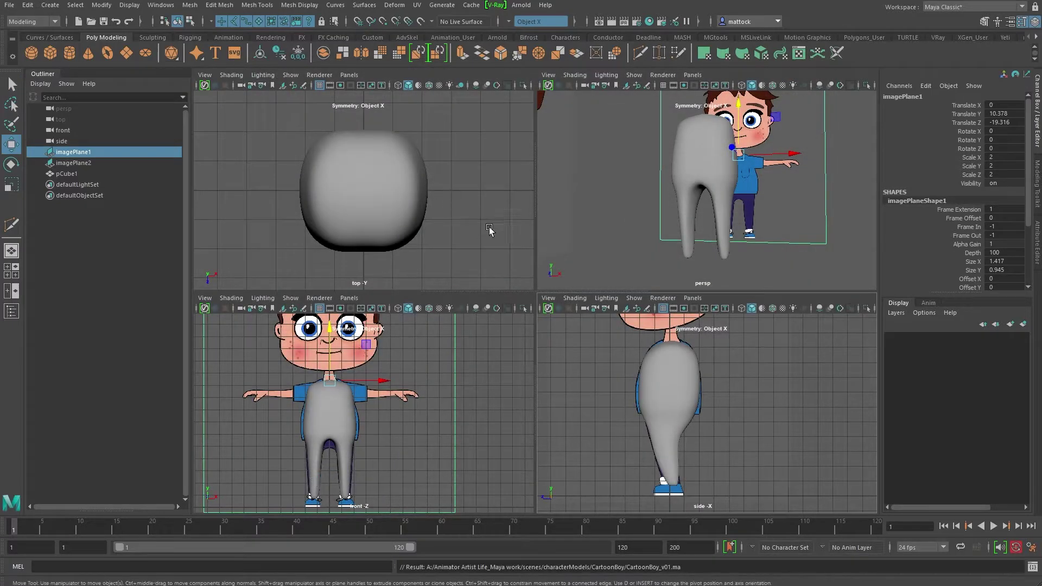
# - Maximize the front view and compare the body with the reference in both wireframe and shaded display
pyautogui.click(607, 221)
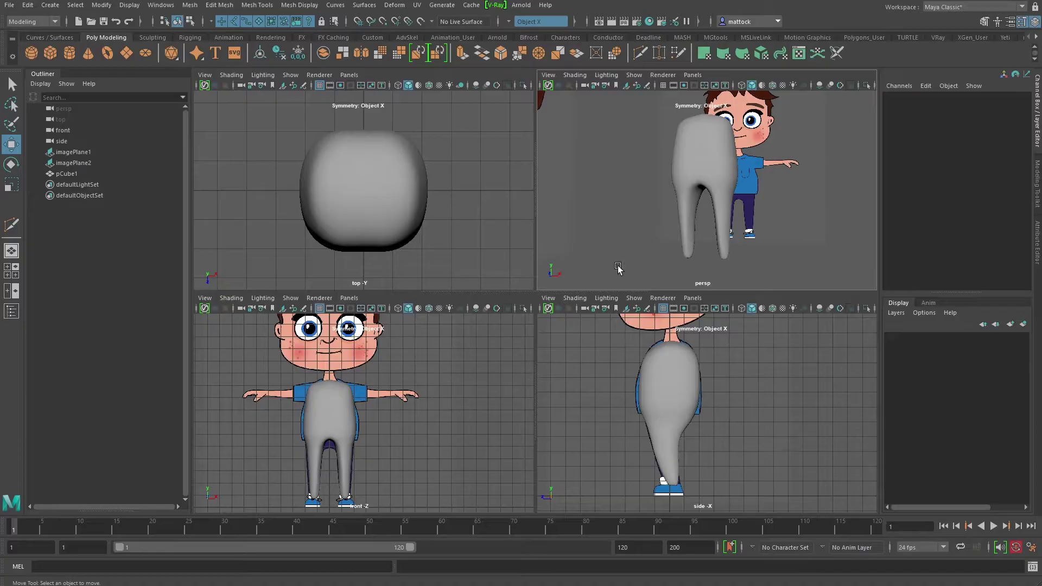
pyautogui.press('space')
pyautogui.scroll(4, 550, 344)
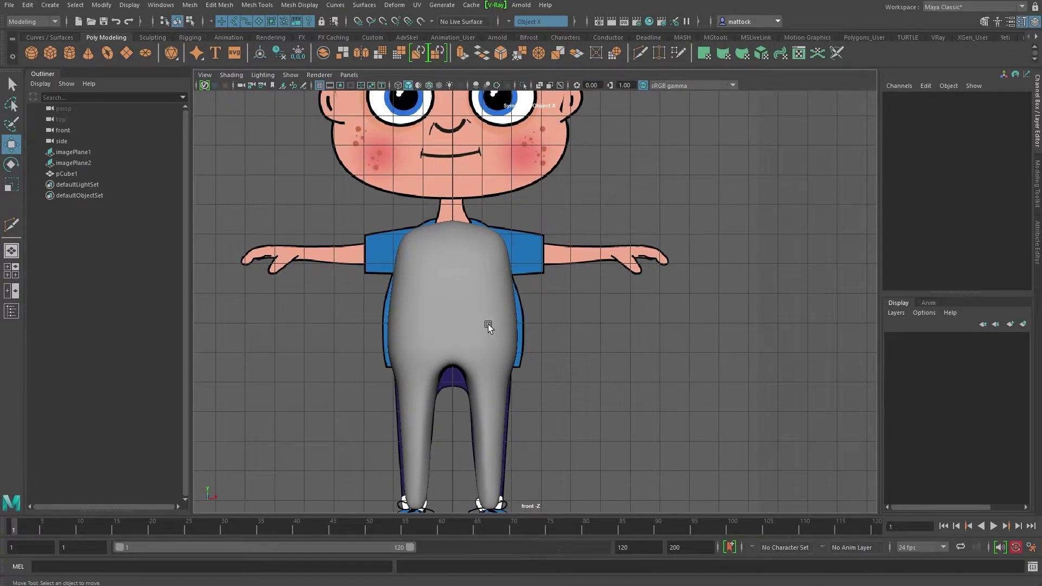
pyautogui.press('4')
pyautogui.scroll(-2, 485, 334)
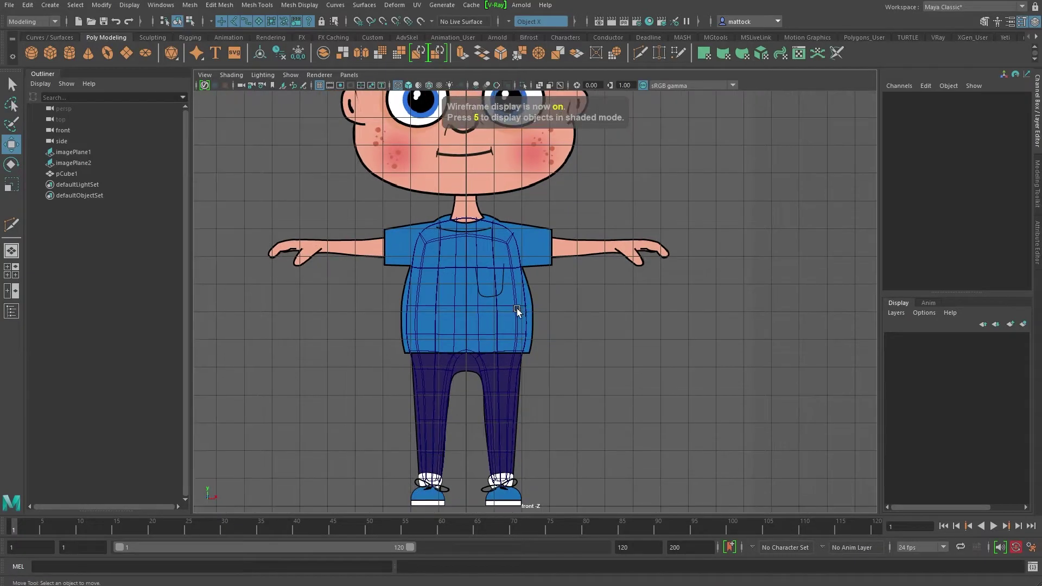
pyautogui.click(519, 311)
pyautogui.press('5')
pyautogui.click(459, 314)
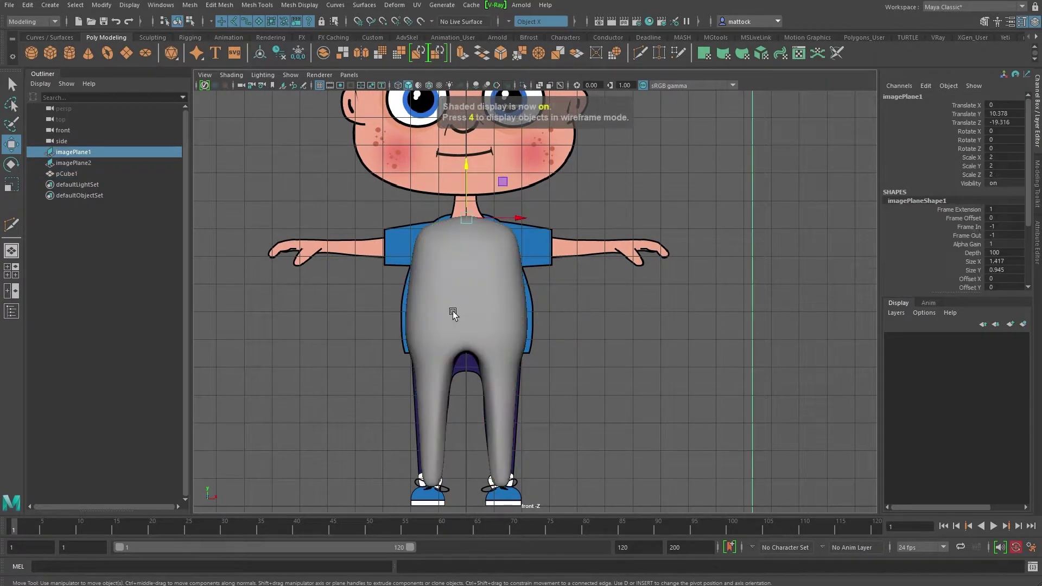
pyautogui.scroll(2, 516, 324)
pyautogui.scroll(-2, 599, 334)
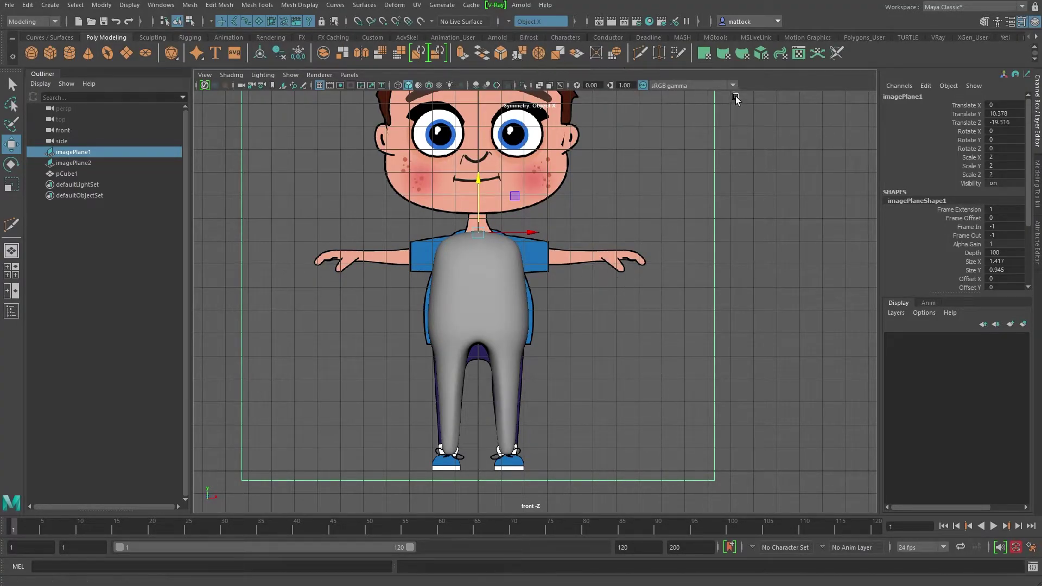
# - Open the Hypershade, arrange and enlarge its window, and list the Maya materials available for creation
pyautogui.click(650, 23)
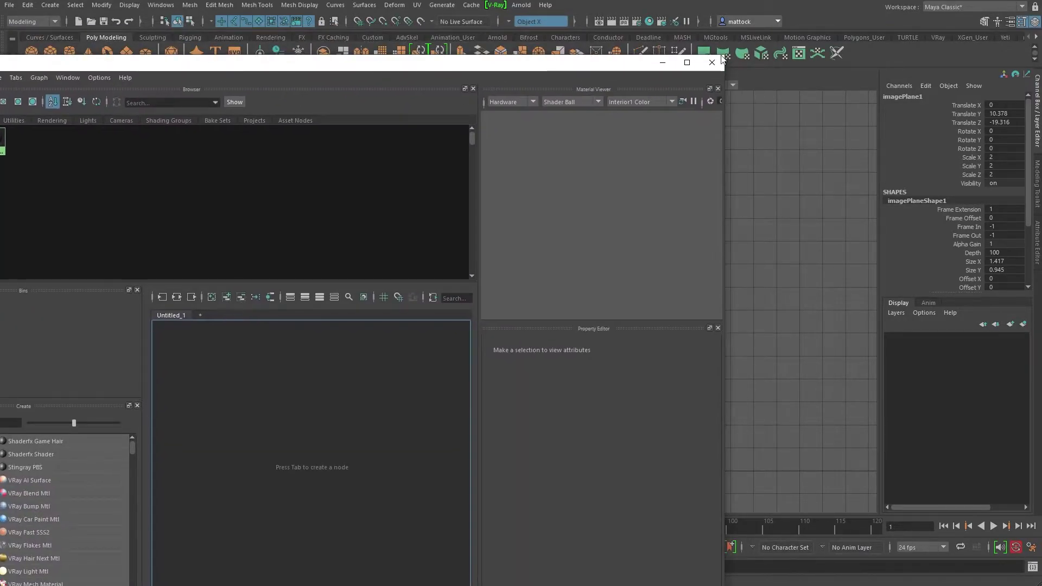
pyautogui.moveTo(728, 53); pyautogui.dragTo(569, 247)
pyautogui.moveTo(425, 254); pyautogui.dragTo(509, 122)
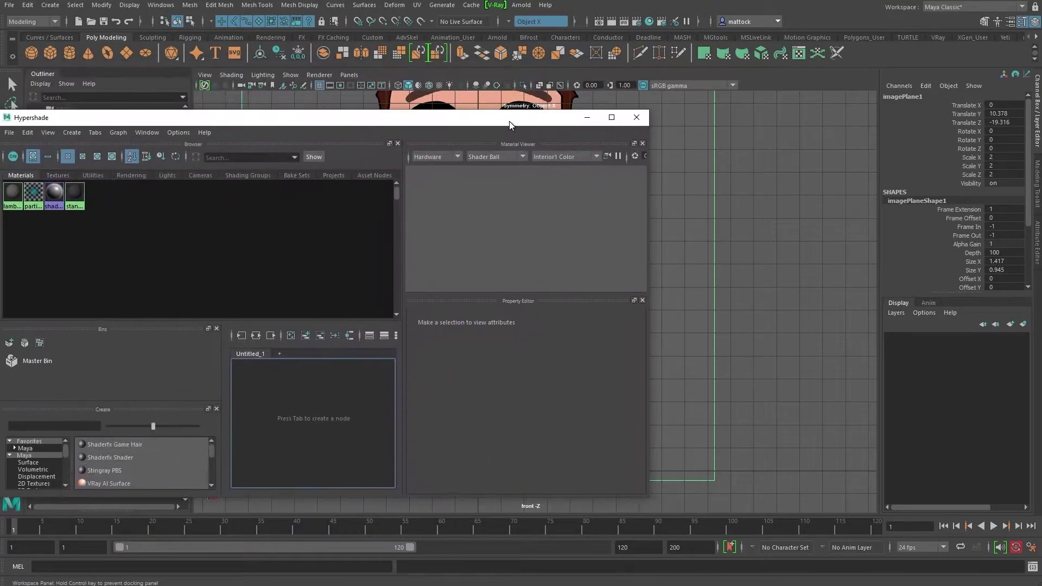
pyautogui.moveTo(381, 128); pyautogui.dragTo(437, 105)
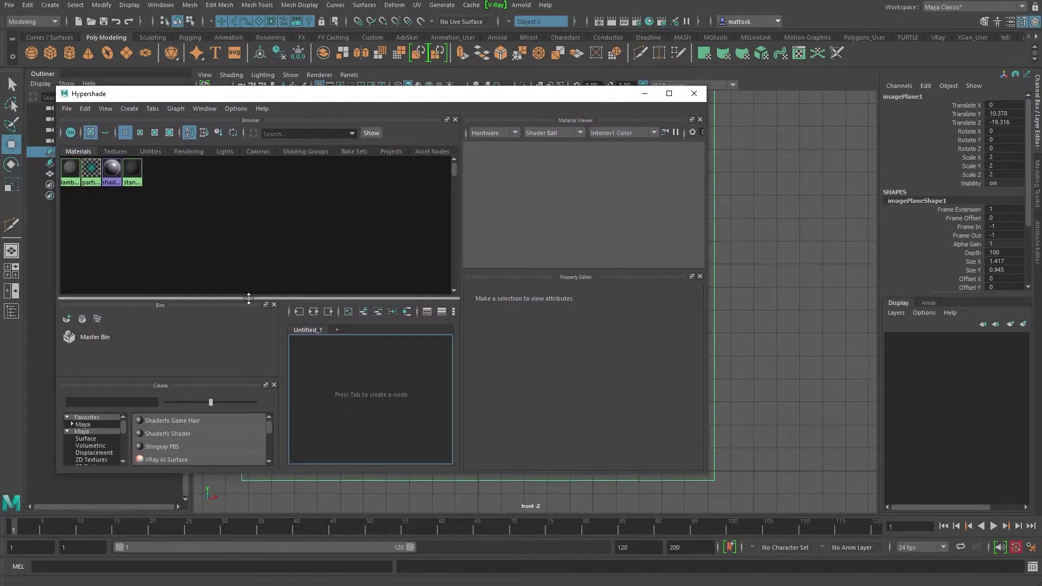
pyautogui.moveTo(251, 298); pyautogui.dragTo(248, 240)
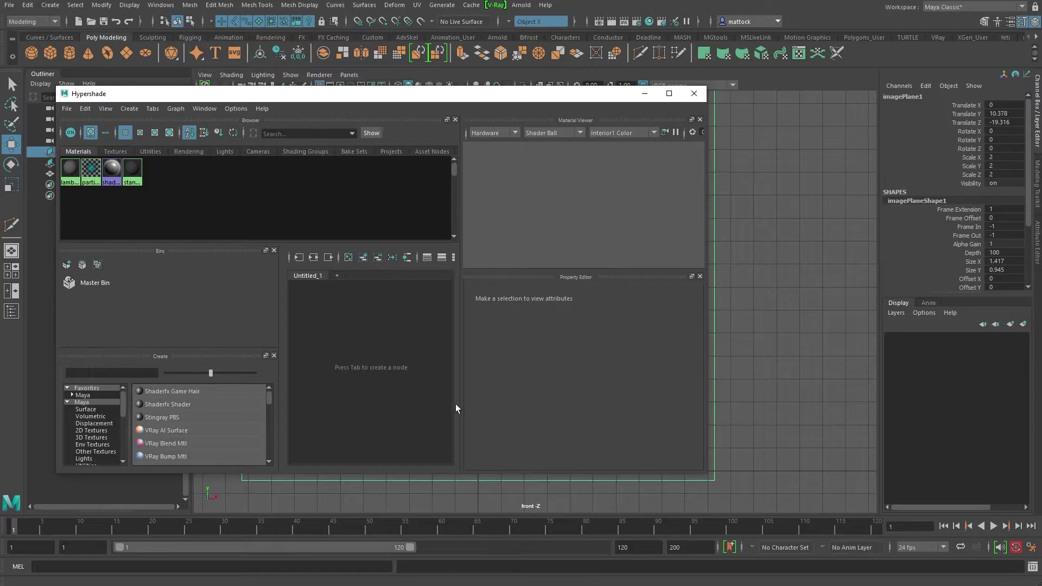
pyautogui.click(84, 395)
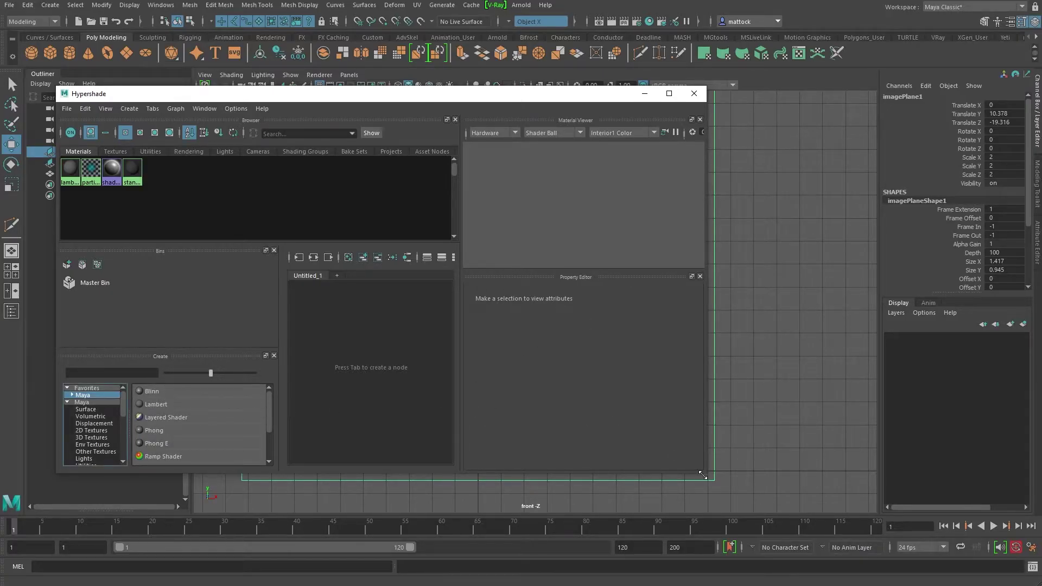
pyautogui.moveTo(708, 474); pyautogui.dragTo(839, 529)
# - Create a Blinn material and name it Modelling_mat
pyautogui.click(199, 419)
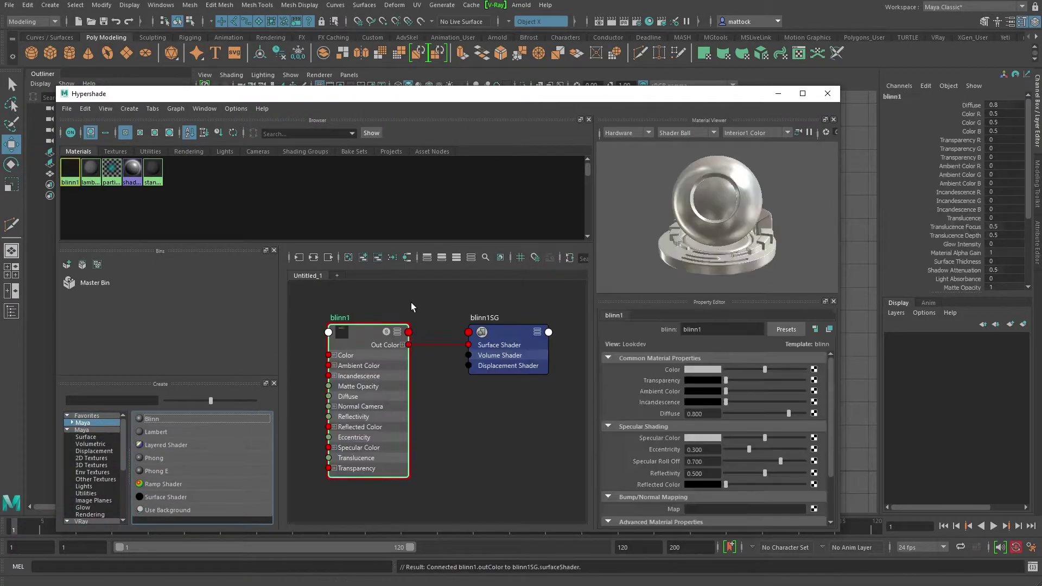
pyautogui.click(709, 329)
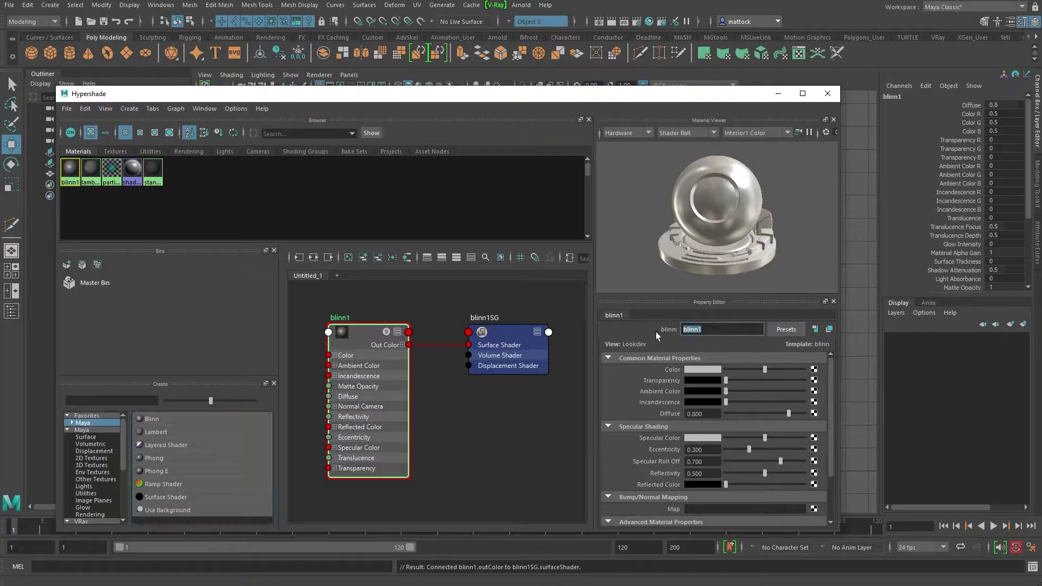
pyautogui.write('Modelling_mat')
pyautogui.click(541, 402)
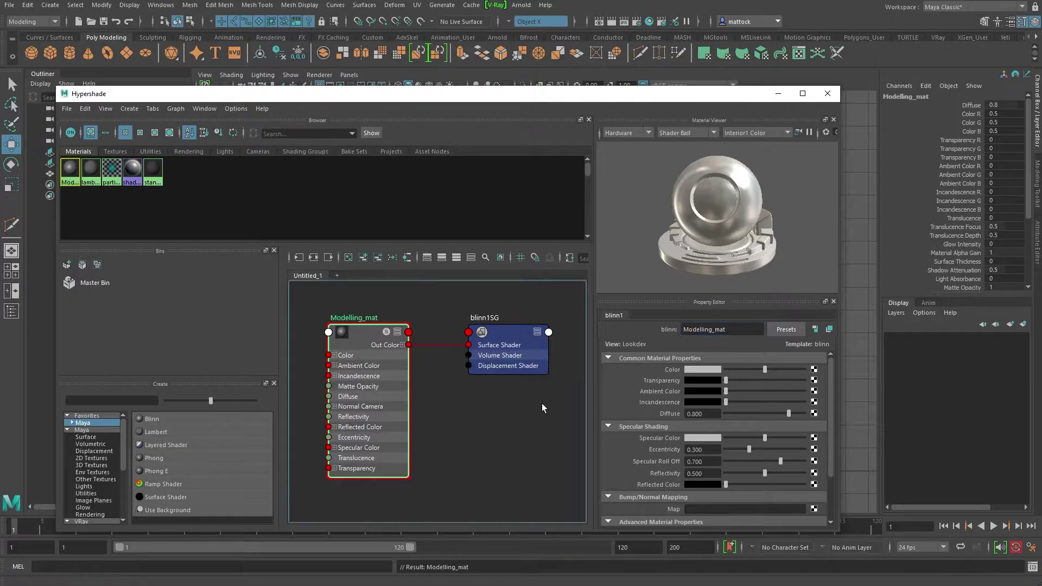
# - Uncover the body behind the Hypershade window, select it and assign Modelling_mat to it
pyautogui.moveTo(702, 103); pyautogui.dragTo(699, 91)
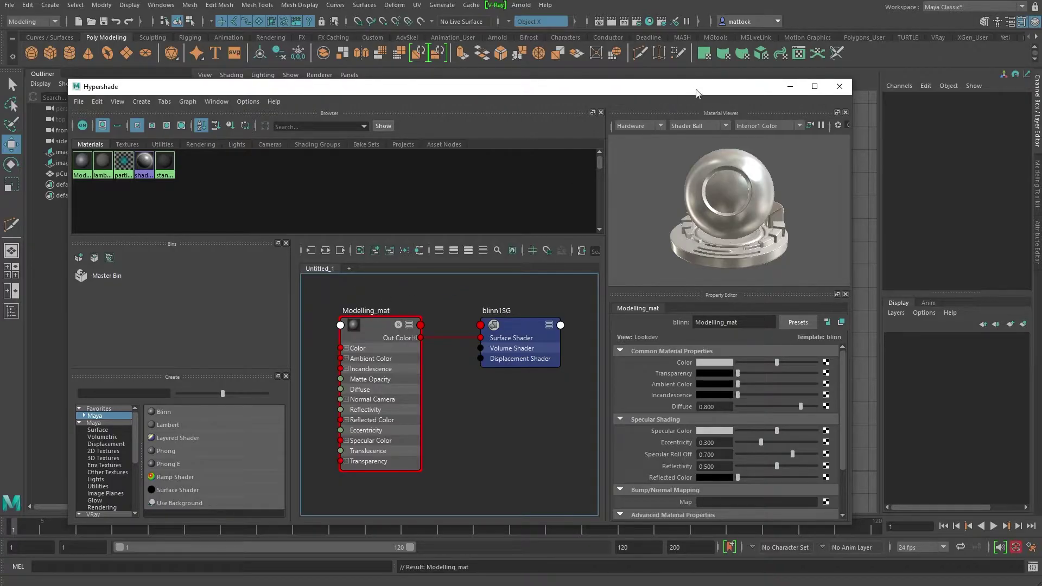
pyautogui.moveTo(712, 91); pyautogui.dragTo(684, 266)
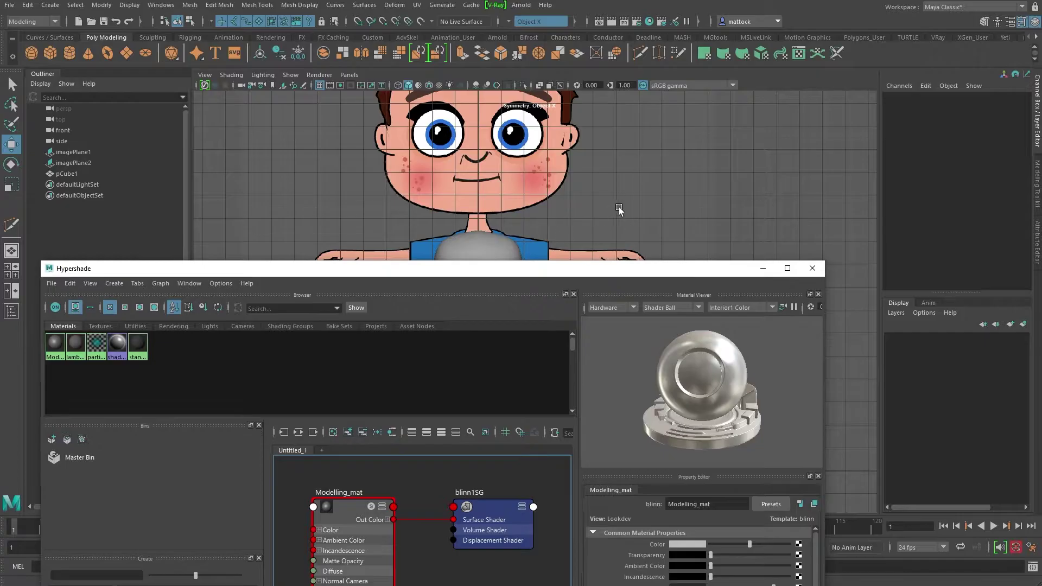
pyautogui.keyDown('alt'); pyautogui.moveTo(511, 210); pyautogui.dragTo(530, 140, button='middle'); pyautogui.keyUp('alt')
pyautogui.scroll(-3, 536, 153)
pyautogui.keyDown('alt'); pyautogui.moveTo(550, 222); pyautogui.dragTo(569, 196, button='middle'); pyautogui.keyUp('alt')
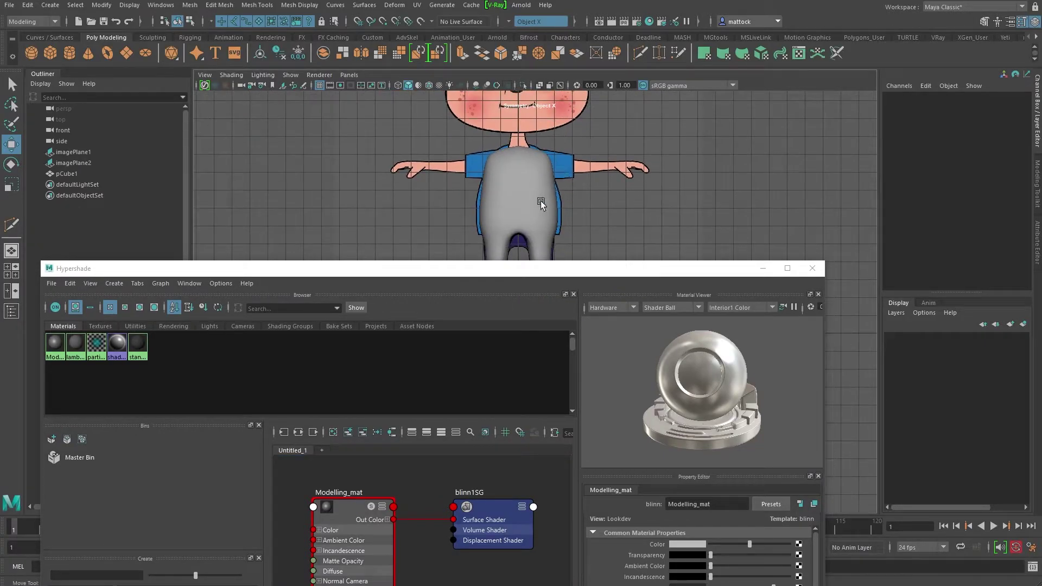
pyautogui.click(522, 171)
pyautogui.moveTo(328, 505)
pyautogui.mouseDown(button='right')
pyautogui.moveTo(327, 450)
pyautogui.moveTo(384, 422)
pyautogui.moveTo(314, 451)
pyautogui.moveTo(324, 411)
pyautogui.mouseUp(button='right')
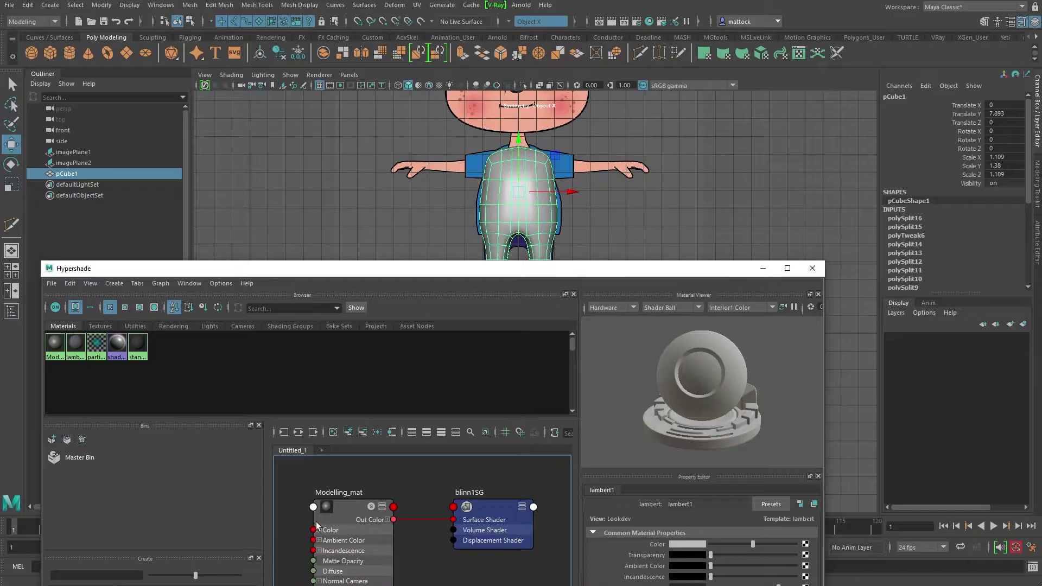
# - Place the Hypershade beside the front view so the whole body and the material attributes can be seen together
pyautogui.moveTo(640, 271); pyautogui.dragTo(319, 94)
pyautogui.keyDown('alt'); pyautogui.moveTo(609, 244); pyautogui.dragTo(730, 336, button='middle'); pyautogui.keyUp('alt')
pyautogui.keyDown('alt'); pyautogui.moveTo(705, 304); pyautogui.dragTo(726, 295, button='right'); pyautogui.keyUp('alt')
pyautogui.keyDown('alt'); pyautogui.moveTo(760, 308); pyautogui.dragTo(745, 308, button='middle'); pyautogui.keyUp('alt')
pyautogui.click(763, 307)
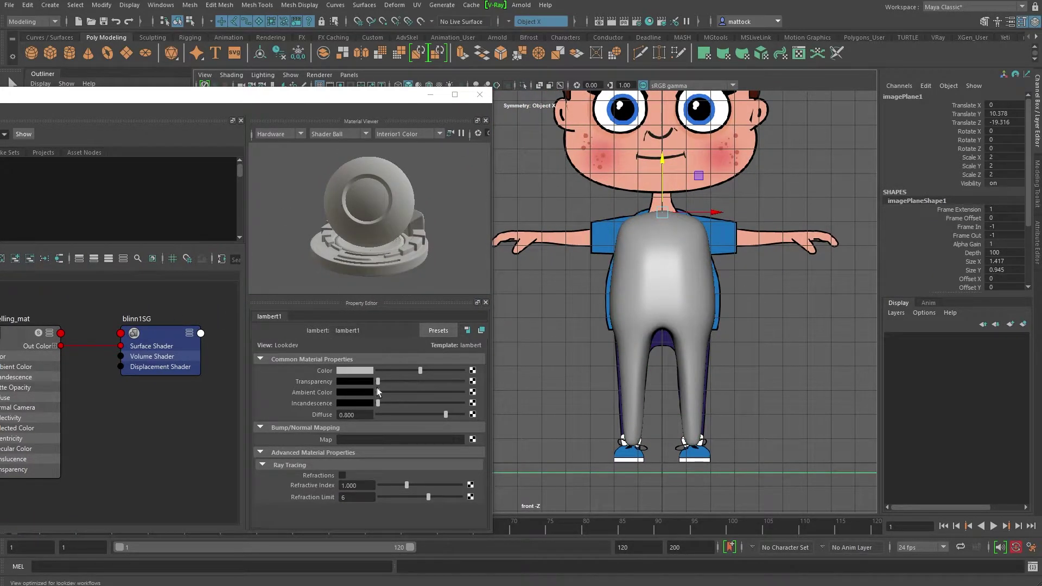
# - Try raising the transparency of lambert1 with textured display turned on, and lower it again
pyautogui.moveTo(379, 381); pyautogui.dragTo(423, 387)
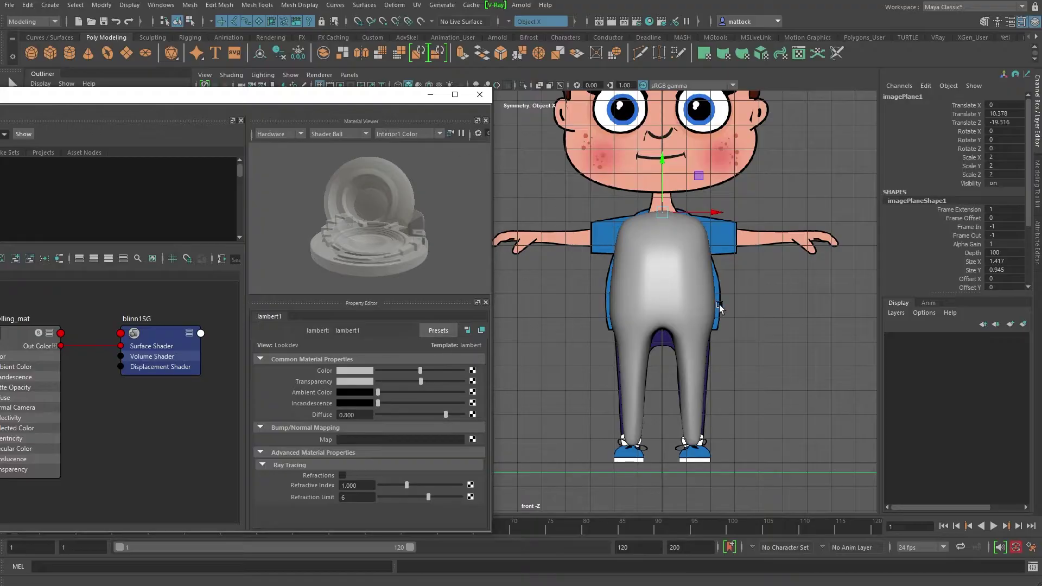
pyautogui.press('6')
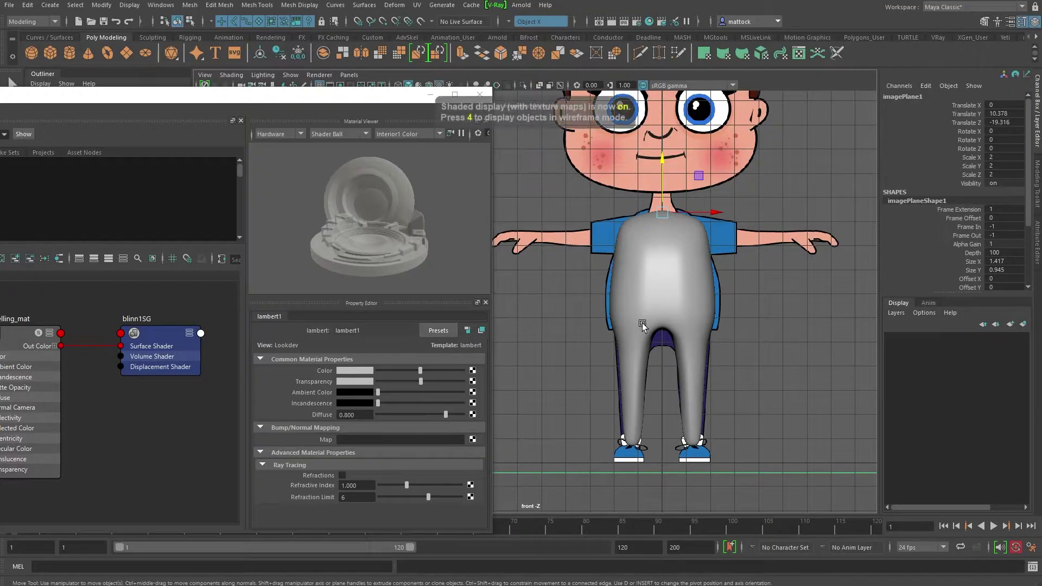
pyautogui.moveTo(262, 103); pyautogui.dragTo(307, 99)
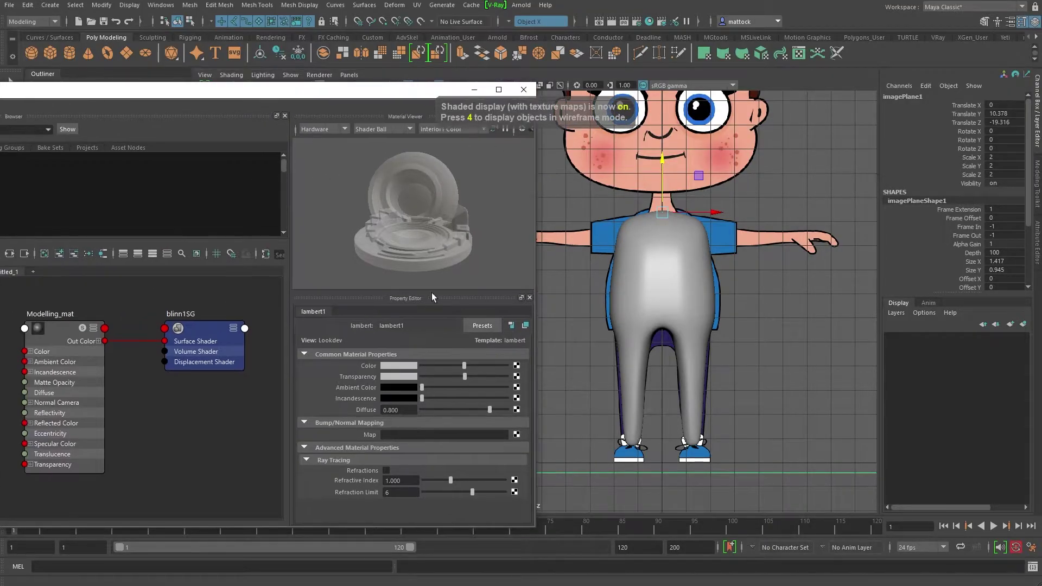
pyautogui.moveTo(465, 377); pyautogui.dragTo(428, 377)
# - Assign Modelling_mat to the selected body and raise the material's transparency to see the reference through it
pyautogui.click(668, 285)
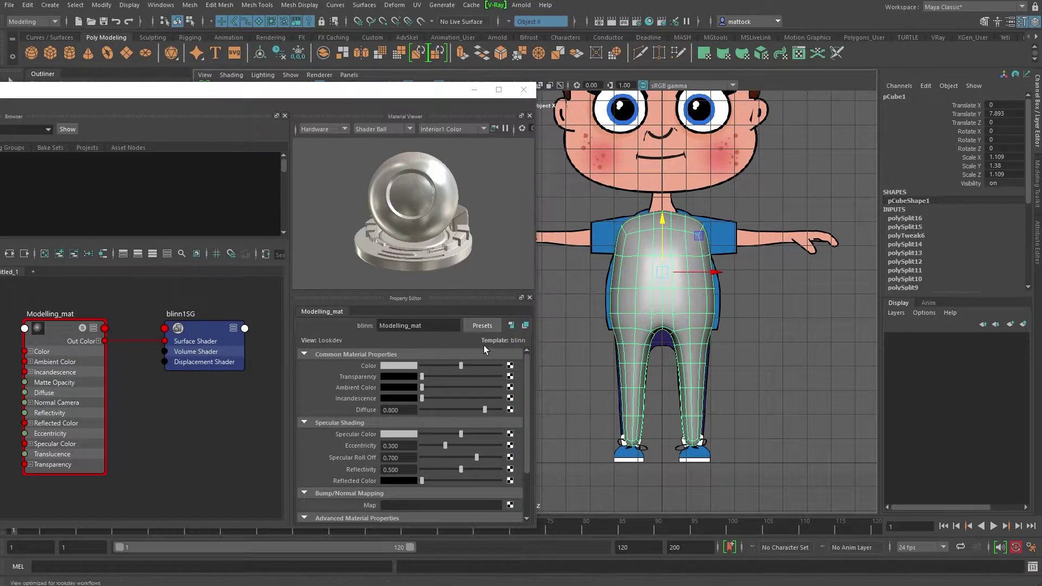
pyautogui.rightClick(95, 329)
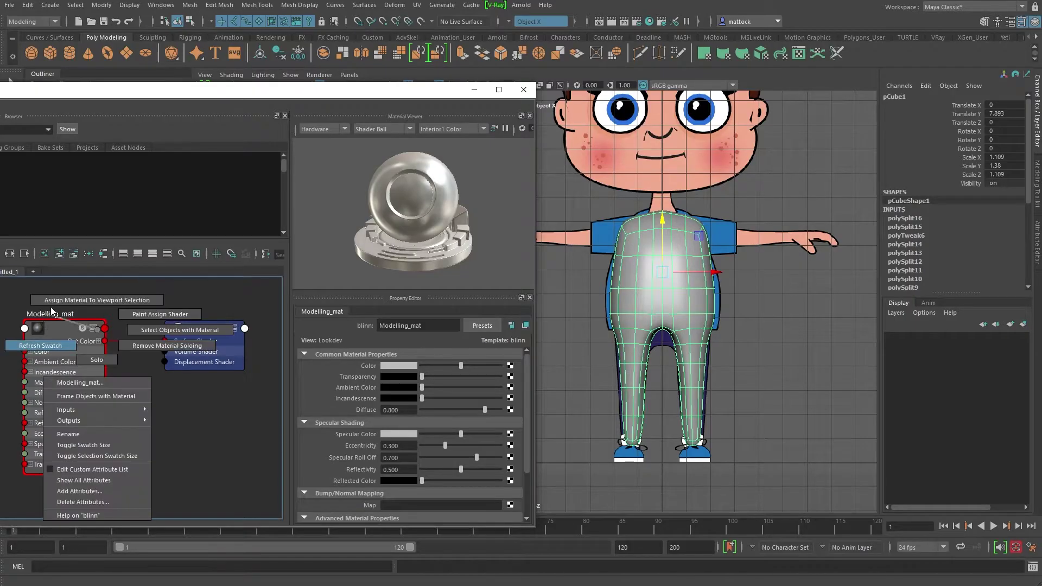
pyautogui.click(59, 302)
pyautogui.moveTo(423, 376); pyautogui.dragTo(447, 382)
pyautogui.click(748, 349)
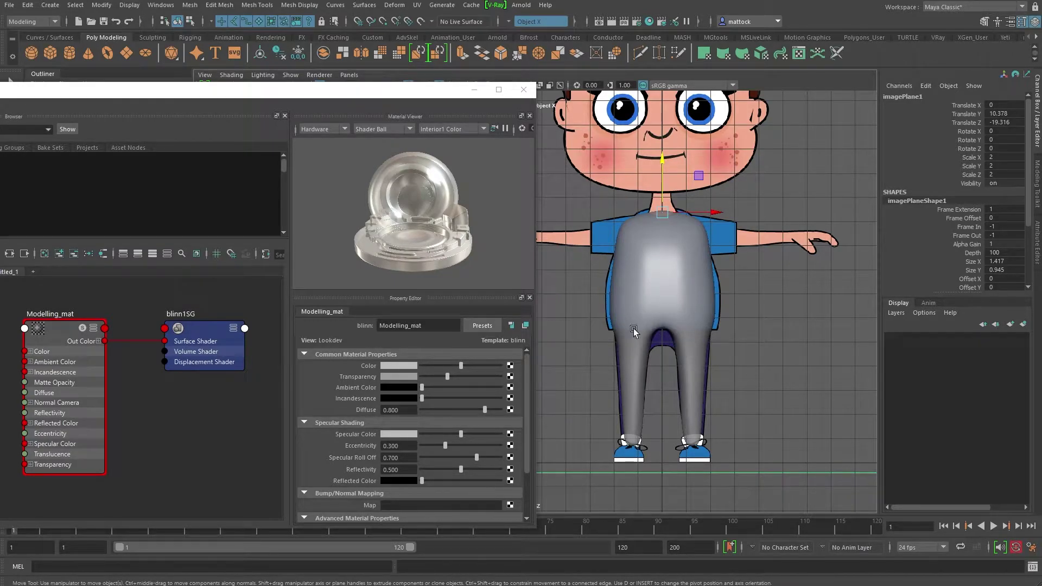
# - Shrink the Hypershade window and set Modelling_mat's transparency back to zero
pyautogui.moveTo(426, 95); pyautogui.dragTo(395, 92)
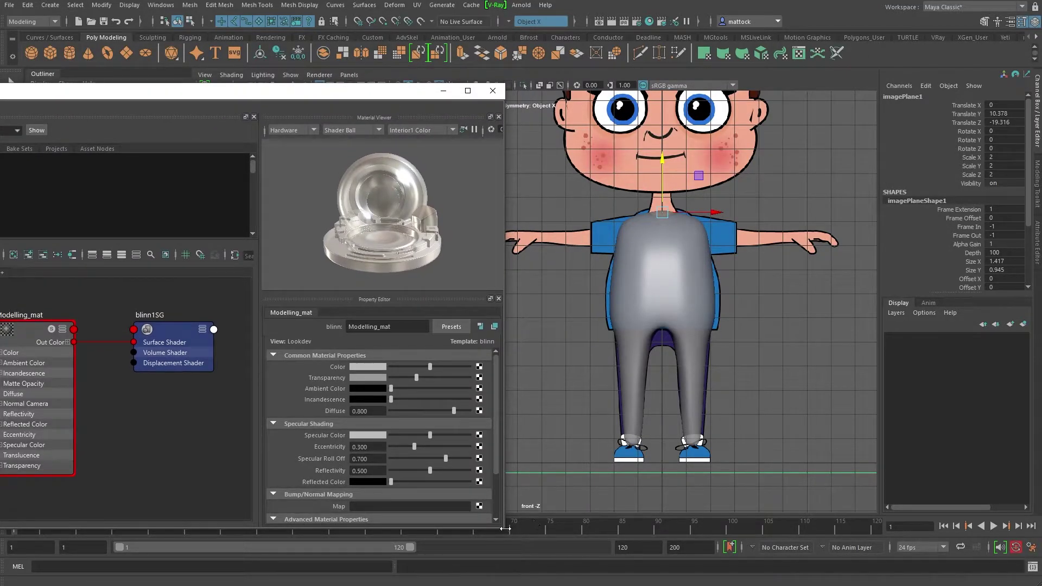
pyautogui.moveTo(505, 529); pyautogui.dragTo(495, 434)
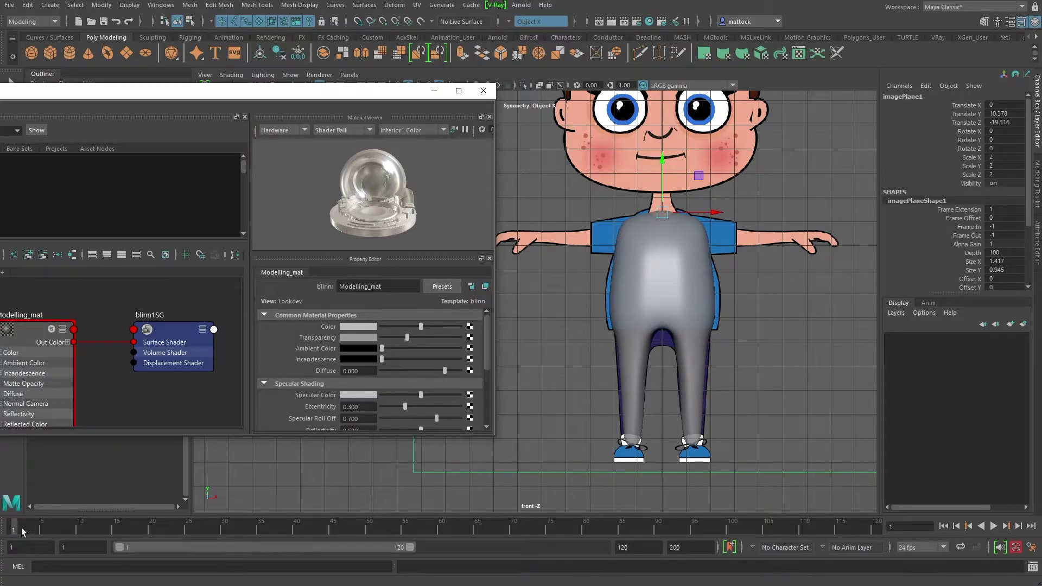
pyautogui.moveTo(14, 527)
pyautogui.mouseDown()
pyautogui.moveTo(43, 532)
pyautogui.moveTo(7, 532)
pyautogui.mouseUp()
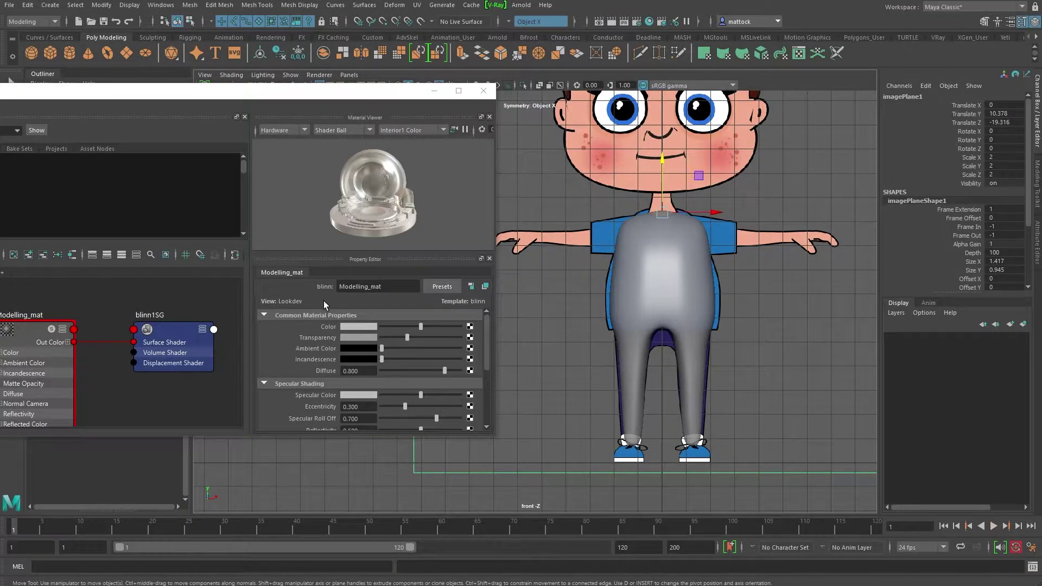
pyautogui.moveTo(384, 96); pyautogui.dragTo(378, 103)
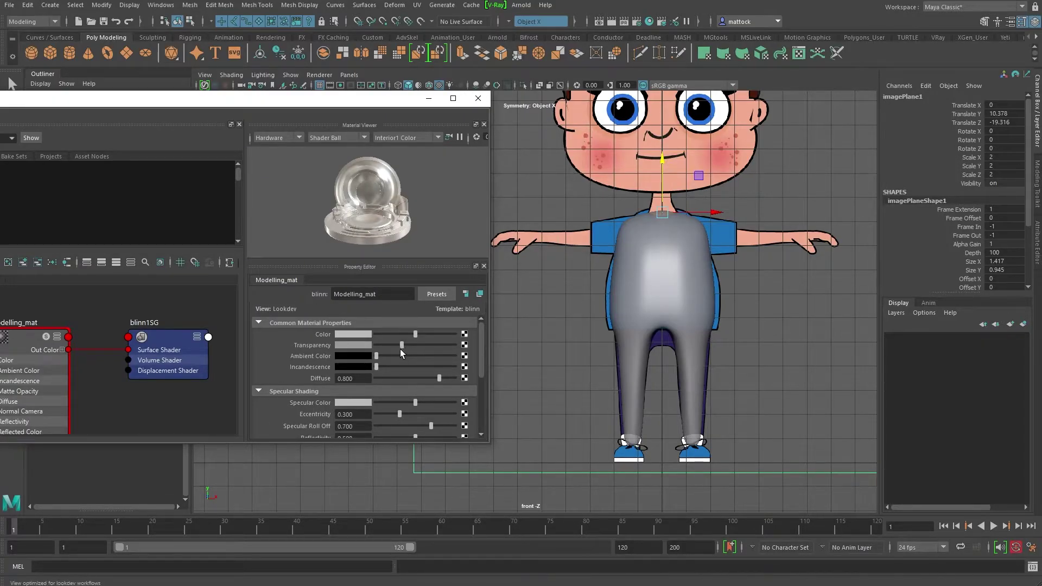
pyautogui.moveTo(402, 347); pyautogui.dragTo(367, 346)
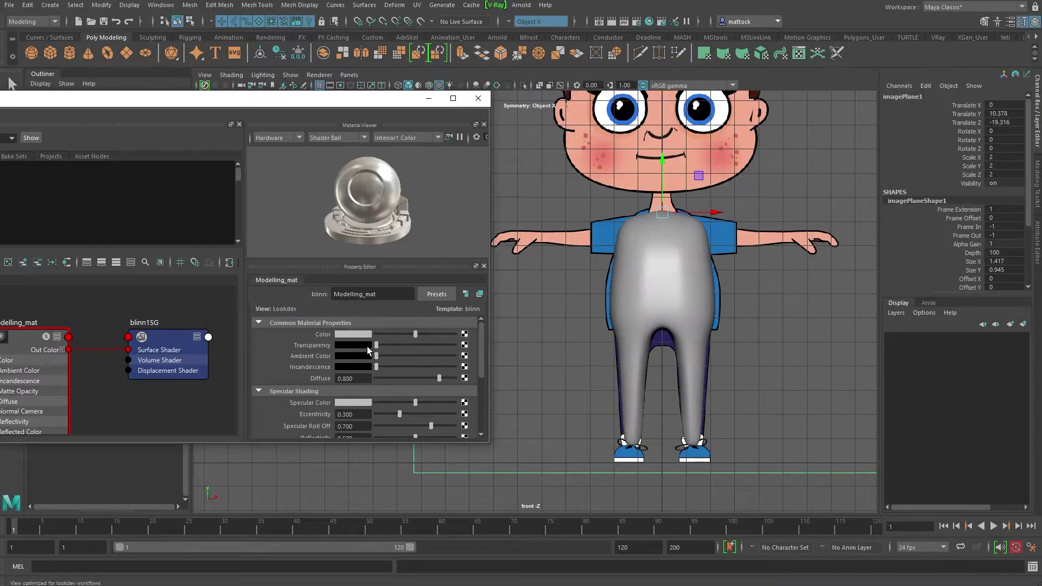
# - Keyframe Modelling_mat's transparency at zero on frame 1 and at a partly see-through level on frame 2
pyautogui.rightClick(303, 345)
pyautogui.click(327, 363)
pyautogui.click(20, 526)
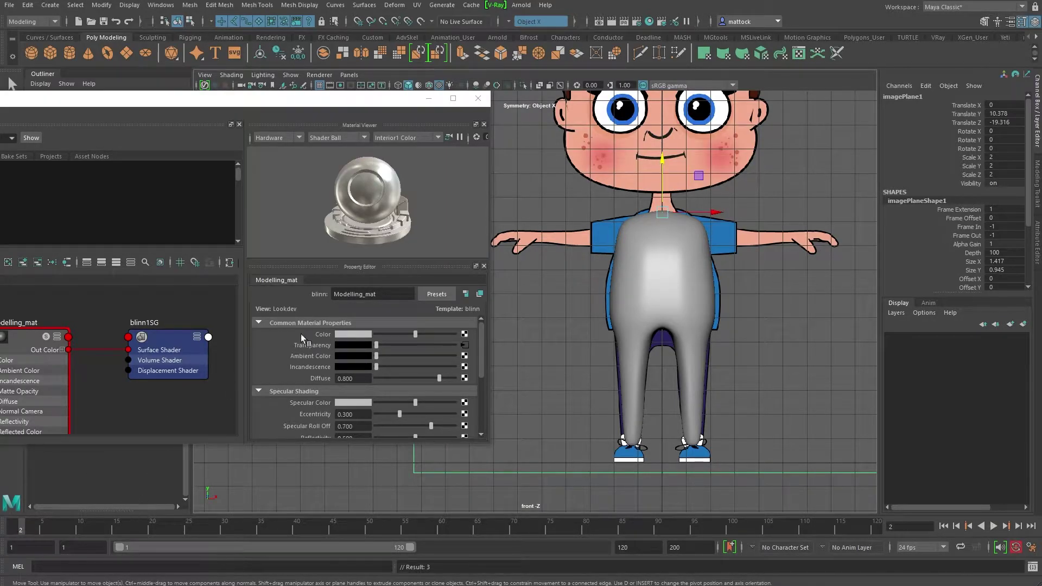
pyautogui.moveTo(376, 348); pyautogui.dragTo(402, 347)
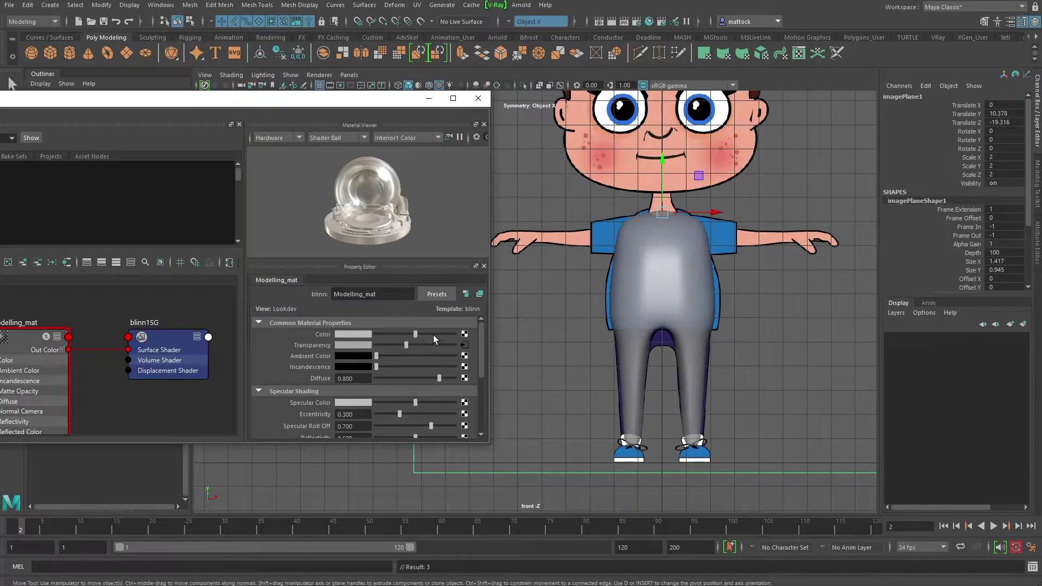
pyautogui.rightClick(316, 345)
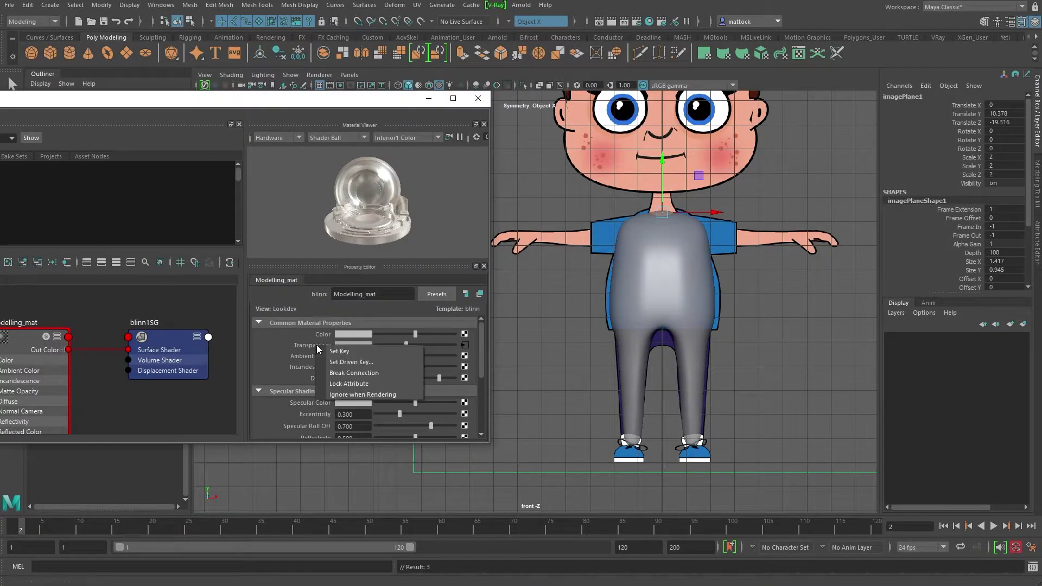
pyautogui.click(335, 350)
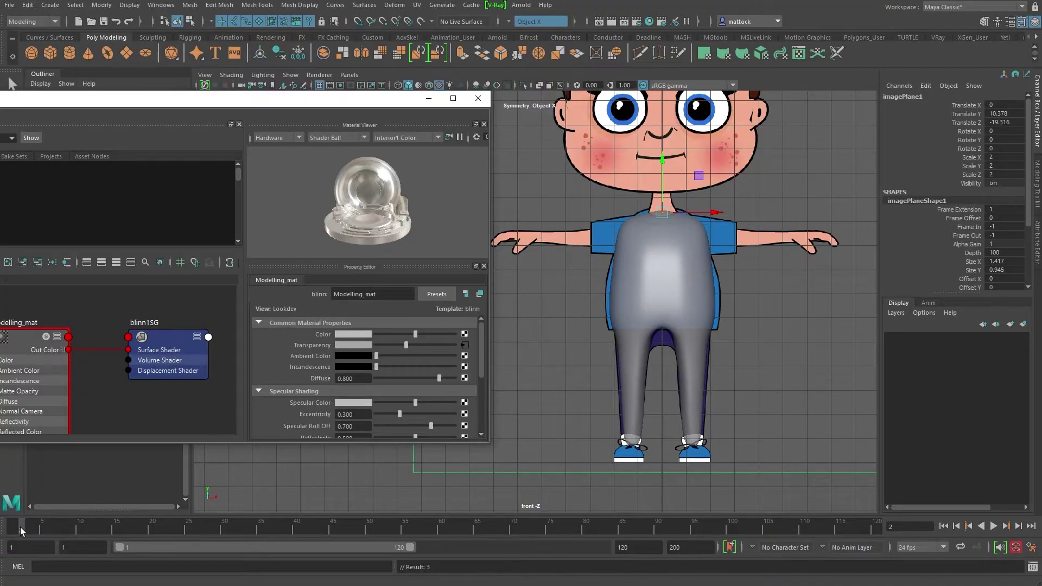
# - In the perspective view, raise Modelling_mat's transparency further on frame 3 and keyframe it
pyautogui.keyDown('alt'); pyautogui.moveTo(656, 298); pyautogui.dragTo(731, 311, button='right'); pyautogui.keyUp('alt')
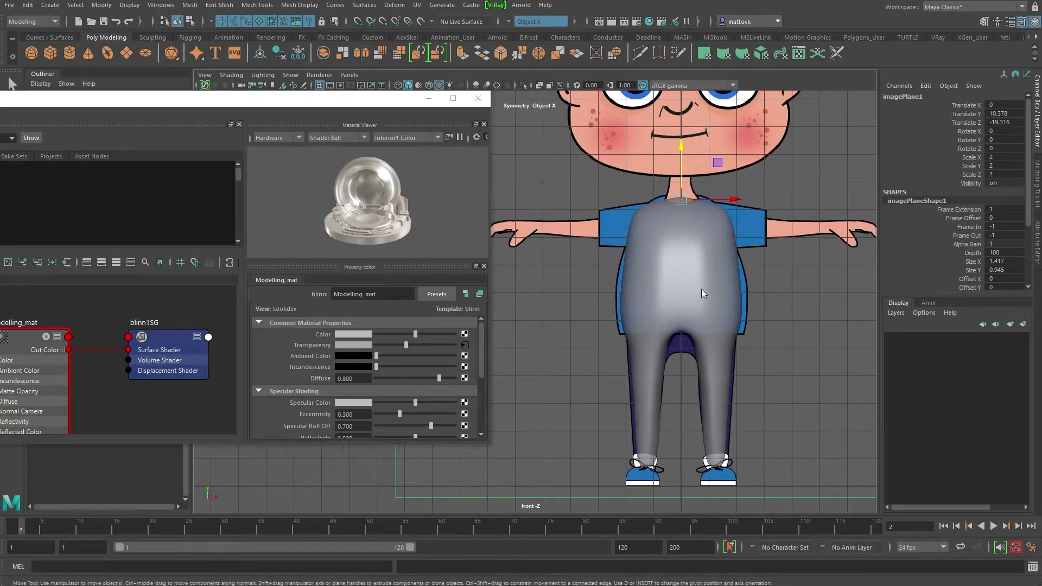
pyautogui.press('space')
pyautogui.press('space')
pyautogui.keyDown('alt'); pyautogui.moveTo(674, 242); pyautogui.dragTo(650, 321); pyautogui.keyUp('alt')
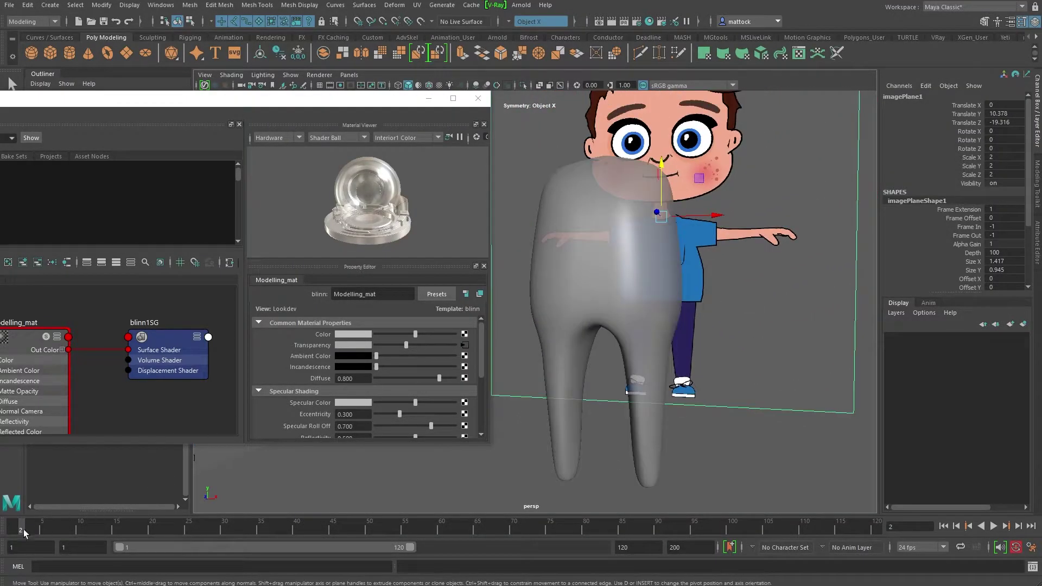
pyautogui.moveTo(19, 526); pyautogui.dragTo(21, 534)
pyautogui.moveTo(698, 302)
pyautogui.keyDown('alt'); pyautogui.mouseDown()
pyautogui.moveTo(739, 302)
pyautogui.moveTo(675, 325)
pyautogui.moveTo(705, 304)
pyautogui.moveTo(690, 303)
pyautogui.moveTo(707, 303)
pyautogui.mouseUp(); pyautogui.keyUp('alt')
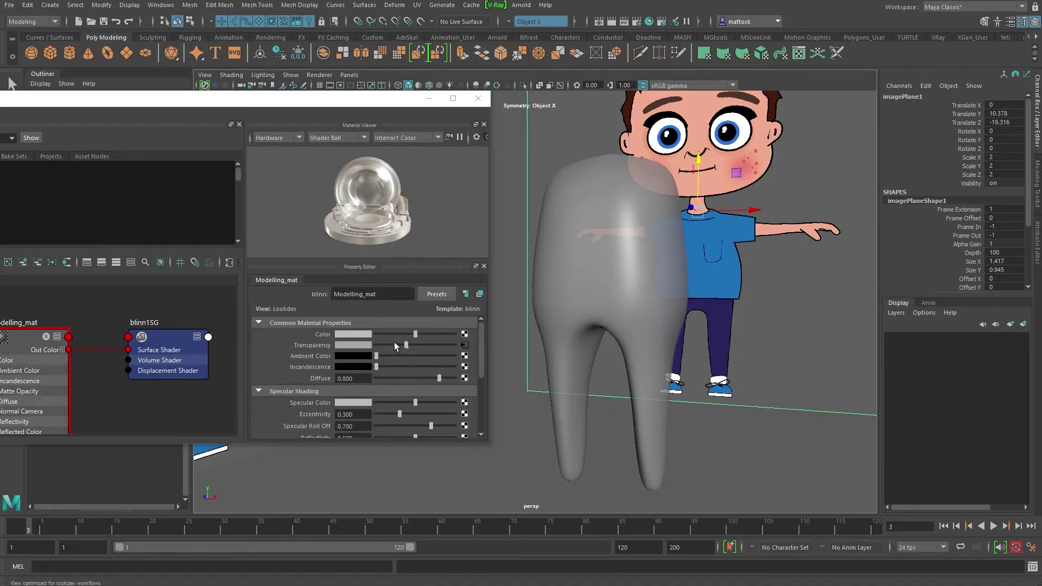
pyautogui.moveTo(405, 348); pyautogui.dragTo(430, 350)
pyautogui.rightClick(307, 346)
pyautogui.click(326, 355)
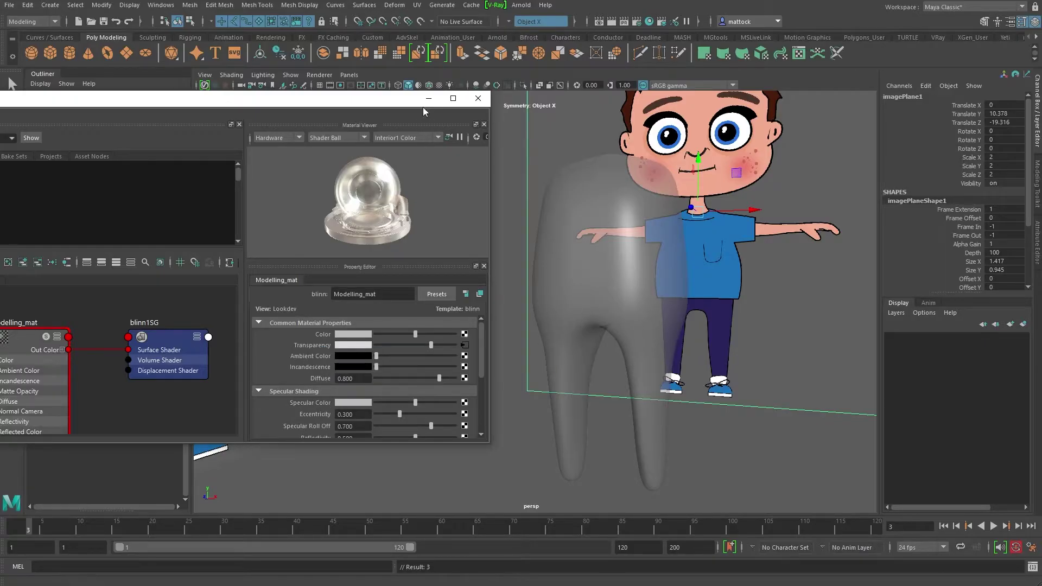
# - Put the Hypershade away and turn on the grid in the perspective view
pyautogui.moveTo(390, 100); pyautogui.dragTo(282, 124)
pyautogui.click(370, 122)
pyautogui.scroll(-3, 561, 217)
pyautogui.keyDown('alt'); pyautogui.moveTo(438, 228); pyautogui.dragTo(512, 249); pyautogui.keyUp('alt')
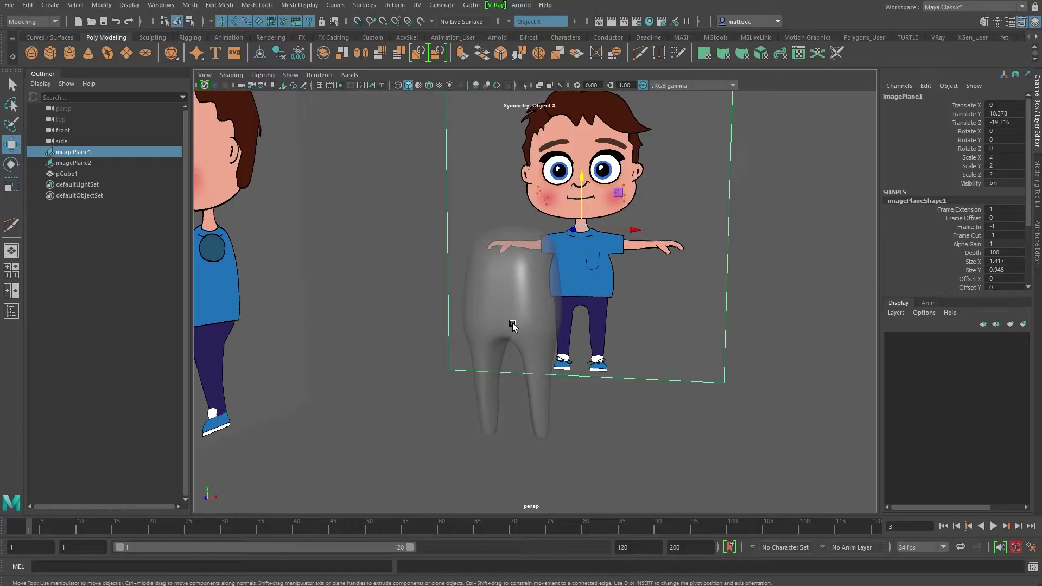
pyautogui.click(319, 85)
pyautogui.keyDown('alt'); pyautogui.moveTo(523, 301); pyautogui.dragTo(495, 251); pyautogui.keyUp('alt')
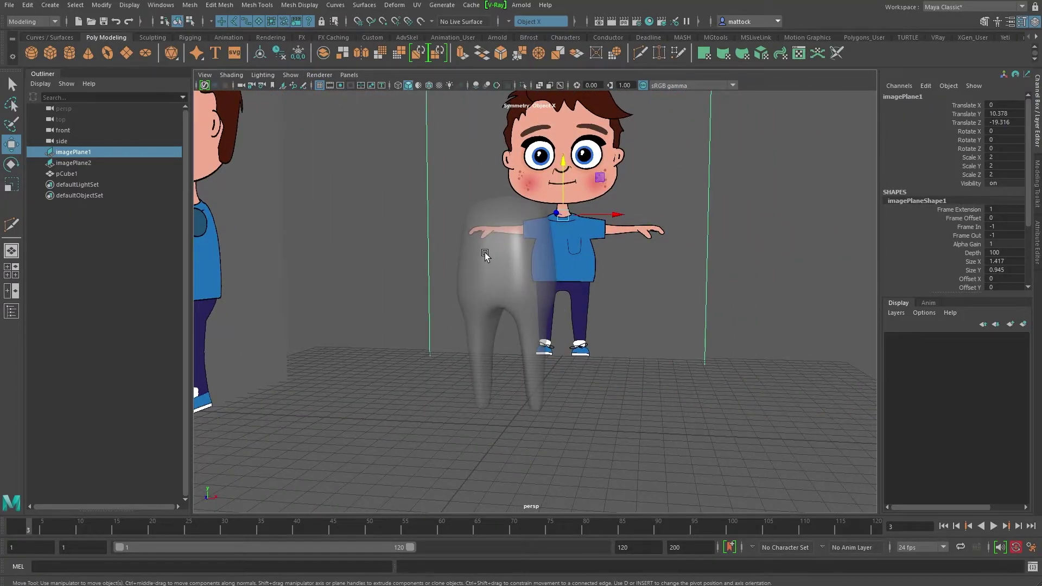
# - Cycle through the viewport background colours and settle on the blue gradient
pyautogui.hotkey('alt', 'b')
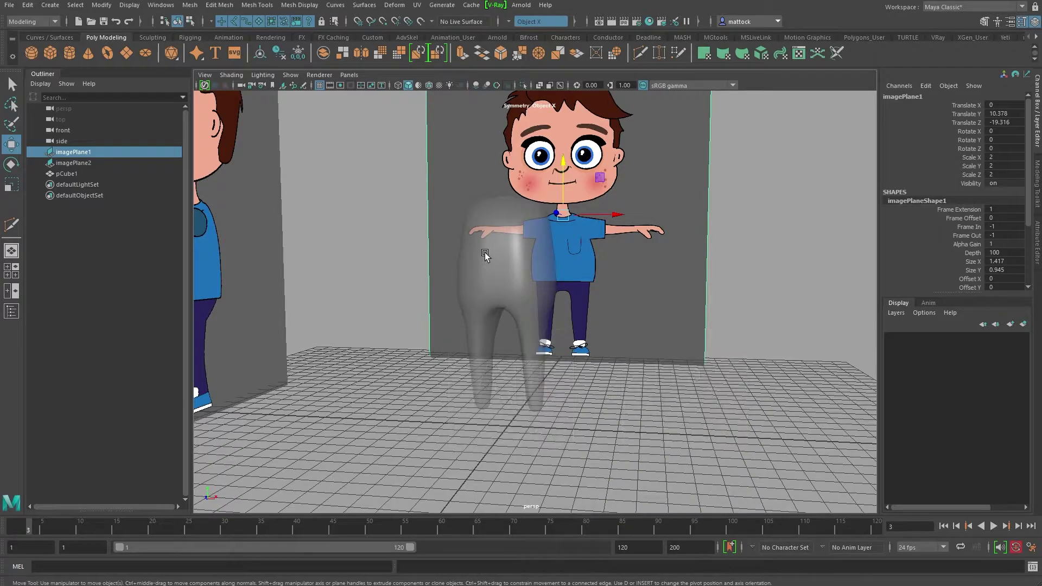
pyautogui.hotkey('alt', 'b')
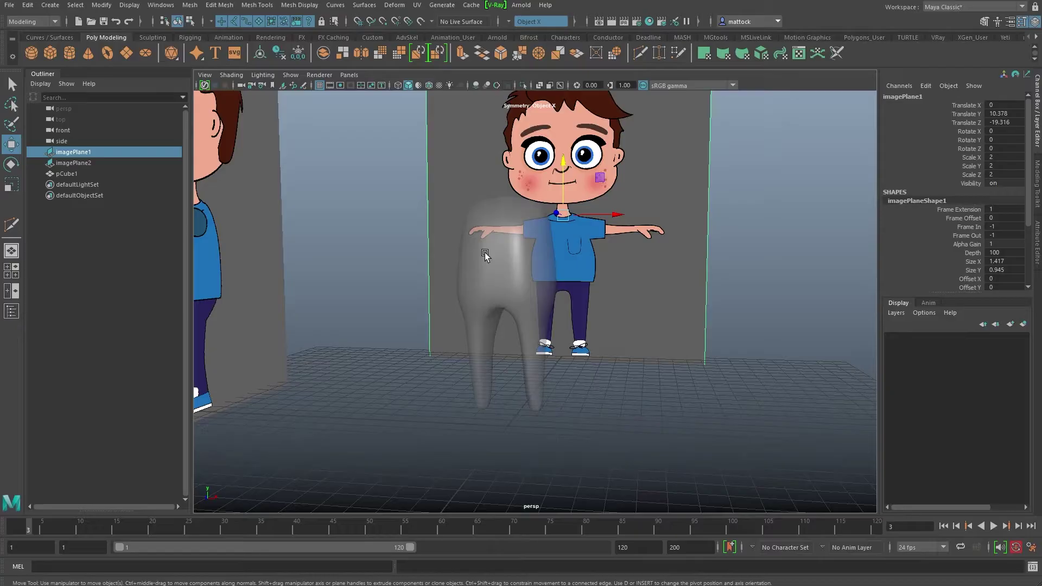
pyautogui.moveTo(567, 283)
pyautogui.keyDown('alt'); pyautogui.mouseDown()
pyautogui.moveTo(602, 279)
pyautogui.moveTo(574, 275)
pyautogui.mouseUp(); pyautogui.keyUp('alt')
pyautogui.hotkey('alt', 'b')
pyautogui.hotkey('alt', 'b')
pyautogui.hotkey('alt', 'b')
pyautogui.hotkey('alt', 'b')
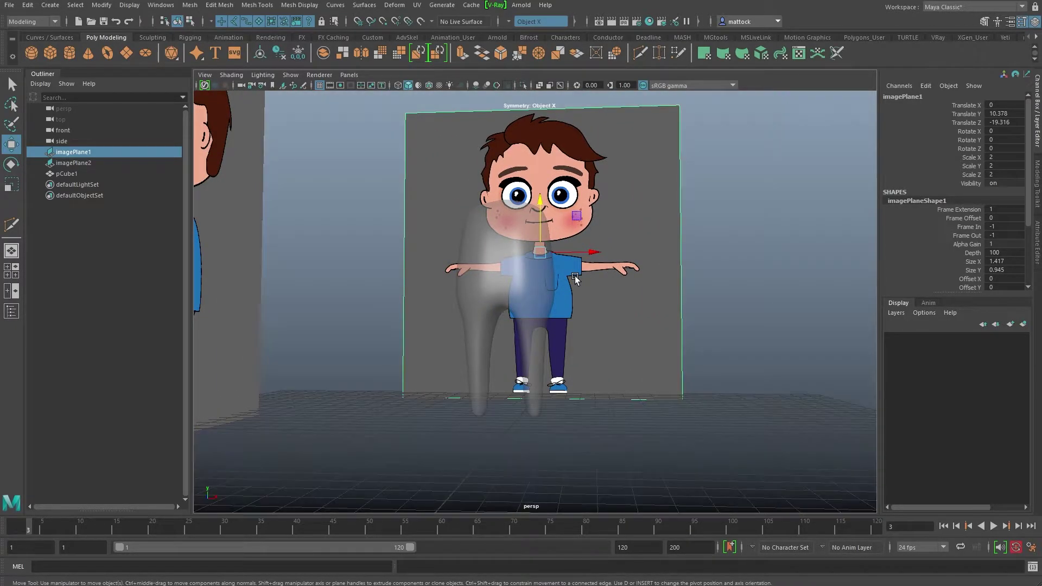
# - Check the body's mesh in perspective and return the timeline to frame 1 to view it opaque
pyautogui.keyDown('alt'); pyautogui.moveTo(575, 276); pyautogui.dragTo(587, 343); pyautogui.keyUp('alt')
pyautogui.click(455, 248)
pyautogui.keyDown('alt'); pyautogui.moveTo(453, 353); pyautogui.dragTo(448, 331); pyautogui.keyUp('alt')
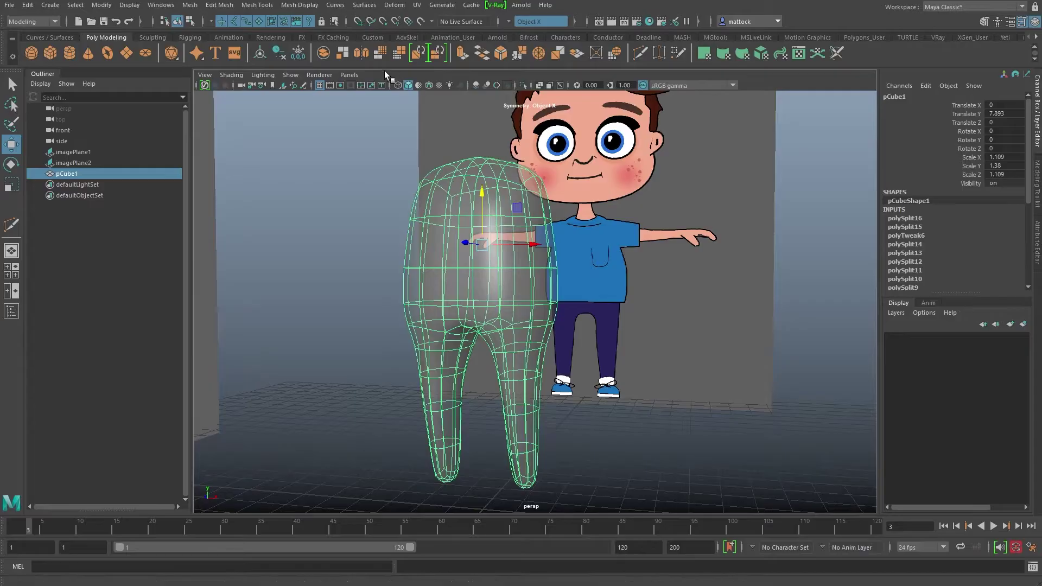
pyautogui.click(337, 375)
pyautogui.moveTo(28, 526)
pyautogui.mouseDown()
pyautogui.moveTo(2, 527)
pyautogui.moveTo(40, 531)
pyautogui.moveTo(18, 532)
pyautogui.mouseUp()
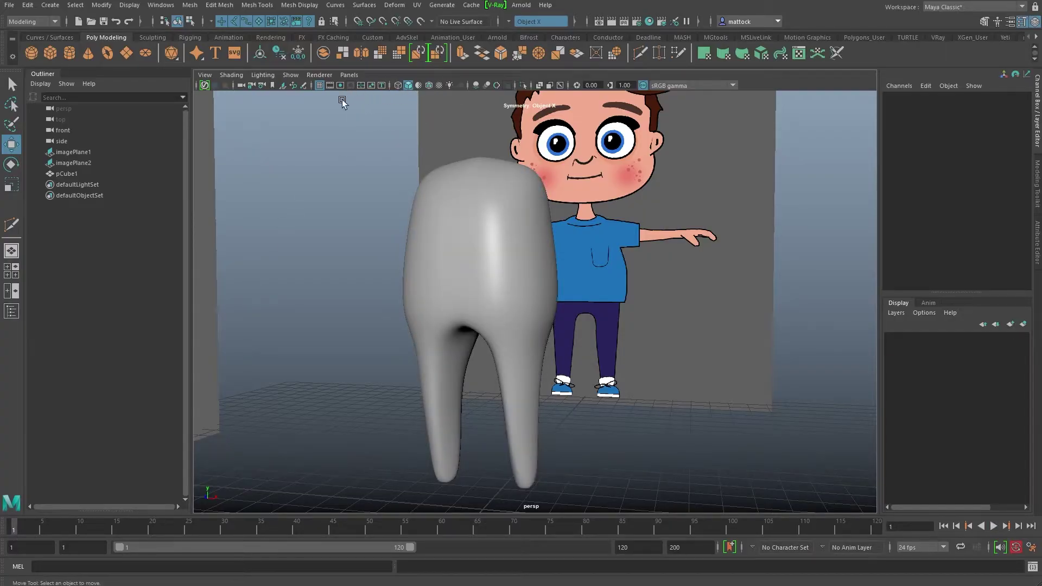
# - Turn on wireframe on shaded in perspective and scrub to frame 5 to see through the body
pyautogui.click(428, 85)
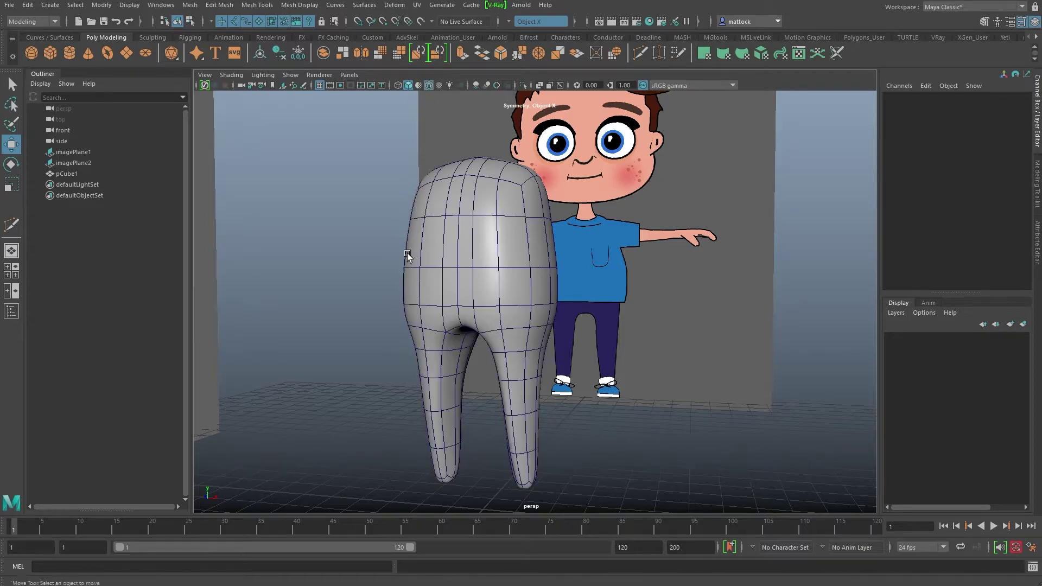
pyautogui.keyDown('alt'); pyautogui.moveTo(572, 302); pyautogui.dragTo(495, 244); pyautogui.keyUp('alt')
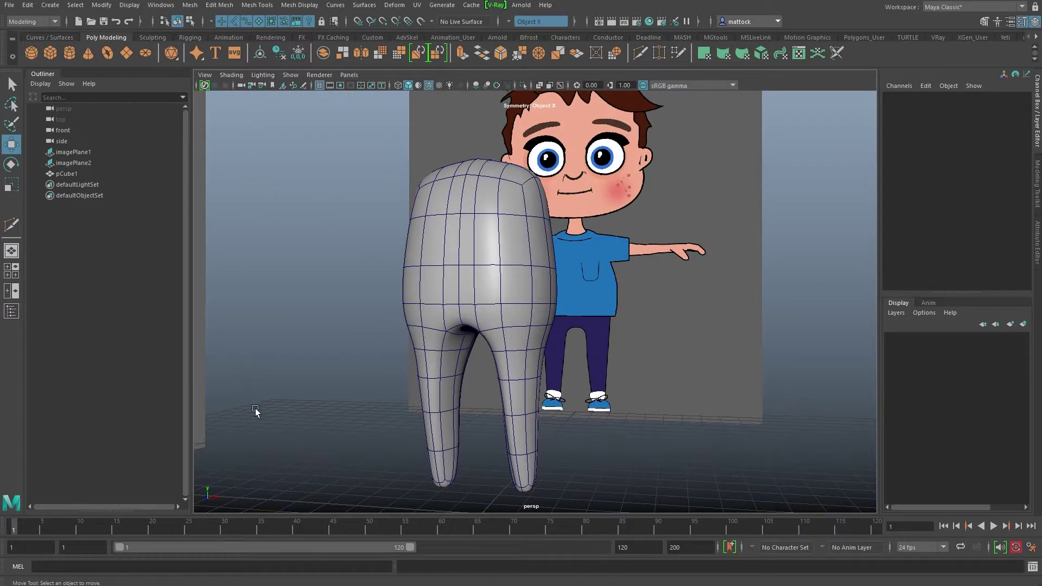
pyautogui.moveTo(15, 525); pyautogui.dragTo(25, 524)
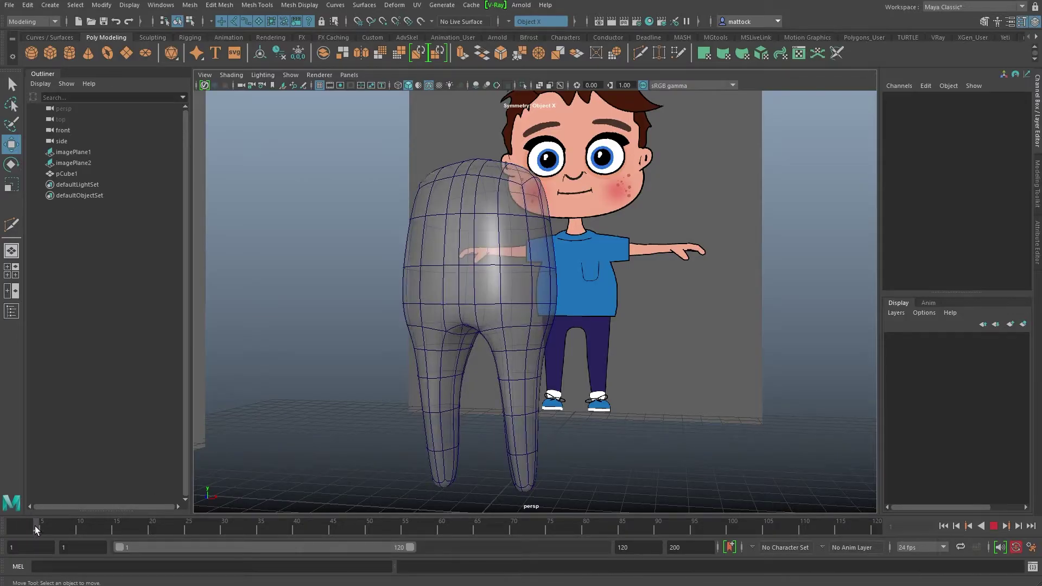
pyautogui.hotkey('alt', 'v')
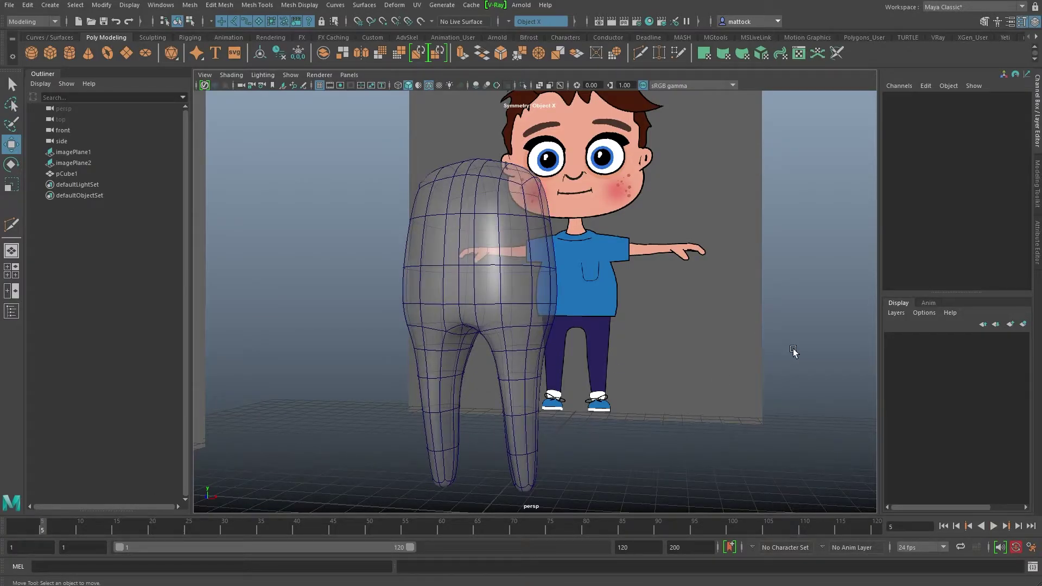
# - Switch to the front view and turn on wireframe on shaded there
pyautogui.press('space')
pyautogui.press('space')
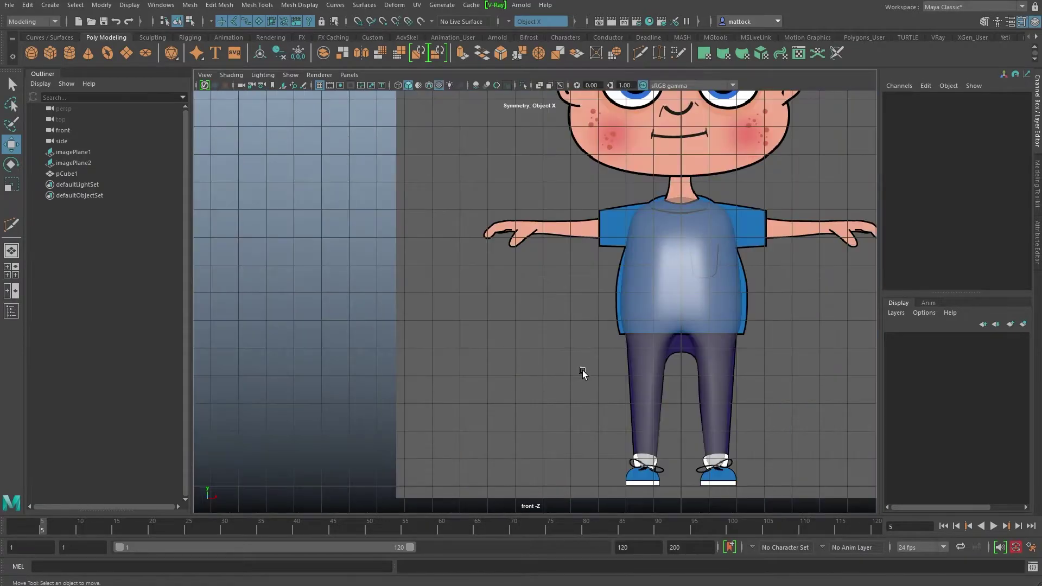
pyautogui.scroll(5, 466, 320)
pyautogui.scroll(1, 454, 321)
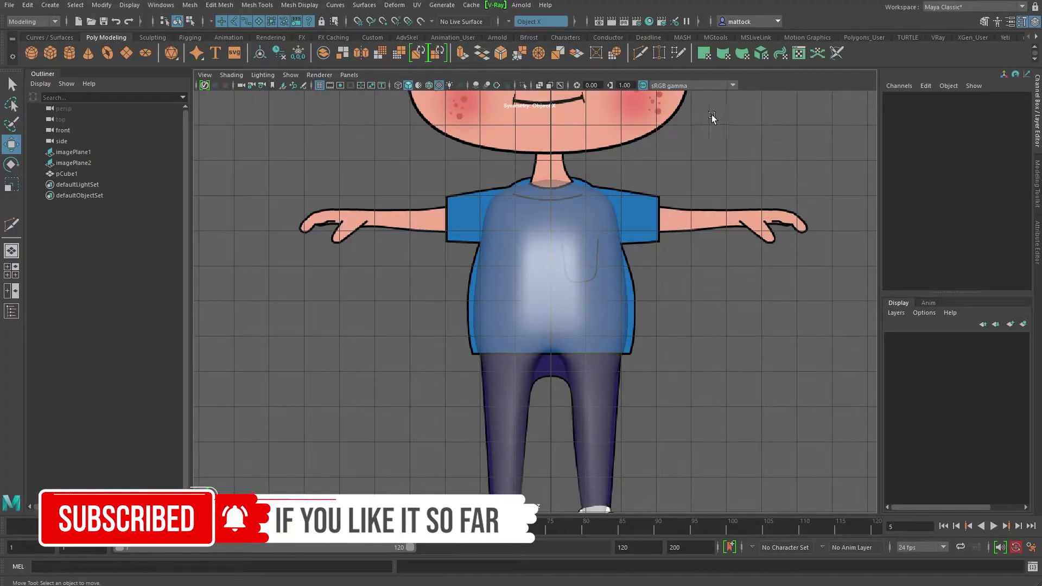
pyautogui.click(428, 85)
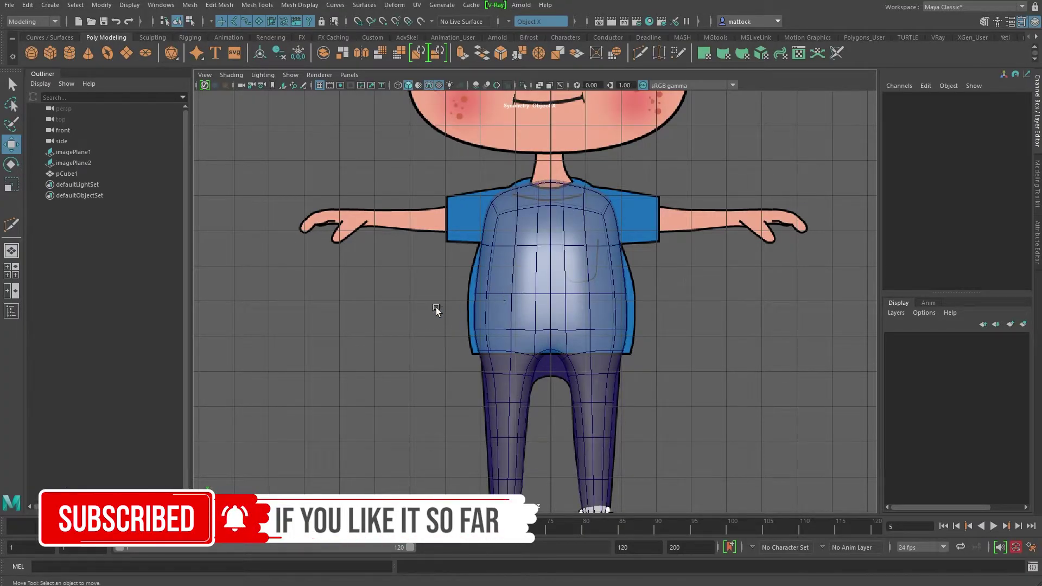
pyautogui.hotkey('alt', 'x')
# - Go to frame 1 for the opaque material and set the body to unsmoothed display
pyautogui.click(11, 525)
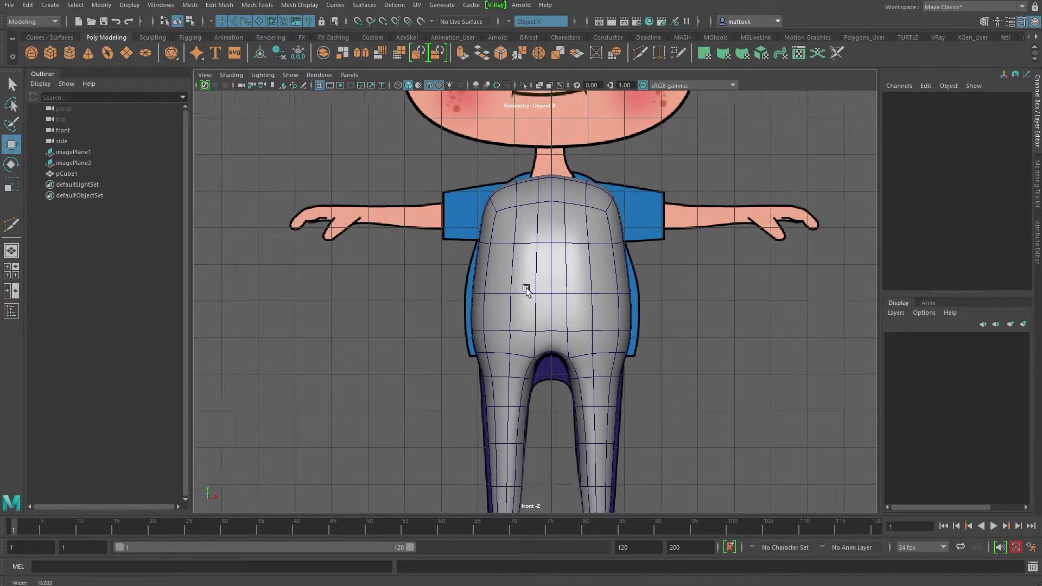
pyautogui.scroll(-5, 509, 288)
pyautogui.keyDown('alt'); pyautogui.moveTo(533, 275); pyautogui.dragTo(509, 270, button='middle'); pyautogui.keyUp('alt')
pyautogui.keyDown('alt'); pyautogui.moveTo(510, 270); pyautogui.dragTo(532, 298, button='right'); pyautogui.keyUp('alt')
pyautogui.click(533, 298)
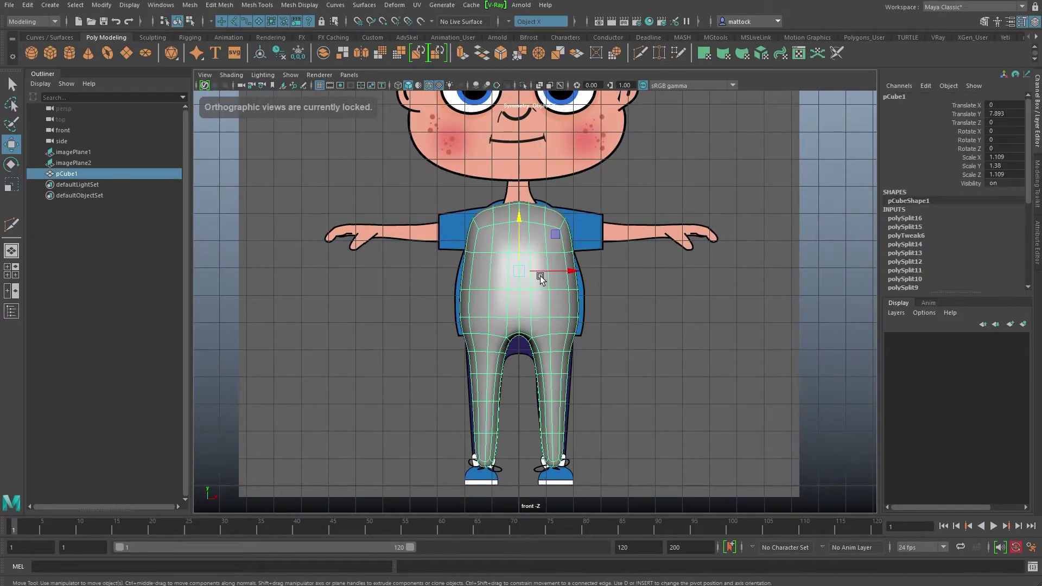
pyautogui.press('1')
pyautogui.keyDown('alt'); pyautogui.moveTo(640, 326); pyautogui.dragTo(667, 299, button='right'); pyautogui.keyUp('alt')
pyautogui.keyDown('alt'); pyautogui.moveTo(620, 322); pyautogui.dragTo(617, 338, button='middle'); pyautogui.keyUp('alt')
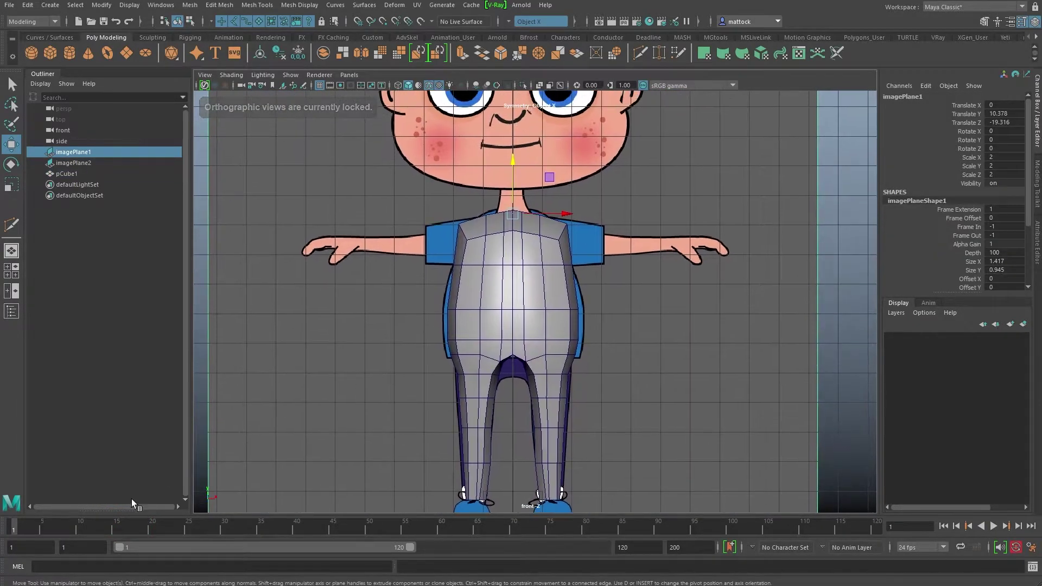
# - Move to frame 3 and compare wireframe with see-through shaded display of the body over the front reference
pyautogui.moveTo(15, 529); pyautogui.dragTo(31, 530)
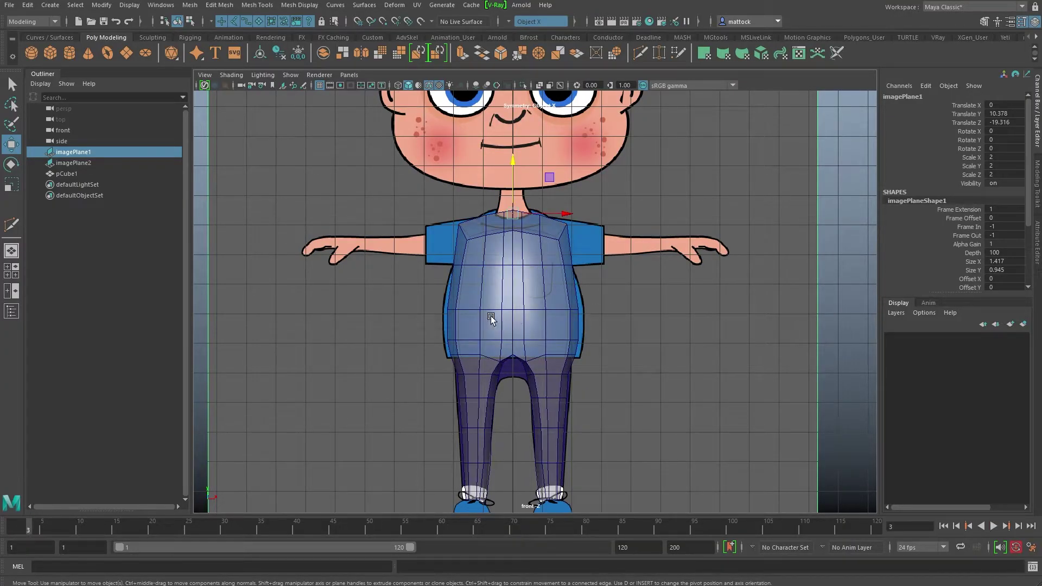
pyautogui.keyDown('alt'); pyautogui.moveTo(483, 316); pyautogui.dragTo(621, 315, button='right'); pyautogui.keyUp('alt')
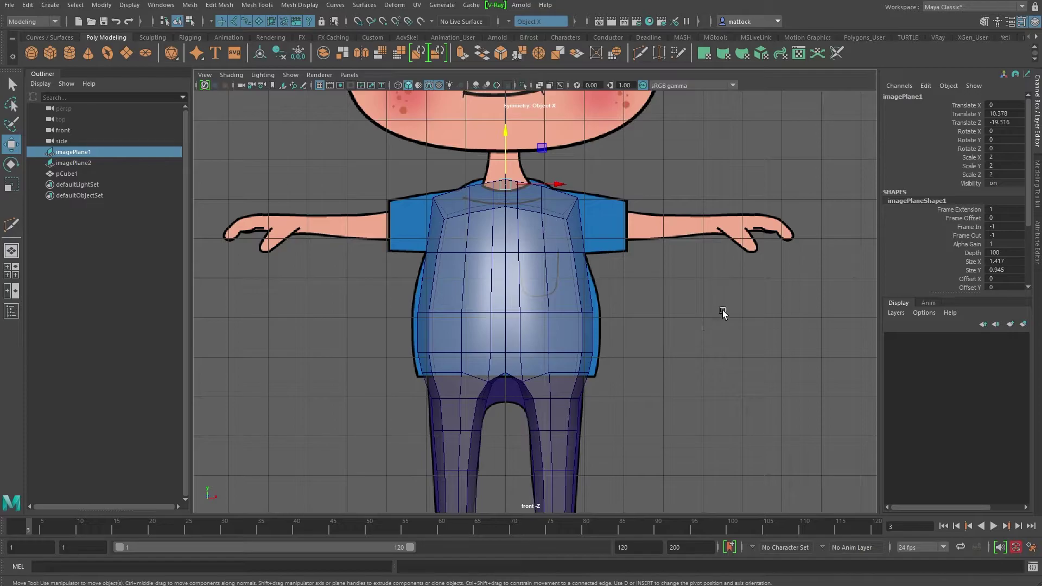
pyautogui.press('4')
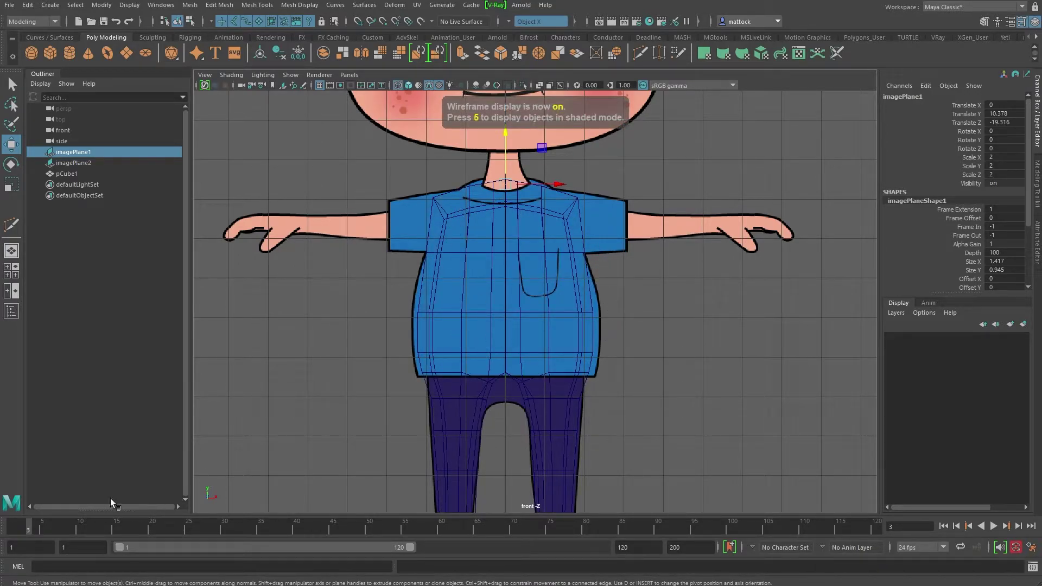
pyautogui.press('5')
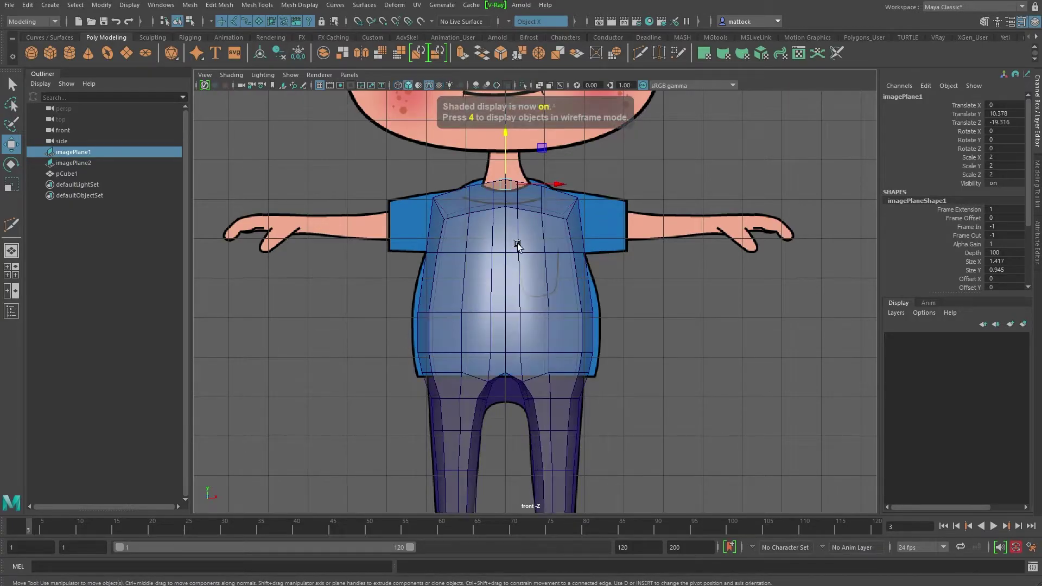
# - Show the full body in the front view and scrub back to frame 1 for the opaque material
pyautogui.keyDown('alt'); pyautogui.moveTo(642, 277); pyautogui.dragTo(705, 289, button='right'); pyautogui.keyUp('alt')
pyautogui.keyDown('alt'); pyautogui.moveTo(589, 273); pyautogui.dragTo(578, 291, button='middle'); pyautogui.keyUp('alt')
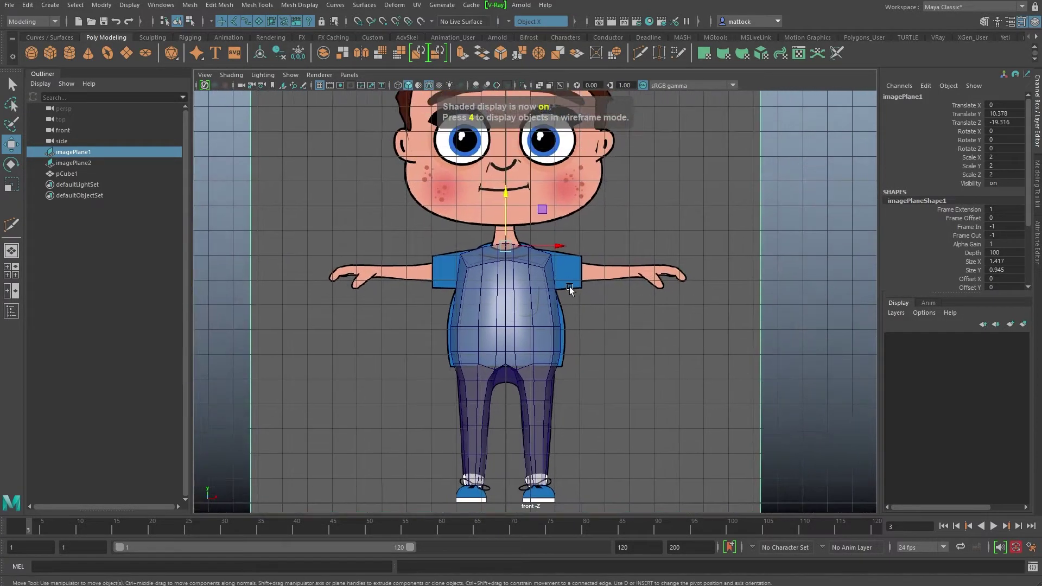
pyautogui.moveTo(25, 532); pyautogui.dragTo(10, 533)
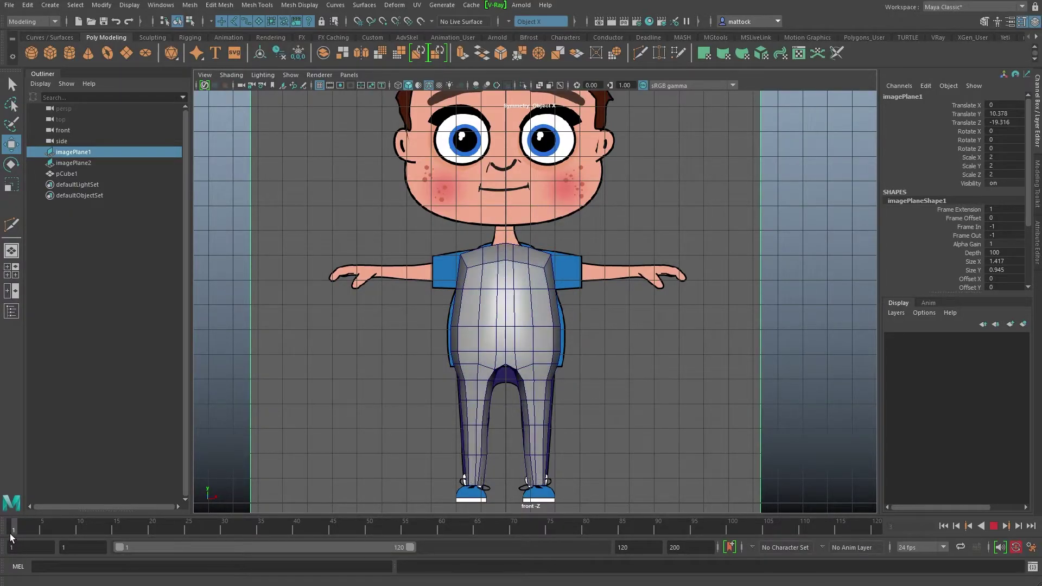
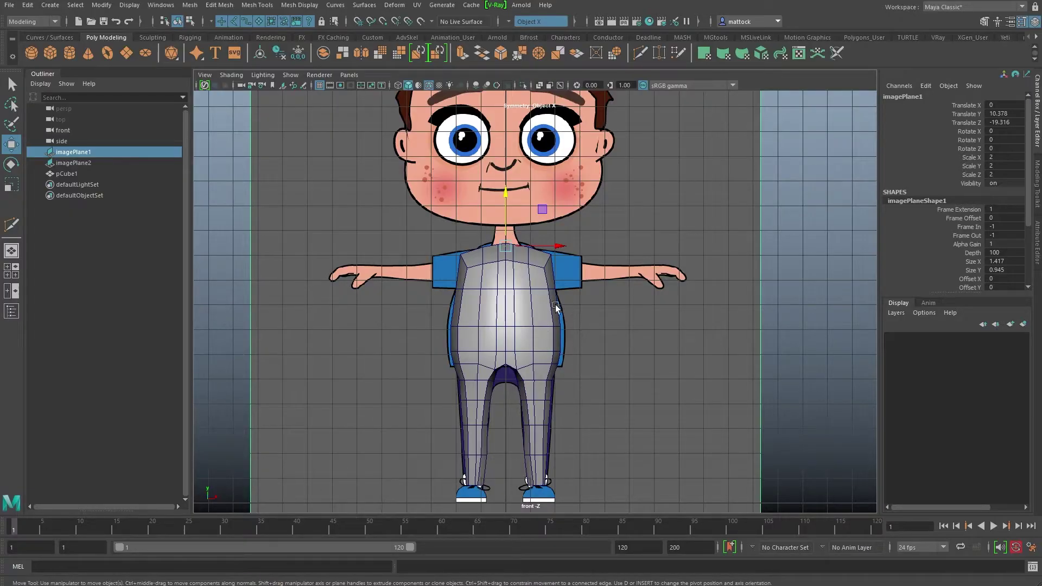
# - Select the body in the four-view layout and go to frame 2 for the see-through material
pyautogui.click(529, 316)
pyautogui.press('space')
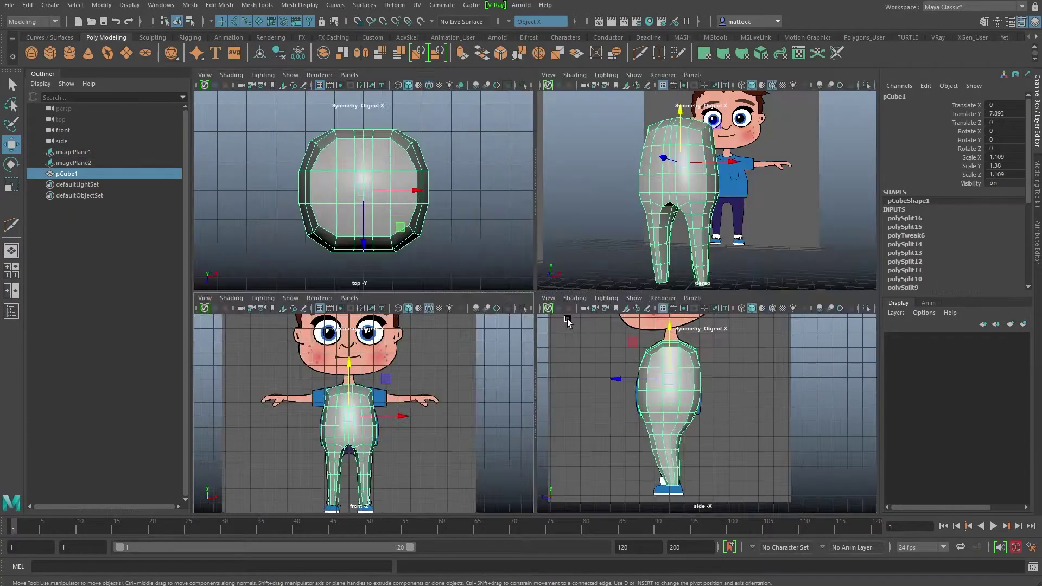
pyautogui.hotkey('alt', 'v')
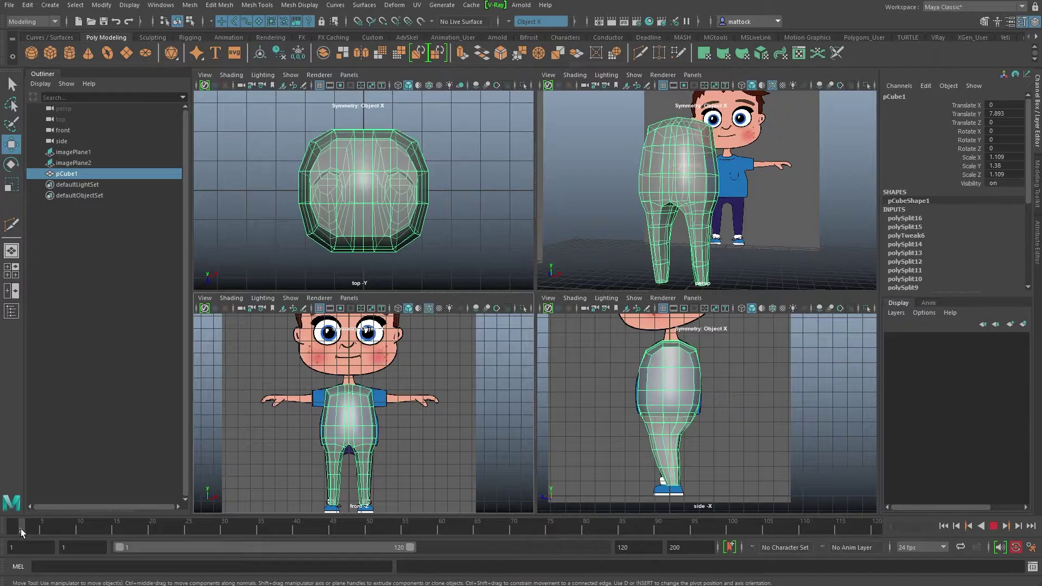
pyautogui.click(18, 529)
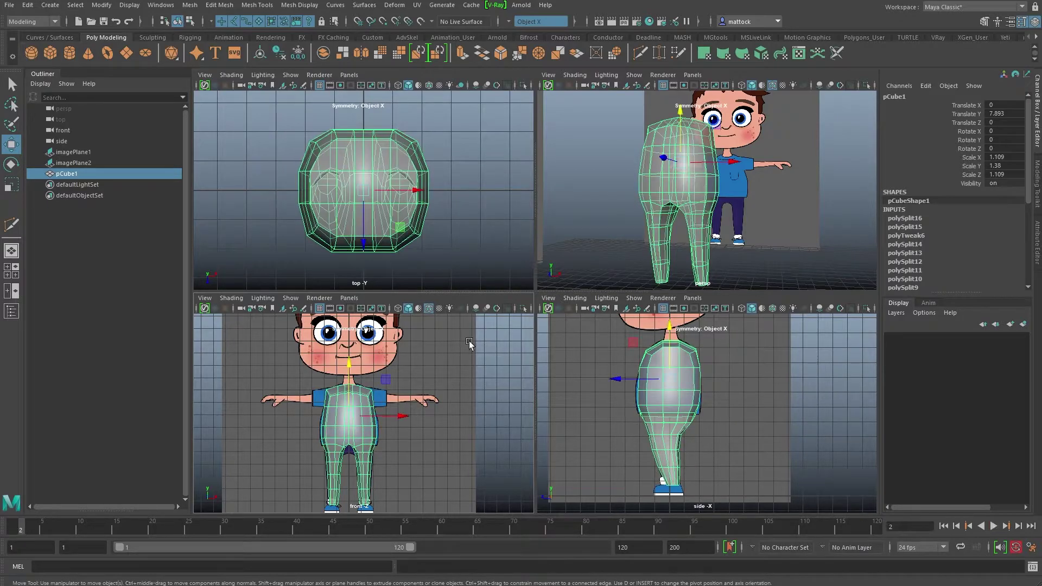
# - Select the upper side faces of the torso where the arms attach at both shoulders
pyautogui.keyDown('alt'); pyautogui.moveTo(673, 206); pyautogui.dragTo(736, 175); pyautogui.keyUp('alt')
pyautogui.keyDown('alt'); pyautogui.moveTo(682, 171); pyautogui.dragTo(725, 189, button='right'); pyautogui.keyUp('alt')
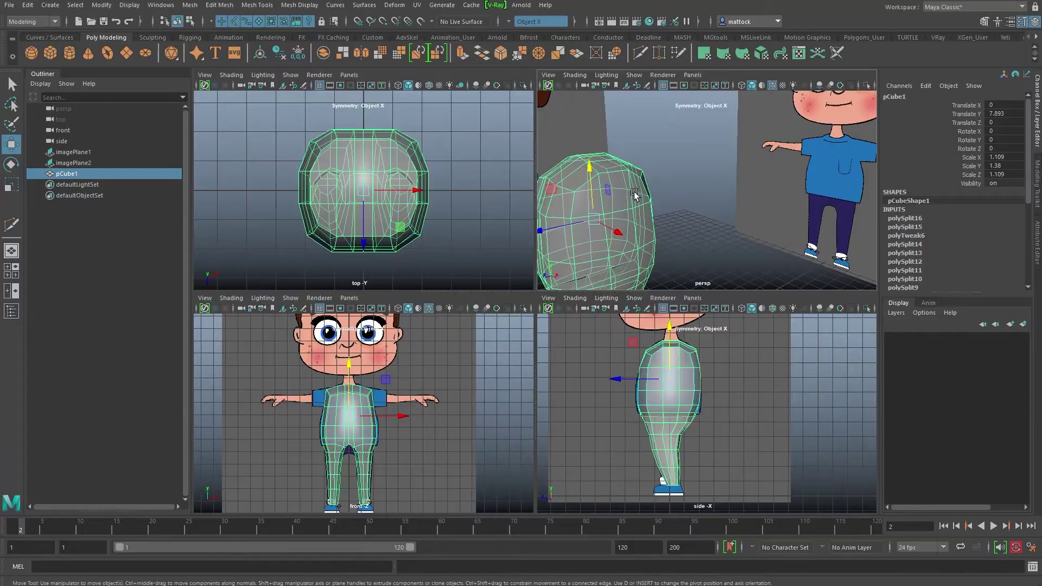
pyautogui.keyDown('alt'); pyautogui.moveTo(642, 207); pyautogui.dragTo(662, 192); pyautogui.keyUp('alt')
pyautogui.moveTo(661, 190)
pyautogui.mouseDown(button='right')
pyautogui.moveTo(663, 205)
pyautogui.moveTo(662, 179)
pyautogui.moveTo(661, 205)
pyautogui.mouseUp(button='right')
pyautogui.doubleClick(665, 186)
pyautogui.click(700, 182)
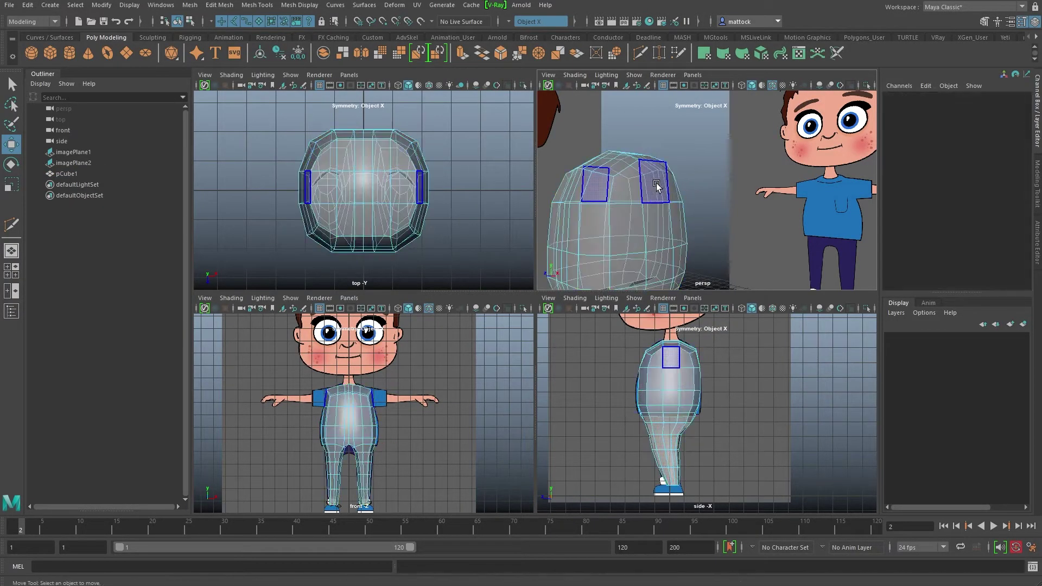
pyautogui.press('space')
pyautogui.keyDown('alt'); pyautogui.moveTo(564, 252); pyautogui.dragTo(630, 295); pyautogui.keyUp('alt')
pyautogui.press('space')
pyautogui.moveTo(421, 399); pyautogui.dragTo(461, 400)
pyautogui.hotkey('ctrl', 'z')
# - Extrude the shoulder faces and pull them straight outward to form both blocky arms
pyautogui.keyDown('alt'); pyautogui.moveTo(699, 212); pyautogui.dragTo(630, 214); pyautogui.keyUp('alt')
pyautogui.keyDown('alt'); pyautogui.moveTo(630, 214); pyautogui.dragTo(724, 225, button='right'); pyautogui.keyUp('alt')
pyautogui.keyDown('alt'); pyautogui.moveTo(723, 226); pyautogui.dragTo(811, 230); pyautogui.keyUp('alt')
pyautogui.click(731, 214)
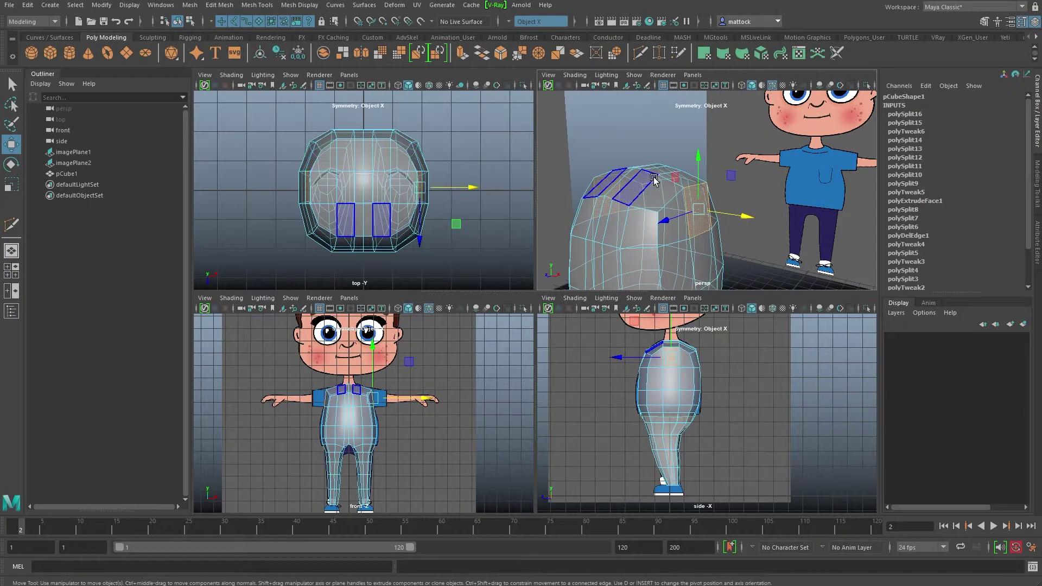
pyautogui.hotkey('ctrl', 'e')
pyautogui.keyDown('alt'); pyautogui.moveTo(728, 263); pyautogui.dragTo(748, 220); pyautogui.keyUp('alt')
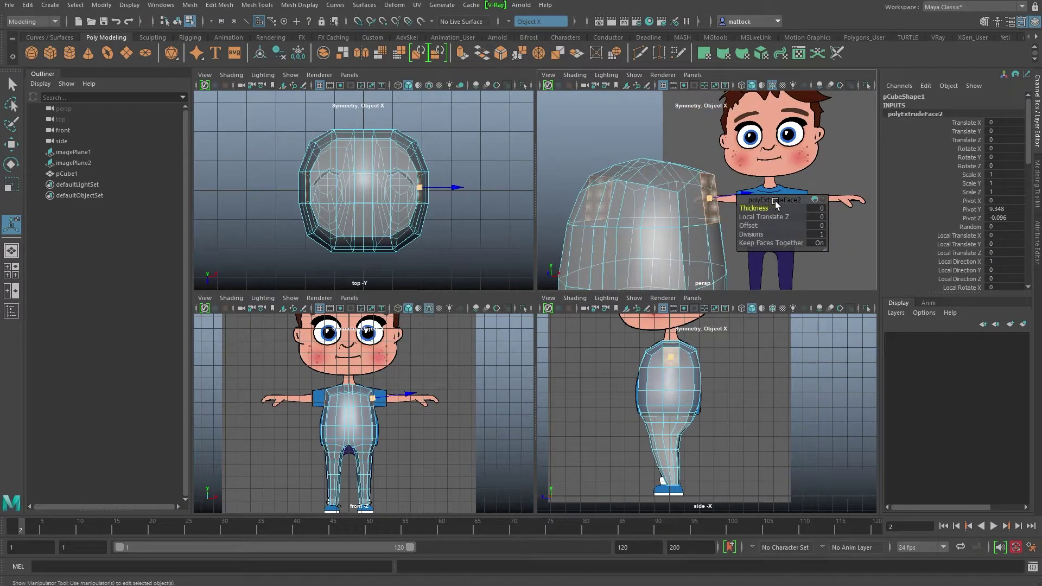
pyautogui.moveTo(787, 199); pyautogui.dragTo(831, 235)
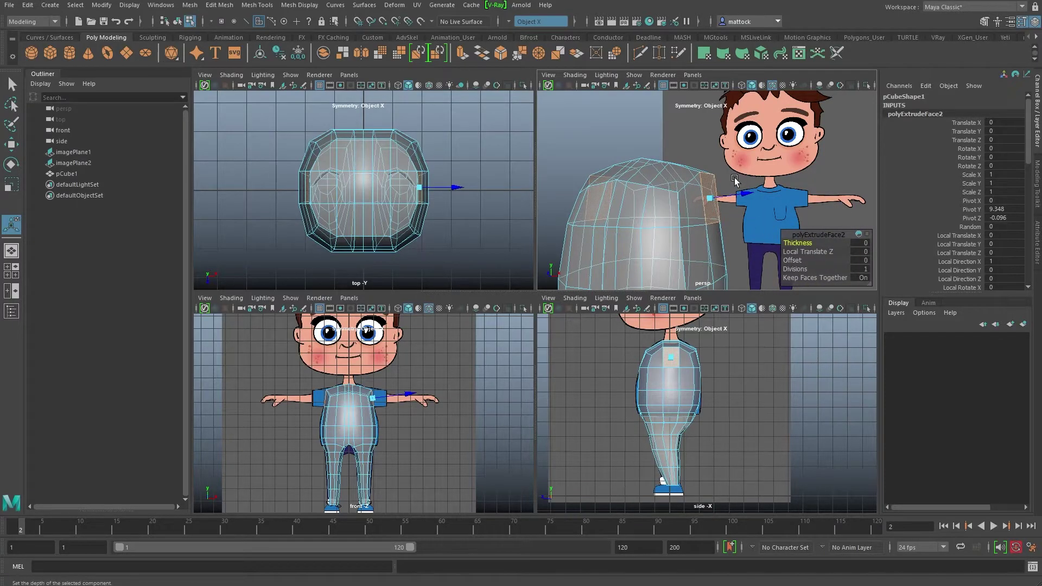
pyautogui.press('space')
pyautogui.keyDown('alt'); pyautogui.moveTo(705, 218); pyautogui.dragTo(605, 263, button='right'); pyautogui.keyUp('alt')
pyautogui.keyDown('alt'); pyautogui.moveTo(605, 262); pyautogui.dragTo(514, 230, button='middle'); pyautogui.keyUp('alt')
pyautogui.moveTo(460, 273); pyautogui.dragTo(660, 293)
pyautogui.press('w')
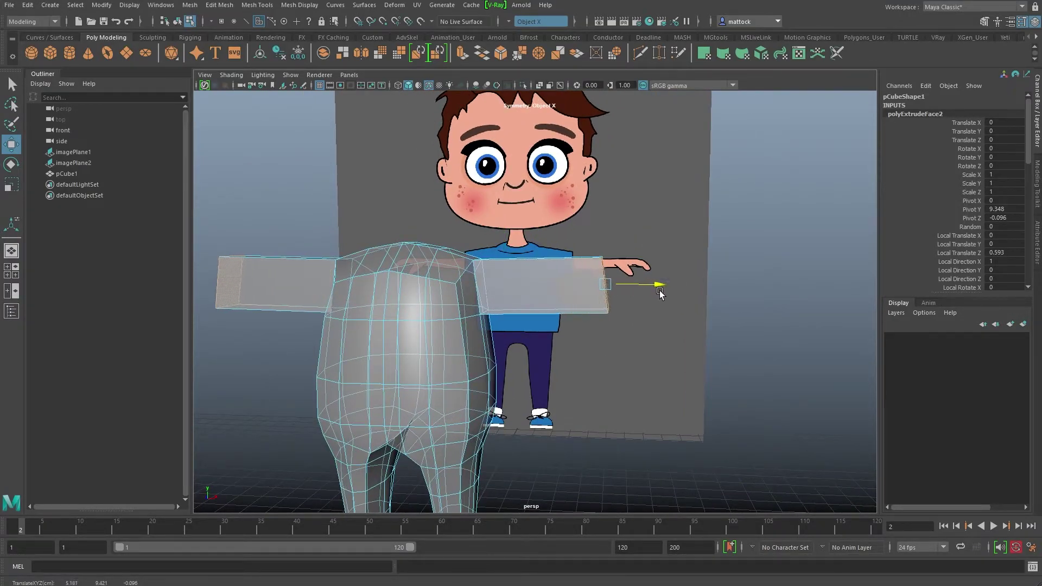
# - Scale down the arm end faces in the front view and place them at the wrists of the reference
pyautogui.press('space')
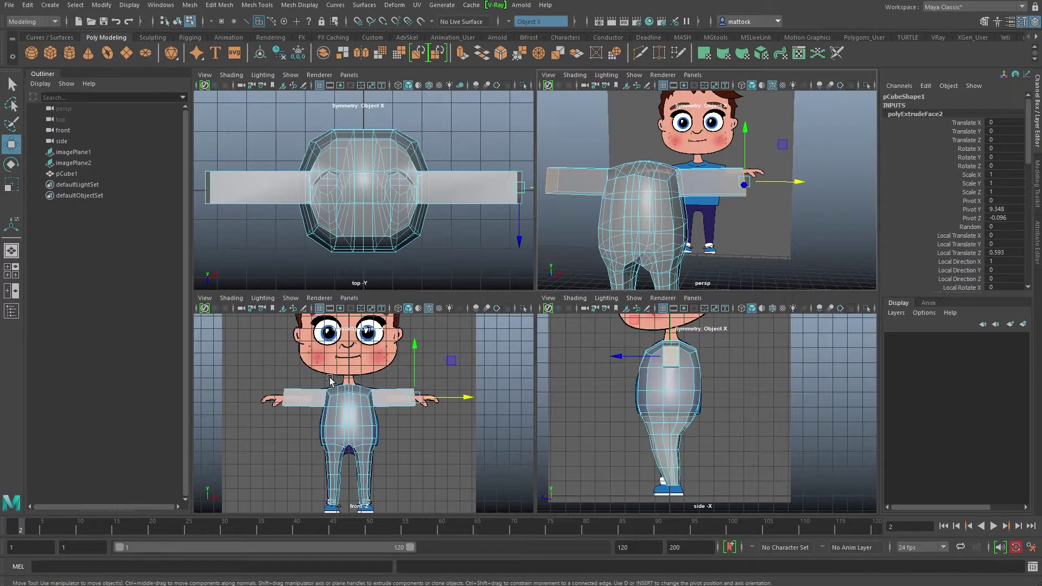
pyautogui.press('space')
pyautogui.scroll(3, 424, 369)
pyautogui.moveTo(744, 252); pyautogui.dragTo(700, 262)
pyautogui.press('r')
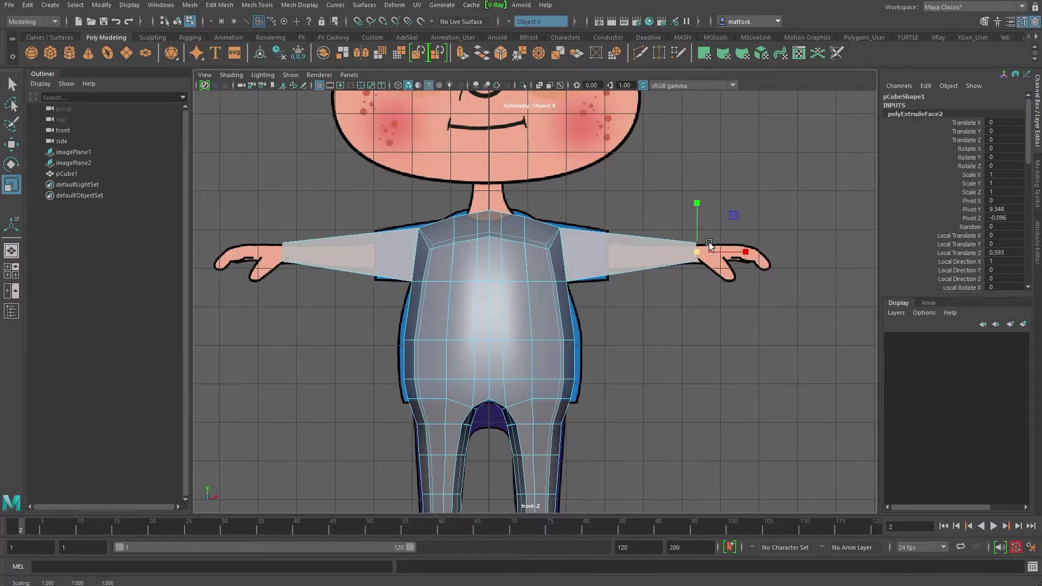
# - Flatten the wrist end faces to vertical by scaling X to 0 and nudge their height to match the reference wrists
pyautogui.press('e')
pyautogui.moveTo(662, 219); pyautogui.dragTo(658, 223)
pyautogui.keyDown('alt'); pyautogui.moveTo(634, 276); pyautogui.dragTo(721, 306, button='right'); pyautogui.keyUp('alt')
pyautogui.keyDown('alt'); pyautogui.moveTo(624, 272); pyautogui.dragTo(440, 313, button='middle'); pyautogui.keyUp('alt')
pyautogui.keyDown('alt'); pyautogui.moveTo(440, 313); pyautogui.dragTo(460, 297, button='right'); pyautogui.keyUp('alt')
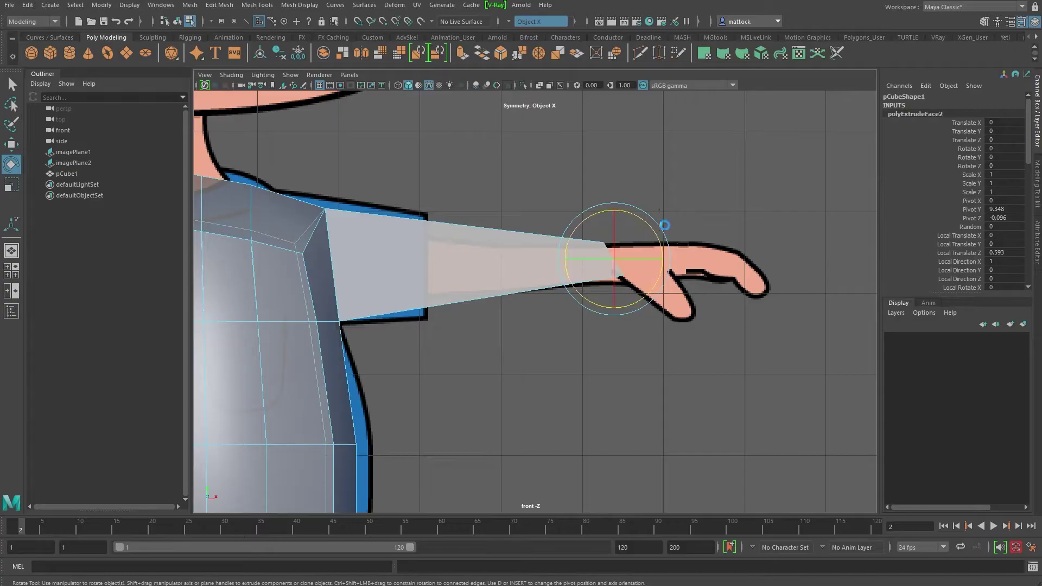
pyautogui.press('r')
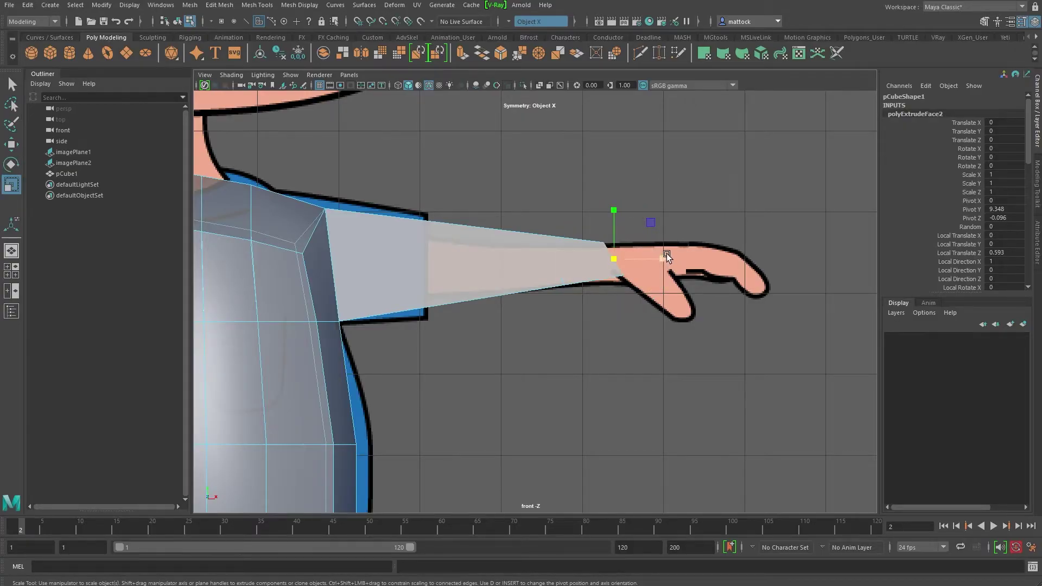
pyautogui.moveTo(663, 258); pyautogui.dragTo(614, 259)
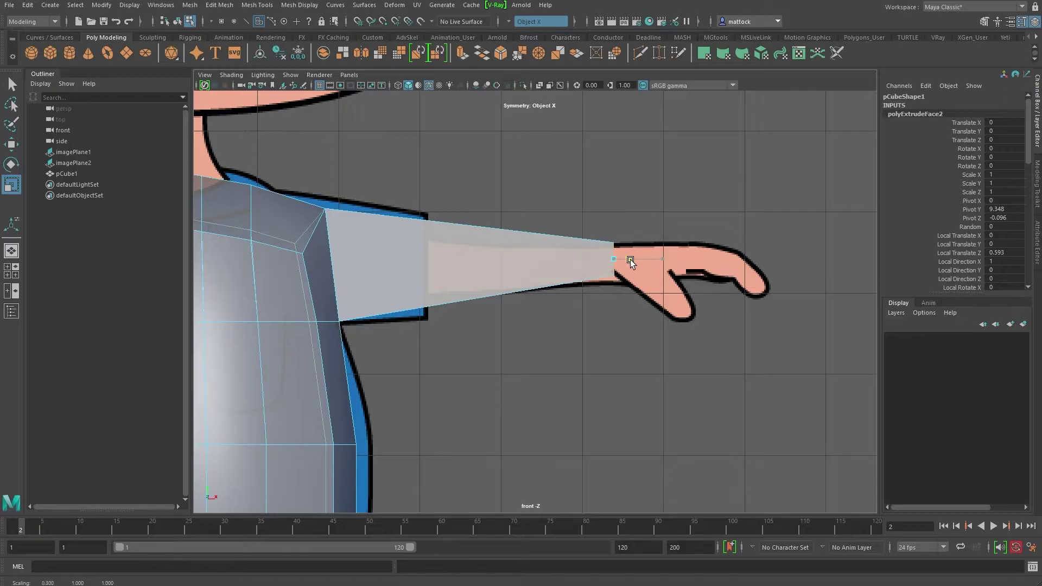
pyautogui.scroll(-5, 651, 255)
pyautogui.press('w')
pyautogui.moveTo(623, 228); pyautogui.dragTo(624, 232)
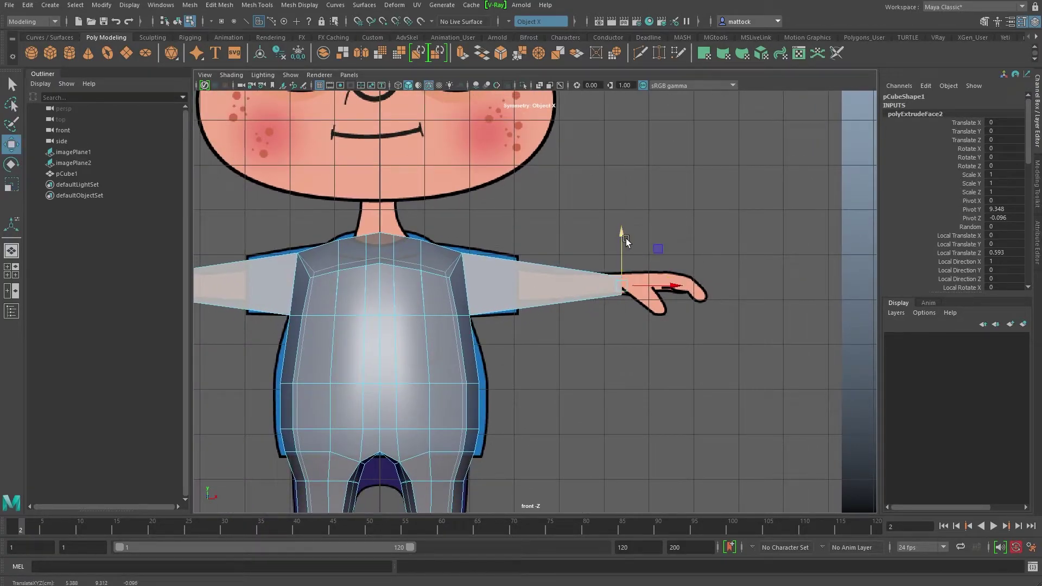
# - Insert three edge loops around each arm, at the upper arm, the elbow and near the wrist
pyautogui.hotkey('ctrl', 'shift', 'x')
pyautogui.keyDown('ctrl'); pyautogui.click(482, 260); pyautogui.keyUp('ctrl')
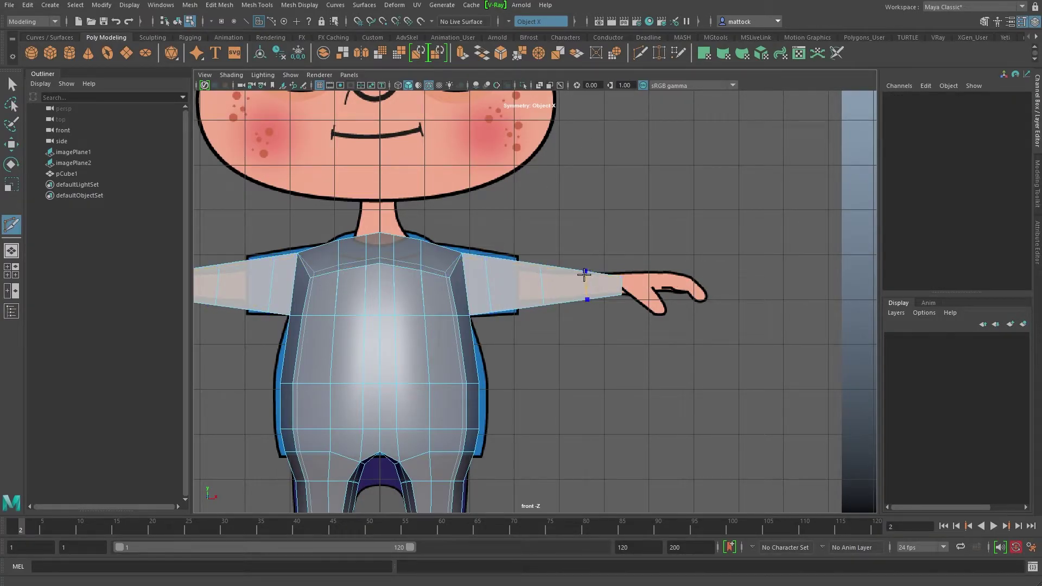
pyautogui.press('q')
pyautogui.click(568, 266)
# - Select the elbow edge loop on both arms and scale it down uniformly to follow the reference arm thickness
pyautogui.moveTo(546, 277); pyautogui.dragTo(547, 247, button='right')
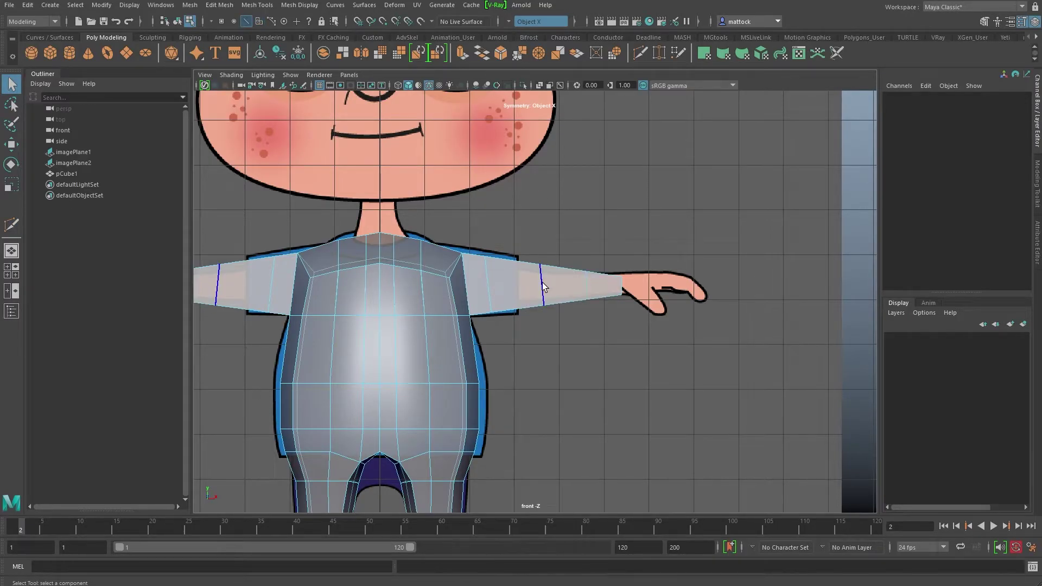
pyautogui.click(542, 281)
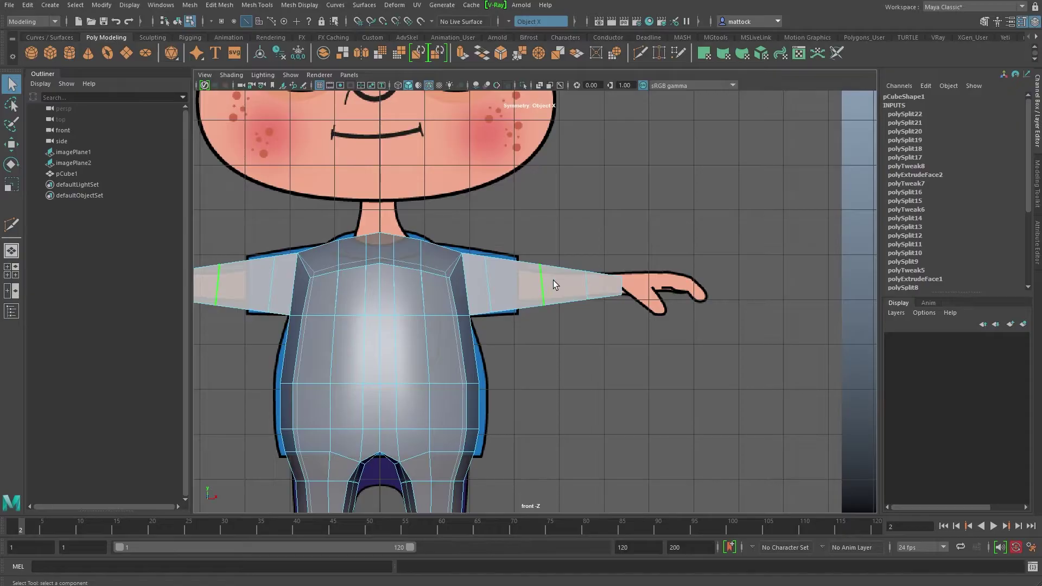
pyautogui.press('space')
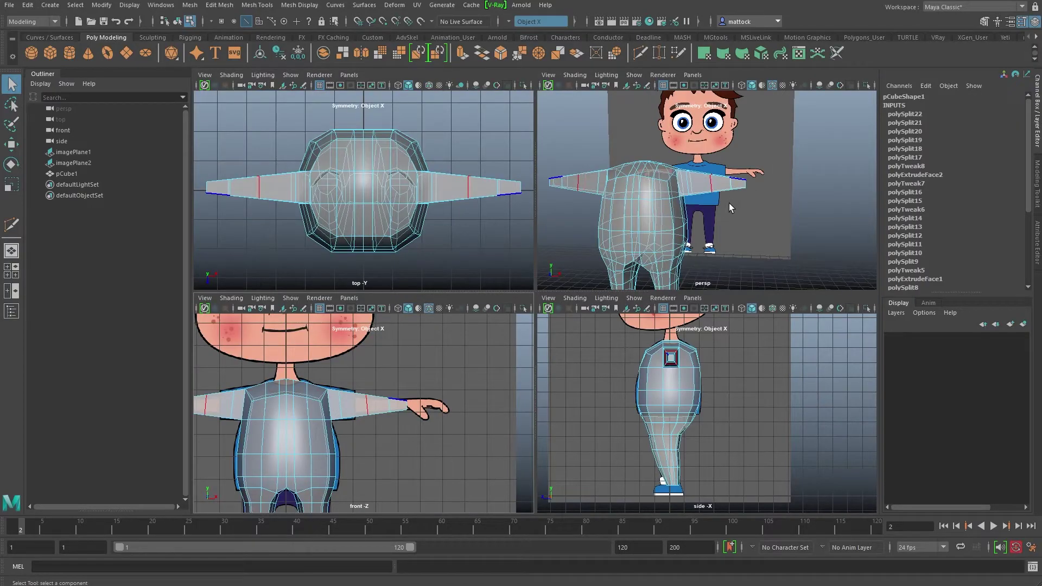
pyautogui.press('space')
pyautogui.keyDown('alt'); pyautogui.moveTo(699, 247); pyautogui.dragTo(673, 253); pyautogui.keyUp('alt')
pyautogui.press('space')
pyautogui.scroll(3, 713, 205)
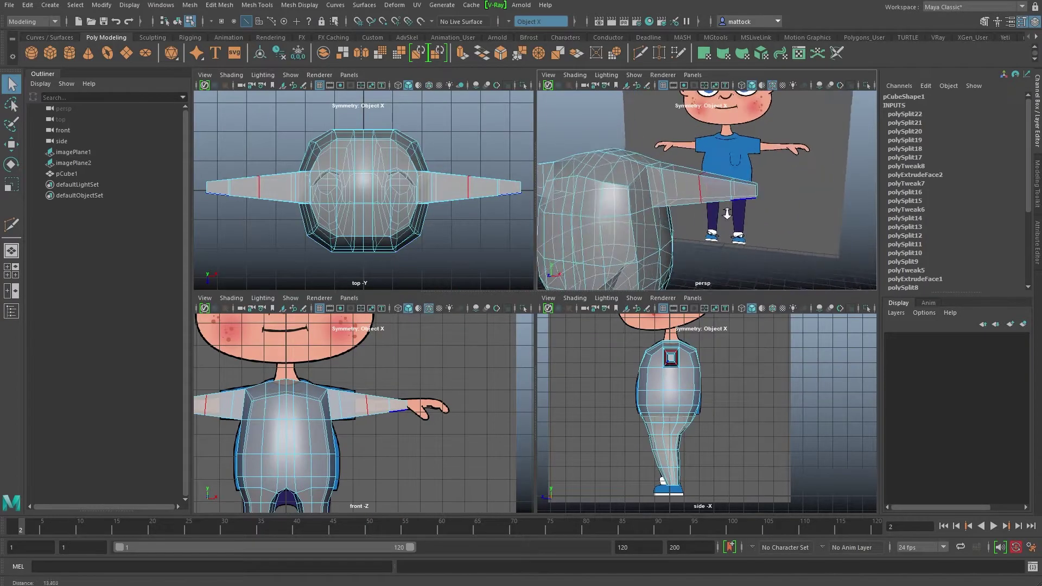
pyautogui.press('e')
pyautogui.press('r')
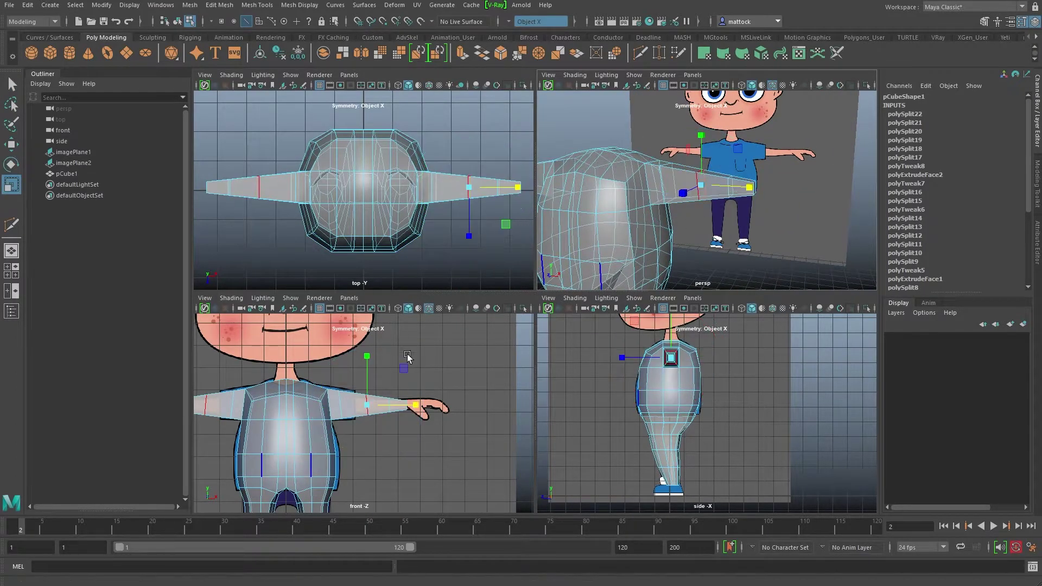
pyautogui.moveTo(366, 404); pyautogui.dragTo(347, 407)
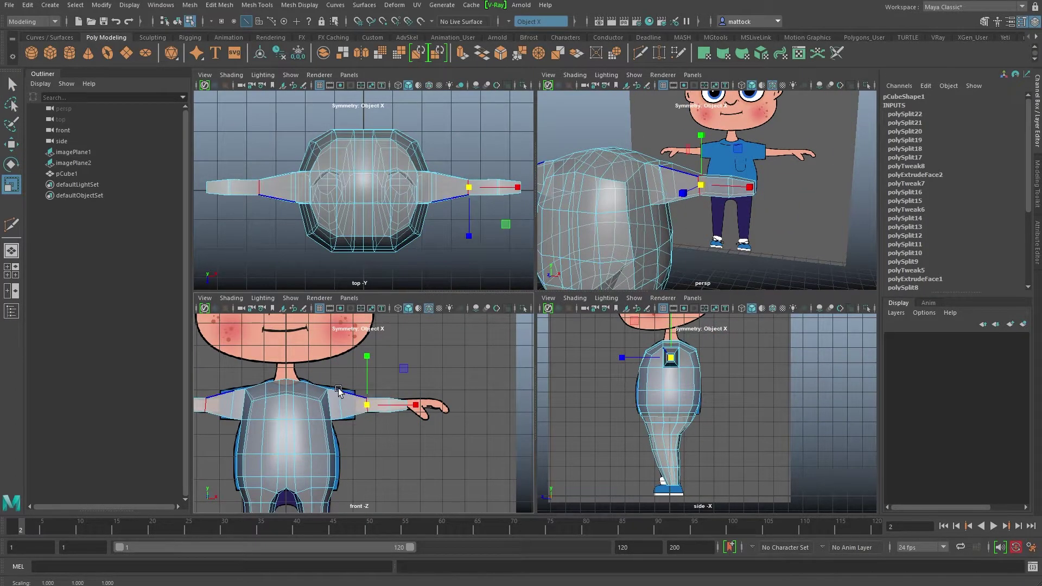
# - Select the forearm edge loop near the wrist in the front view for scaling
pyautogui.scroll(3, 347, 407)
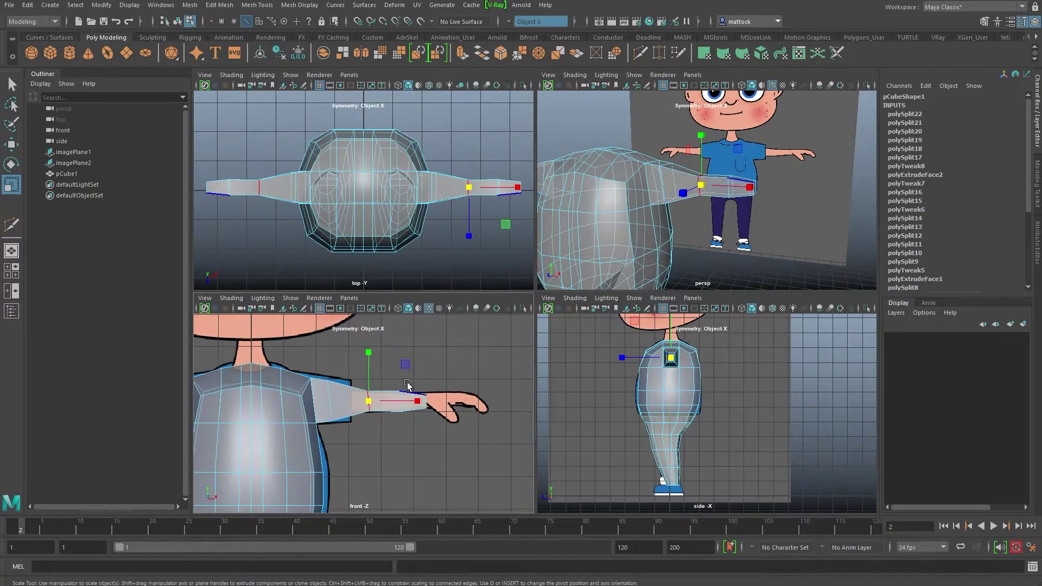
pyautogui.scroll(3, 420, 397)
pyautogui.doubleClick(429, 404)
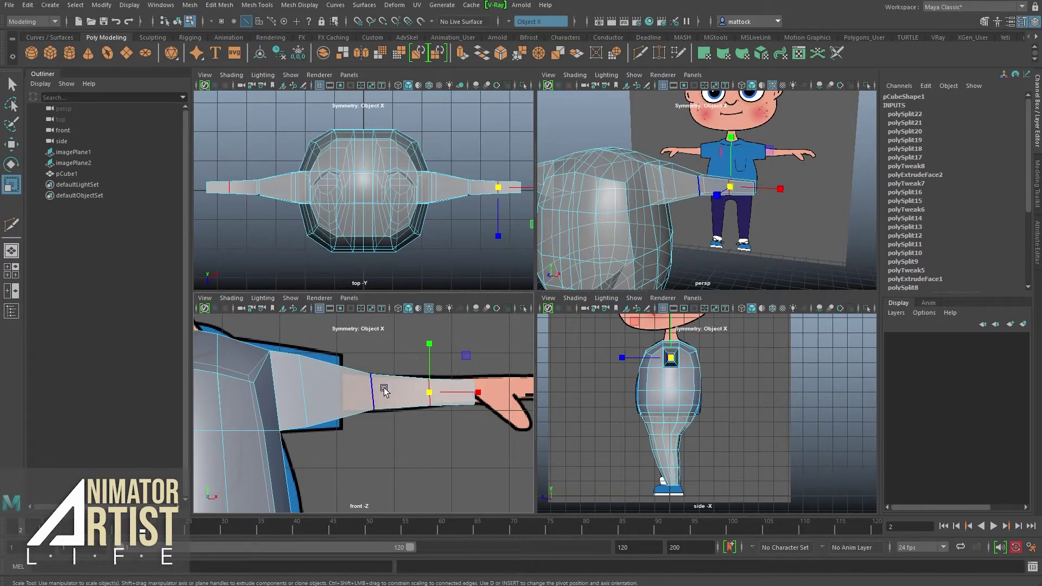
# - Move the shoulder-top and armpit vertices in the front view so the upper arm follows the shirt sleeve
pyautogui.rightClick(361, 391)
pyautogui.moveTo(361, 390); pyautogui.dragTo(337, 360, button='right')
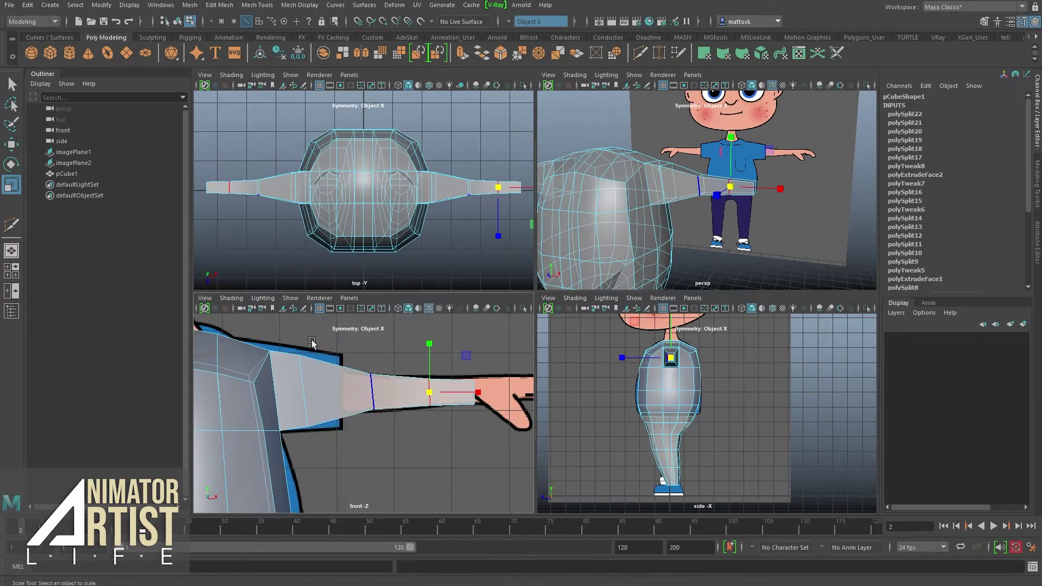
pyautogui.moveTo(292, 373); pyautogui.dragTo(293, 373)
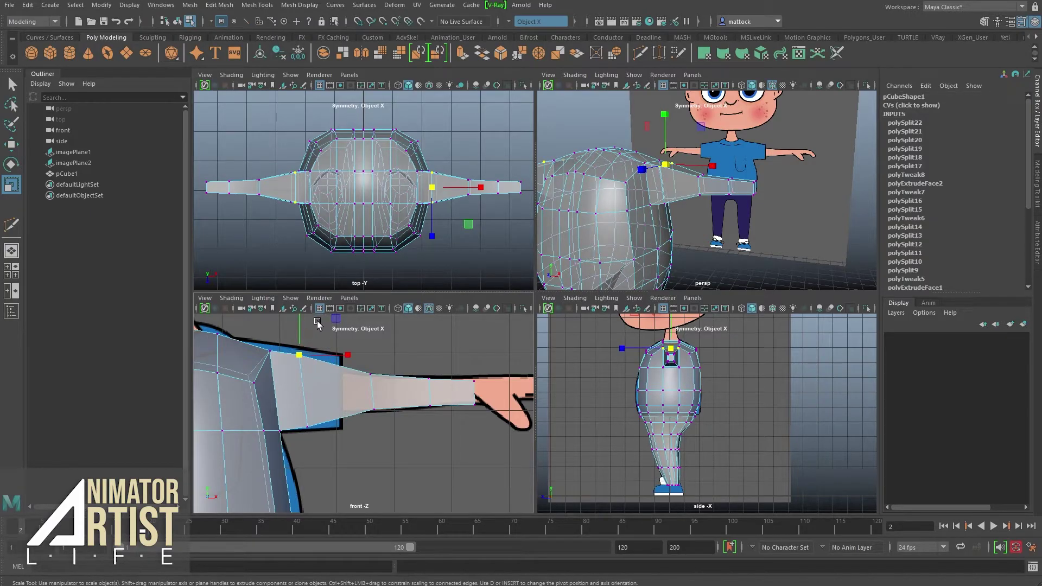
pyautogui.press('w')
pyautogui.moveTo(276, 339)
pyautogui.mouseDown()
pyautogui.moveTo(261, 362)
pyautogui.moveTo(269, 325)
pyautogui.mouseUp()
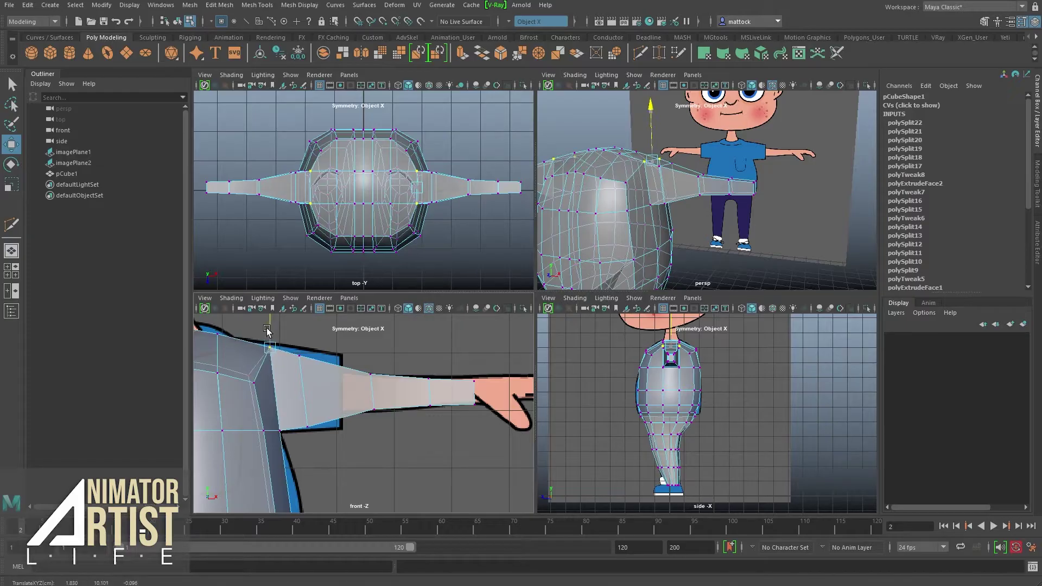
pyautogui.moveTo(320, 442); pyautogui.dragTo(308, 388)
pyautogui.keyDown('alt'); pyautogui.moveTo(301, 441); pyautogui.dragTo(346, 429, button='middle'); pyautogui.keyUp('alt')
pyautogui.moveTo(402, 400); pyautogui.dragTo(398, 401)
# - Adjust the elbow, forearm and wrist vertices in the front view to match the arm outline of the reference
pyautogui.click(344, 344)
pyautogui.moveTo(385, 342); pyautogui.dragTo(375, 341)
pyautogui.moveTo(441, 350); pyautogui.dragTo(407, 370)
pyautogui.moveTo(415, 335); pyautogui.dragTo(415, 340)
pyautogui.keyDown('alt'); pyautogui.moveTo(422, 372); pyautogui.dragTo(334, 364, button='middle'); pyautogui.keyUp('alt')
pyautogui.keyDown('alt'); pyautogui.moveTo(334, 364); pyautogui.dragTo(420, 355, button='right'); pyautogui.keyUp('alt')
pyautogui.moveTo(438, 327)
pyautogui.mouseDown()
pyautogui.moveTo(461, 383)
pyautogui.moveTo(476, 359)
pyautogui.moveTo(455, 332)
pyautogui.mouseUp()
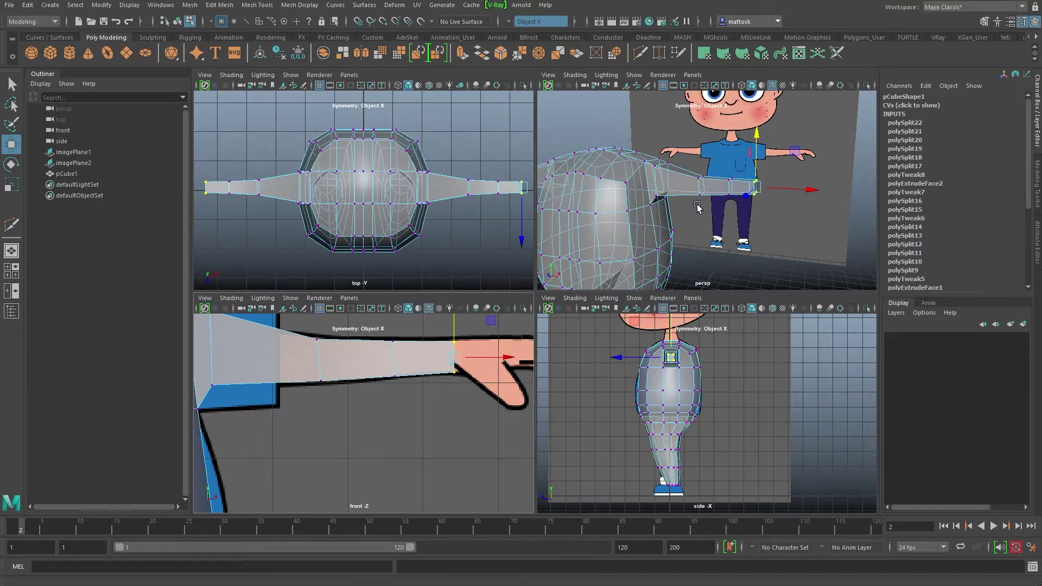
# - Turn on smooth preview and examine the body with its new arms in the full perspective view
pyautogui.press('3')
pyautogui.keyDown('alt'); pyautogui.moveTo(712, 238); pyautogui.dragTo(740, 233); pyautogui.keyUp('alt')
pyautogui.keyDown('alt'); pyautogui.moveTo(450, 379); pyautogui.dragTo(339, 378, button='right'); pyautogui.keyUp('alt')
pyautogui.keyDown('alt'); pyautogui.moveTo(339, 378); pyautogui.dragTo(426, 362, button='middle'); pyautogui.keyUp('alt')
pyautogui.keyDown('alt'); pyautogui.moveTo(621, 275); pyautogui.dragTo(688, 179); pyautogui.keyUp('alt')
pyautogui.keyDown('alt'); pyautogui.moveTo(796, 220); pyautogui.dragTo(804, 214); pyautogui.keyUp('alt')
pyautogui.press('space')
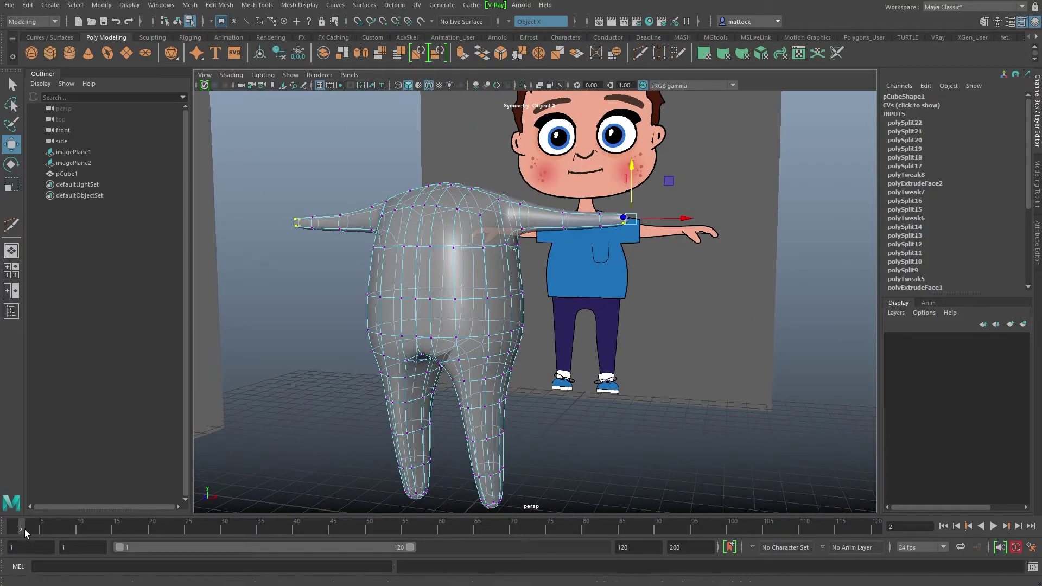
# - Go to frame 1 for the opaque material and return the body to unsmoothed display, seen along the arm from above
pyautogui.click(11, 528)
pyautogui.moveTo(555, 219); pyautogui.dragTo(607, 203, button='right')
pyautogui.click(659, 233)
pyautogui.keyDown('alt'); pyautogui.moveTo(703, 236); pyautogui.dragTo(454, 321); pyautogui.keyUp('alt')
pyautogui.scroll(-5, 568, 256)
pyautogui.scroll(5, 536, 255)
pyautogui.click(454, 321)
pyautogui.keyDown('alt'); pyautogui.moveTo(568, 348); pyautogui.dragTo(530, 272); pyautogui.keyUp('alt')
pyautogui.press('1')
# - Cut three more edge loops around each arm, at the upper arm, just past the elbow and close to the wrist
pyautogui.click(638, 54)
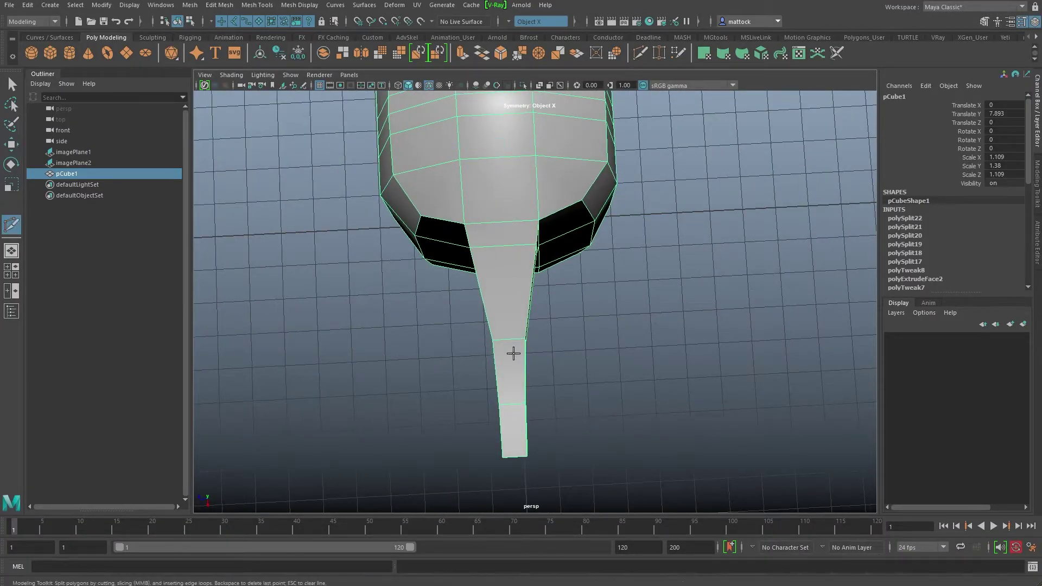
pyautogui.keyDown('ctrl'); pyautogui.click(522, 356); pyautogui.keyUp('ctrl')
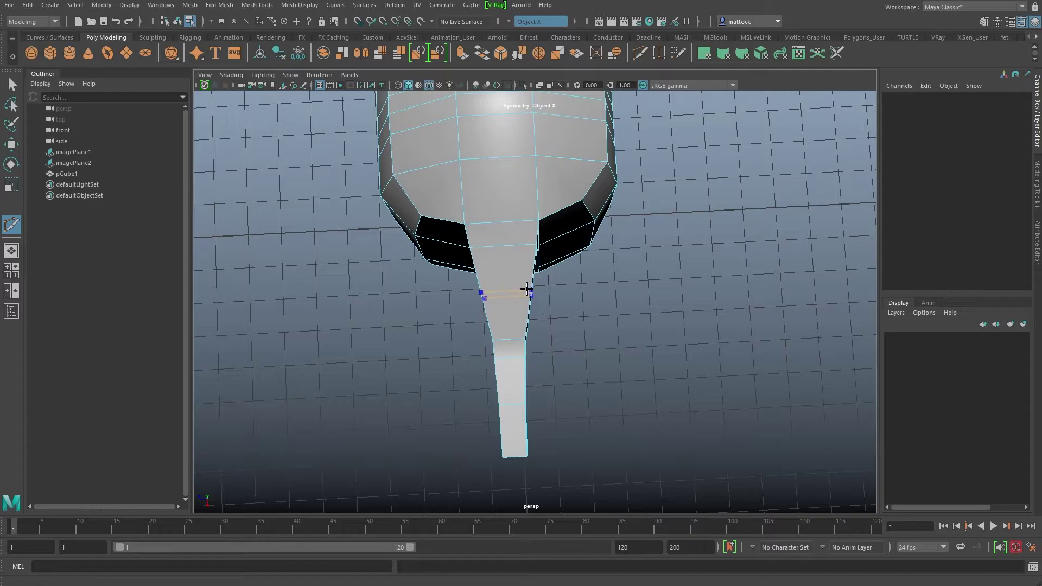
pyautogui.keyDown('alt'); pyautogui.moveTo(424, 356); pyautogui.dragTo(448, 315); pyautogui.keyUp('alt')
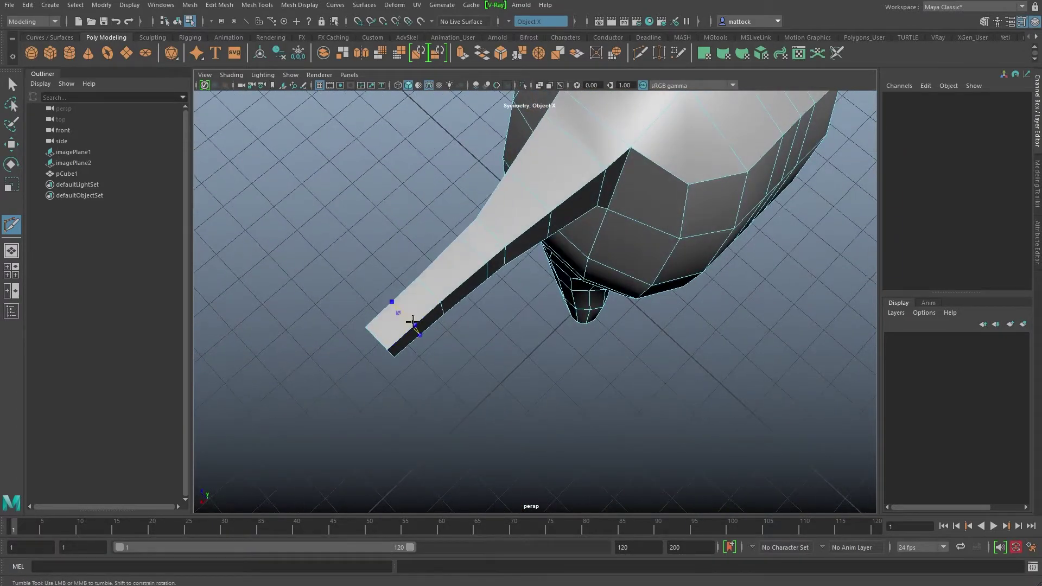
pyautogui.moveTo(448, 298)
pyautogui.keyDown('alt'); pyautogui.mouseDown()
pyautogui.moveTo(496, 275)
pyautogui.moveTo(499, 239)
pyautogui.mouseUp(); pyautogui.keyUp('alt')
# - Select the edge loop closest to the wrist and scale it to refine the wrist's shape
pyautogui.click(11, 84)
pyautogui.keyDown('alt'); pyautogui.moveTo(477, 304); pyautogui.dragTo(537, 320); pyautogui.keyUp('alt')
pyautogui.moveTo(584, 282); pyautogui.dragTo(584, 251, button='right')
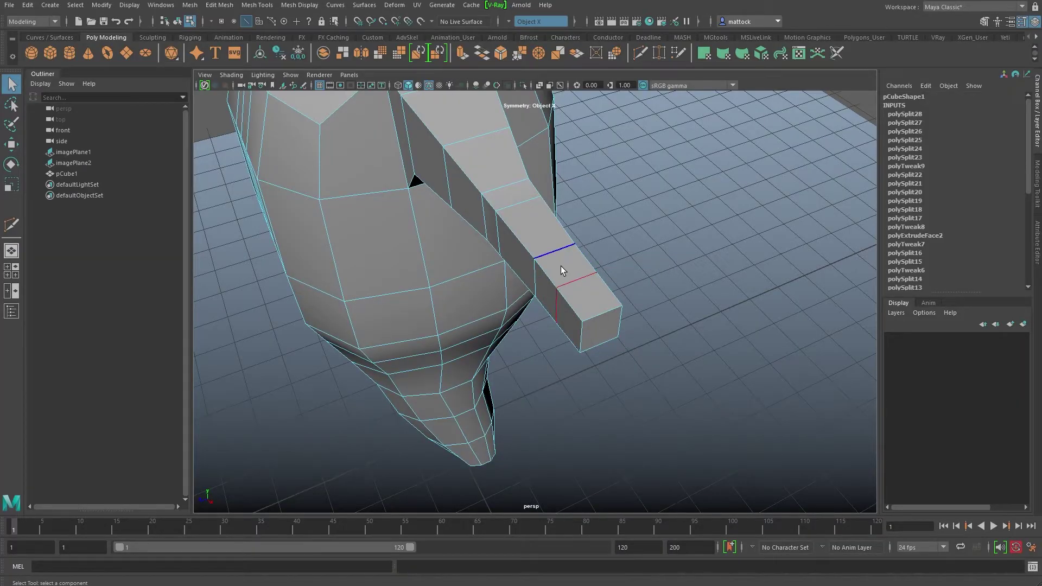
pyautogui.click(576, 284)
pyautogui.press('r')
pyautogui.keyDown('alt'); pyautogui.moveTo(578, 289); pyautogui.dragTo(511, 314); pyautogui.keyUp('alt')
pyautogui.moveTo(546, 297); pyautogui.dragTo(491, 296, button='right')
# - Move the elbow vertices along the arm's depth to give the elbow a slight bend
pyautogui.click(560, 315)
pyautogui.press('w')
pyautogui.moveTo(532, 320); pyautogui.dragTo(536, 318)
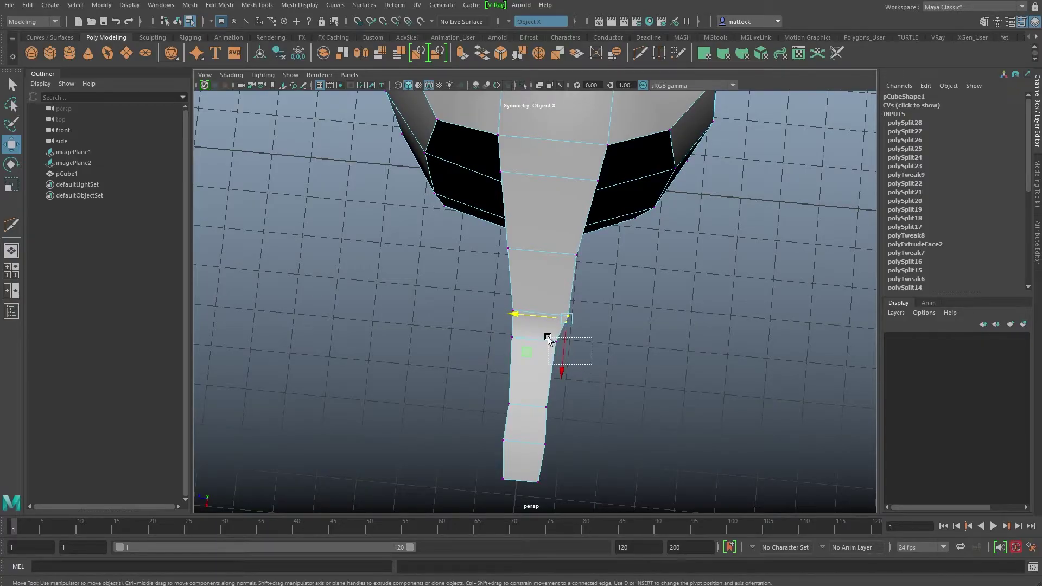
pyautogui.keyDown('alt'); pyautogui.moveTo(540, 344); pyautogui.dragTo(492, 346); pyautogui.keyUp('alt')
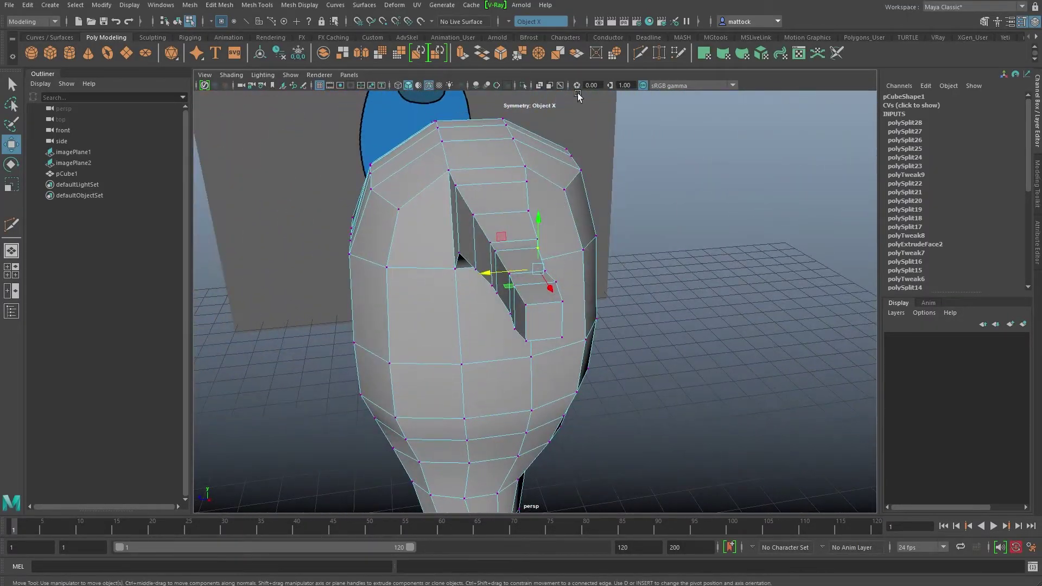
# - Cut a lengthwise edge loop down the middle of the arm's top and another around the arms at mid-height
pyautogui.click(641, 54)
pyautogui.keyDown('alt'); pyautogui.moveTo(560, 224); pyautogui.dragTo(520, 212); pyautogui.keyUp('alt')
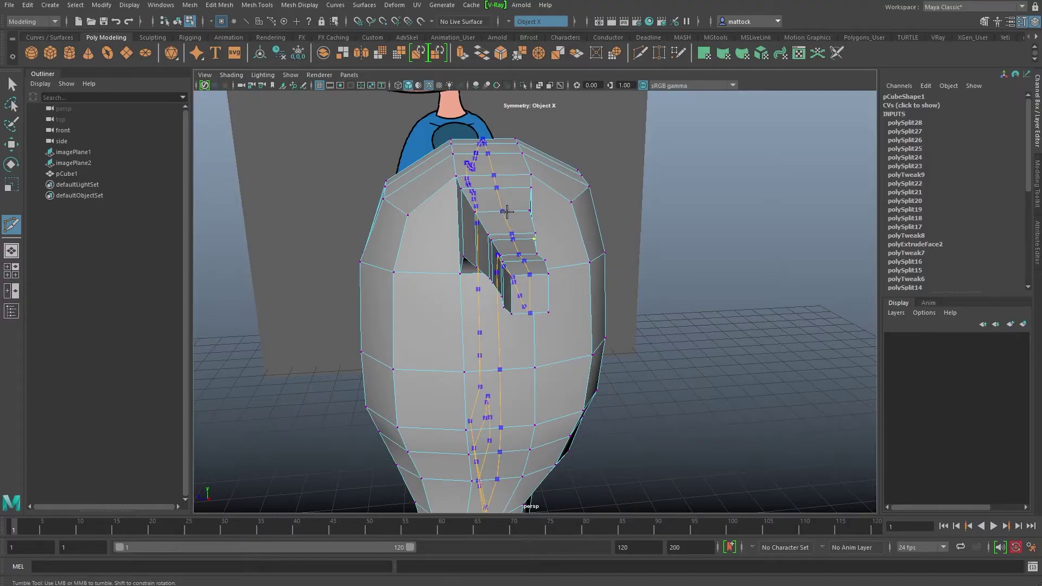
pyautogui.press('Return')
pyautogui.keyDown('alt'); pyautogui.moveTo(554, 214); pyautogui.dragTo(535, 228); pyautogui.keyUp('alt')
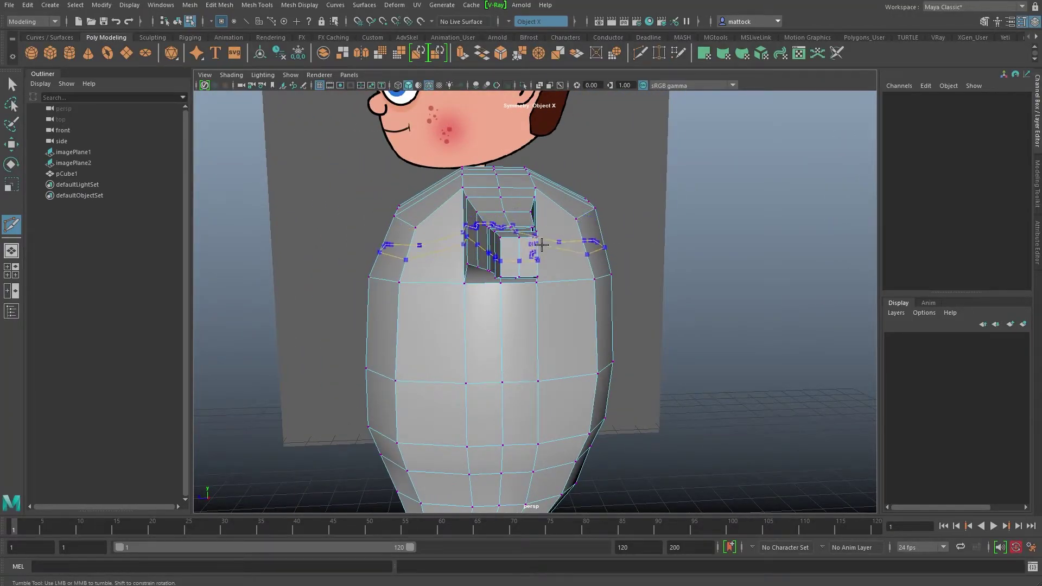
pyautogui.keyDown('ctrl'); pyautogui.keyDown('shift'); pyautogui.click(517, 253); pyautogui.keyUp('shift'); pyautogui.keyUp('ctrl')
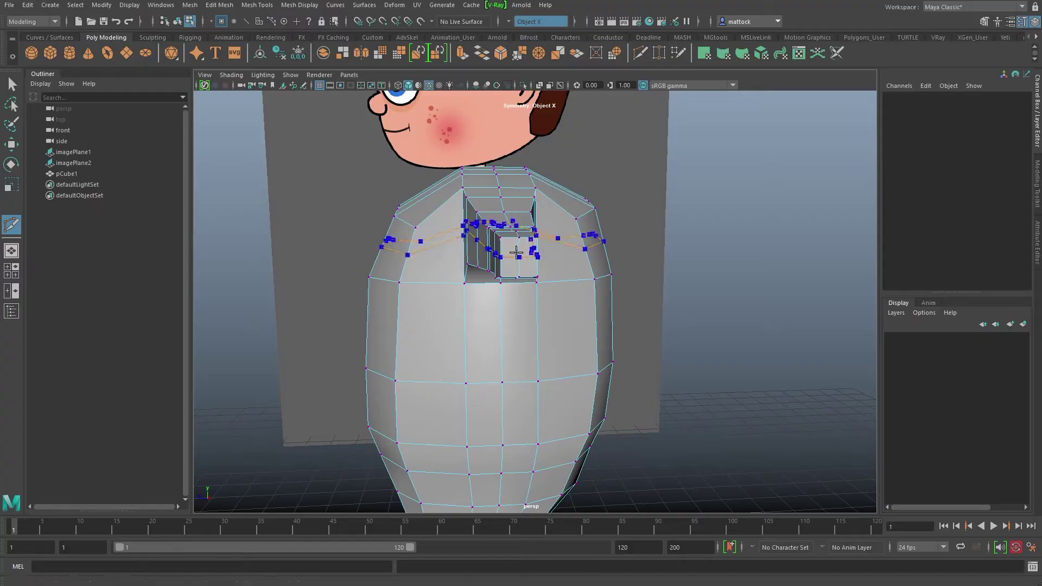
# - Select the row of centre edges along the arm's top and raise it to round the upper side
pyautogui.keyDown('alt'); pyautogui.moveTo(592, 201); pyautogui.dragTo(532, 205); pyautogui.keyUp('alt')
pyautogui.press('q')
pyautogui.keyDown('alt'); pyautogui.moveTo(341, 158); pyautogui.dragTo(545, 256); pyautogui.keyUp('alt')
pyautogui.moveTo(524, 260); pyautogui.dragTo(524, 232, button='right')
pyautogui.keyDown('alt'); pyautogui.moveTo(524, 257); pyautogui.dragTo(445, 249); pyautogui.keyUp('alt')
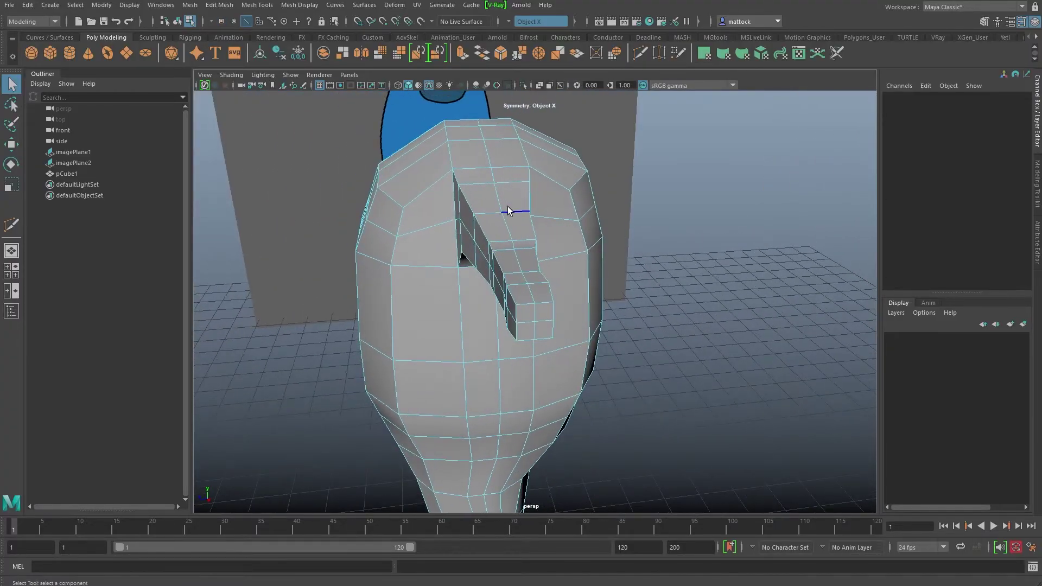
pyautogui.click(499, 199)
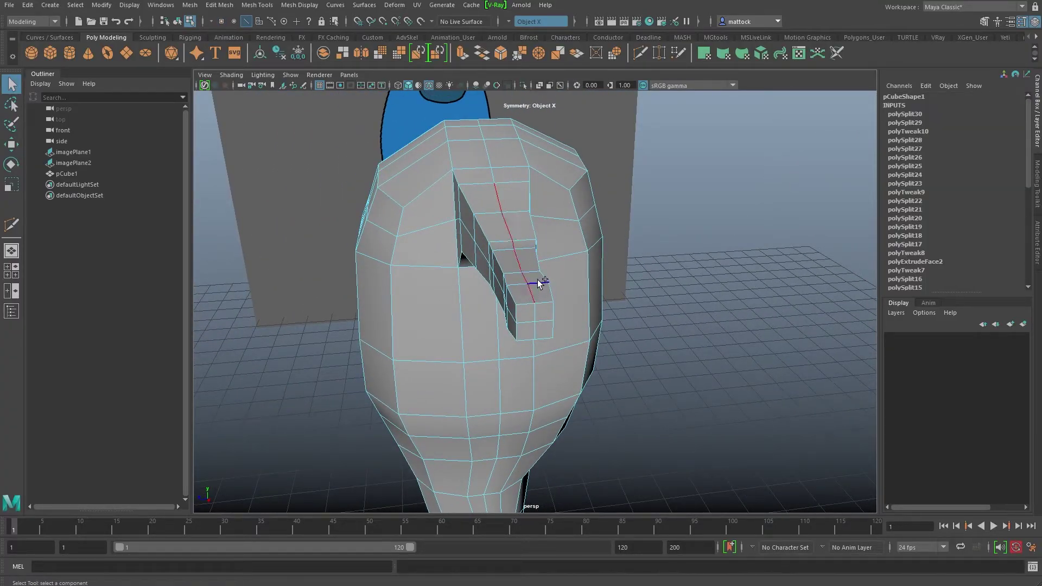
pyautogui.press('w')
pyautogui.moveTo(509, 183); pyautogui.dragTo(511, 174)
# - Move the centre edge rows on the arm's remaining sides outward to round its cross-section
pyautogui.keyDown('alt'); pyautogui.moveTo(522, 278); pyautogui.dragTo(454, 246); pyautogui.keyUp('alt')
pyautogui.click(444, 246)
pyautogui.keyDown('shift'); pyautogui.doubleClick(578, 214); pyautogui.keyUp('shift')
pyautogui.keyDown('alt'); pyautogui.moveTo(538, 220); pyautogui.dragTo(481, 250); pyautogui.keyUp('alt')
pyautogui.doubleClick(558, 229)
pyautogui.keyDown('alt'); pyautogui.moveTo(481, 251); pyautogui.dragTo(502, 290); pyautogui.keyUp('alt')
pyautogui.click(620, 232)
pyautogui.keyDown('alt'); pyautogui.moveTo(522, 367); pyautogui.dragTo(533, 242); pyautogui.keyUp('alt')
pyautogui.moveTo(536, 270); pyautogui.dragTo(532, 235, button='right')
pyautogui.click(562, 273)
pyautogui.keyDown('alt'); pyautogui.moveTo(526, 272); pyautogui.dragTo(530, 305); pyautogui.keyUp('alt')
pyautogui.click(573, 309)
pyautogui.keyDown('alt'); pyautogui.moveTo(526, 307); pyautogui.dragTo(506, 229); pyautogui.keyUp('alt')
pyautogui.moveTo(508, 227); pyautogui.dragTo(554, 213, button='right')
# - Switch the body to smoothed display in object mode and check the rounded arms from several sides
pyautogui.press('3')
pyautogui.keyDown('alt'); pyautogui.moveTo(718, 255); pyautogui.dragTo(441, 284, button='right'); pyautogui.keyUp('alt')
pyautogui.keyDown('alt'); pyautogui.moveTo(456, 285); pyautogui.dragTo(558, 235, button='middle'); pyautogui.keyUp('alt')
pyautogui.keyDown('alt'); pyautogui.moveTo(558, 235); pyautogui.dragTo(589, 266); pyautogui.keyUp('alt')
pyautogui.click(694, 275)
pyautogui.keyDown('alt'); pyautogui.moveTo(563, 316); pyautogui.dragTo(588, 275); pyautogui.keyUp('alt')
# - Show only the front view, close in on the torso and arm, and go to frame 2 for the see-through material
pyautogui.press('space')
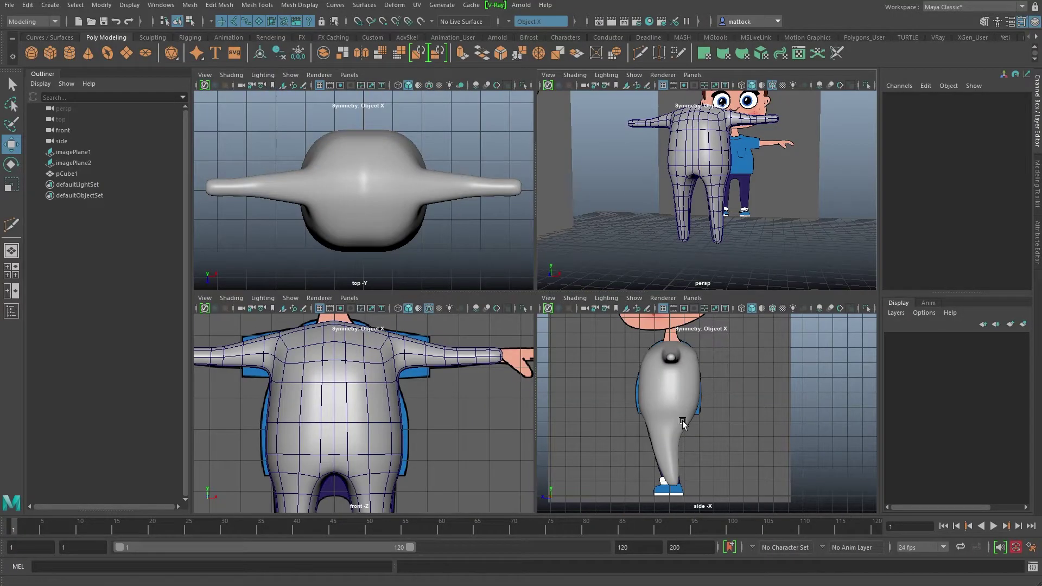
pyautogui.keyDown('alt'); pyautogui.moveTo(434, 392); pyautogui.dragTo(379, 414, button='right'); pyautogui.keyUp('alt')
pyautogui.press('space')
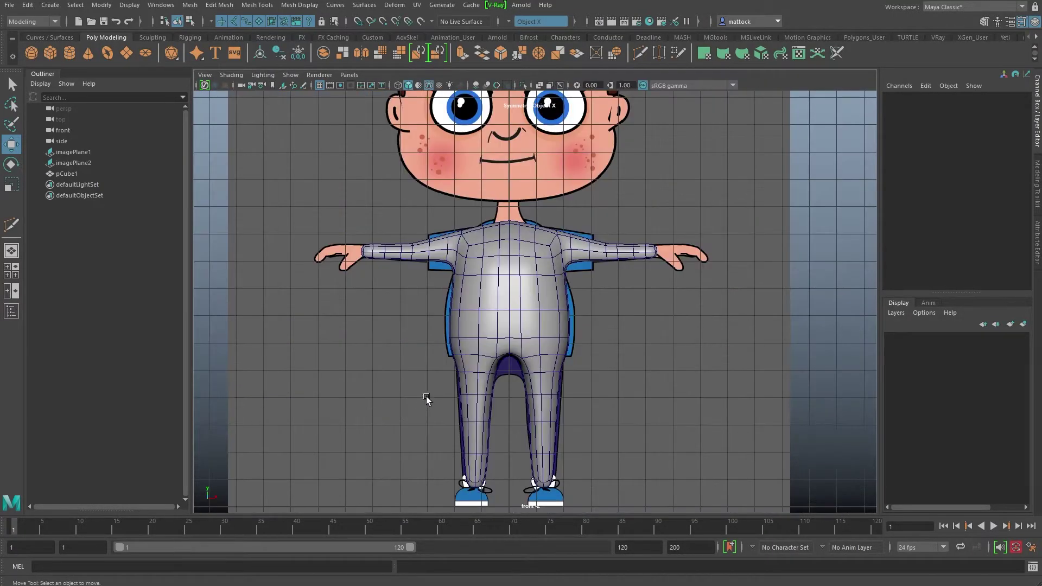
pyautogui.keyDown('alt'); pyautogui.moveTo(465, 397); pyautogui.dragTo(454, 365, button='middle'); pyautogui.keyUp('alt')
pyautogui.keyDown('alt'); pyautogui.moveTo(520, 329); pyautogui.dragTo(508, 329, button='right'); pyautogui.keyUp('alt')
pyautogui.keyDown('alt'); pyautogui.moveTo(578, 309); pyautogui.dragTo(508, 389, button='middle'); pyautogui.keyUp('alt')
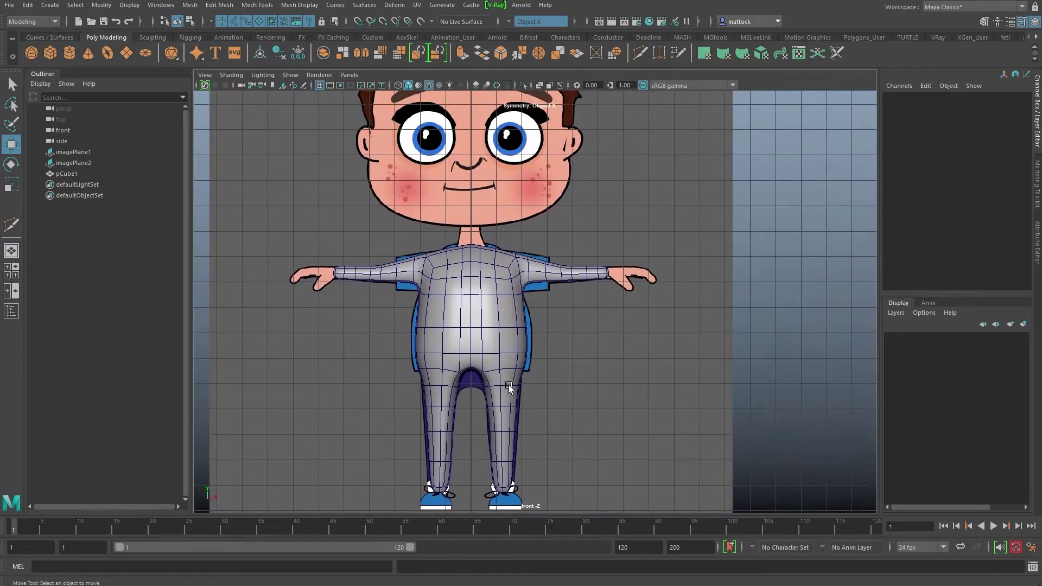
pyautogui.scroll(3, 440, 276)
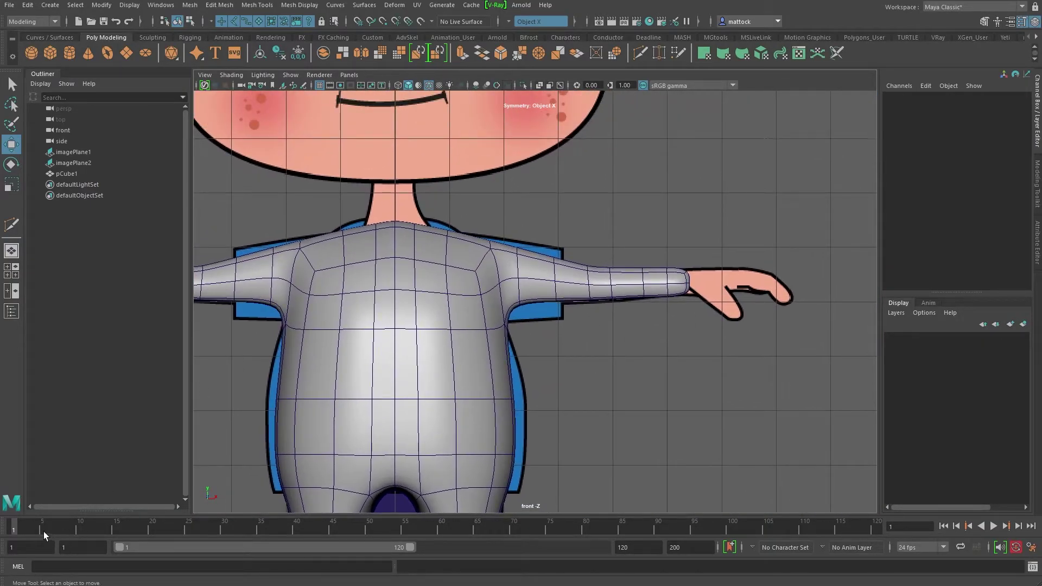
pyautogui.hotkey('alt', 'v')
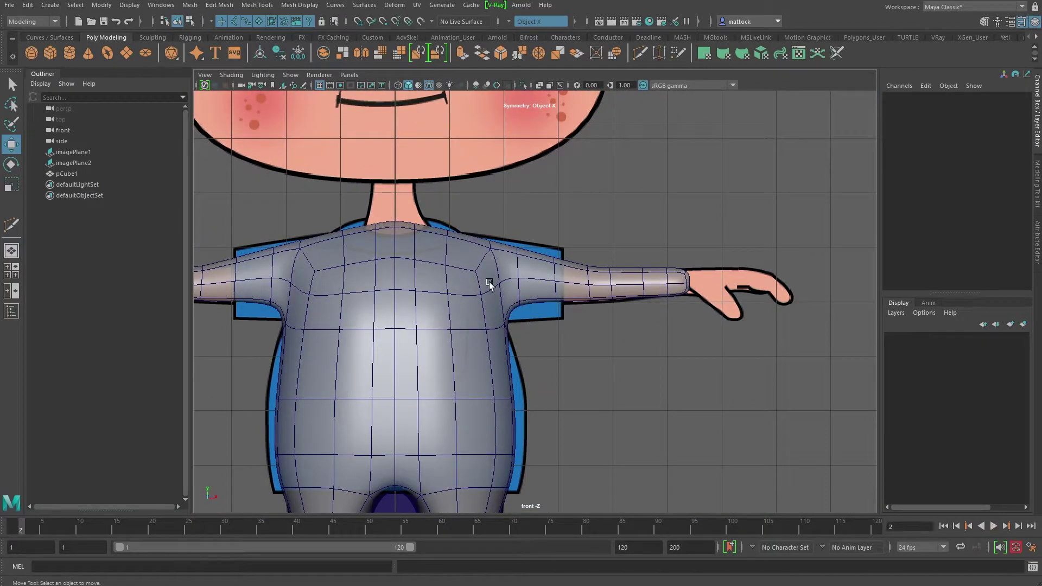
# - In vertex mode, raise the top vertices of the upper arm toward the sleeve outline in the front reference
pyautogui.keyDown('alt'); pyautogui.moveTo(496, 284); pyautogui.dragTo(563, 297, button='right'); pyautogui.keyUp('alt')
pyautogui.keyDown('alt'); pyautogui.moveTo(562, 296); pyautogui.dragTo(563, 349, button='middle'); pyautogui.keyUp('alt')
pyautogui.keyDown('alt'); pyautogui.moveTo(563, 349); pyautogui.dragTo(537, 298); pyautogui.keyUp('alt')
pyautogui.rightClick(510, 299)
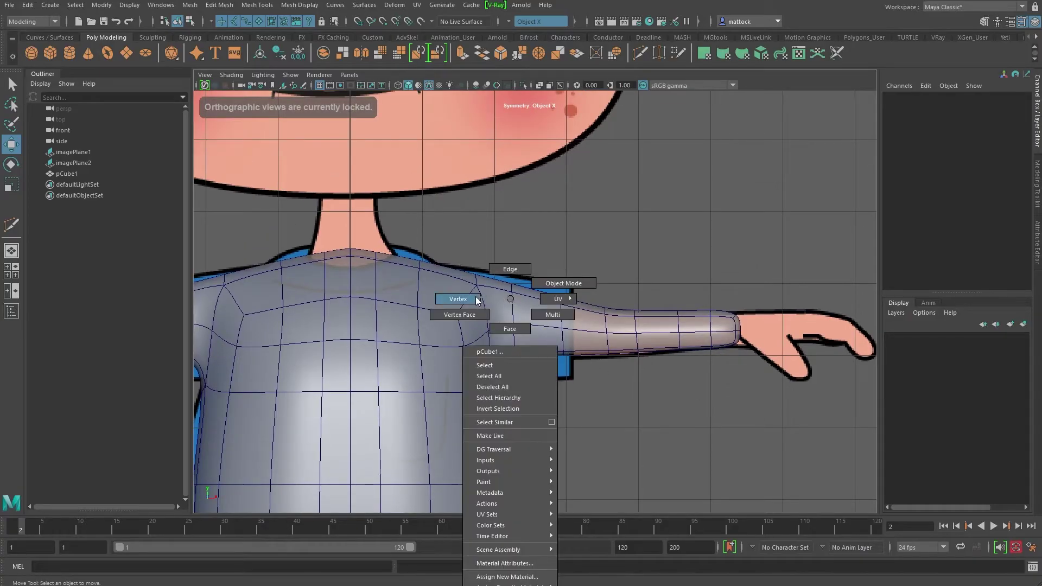
pyautogui.click(458, 299)
pyautogui.click(510, 294)
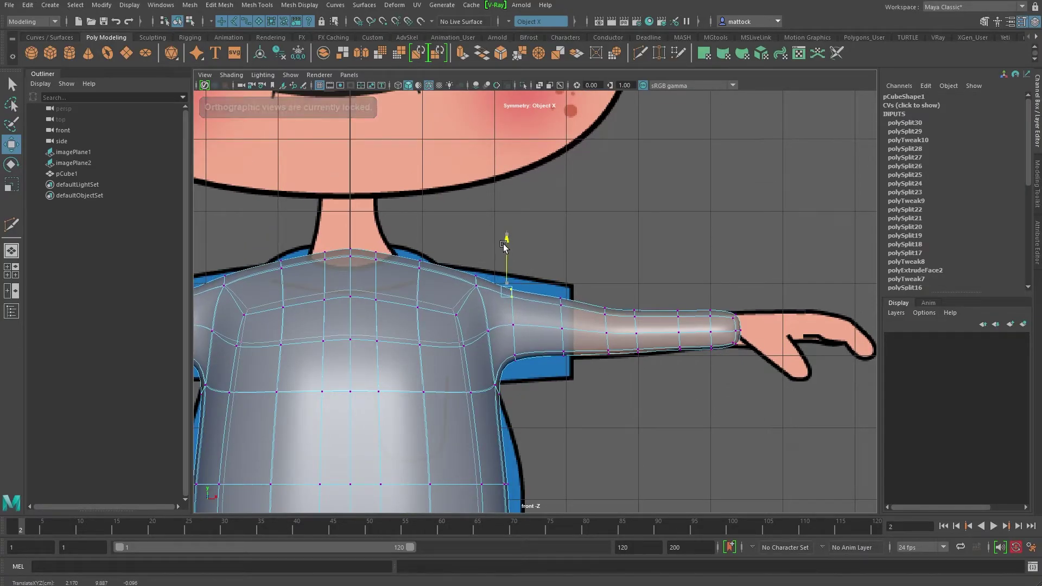
pyautogui.click(561, 299)
pyautogui.keyDown('alt'); pyautogui.moveTo(589, 315); pyautogui.dragTo(536, 276, button='middle'); pyautogui.keyUp('alt')
# - Return to unsmoothed display and fit the shoulder and neckline vertices to the shirt outline in the front view
pyautogui.keyDown('alt'); pyautogui.moveTo(364, 236); pyautogui.dragTo(502, 257, button='middle'); pyautogui.keyUp('alt')
pyautogui.keyDown('alt'); pyautogui.moveTo(391, 259); pyautogui.dragTo(415, 264, button='middle'); pyautogui.keyUp('alt')
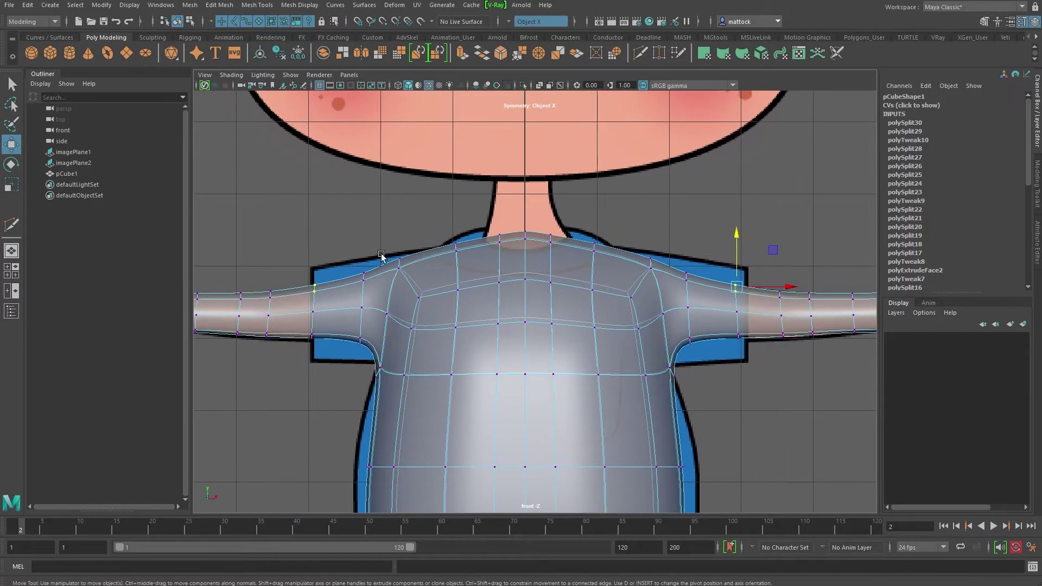
pyautogui.moveTo(380, 244); pyautogui.dragTo(472, 260)
pyautogui.press('1')
pyautogui.moveTo(420, 237); pyautogui.dragTo(421, 234)
pyautogui.moveTo(470, 261); pyautogui.dragTo(475, 260)
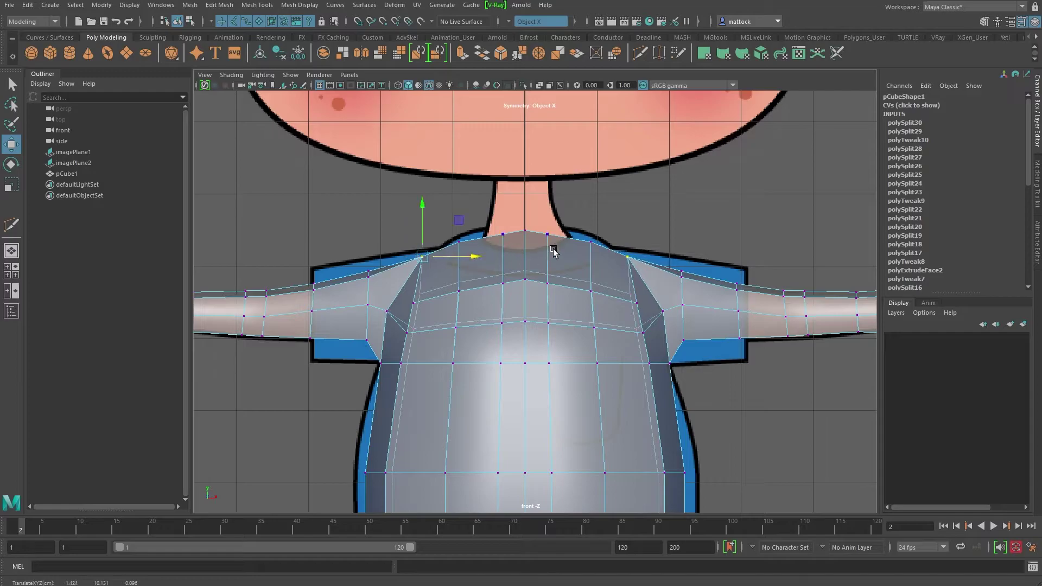
pyautogui.moveTo(600, 228); pyautogui.dragTo(616, 241)
pyautogui.moveTo(517, 213); pyautogui.dragTo(532, 239)
# - Fit the forearm's lower vertices to the arm outline and shift the elbow loops toward the wrist
pyautogui.keyDown('alt'); pyautogui.moveTo(321, 326); pyautogui.dragTo(452, 295, button='middle'); pyautogui.keyUp('alt')
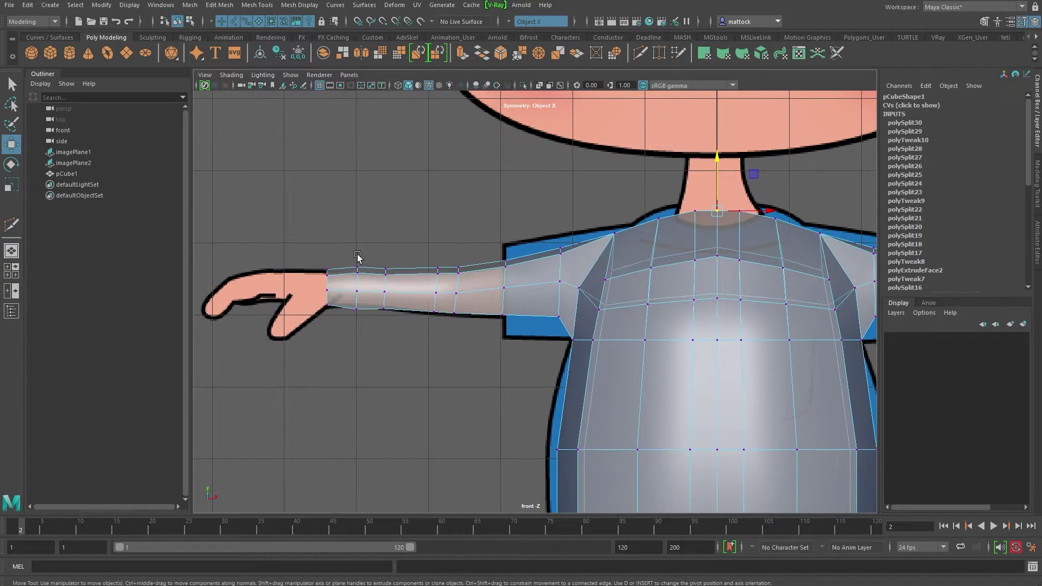
pyautogui.moveTo(493, 309); pyautogui.dragTo(446, 283)
pyautogui.moveTo(363, 318); pyautogui.dragTo(357, 287)
pyautogui.moveTo(421, 257); pyautogui.dragTo(433, 282)
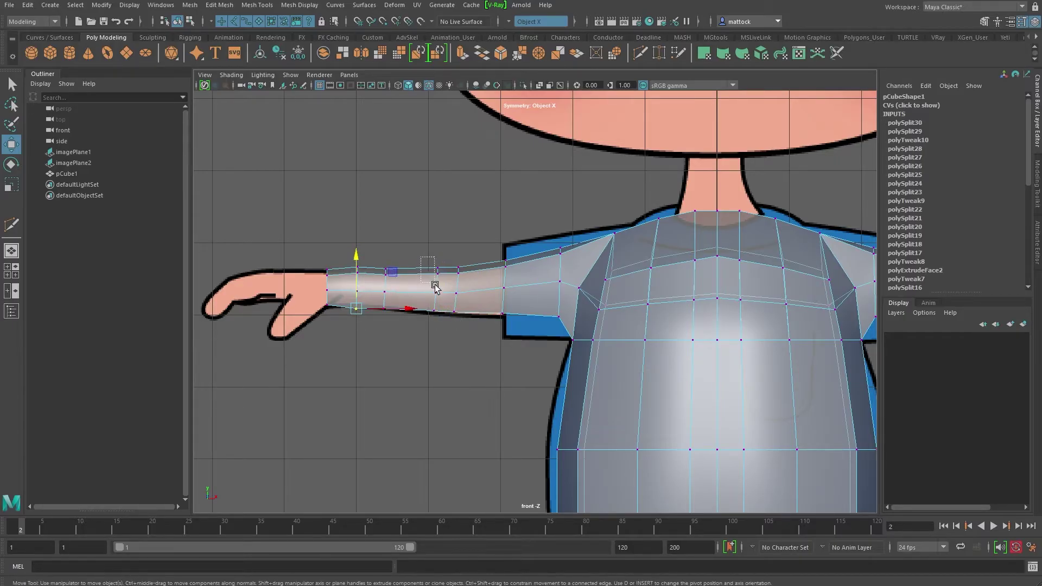
pyautogui.moveTo(463, 316); pyautogui.dragTo(469, 293)
pyautogui.moveTo(391, 266); pyautogui.dragTo(378, 317)
pyautogui.moveTo(432, 289); pyautogui.dragTo(442, 289)
pyautogui.moveTo(318, 255); pyautogui.dragTo(350, 315)
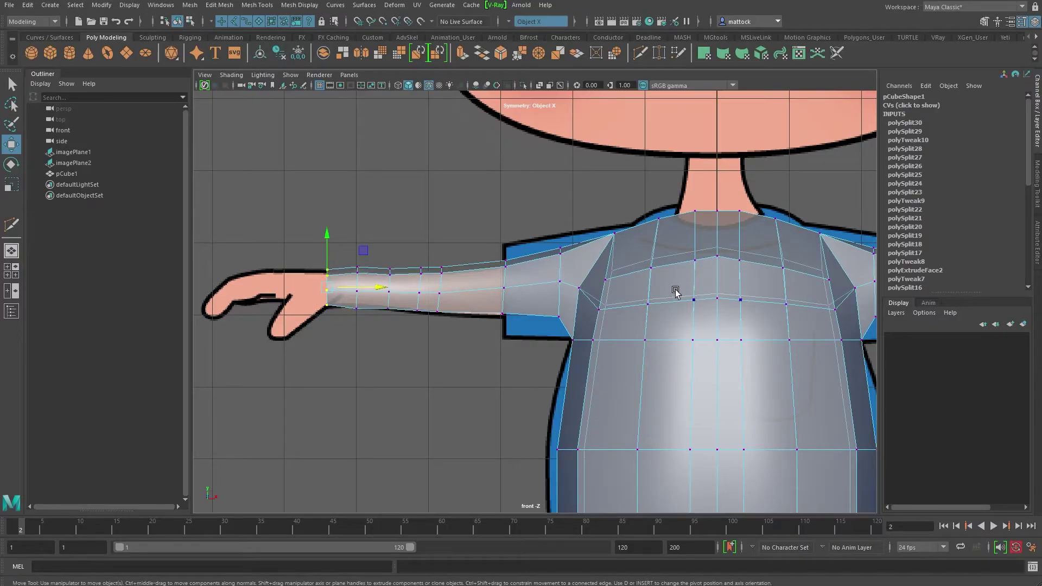
# - In the side view, adjust the vertices of the lower shin row along the leg's depth
pyautogui.press('space')
pyautogui.press('space')
pyautogui.moveTo(613, 271)
pyautogui.keyDown('alt'); pyautogui.mouseDown()
pyautogui.moveTo(560, 275)
pyautogui.moveTo(613, 275)
pyautogui.mouseUp(); pyautogui.keyUp('alt')
pyautogui.keyDown('alt'); pyautogui.moveTo(476, 276); pyautogui.dragTo(557, 303, button='right'); pyautogui.keyUp('alt')
pyautogui.press('space')
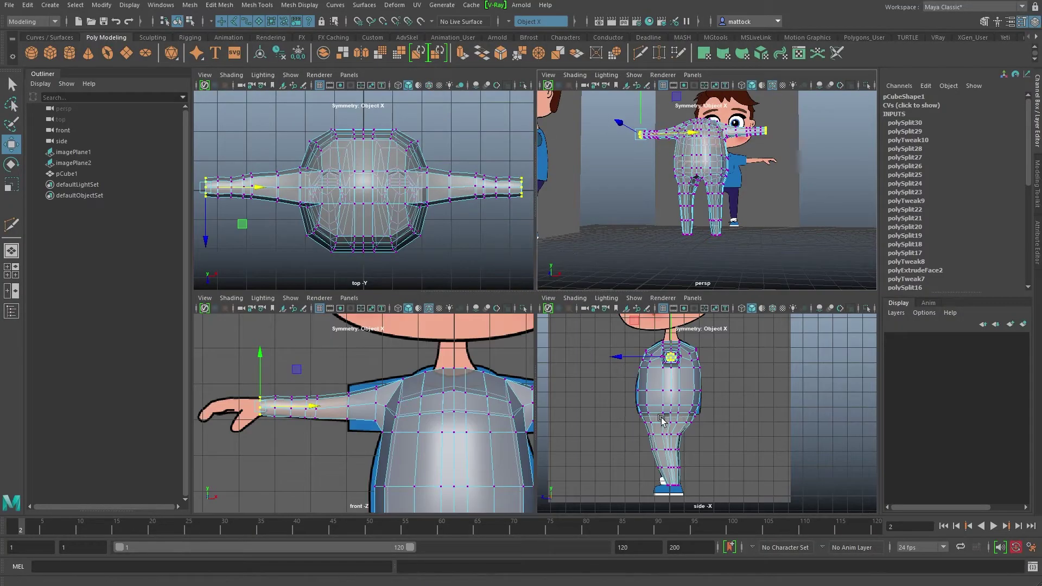
pyautogui.press('space')
pyautogui.keyDown('alt'); pyautogui.moveTo(466, 420); pyautogui.dragTo(497, 374, button='middle'); pyautogui.keyUp('alt')
pyautogui.moveTo(497, 374)
pyautogui.keyDown('alt'); pyautogui.mouseDown(button='right')
pyautogui.moveTo(518, 379)
pyautogui.moveTo(493, 389)
pyautogui.mouseUp(button='right'); pyautogui.keyUp('alt')
pyautogui.moveTo(516, 395); pyautogui.dragTo(434, 412)
pyautogui.keyDown('alt'); pyautogui.moveTo(374, 369); pyautogui.dragTo(402, 384, button='right'); pyautogui.keyUp('alt')
pyautogui.keyDown('alt'); pyautogui.moveTo(403, 384); pyautogui.dragTo(395, 376); pyautogui.keyUp('alt')
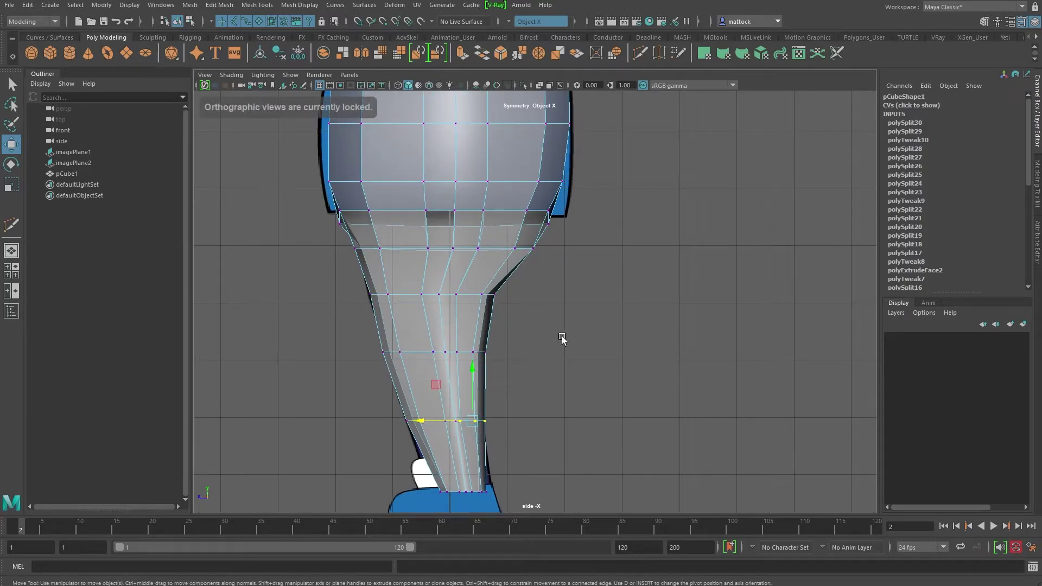
# - Shift the middle vertices of the upper-thigh row toward the front to even out their spacing
pyautogui.click(509, 314)
pyautogui.click(487, 279)
pyautogui.moveTo(442, 252); pyautogui.dragTo(422, 247, button='right')
pyautogui.moveTo(486, 253); pyautogui.dragTo(404, 248)
# - Go to frame 3 for the more transparent material and bring the smoothed leg into close view
pyautogui.scroll(-5, 505, 261)
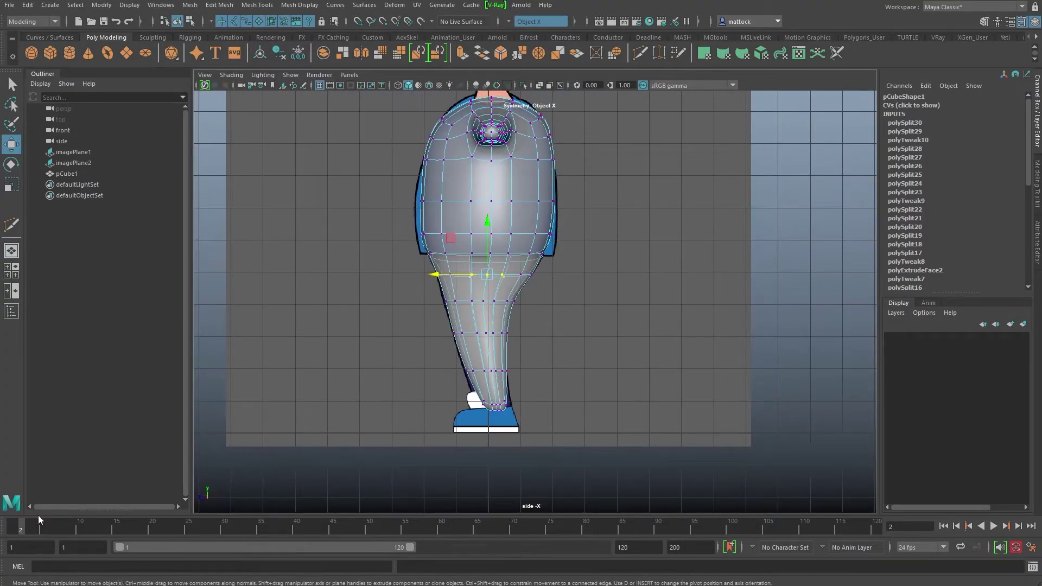
pyautogui.moveTo(21, 526); pyautogui.dragTo(27, 528)
pyautogui.scroll(4, 607, 327)
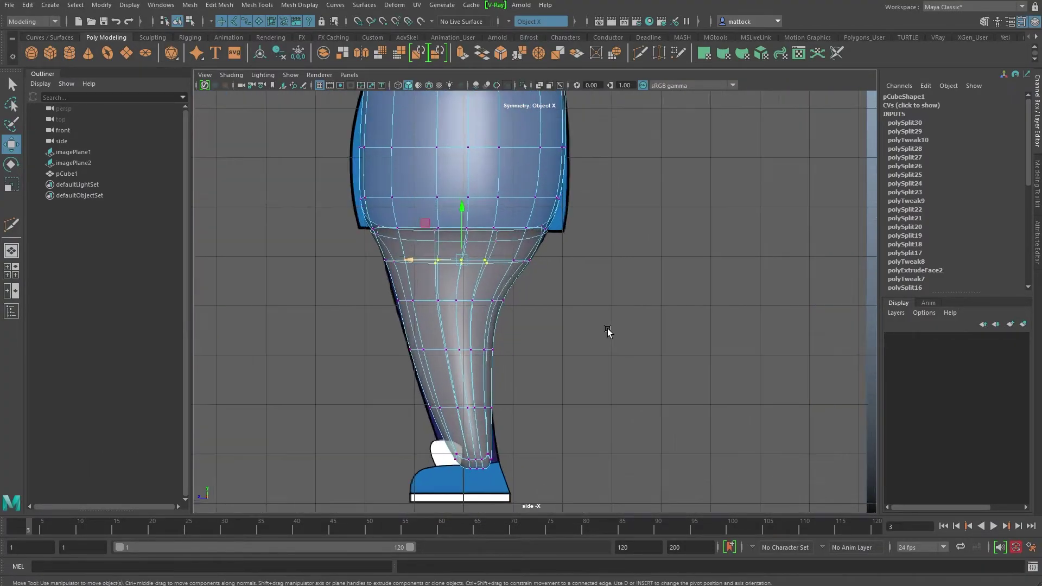
pyautogui.keyDown('alt'); pyautogui.moveTo(526, 369); pyautogui.dragTo(539, 318, button='middle'); pyautogui.keyUp('alt')
pyautogui.keyDown('alt'); pyautogui.moveTo(559, 363); pyautogui.dragTo(562, 407); pyautogui.keyUp('alt')
# - Cut an edge loop just above each ankle and, in unsmoothed display, another just below each knee
pyautogui.click(639, 53)
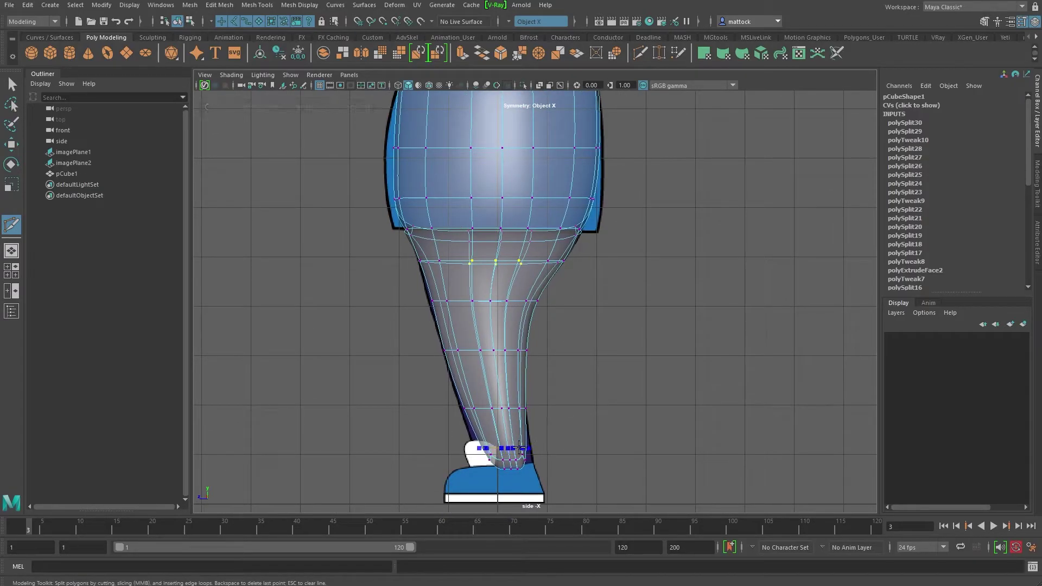
pyautogui.keyDown('ctrl'); pyautogui.click(520, 447); pyautogui.keyUp('ctrl')
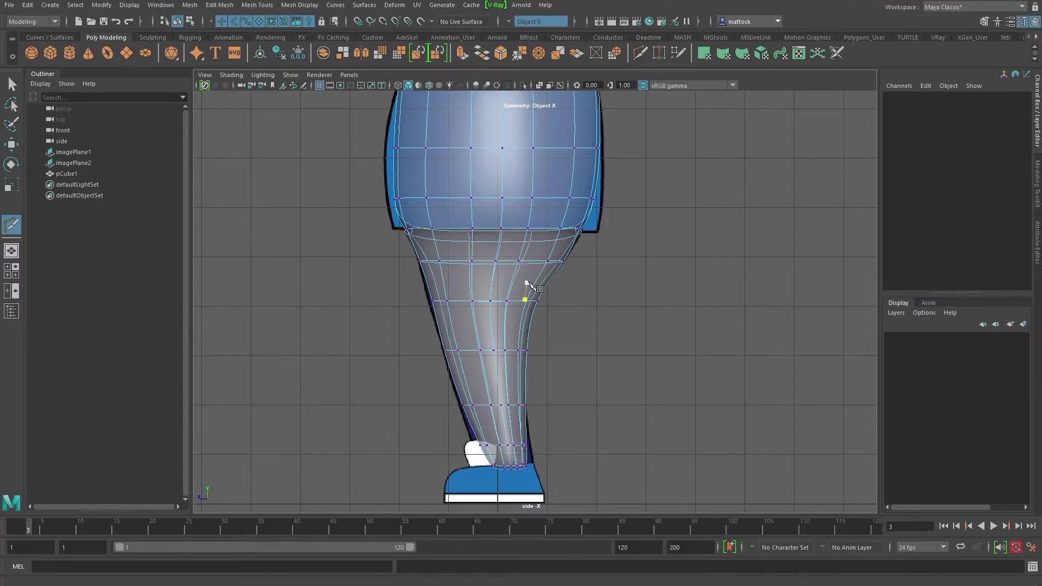
pyautogui.press('1')
pyautogui.keyDown('alt'); pyautogui.click(521, 351); pyautogui.keyUp('alt')
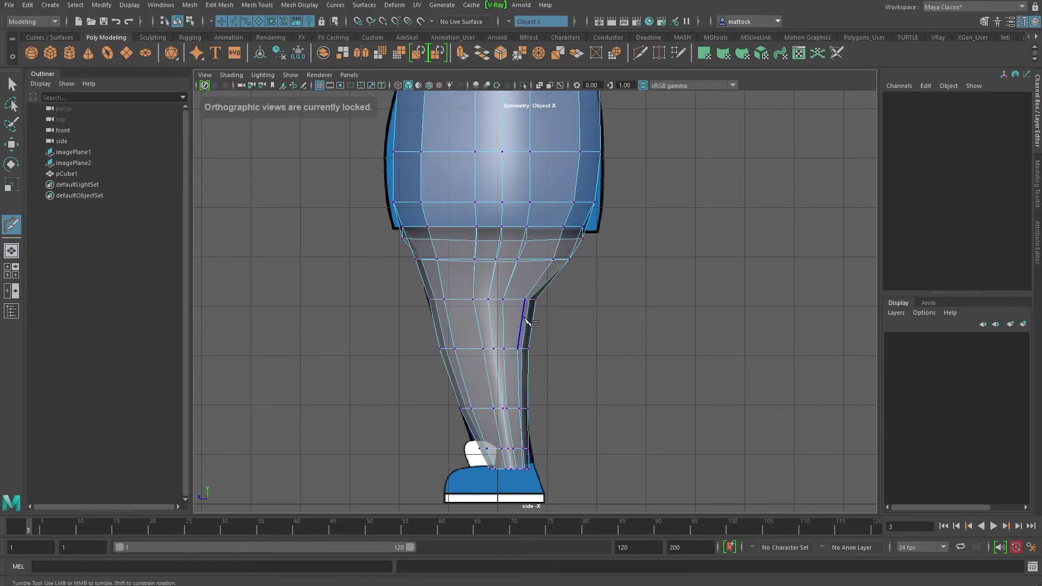
pyautogui.keyDown('ctrl'); pyautogui.click(521, 368); pyautogui.keyUp('ctrl')
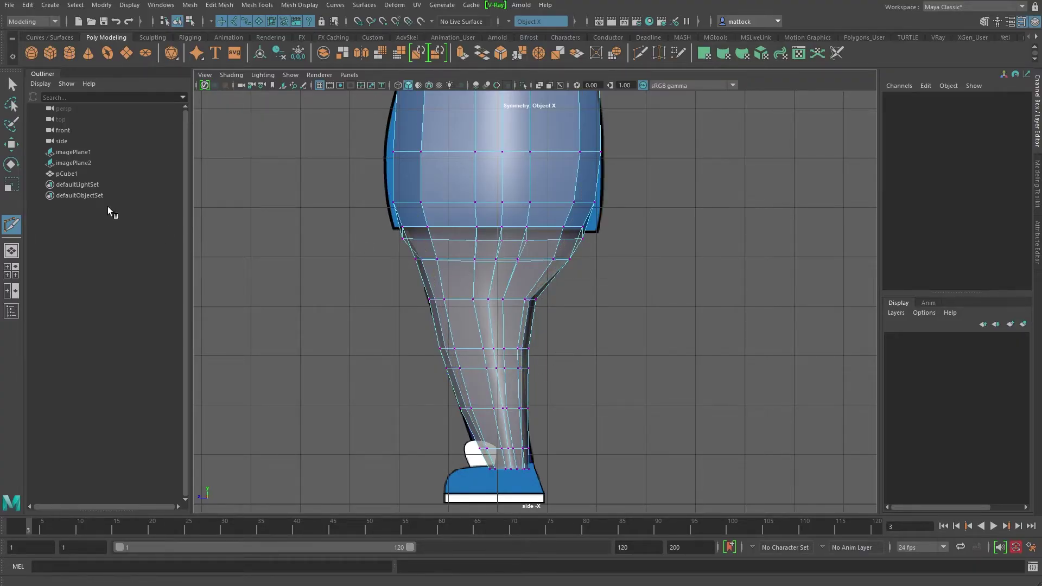
# - Adjust the rear vertices of the knee and calf to the side reference, staying in vertex mode on the body
pyautogui.press('q')
pyautogui.moveTo(477, 345); pyautogui.dragTo(439, 327, button='right')
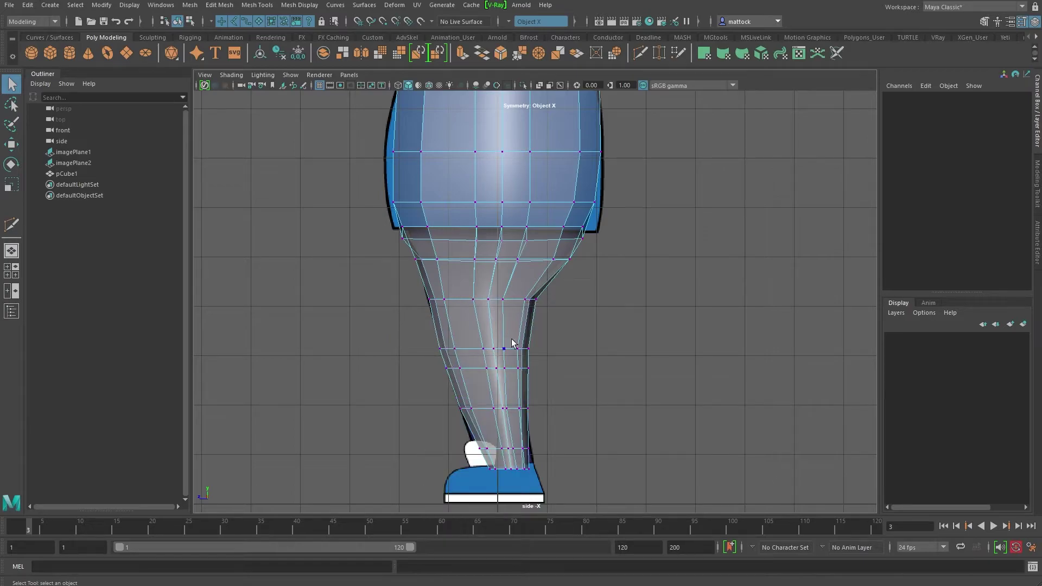
pyautogui.moveTo(549, 338); pyautogui.dragTo(495, 358)
pyautogui.press('w')
pyautogui.moveTo(538, 399); pyautogui.dragTo(502, 408)
pyautogui.click(542, 470)
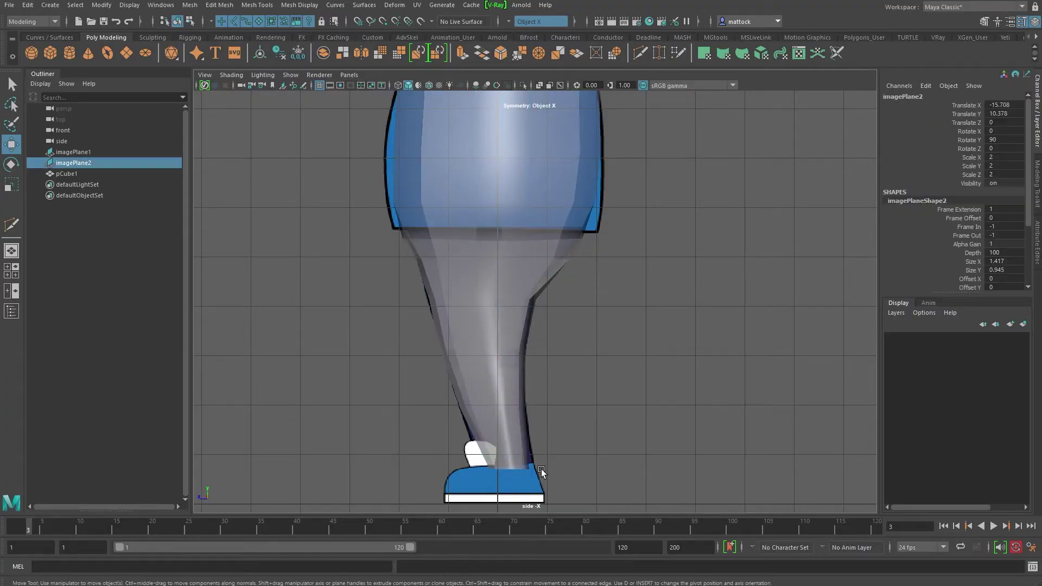
pyautogui.click(519, 265)
pyautogui.scroll(2, 491, 327)
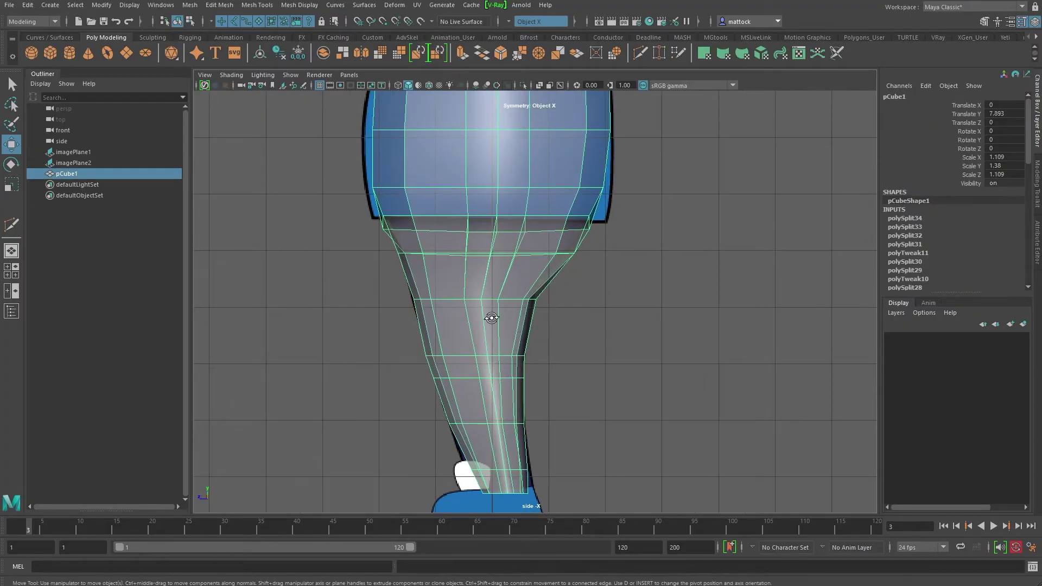
pyautogui.moveTo(455, 323); pyautogui.dragTo(418, 324, button='right')
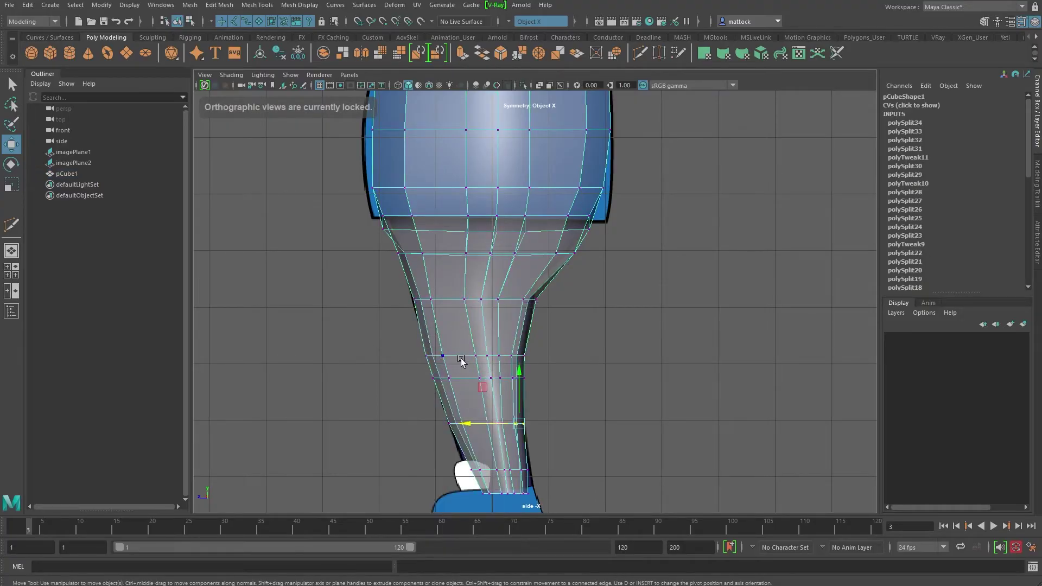
pyautogui.keyDown('alt'); pyautogui.moveTo(531, 364); pyautogui.dragTo(537, 333, button='middle'); pyautogui.keyUp('alt')
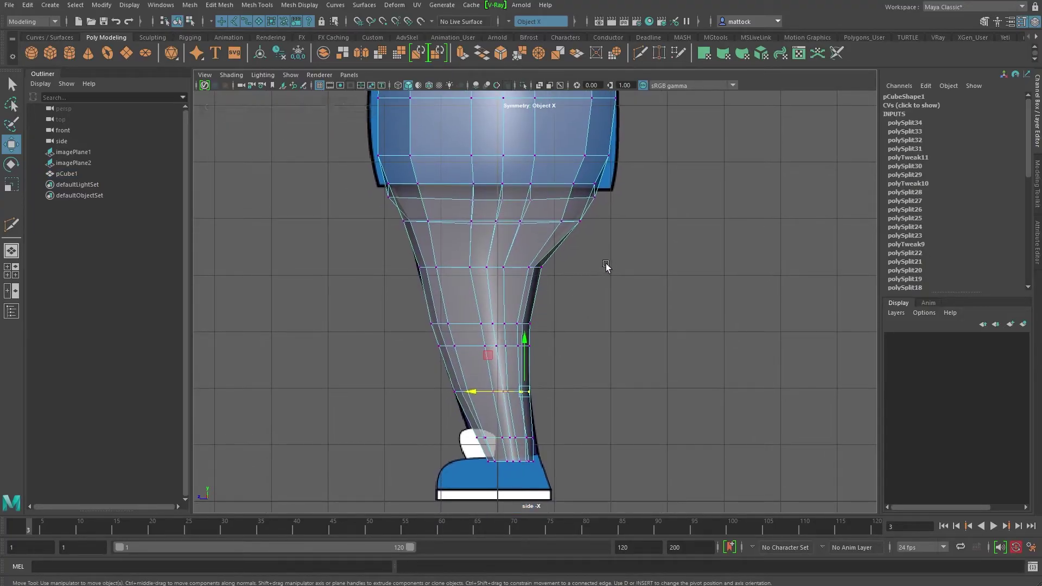
# - Select the vertices at the front of the knee, try moving them along the depth, and undo the move
pyautogui.moveTo(419, 315); pyautogui.dragTo(476, 358)
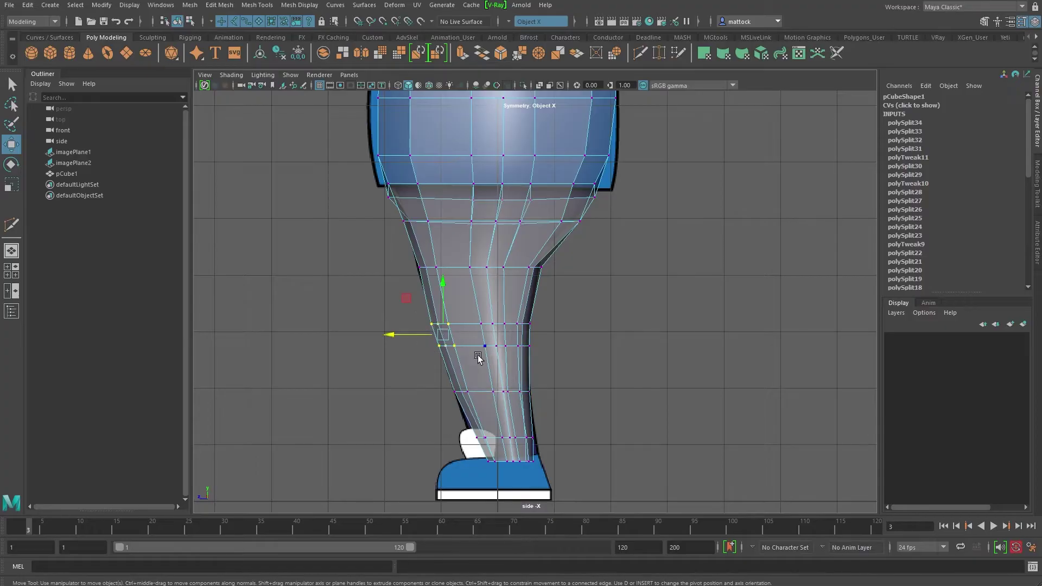
pyautogui.moveTo(395, 336); pyautogui.dragTo(396, 337)
pyautogui.hotkey('ctrl', 'z')
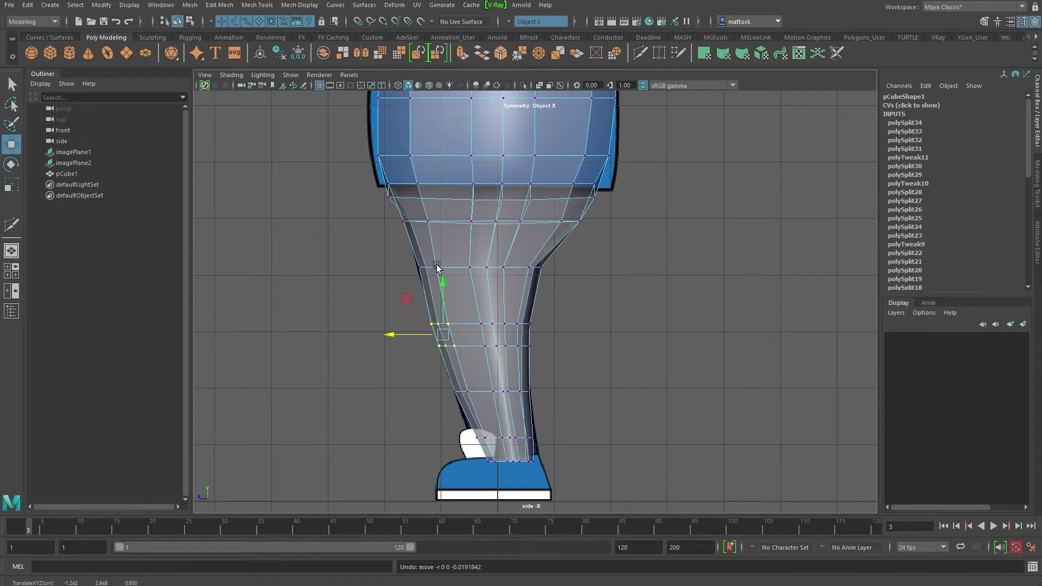
# - Turn on Soft Selection, try a move and undo it, and shrink the falloff radius to the area around the knee
pyautogui.press('b')
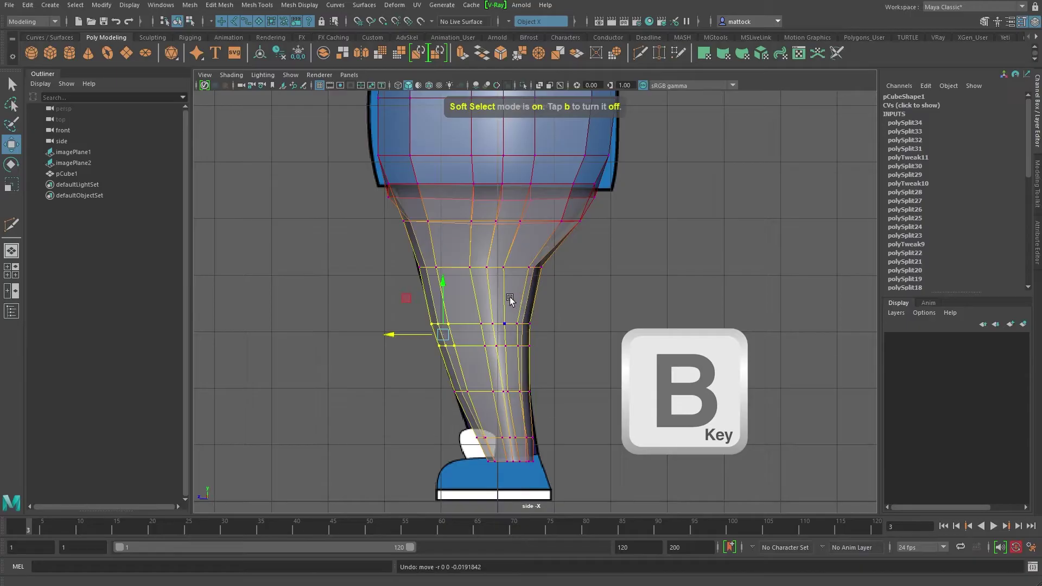
pyautogui.moveTo(443, 333)
pyautogui.mouseDown()
pyautogui.moveTo(426, 327)
pyautogui.moveTo(436, 324)
pyautogui.mouseUp()
pyautogui.hotkey('ctrl', 'z')
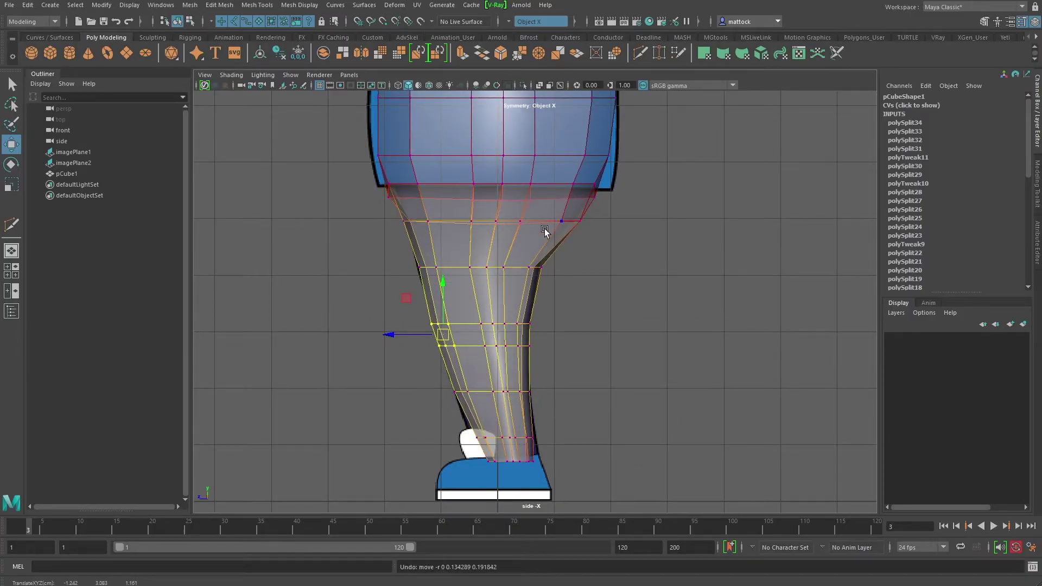
pyautogui.press('b')
pyautogui.moveTo(383, 373); pyautogui.dragTo(457, 352, button='middle')
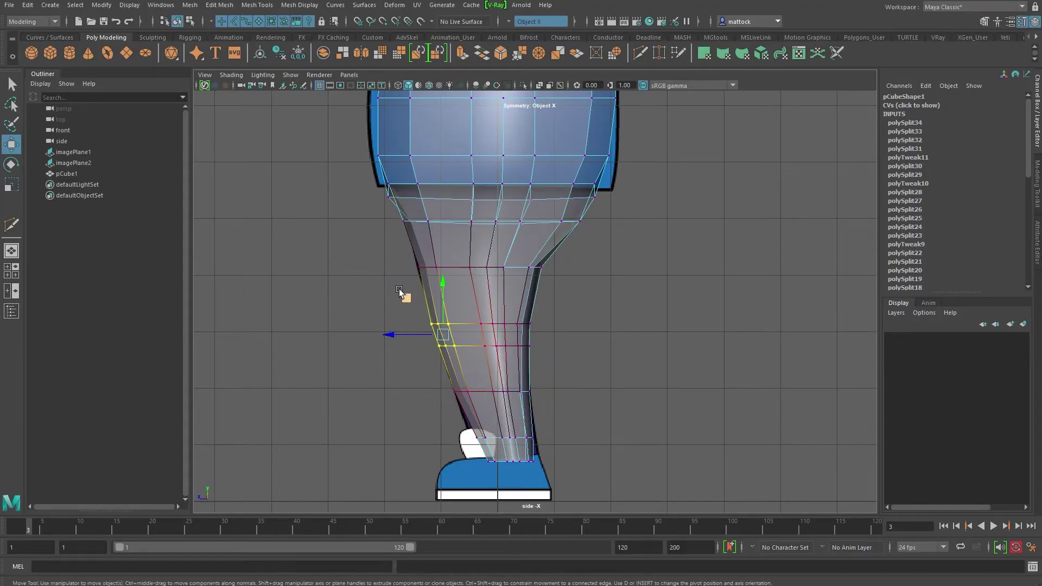
# - Fit the vertices at the front of the knee, back of the thigh and shin to the side reference, shrinking the soft-selection radius for the shin
pyautogui.moveTo(445, 335); pyautogui.dragTo(406, 335)
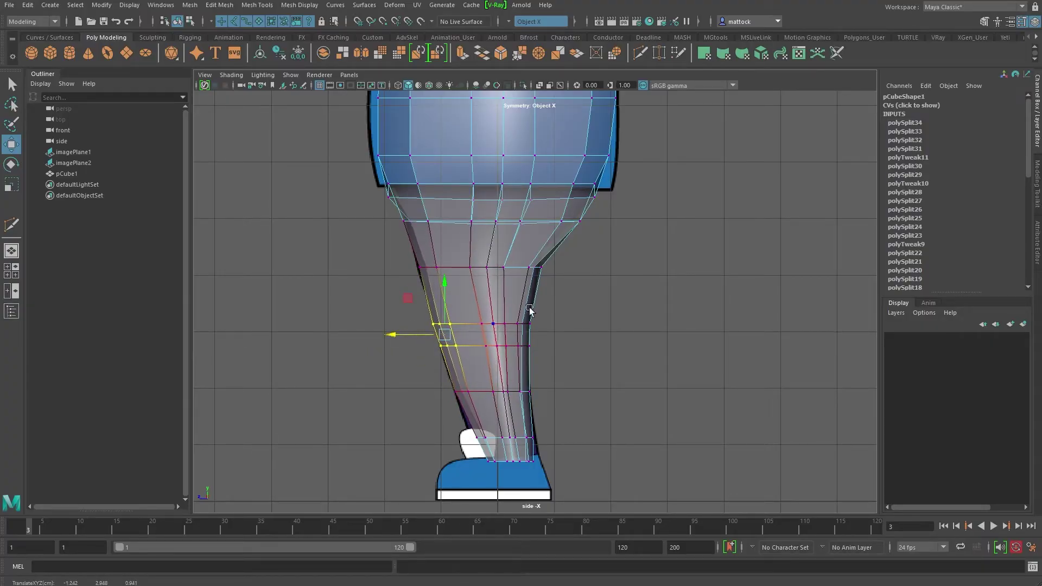
pyautogui.moveTo(600, 233); pyautogui.dragTo(536, 220)
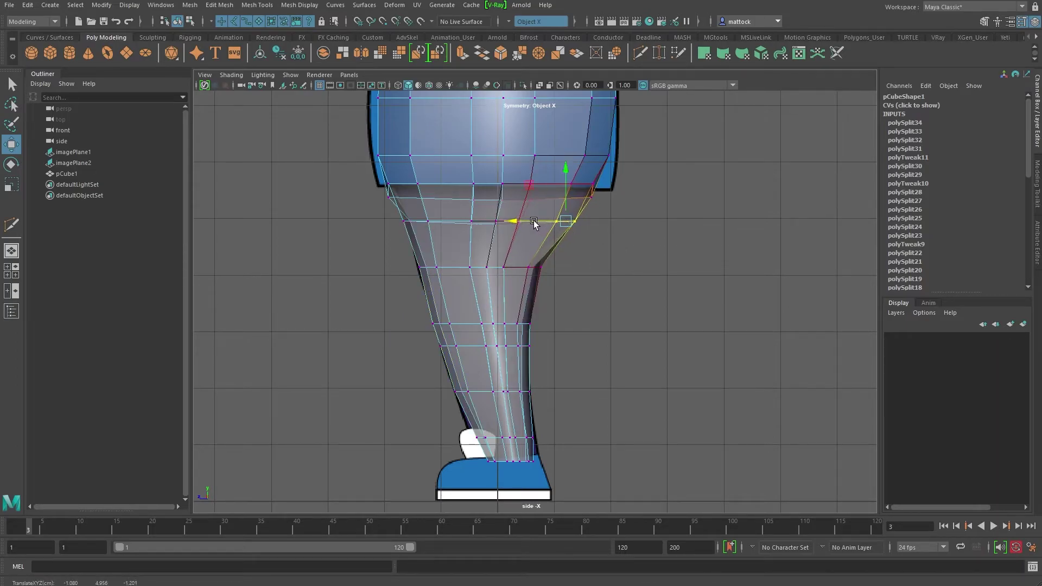
pyautogui.click(450, 392)
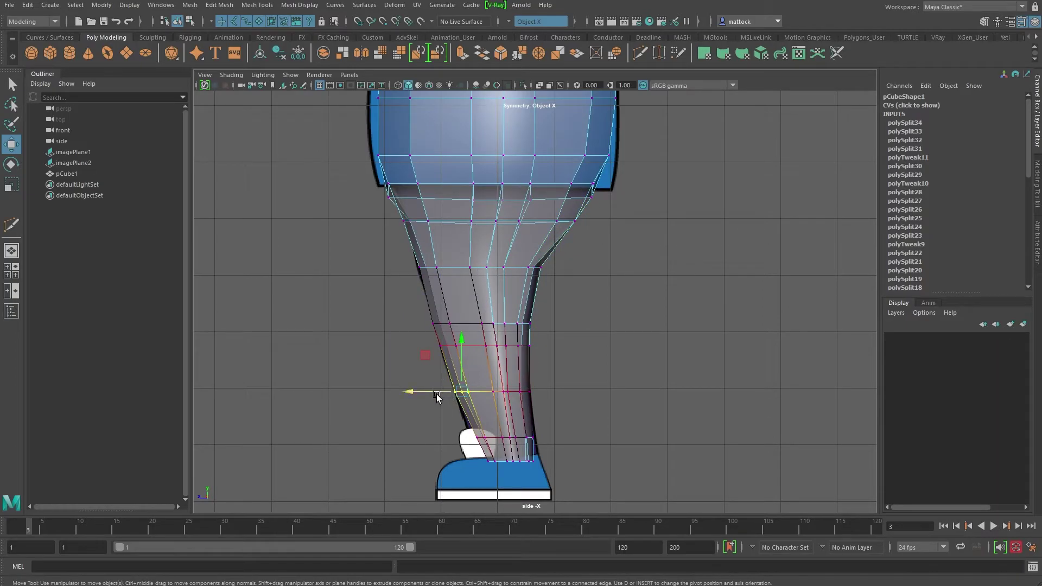
pyautogui.press('b')
pyautogui.moveTo(439, 394); pyautogui.dragTo(420, 391)
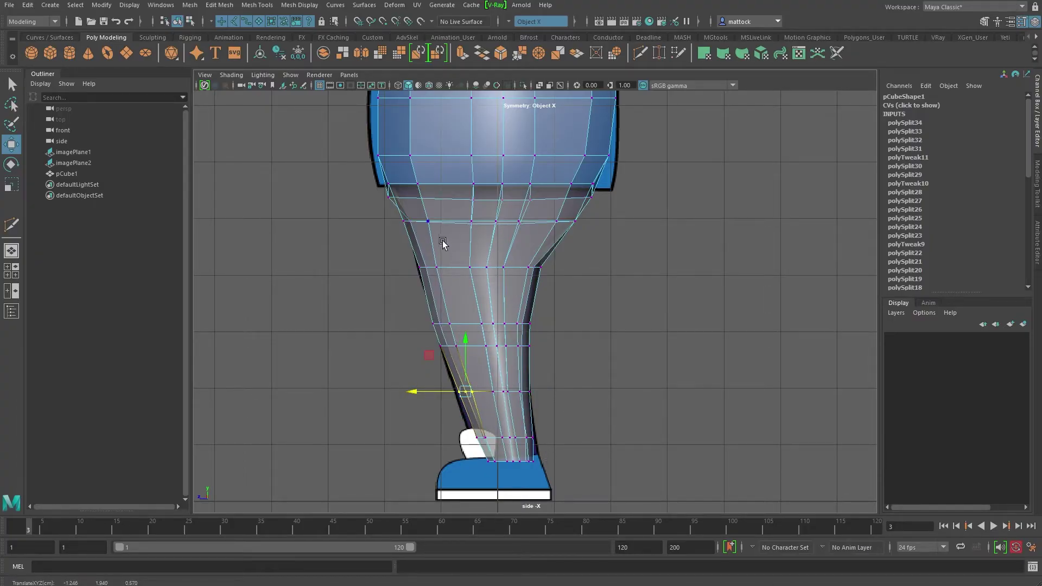
# - In the front view, raise the vertices beside the crotch toward the hem of the shirt
pyautogui.press('space')
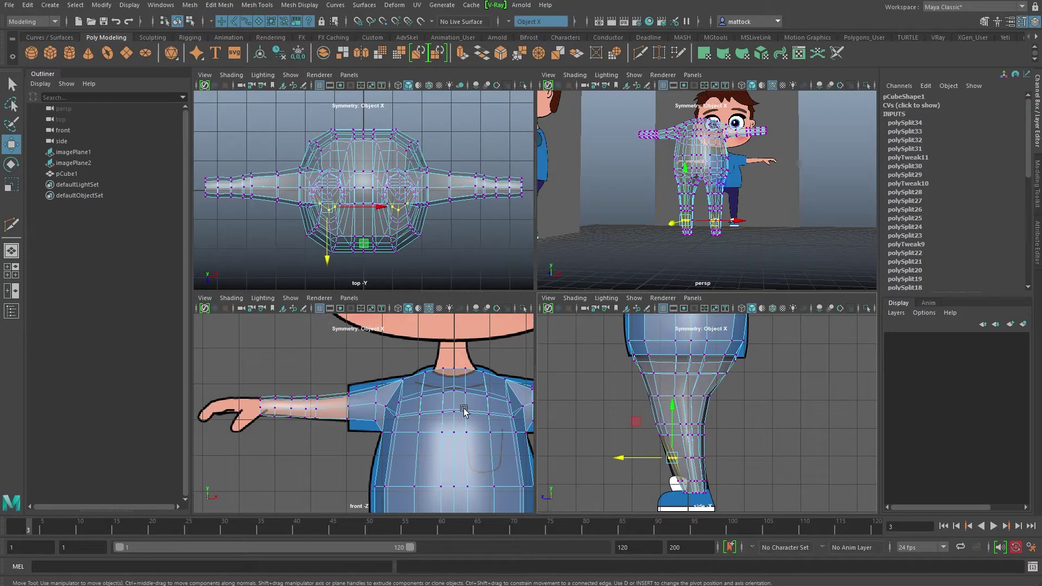
pyautogui.press('space')
pyautogui.keyDown('alt'); pyautogui.moveTo(533, 450); pyautogui.dragTo(519, 291, button='middle'); pyautogui.keyUp('alt')
pyautogui.keyDown('alt'); pyautogui.moveTo(519, 291); pyautogui.dragTo(406, 321, button='right'); pyautogui.keyUp('alt')
pyautogui.scroll(8, 407, 324)
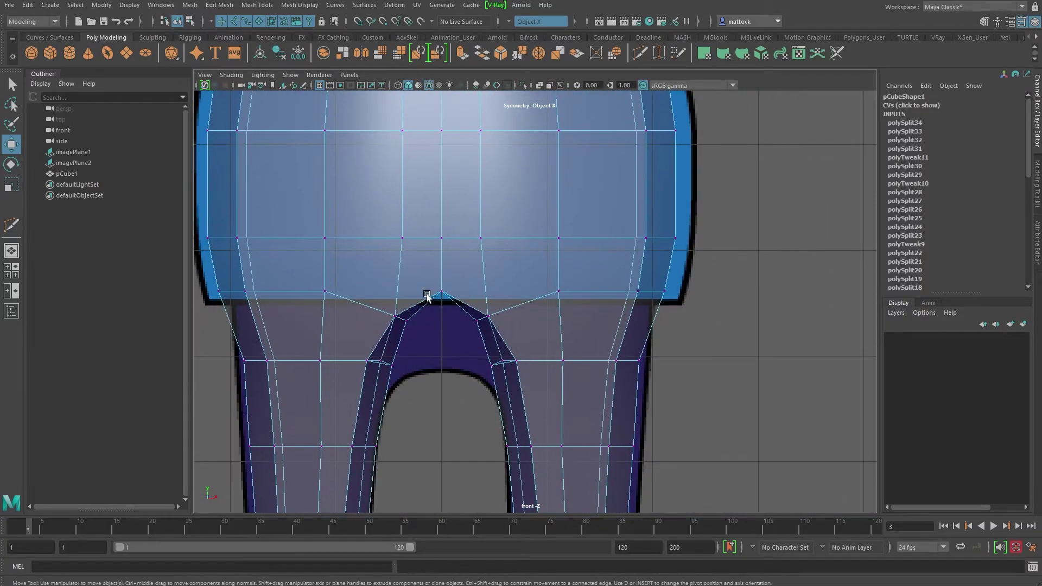
pyautogui.moveTo(403, 319); pyautogui.dragTo(412, 327)
pyautogui.moveTo(400, 268); pyautogui.dragTo(401, 253)
pyautogui.scroll(-5, 475, 331)
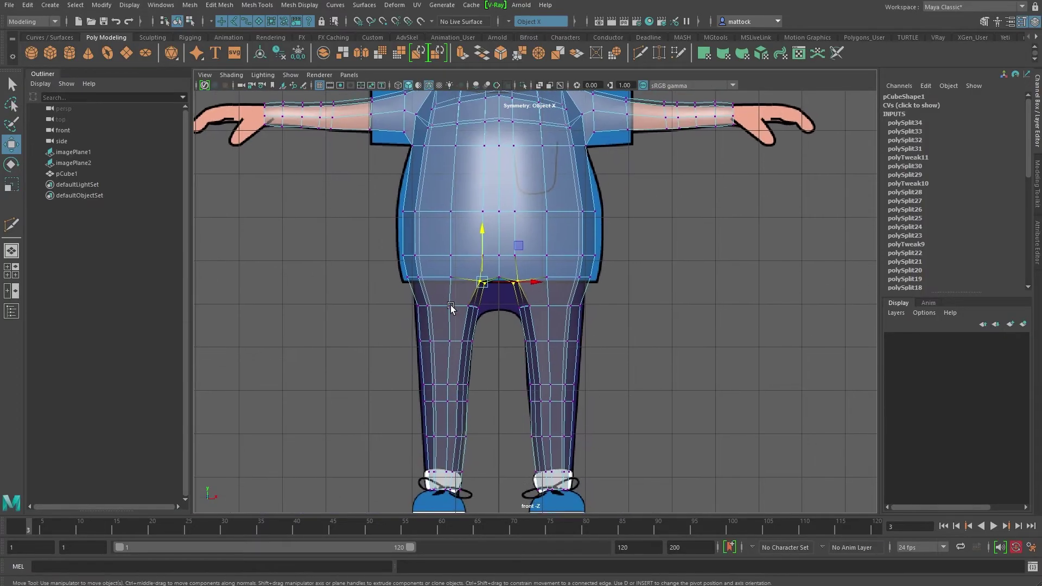
# - Adjust the inner thigh vertices sideways and bring the outer hip and lower torso vertices inward in the front view
pyautogui.scroll(4, 461, 273)
pyautogui.keyDown('alt'); pyautogui.moveTo(481, 372); pyautogui.dragTo(414, 374, button='middle'); pyautogui.keyUp('alt')
pyautogui.moveTo(439, 304); pyautogui.dragTo(500, 347)
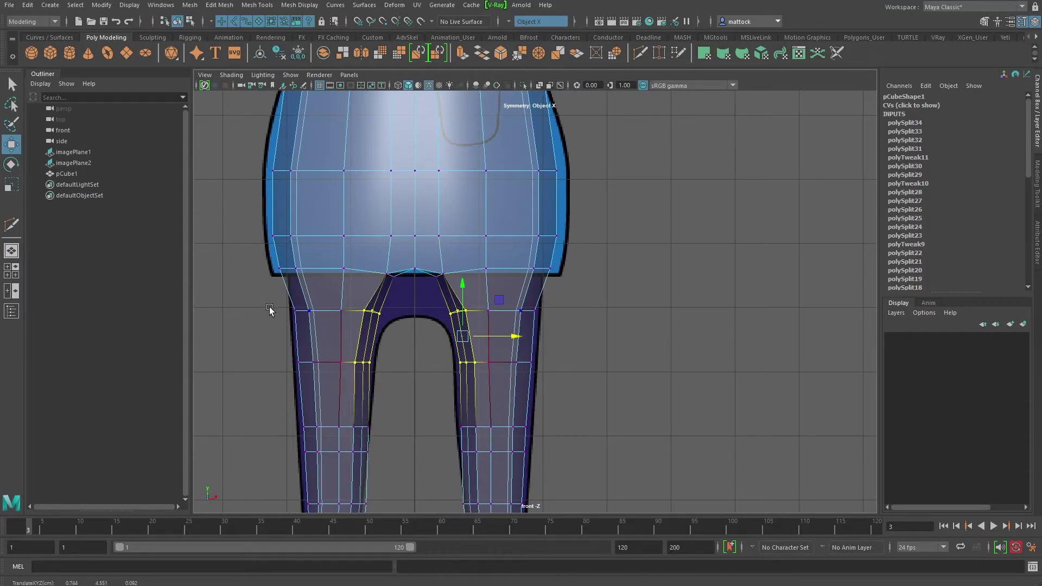
pyautogui.moveTo(264, 271); pyautogui.dragTo(315, 290)
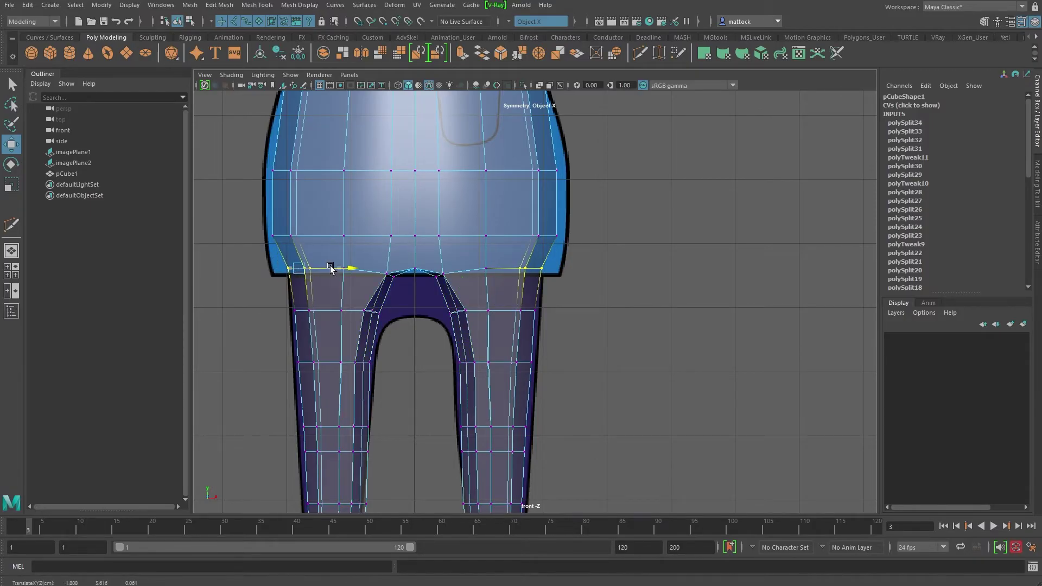
pyautogui.moveTo(254, 220); pyautogui.dragTo(305, 246)
pyautogui.moveTo(319, 235); pyautogui.dragTo(328, 236)
# - Move the side vertices of the waist slightly inward and adjust the upper-arm vertices beside the armpits
pyautogui.scroll(-3, 466, 231)
pyautogui.keyDown('alt'); pyautogui.moveTo(466, 232); pyautogui.dragTo(492, 323, button='middle'); pyautogui.keyUp('alt')
pyautogui.moveTo(559, 320); pyautogui.dragTo(560, 320)
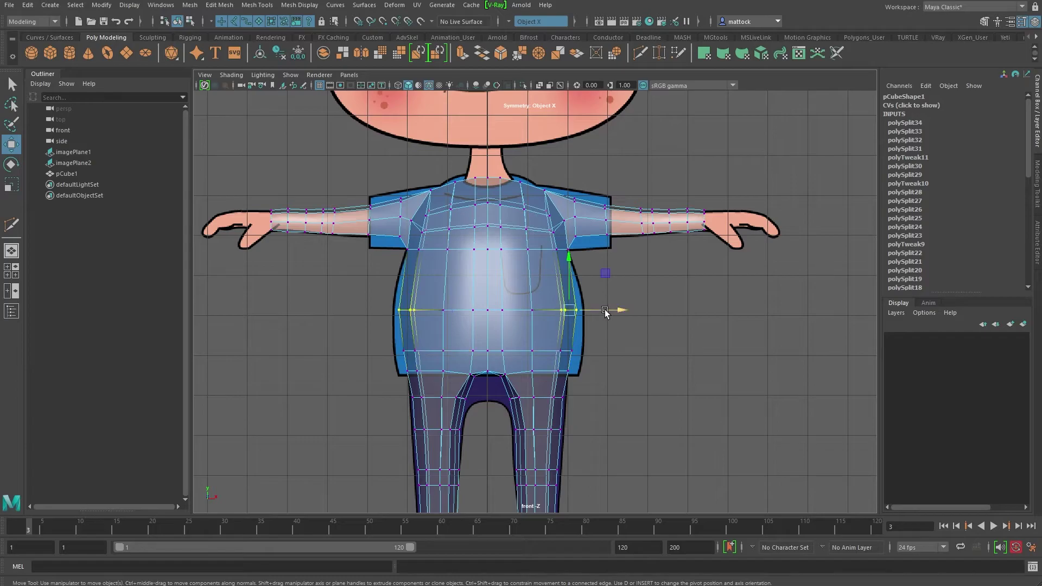
pyautogui.scroll(2, 577, 278)
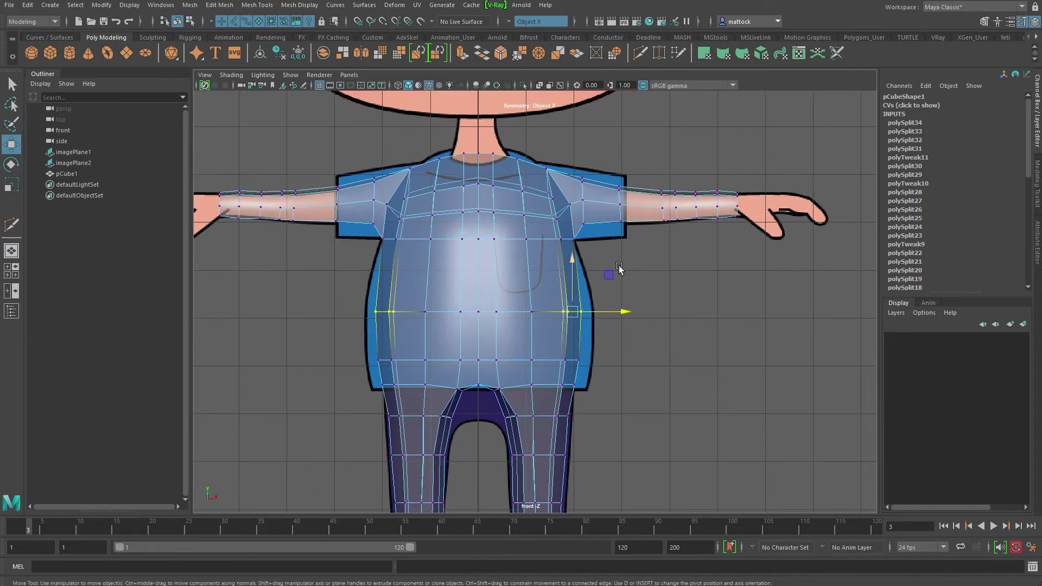
pyautogui.moveTo(580, 220); pyautogui.dragTo(615, 225)
pyautogui.moveTo(595, 164); pyautogui.dragTo(606, 201)
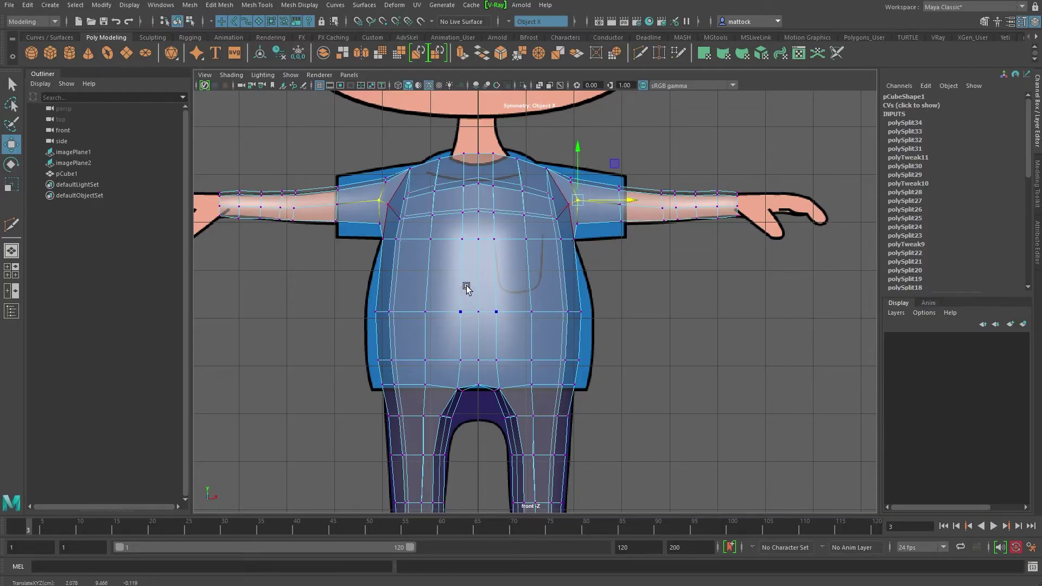
# - Return to object mode in the perspective view, deselect the body and turn off X-ray display
pyautogui.press('space')
pyautogui.press('space')
pyautogui.keyDown('alt'); pyautogui.moveTo(618, 237); pyautogui.dragTo(563, 242); pyautogui.keyUp('alt')
pyautogui.moveTo(563, 242); pyautogui.dragTo(616, 223, button='right')
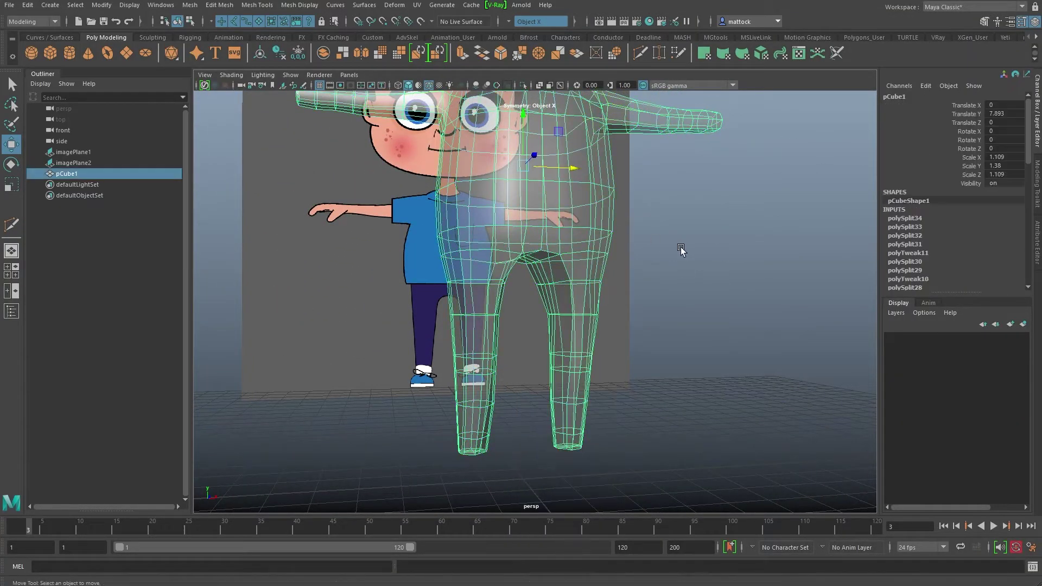
pyautogui.click(679, 247)
pyautogui.hotkey('alt', 'x')
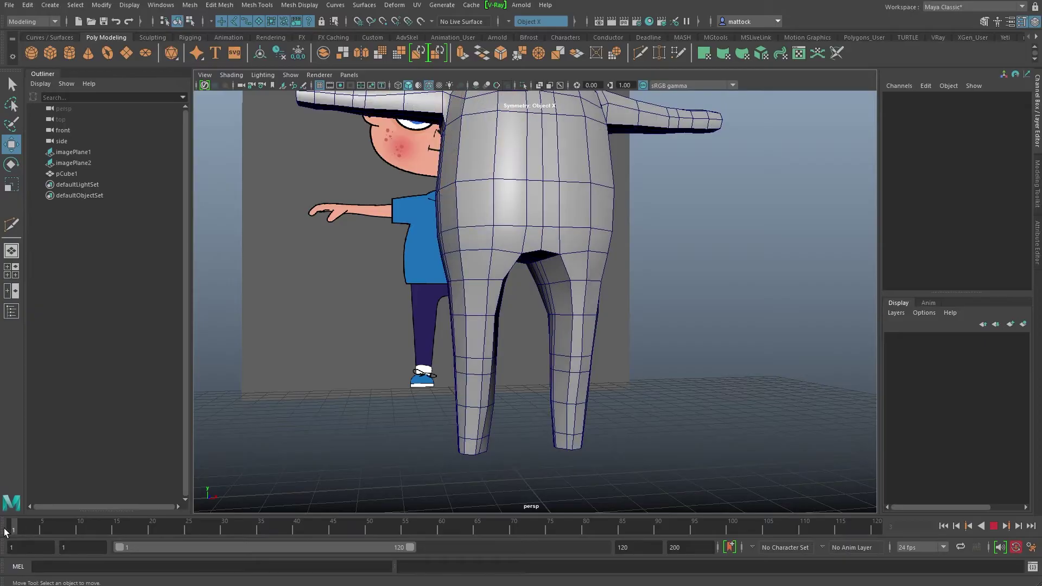
# - Examine the unsmoothed body from several angles against both reference planes
pyautogui.scroll(-3, 657, 263)
pyautogui.keyDown('alt'); pyautogui.moveTo(658, 263); pyautogui.dragTo(545, 329); pyautogui.keyUp('alt')
pyautogui.scroll(-3, 526, 311)
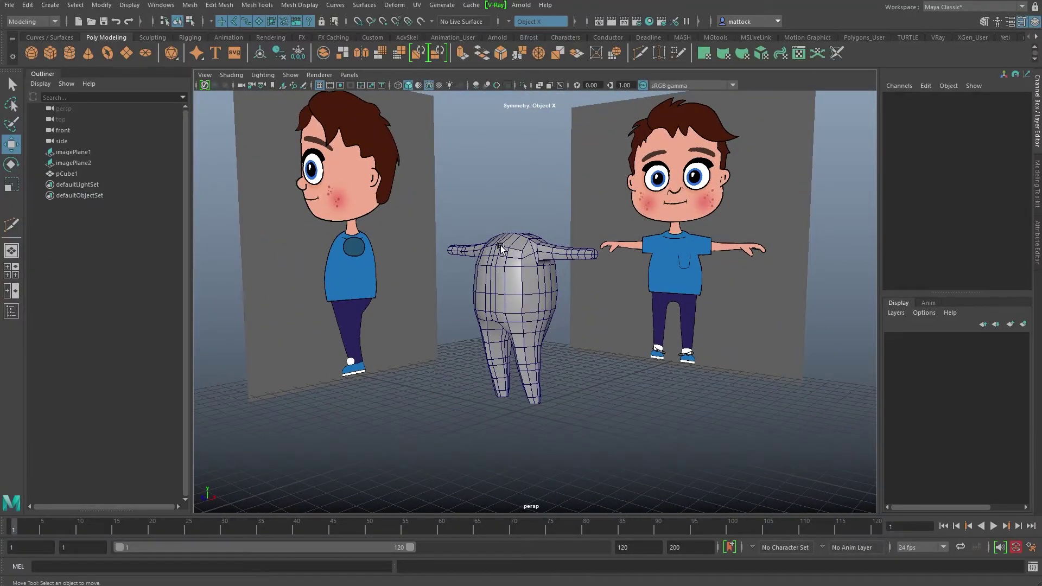
pyautogui.keyDown('alt'); pyautogui.moveTo(412, 270); pyautogui.dragTo(494, 274, button='right'); pyautogui.keyUp('alt')
pyautogui.moveTo(494, 274)
pyautogui.keyDown('alt'); pyautogui.mouseDown()
pyautogui.moveTo(552, 288)
pyautogui.moveTo(499, 266)
pyautogui.mouseUp(); pyautogui.keyUp('alt')
pyautogui.keyDown('alt'); pyautogui.moveTo(574, 265); pyautogui.dragTo(509, 365); pyautogui.keyUp('alt')
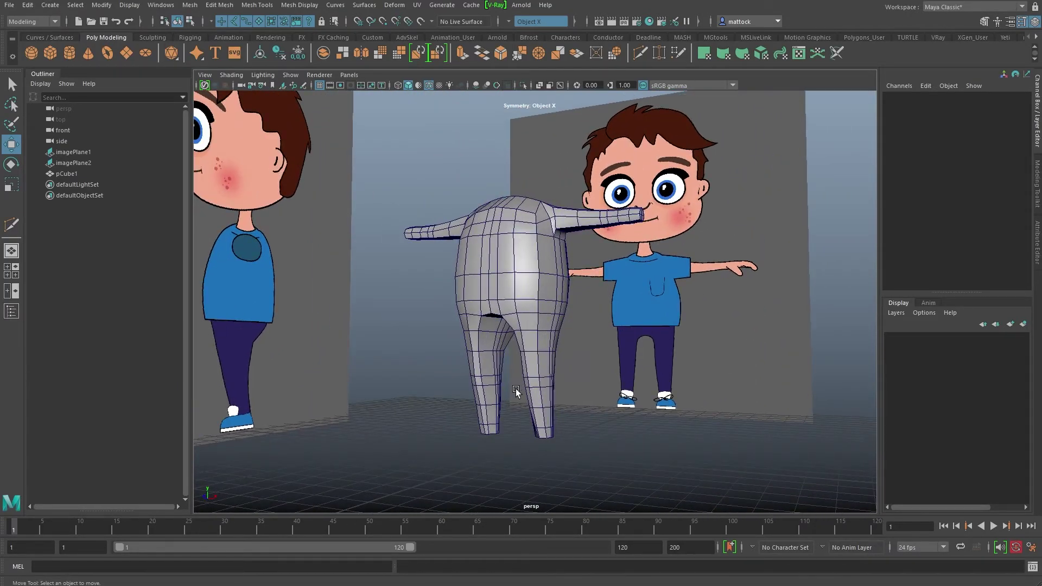
pyautogui.keyDown('alt'); pyautogui.moveTo(665, 172); pyautogui.dragTo(608, 223); pyautogui.keyUp('alt')
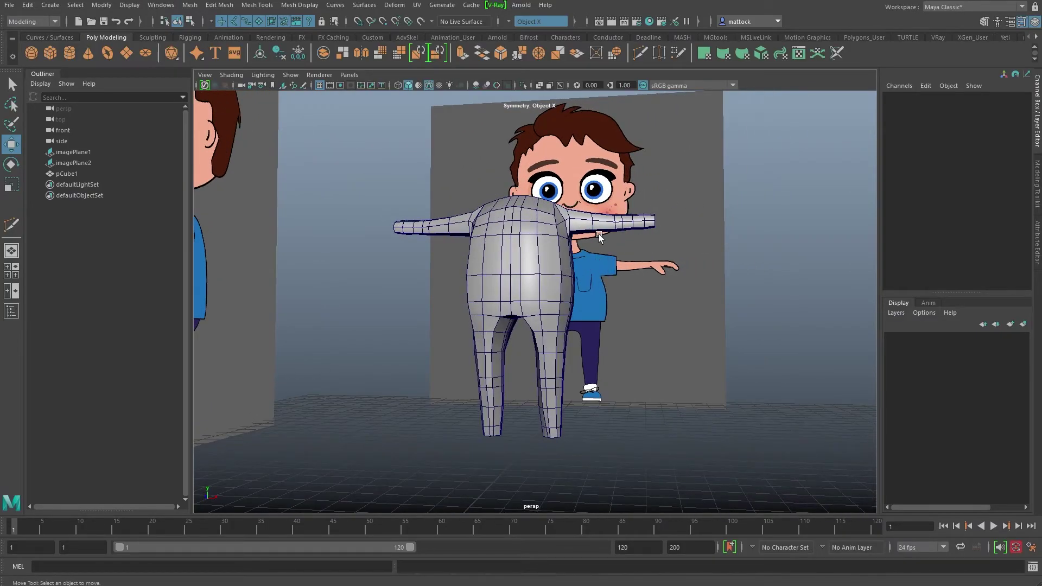
pyautogui.keyDown('alt'); pyautogui.moveTo(680, 256); pyautogui.dragTo(624, 225); pyautogui.keyUp('alt')
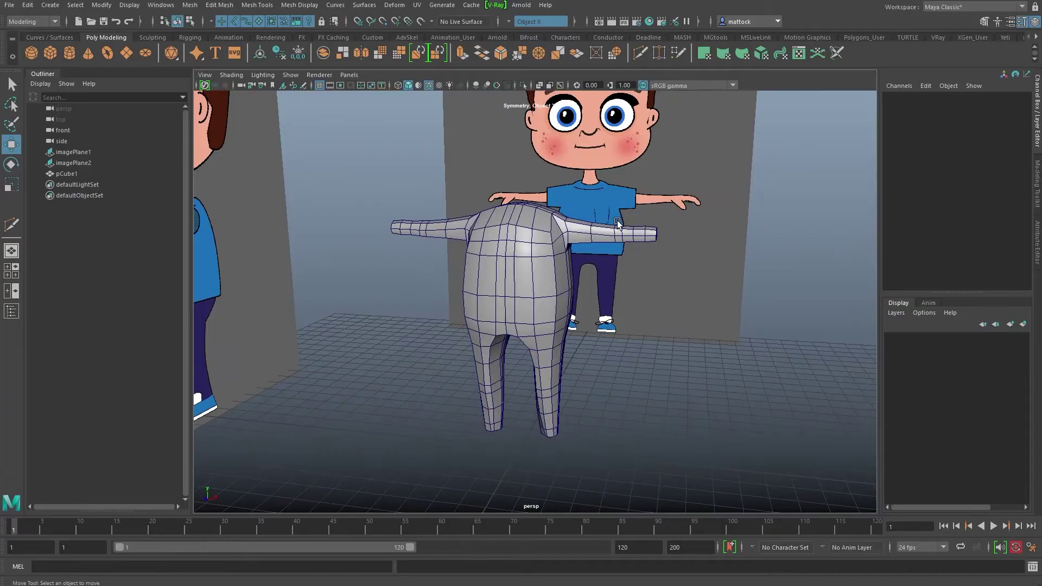
# - Select the lowest faces at the front of both ankles in face mode and extrude them forward to form the feet
pyautogui.keyDown('alt'); pyautogui.moveTo(555, 280); pyautogui.dragTo(527, 300); pyautogui.keyUp('alt')
pyautogui.keyDown('alt'); pyautogui.moveTo(528, 299); pyautogui.dragTo(527, 461, button='right'); pyautogui.keyUp('alt')
pyautogui.keyDown('alt'); pyautogui.moveTo(527, 462); pyautogui.dragTo(577, 314, button='middle'); pyautogui.keyUp('alt')
pyautogui.keyDown('alt'); pyautogui.moveTo(577, 314); pyautogui.dragTo(586, 270); pyautogui.keyUp('alt')
pyautogui.keyDown('alt'); pyautogui.moveTo(586, 270); pyautogui.dragTo(625, 360, button='right'); pyautogui.keyUp('alt')
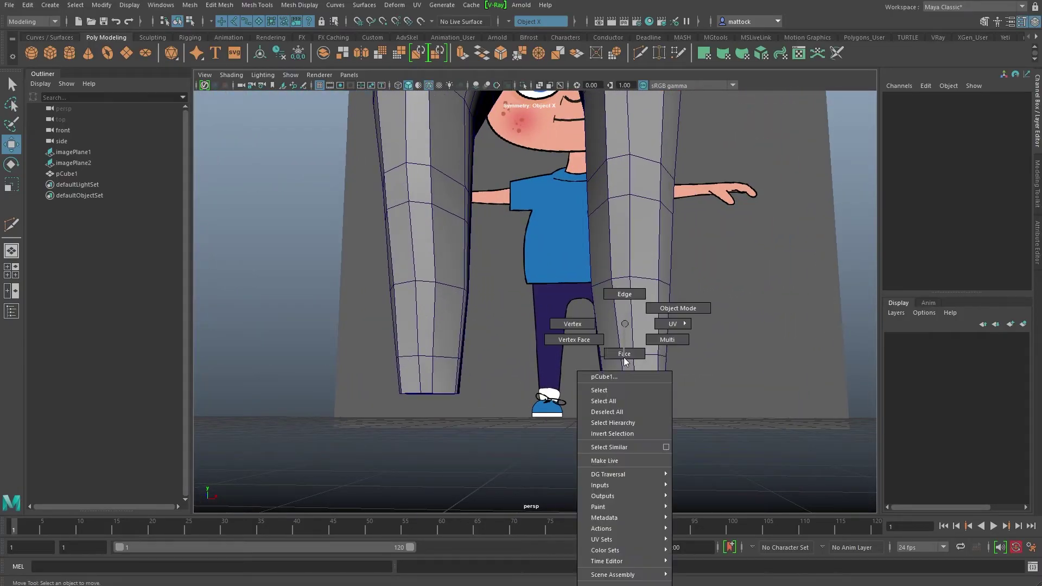
pyautogui.moveTo(581, 328); pyautogui.dragTo(579, 326, button='right')
pyautogui.click(623, 392)
pyautogui.keyDown('alt'); pyautogui.moveTo(623, 392); pyautogui.dragTo(652, 310); pyautogui.keyUp('alt')
pyautogui.moveTo(686, 365); pyautogui.dragTo(661, 357)
pyautogui.click(728, 353)
pyautogui.click(618, 356)
pyautogui.keyDown('alt'); pyautogui.moveTo(662, 358); pyautogui.dragTo(624, 349); pyautogui.keyUp('alt')
pyautogui.moveTo(628, 324); pyautogui.dragTo(630, 363, button='right')
pyautogui.keyDown('alt'); pyautogui.moveTo(630, 362); pyautogui.dragTo(620, 342); pyautogui.keyUp('alt')
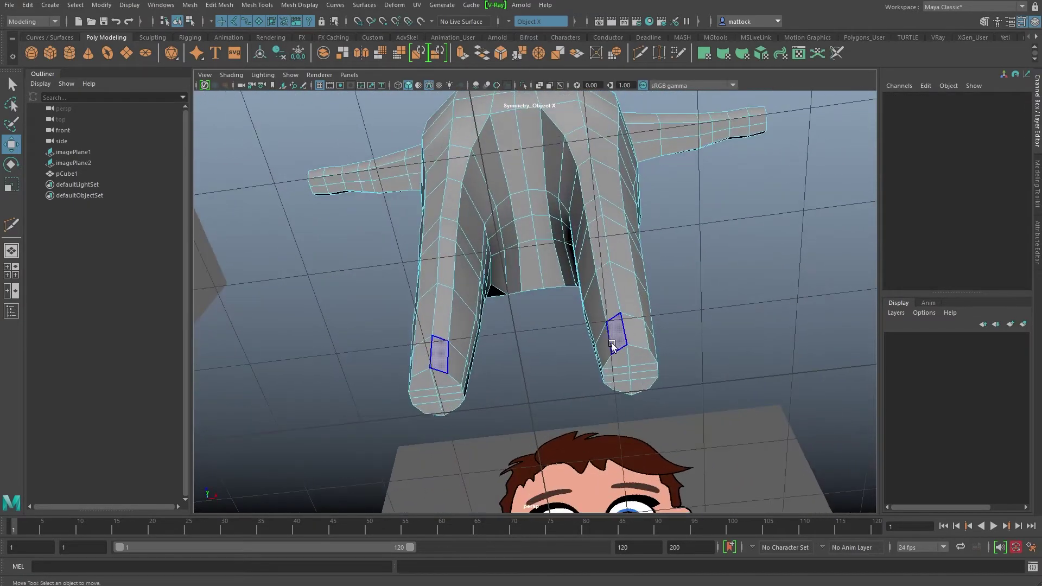
pyautogui.click(620, 342)
pyautogui.keyDown('shift'); pyautogui.click(619, 328); pyautogui.keyUp('shift')
pyautogui.keyDown('alt'); pyautogui.moveTo(528, 337); pyautogui.dragTo(524, 383); pyautogui.keyUp('alt')
pyautogui.click(461, 52)
pyautogui.press('w')
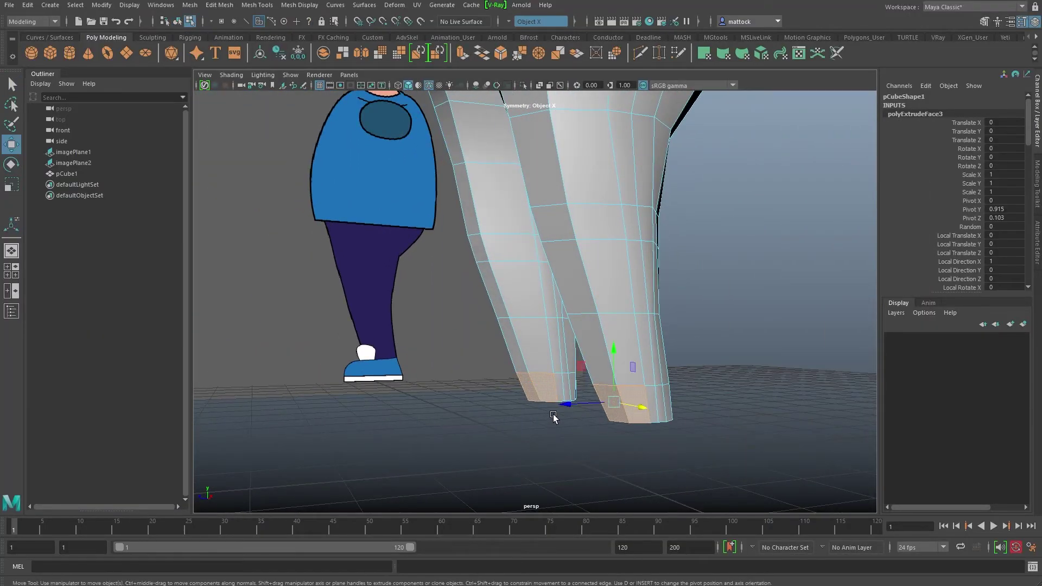
pyautogui.keyDown('alt'); pyautogui.moveTo(545, 426); pyautogui.dragTo(516, 429); pyautogui.keyUp('alt')
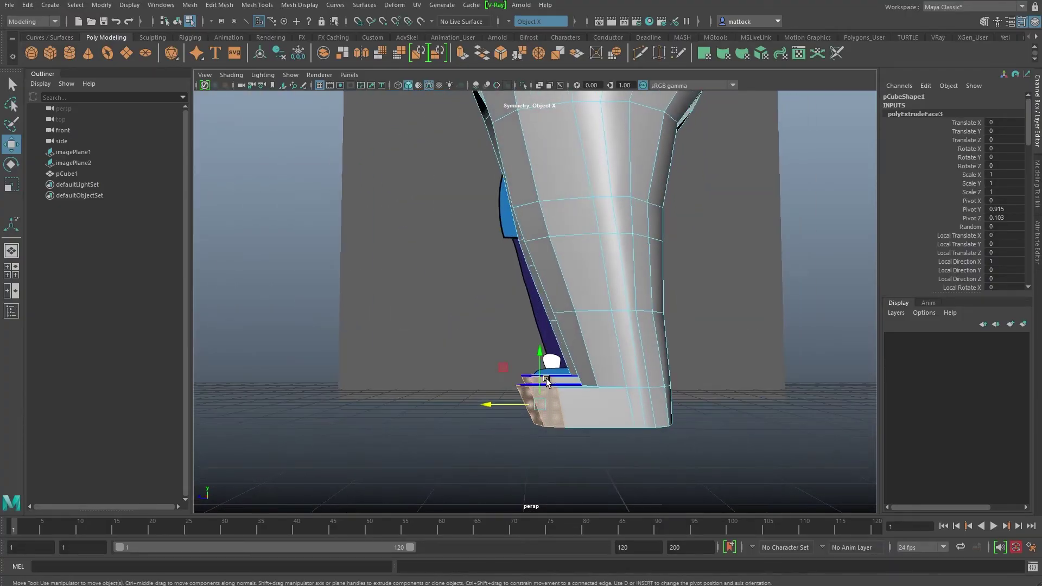
# - Scale down the toe faces, adjust their height and check the foot shape in smooth preview
pyautogui.press('r')
pyautogui.moveTo(539, 358); pyautogui.dragTo(545, 374)
pyautogui.moveTo(485, 407); pyautogui.dragTo(517, 409)
pyautogui.press('w')
pyautogui.moveTo(546, 367); pyautogui.dragTo(646, 310)
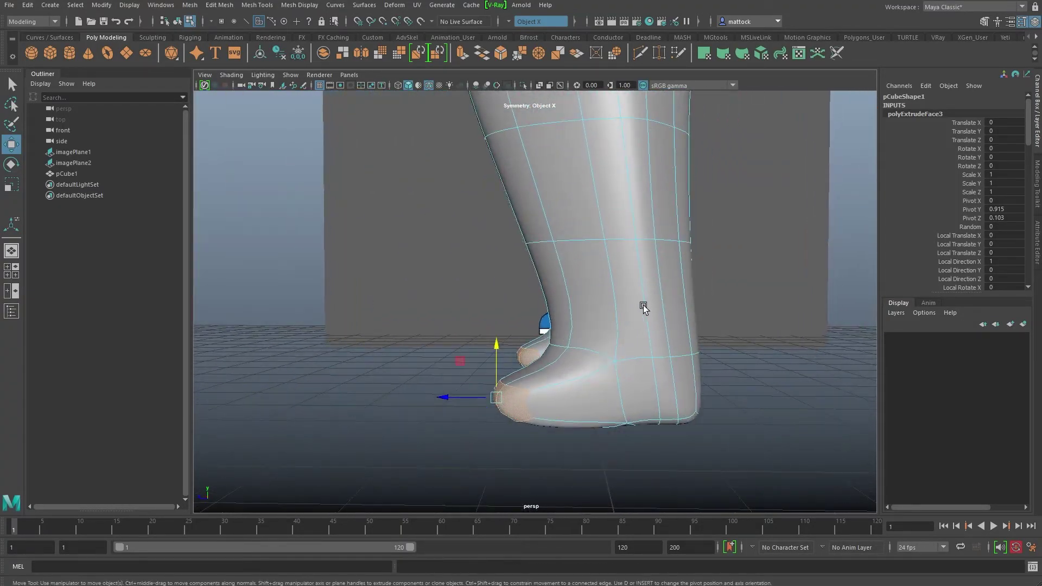
# - In the side view with smoothing off, move all foot vertices down so the soles sit on the shoe's sole line
pyautogui.press('space')
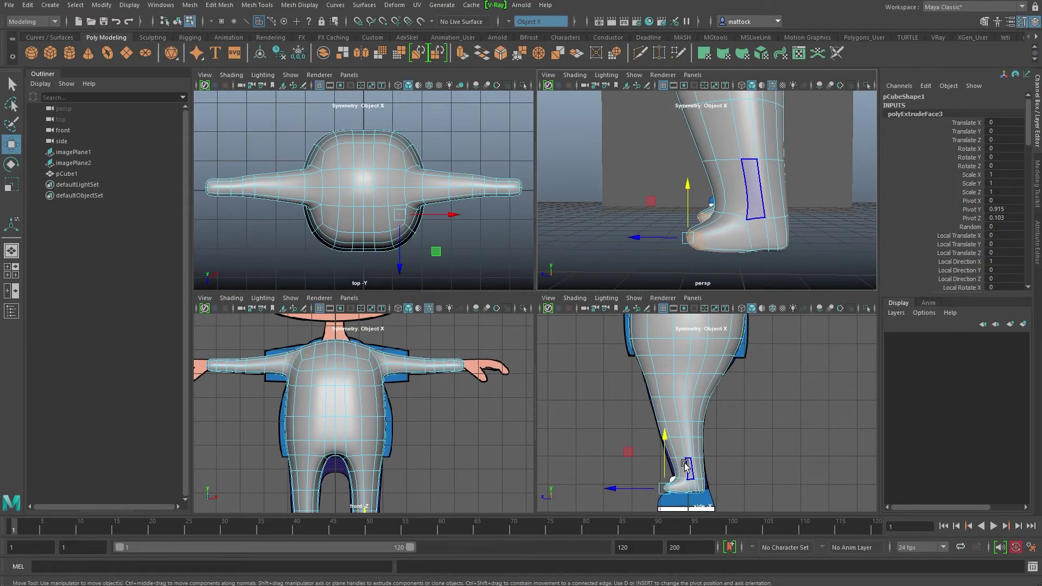
pyautogui.press('space')
pyautogui.scroll(-5, 533, 422)
pyautogui.keyDown('alt'); pyautogui.moveTo(534, 422); pyautogui.dragTo(551, 382, button='middle'); pyautogui.keyUp('alt')
pyautogui.scroll(8, 553, 386)
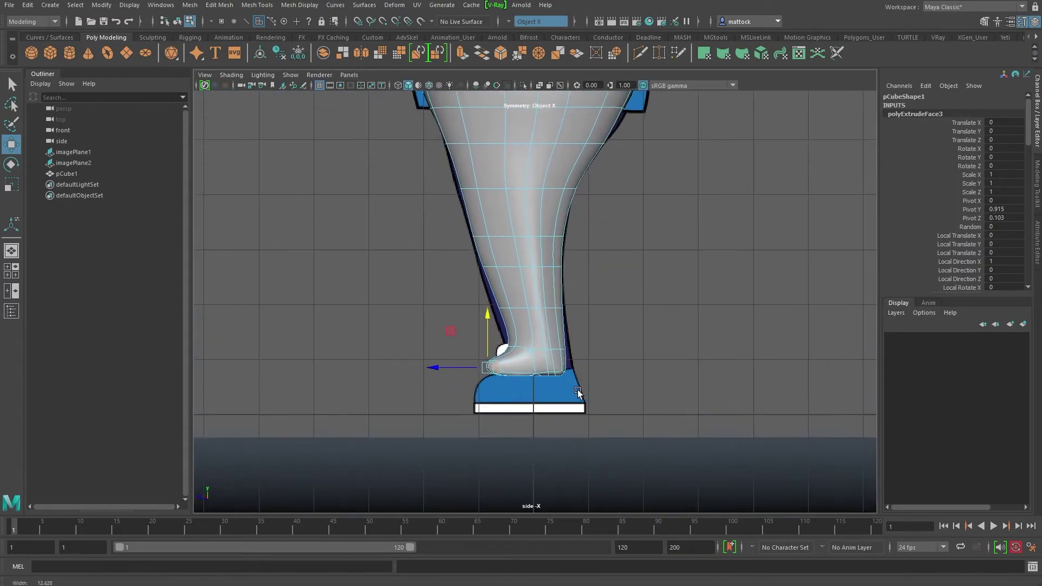
pyautogui.press('1')
pyautogui.moveTo(570, 323); pyautogui.dragTo(576, 399, button='right')
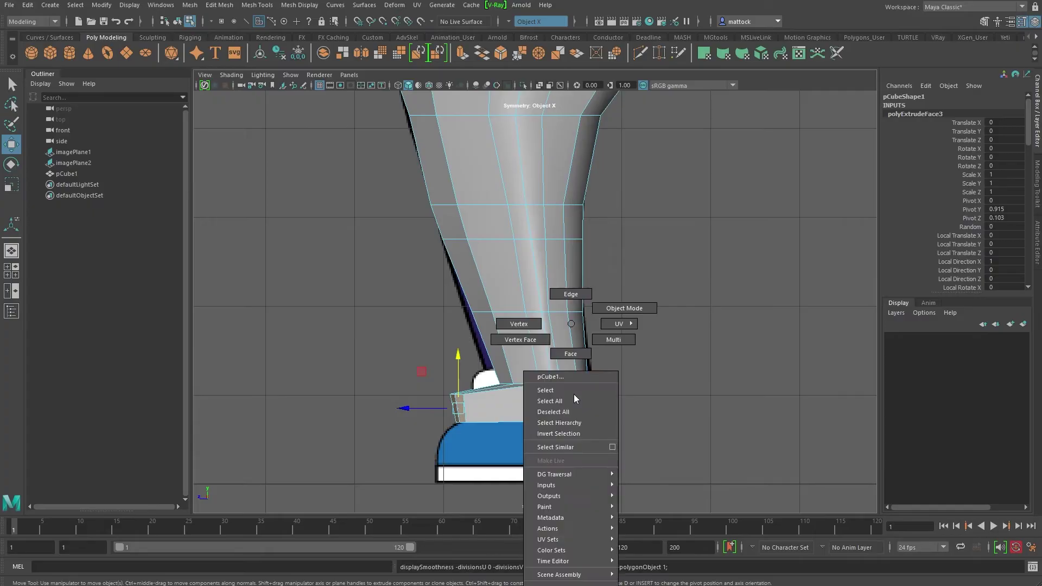
pyautogui.moveTo(540, 363); pyautogui.dragTo(567, 354, button='right')
pyautogui.moveTo(396, 358); pyautogui.dragTo(686, 466)
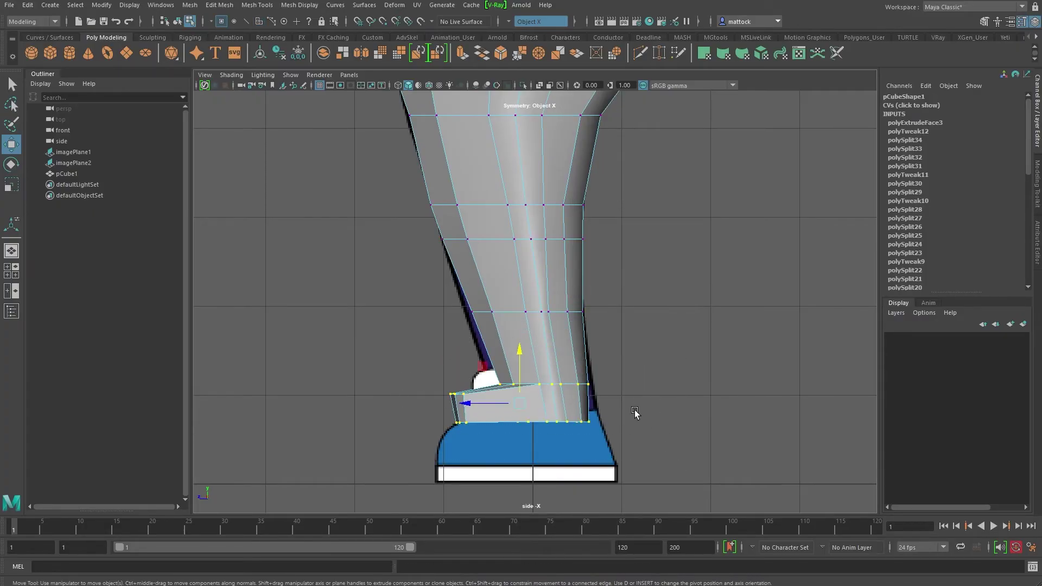
pyautogui.moveTo(521, 356); pyautogui.dragTo(516, 401)
pyautogui.moveTo(472, 449); pyautogui.dragTo(479, 452)
# - Shift the heel, rear ankle and upper toe vertices along the depth to refine the foot's side profile
pyautogui.moveTo(623, 416); pyautogui.dragTo(557, 430)
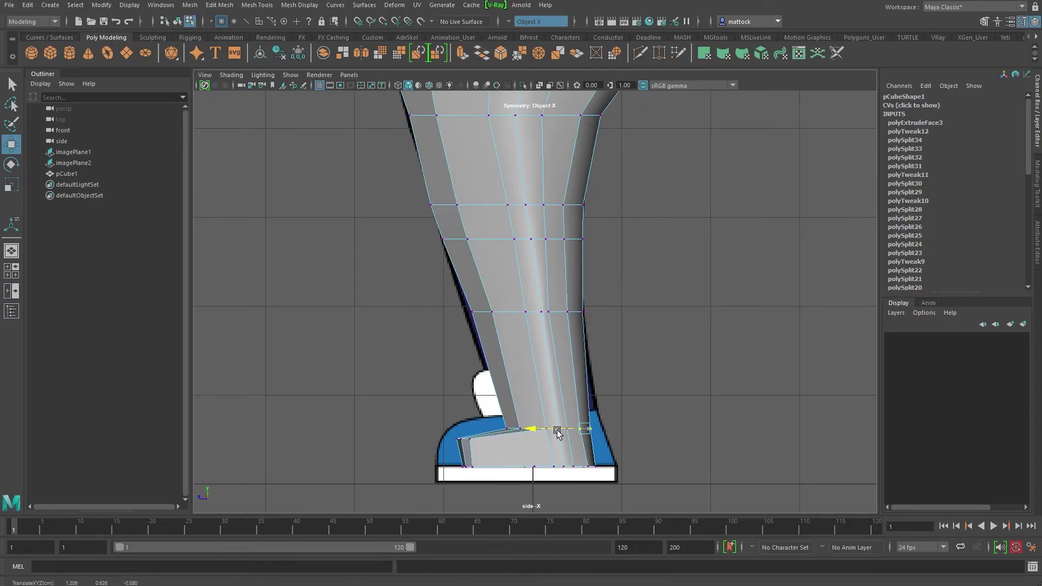
pyautogui.moveTo(597, 305); pyautogui.dragTo(564, 312)
pyautogui.click(638, 363)
pyautogui.moveTo(454, 434)
pyautogui.mouseDown()
pyautogui.moveTo(477, 441)
pyautogui.moveTo(440, 440)
pyautogui.mouseUp()
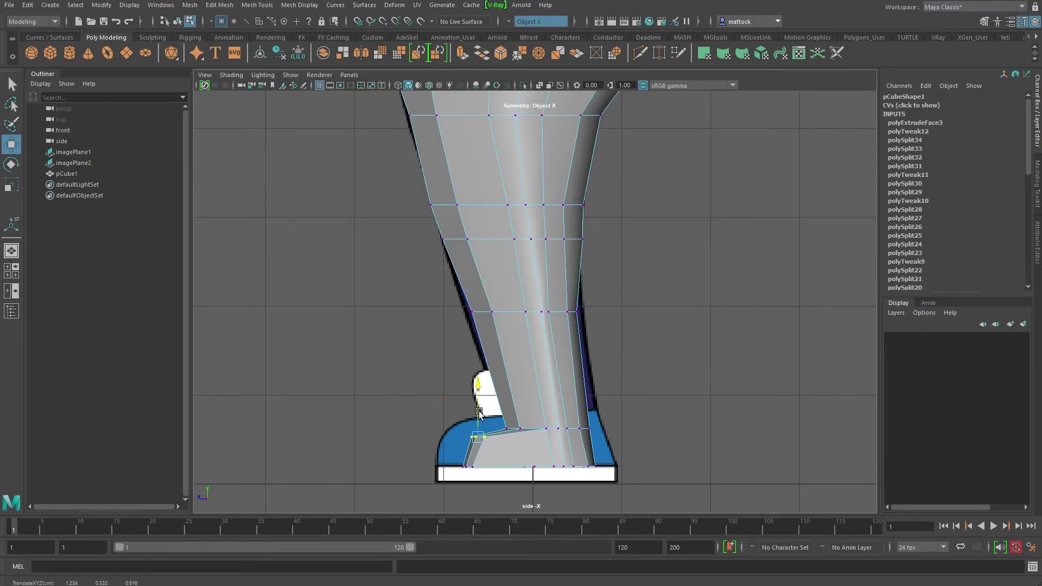
# - Insert an edge loop across the front of each foot and another just above each ankle with Multi-Cut, leaving smooth preview on
pyautogui.click(638, 54)
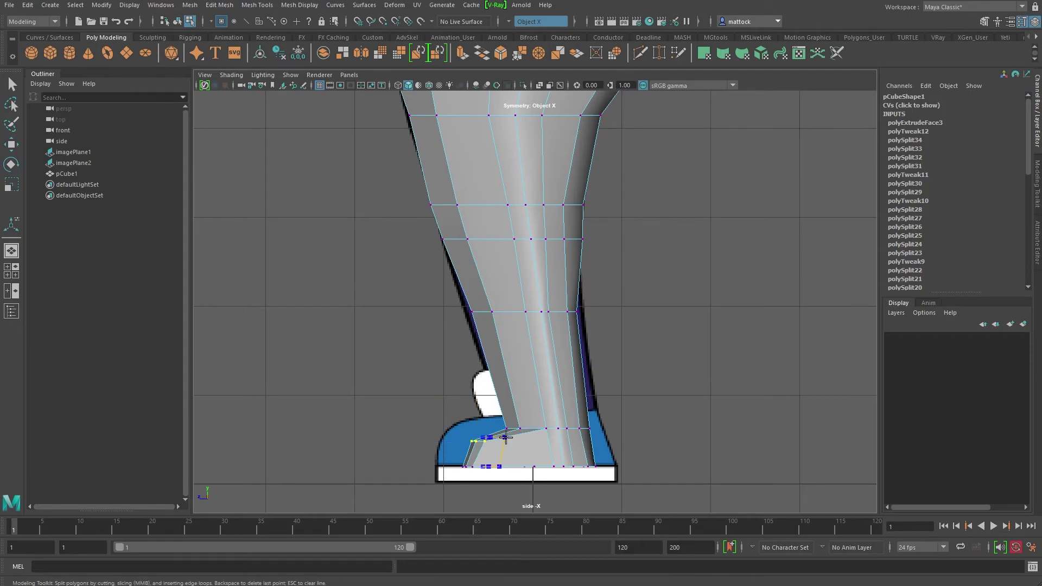
pyautogui.press('Return')
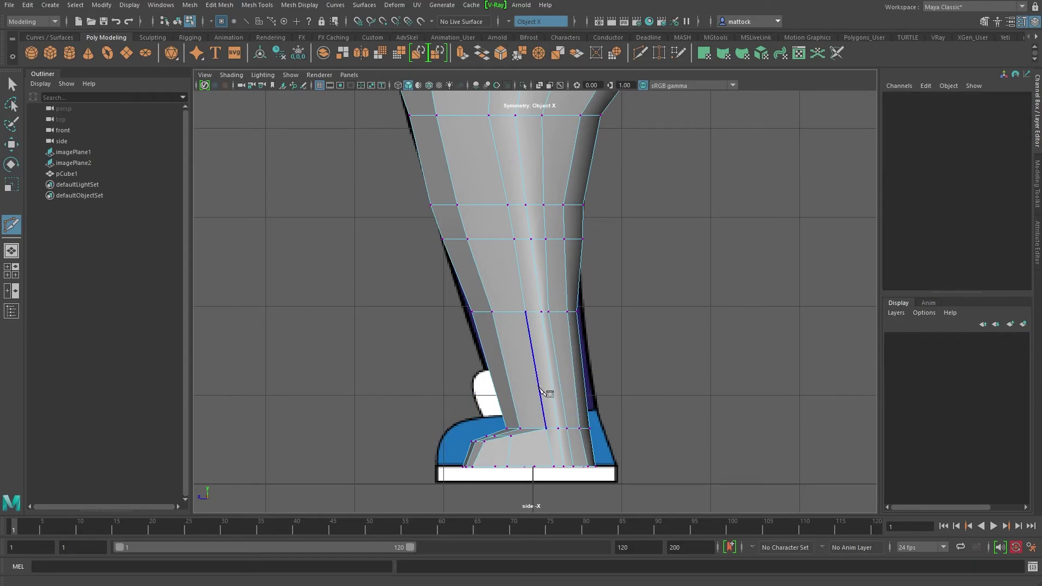
pyautogui.press('3')
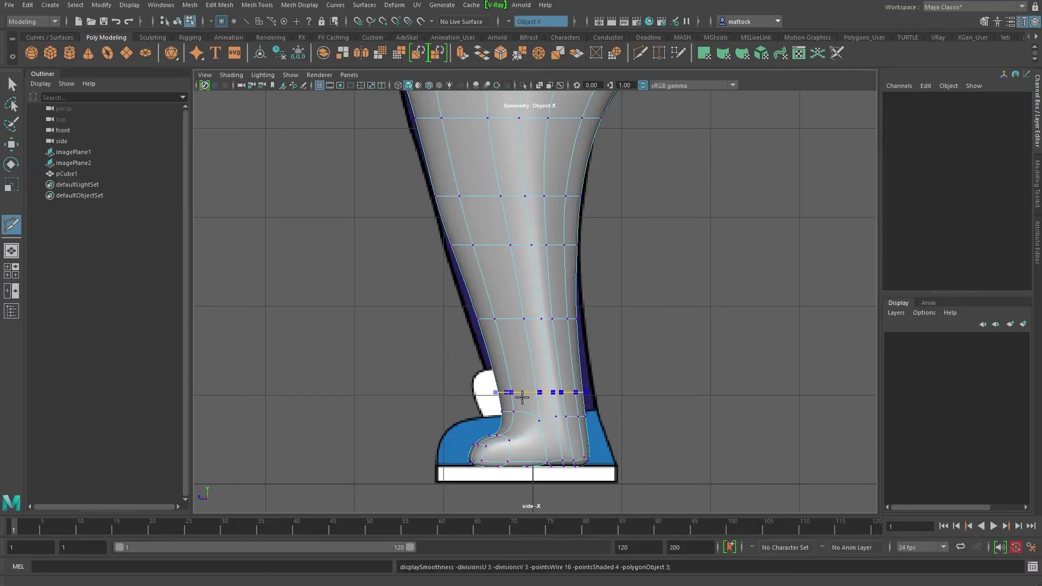
pyautogui.keyDown('ctrl'); pyautogui.click(545, 397); pyautogui.keyUp('ctrl')
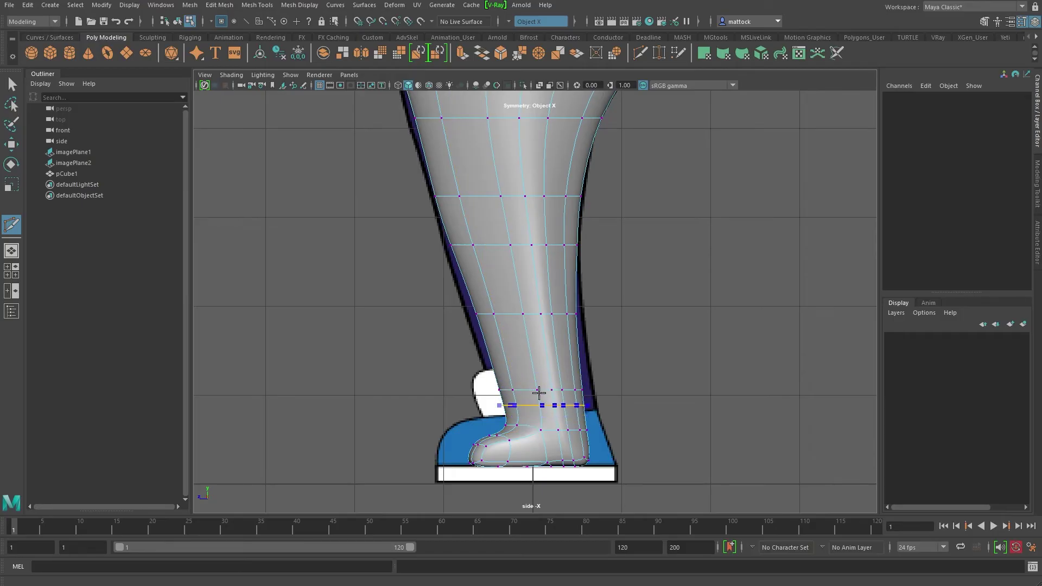
pyautogui.press('1')
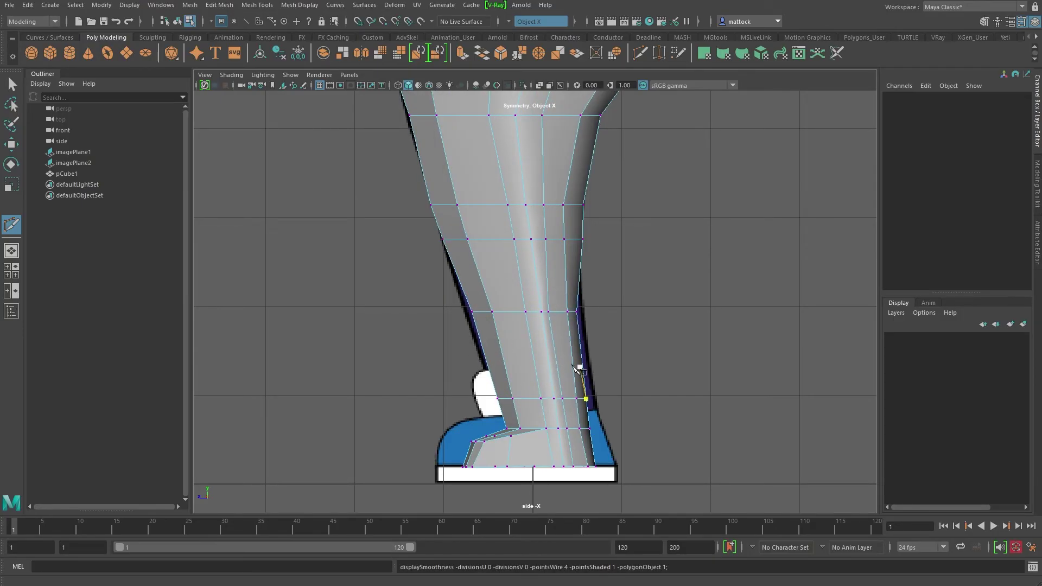
pyautogui.press('3')
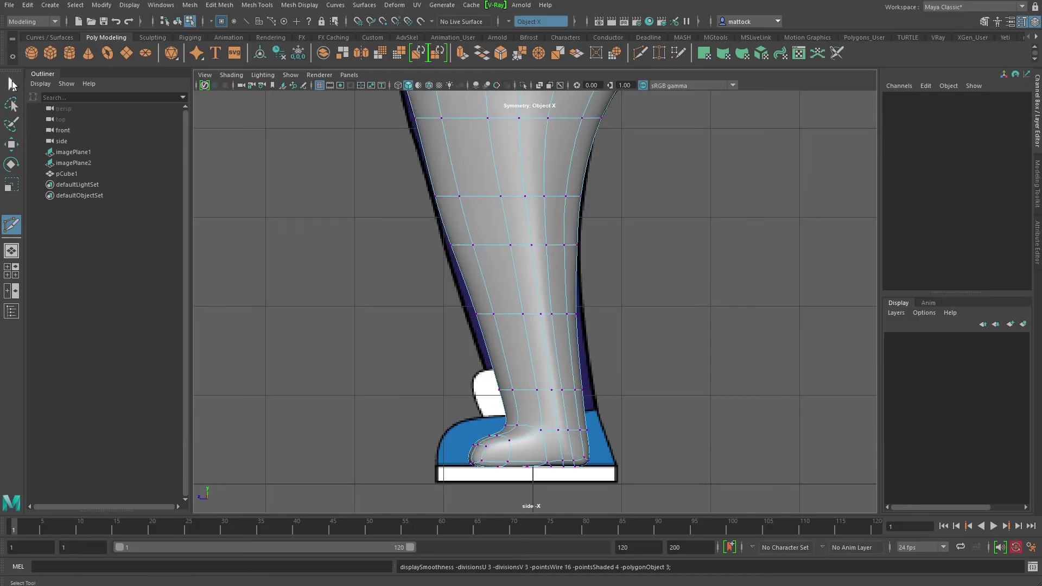
pyautogui.press('q')
# - Return to object mode in the perspective view and examine the smoothed body and feet from several angles against the references
pyautogui.press('space')
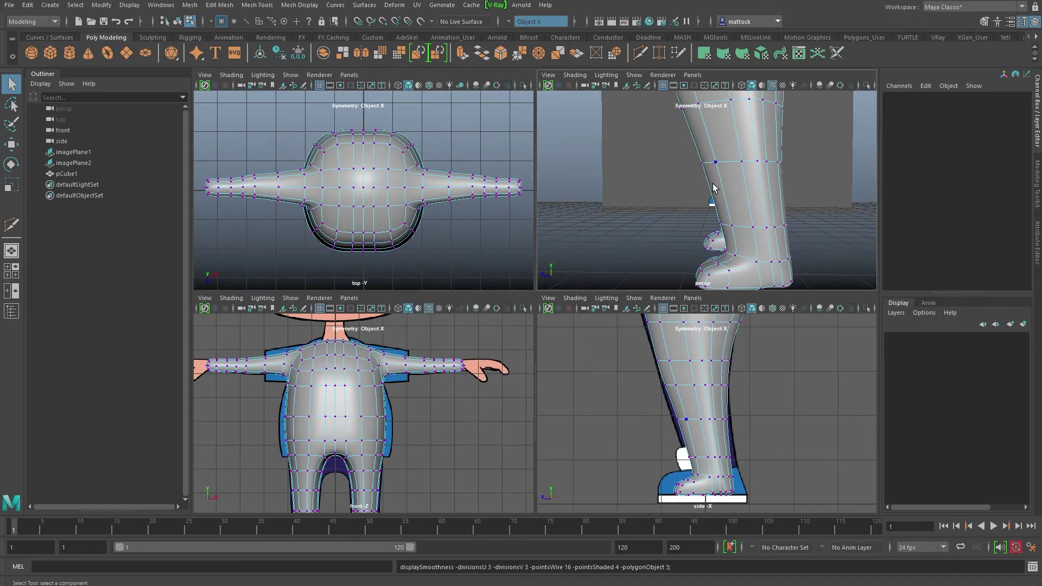
pyautogui.press('space')
pyautogui.scroll(-5, 530, 223)
pyautogui.keyDown('alt'); pyautogui.moveTo(569, 253); pyautogui.dragTo(835, 272); pyautogui.keyUp('alt')
pyautogui.scroll(-5, 539, 232)
pyautogui.keyDown('alt'); pyautogui.moveTo(540, 232); pyautogui.dragTo(539, 282, button='middle'); pyautogui.keyUp('alt')
pyautogui.moveTo(538, 238); pyautogui.dragTo(591, 223, button='right')
pyautogui.click(650, 252)
pyautogui.keyDown('alt'); pyautogui.moveTo(621, 269); pyautogui.dragTo(626, 298); pyautogui.keyUp('alt')
pyautogui.keyDown('alt'); pyautogui.moveTo(556, 333); pyautogui.dragTo(536, 321); pyautogui.keyUp('alt')
pyautogui.keyDown('alt'); pyautogui.moveTo(421, 327); pyautogui.dragTo(468, 372, button='right'); pyautogui.keyUp('alt')
pyautogui.moveTo(467, 372)
pyautogui.keyDown('alt'); pyautogui.mouseDown()
pyautogui.moveTo(596, 366)
pyautogui.moveTo(471, 372)
pyautogui.mouseUp(); pyautogui.keyUp('alt')
pyautogui.keyDown('alt'); pyautogui.moveTo(570, 347); pyautogui.dragTo(527, 316, button='right'); pyautogui.keyUp('alt')
pyautogui.keyDown('alt'); pyautogui.moveTo(527, 315); pyautogui.dragTo(535, 374, button='middle'); pyautogui.keyUp('alt')
pyautogui.moveTo(534, 374)
pyautogui.keyDown('alt'); pyautogui.mouseDown()
pyautogui.moveTo(424, 363)
pyautogui.moveTo(548, 365)
pyautogui.mouseUp(); pyautogui.keyUp('alt')
pyautogui.keyDown('alt'); pyautogui.moveTo(548, 364); pyautogui.dragTo(516, 336, button='right'); pyautogui.keyUp('alt')
pyautogui.keyDown('alt'); pyautogui.moveTo(516, 337); pyautogui.dragTo(535, 349); pyautogui.keyUp('alt')
pyautogui.keyDown('alt'); pyautogui.moveTo(585, 384); pyautogui.dragTo(552, 406); pyautogui.keyUp('alt')
pyautogui.moveTo(562, 422); pyautogui.dragTo(512, 395)
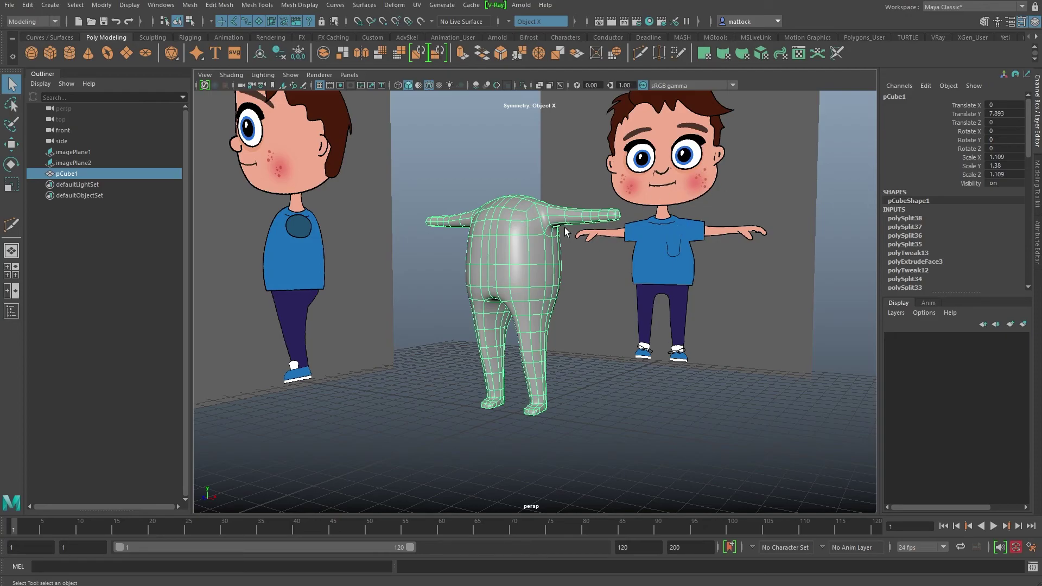
pyautogui.keyDown('alt'); pyautogui.moveTo(588, 267); pyautogui.dragTo(489, 267); pyautogui.keyUp('alt')
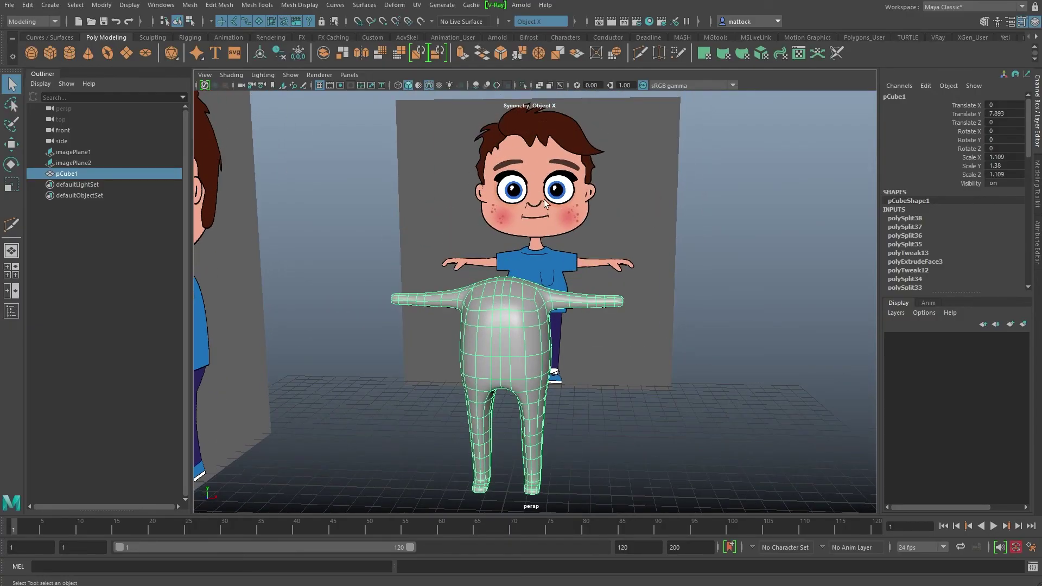
pyautogui.keyDown('alt'); pyautogui.moveTo(506, 173); pyautogui.dragTo(566, 234); pyautogui.keyUp('alt')
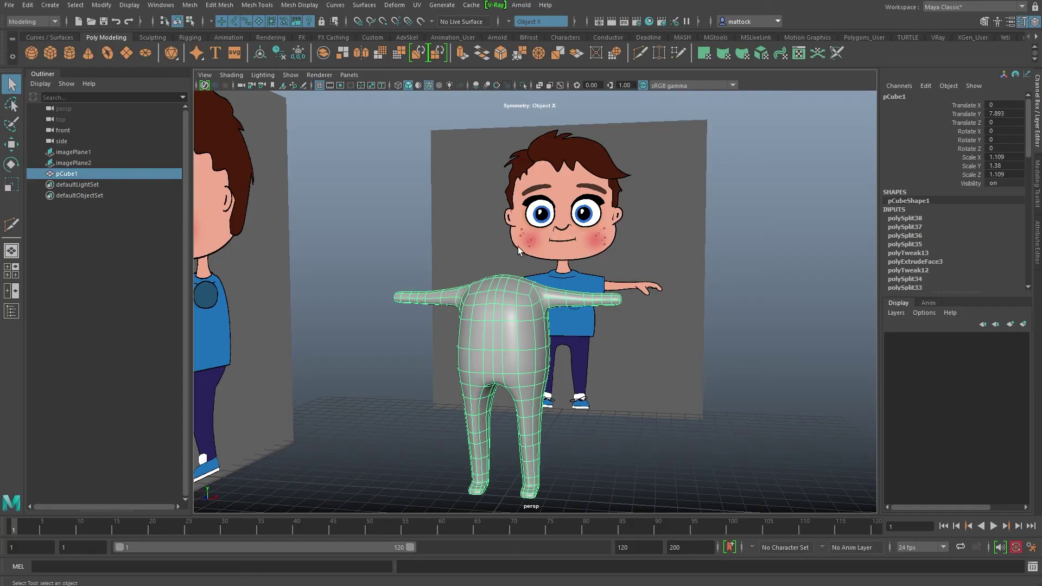
pyautogui.keyDown('alt'); pyautogui.moveTo(504, 291); pyautogui.dragTo(553, 146); pyautogui.keyUp('alt')
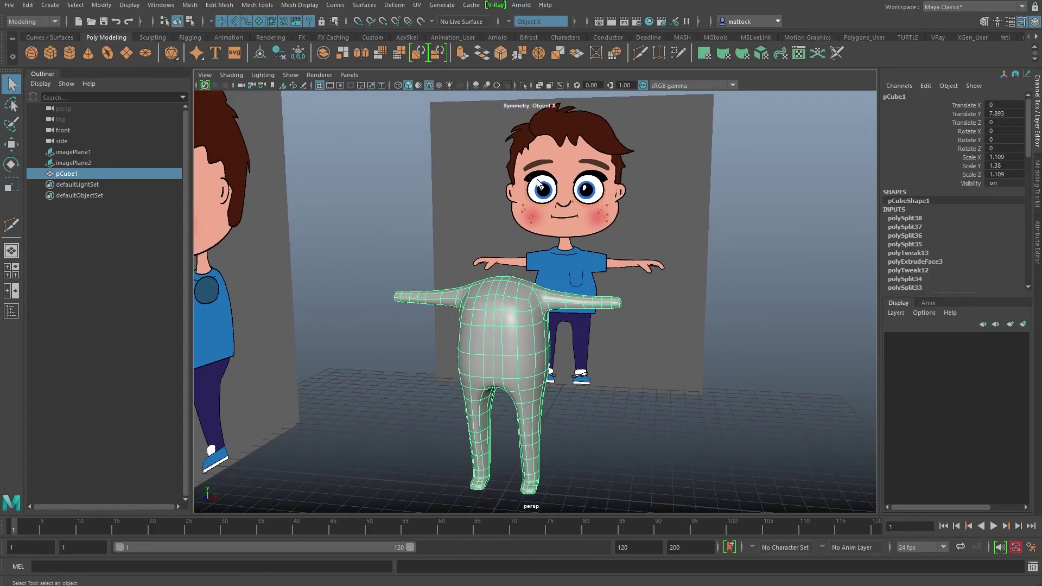